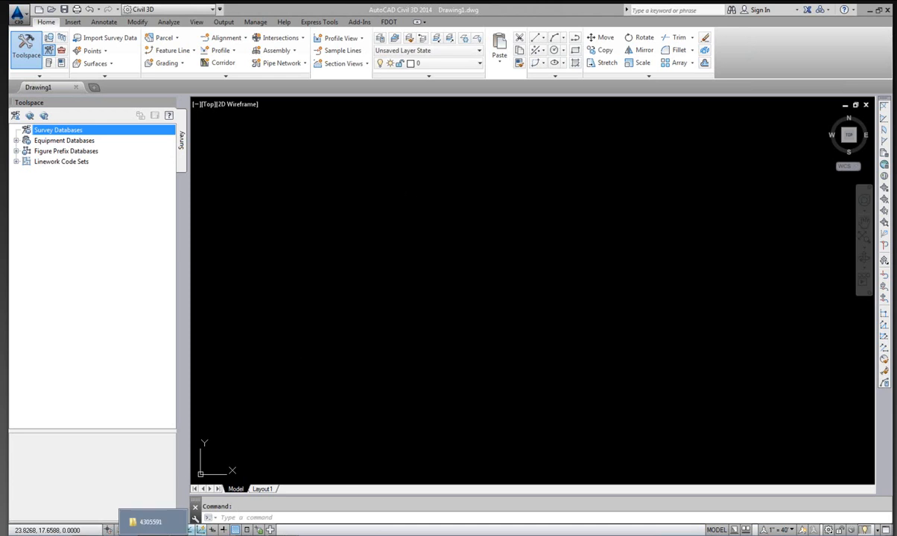
Browse the project's Survey folder in the file explorer to view its existing survey database files.
{"action": "left_click", "coordinate": [145, 521]}
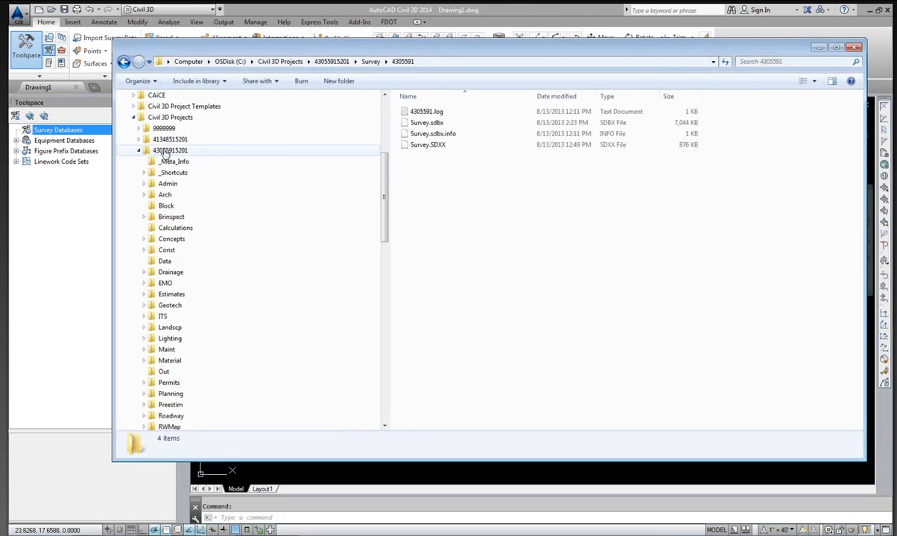
{"action": "left_click_drag", "start_coordinate": [385, 163], "coordinate": [387, 213]}
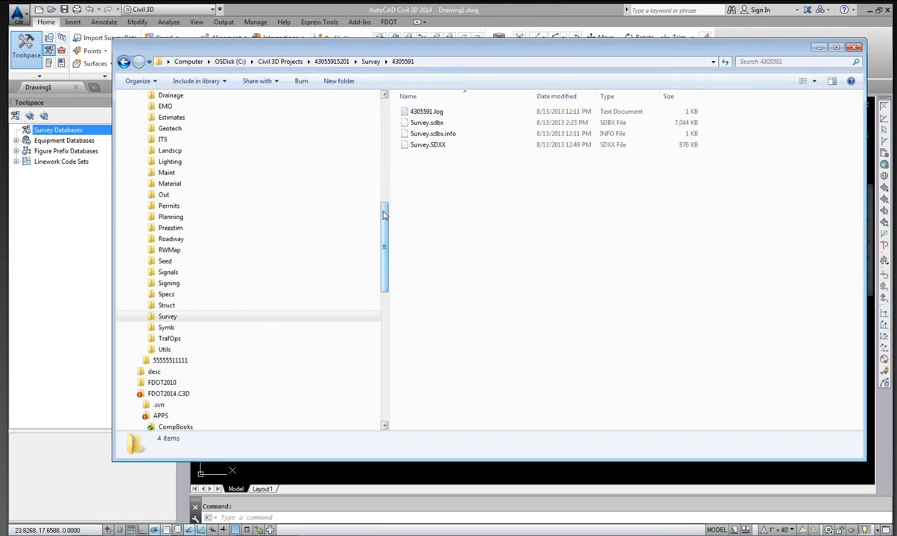
{"action": "left_click", "coordinate": [146, 316]}
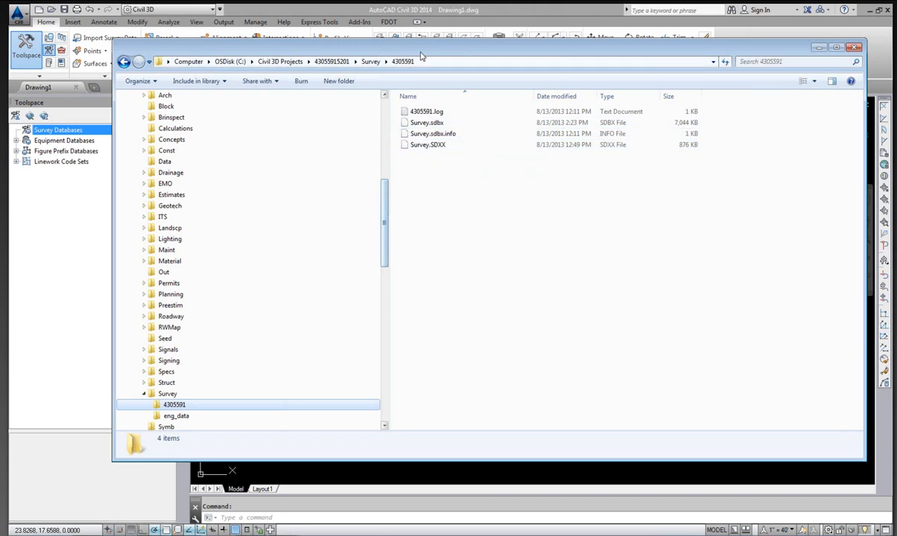
{"action": "left_click", "coordinate": [426, 12]}
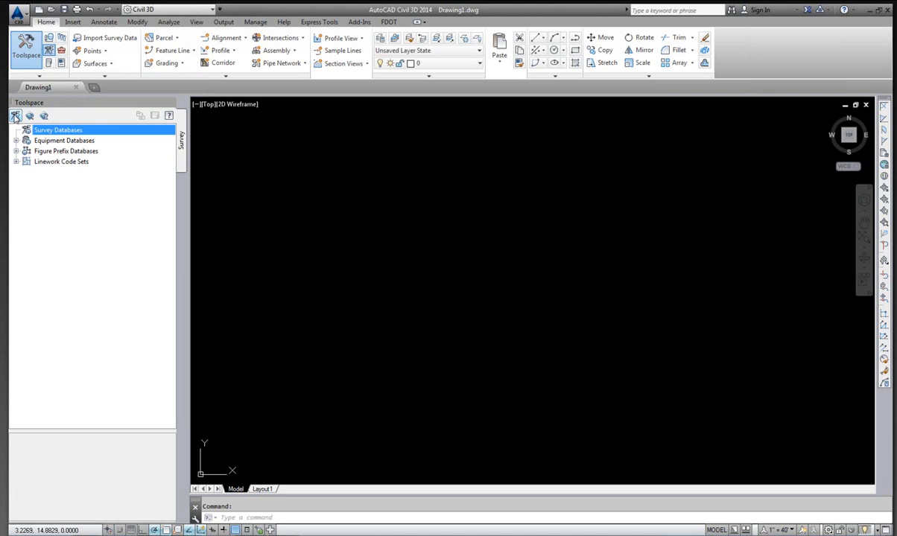
In Survey User Settings, set the default Survey Database Settings to FDOT_US_NAD83_North.
{"action": "left_click", "coordinate": [15, 117]}
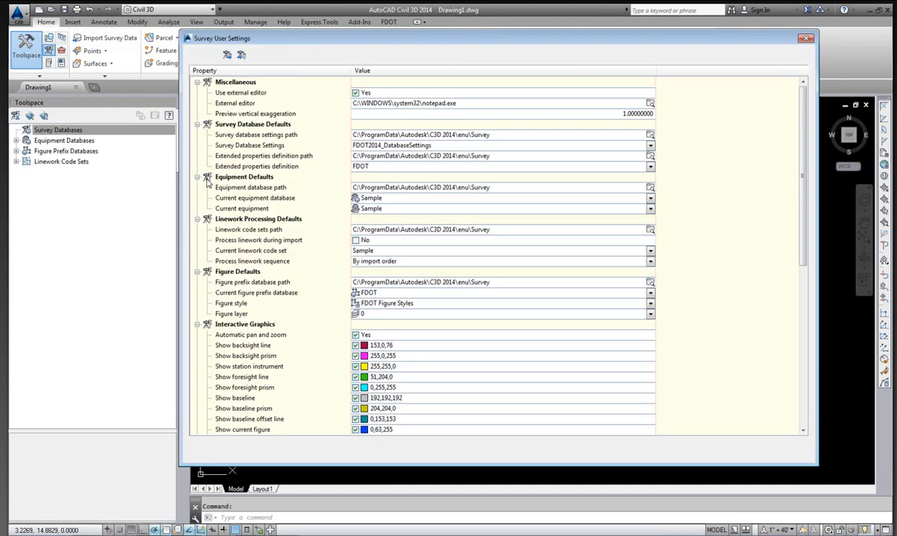
{"action": "left_click_drag", "start_coordinate": [536, 40], "coordinate": [516, 54]}
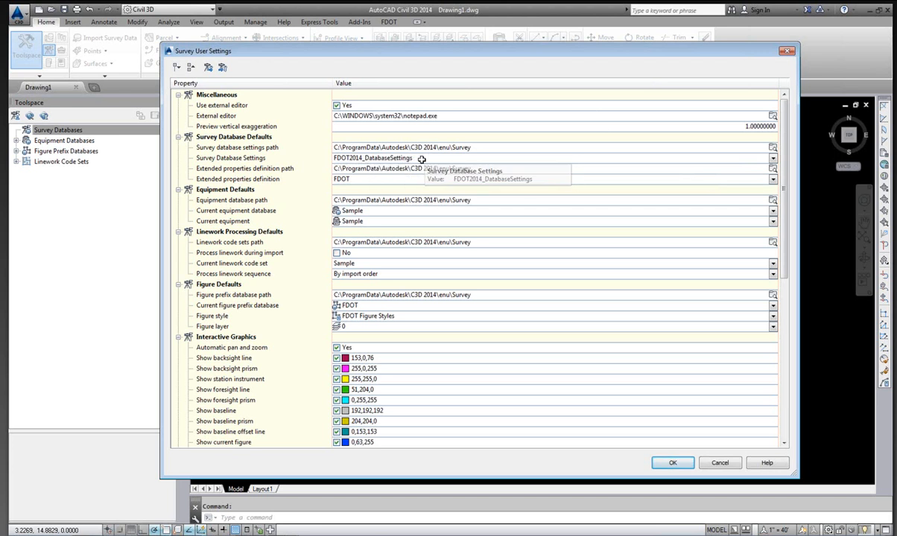
{"action": "left_click", "coordinate": [774, 158]}
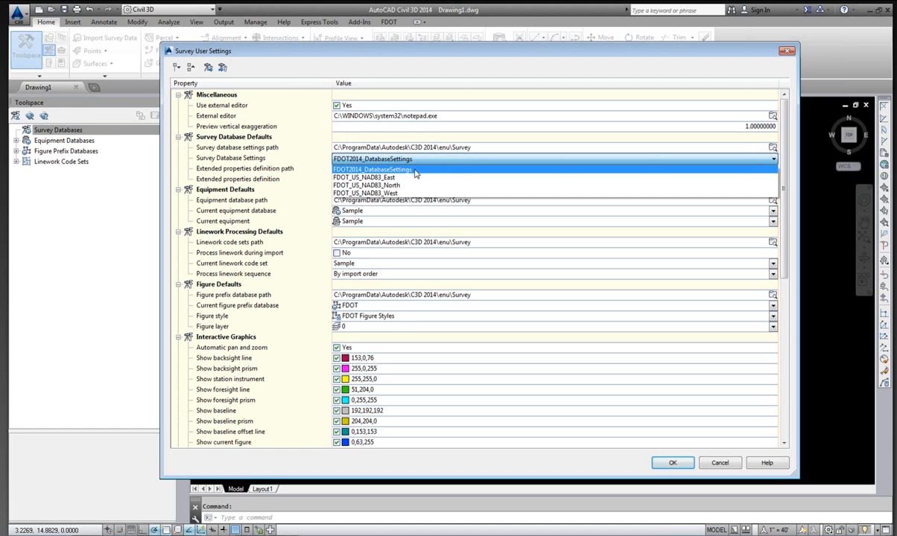
{"action": "left_click", "coordinate": [401, 186]}
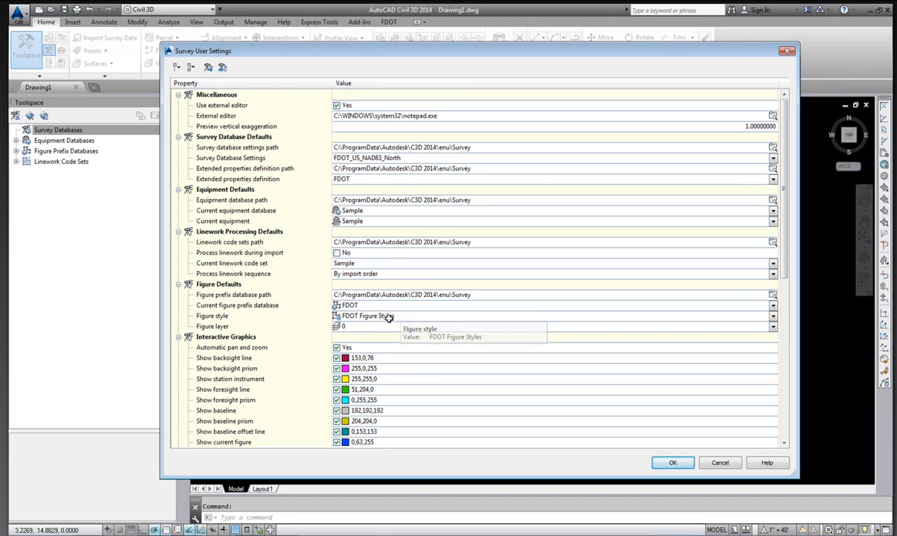
{"action": "left_click", "coordinate": [788, 53]}
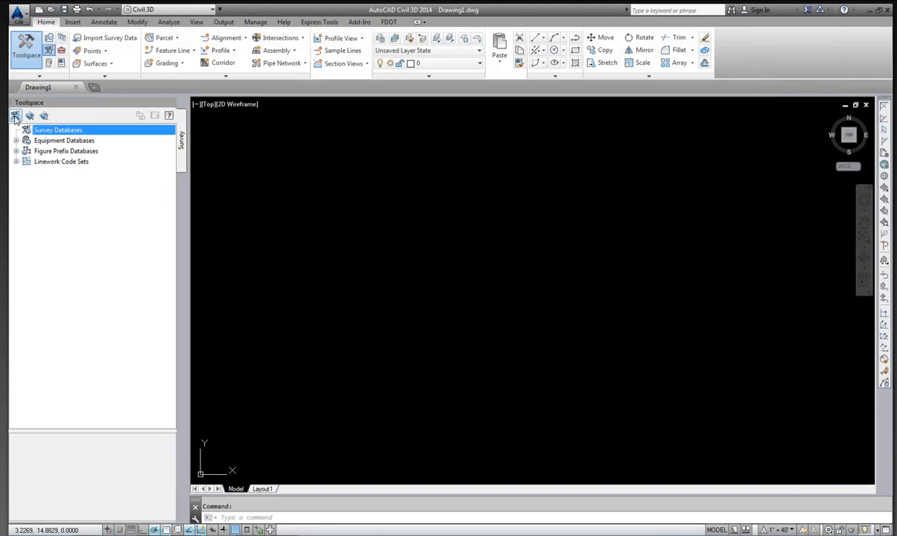
{"action": "right_click", "coordinate": [56, 133]}
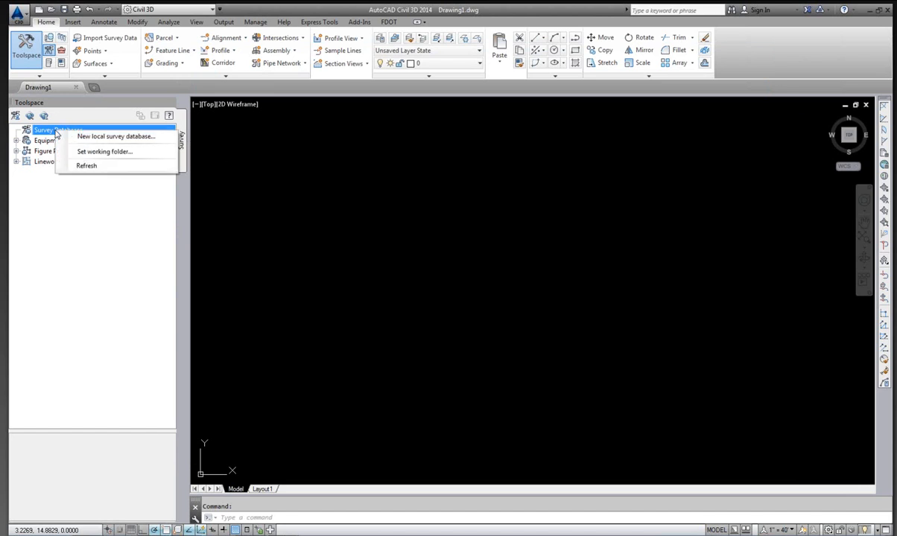
{"action": "left_click", "coordinate": [90, 153]}
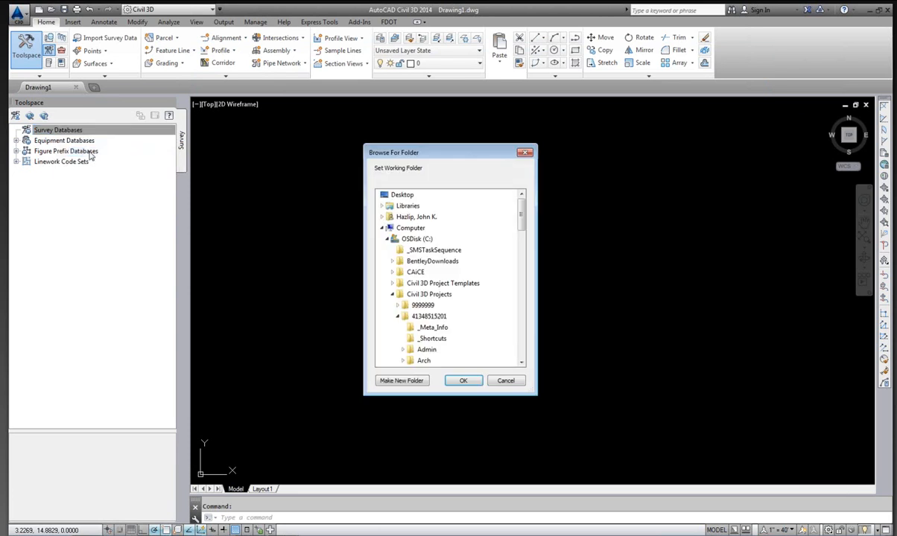
{"action": "left_click_drag", "start_coordinate": [450, 153], "coordinate": [374, 121]}
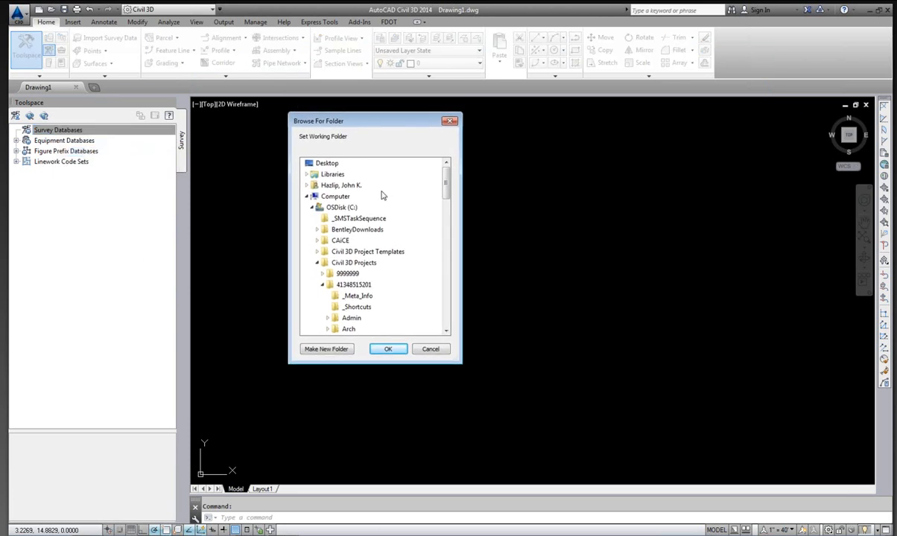
{"action": "left_click_drag", "start_coordinate": [457, 359], "coordinate": [523, 413]}
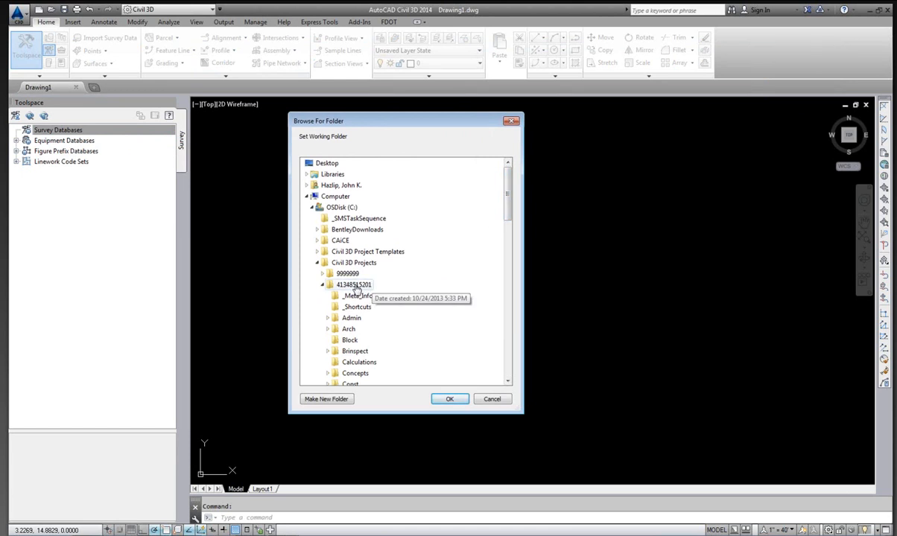
{"action": "left_click_drag", "start_coordinate": [508, 192], "coordinate": [508, 208]}
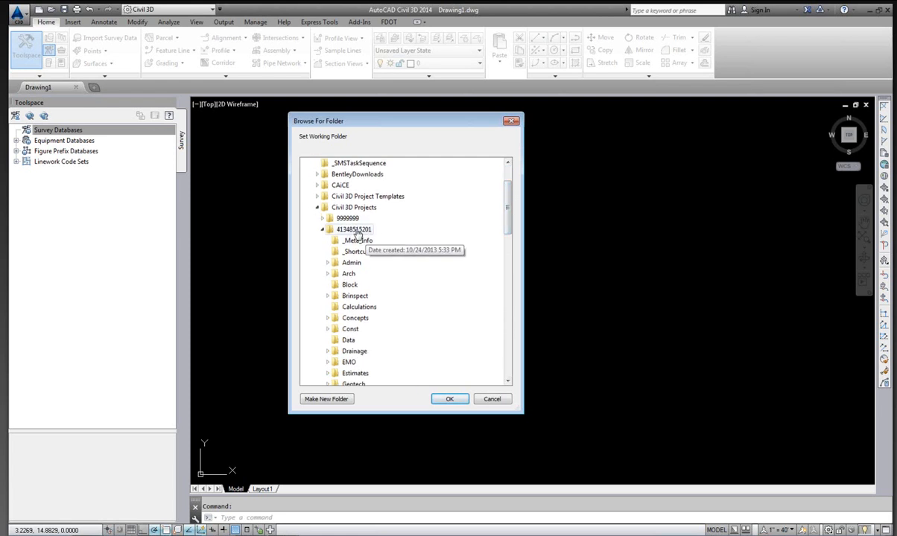
{"action": "left_click_drag", "start_coordinate": [509, 193], "coordinate": [508, 269]}
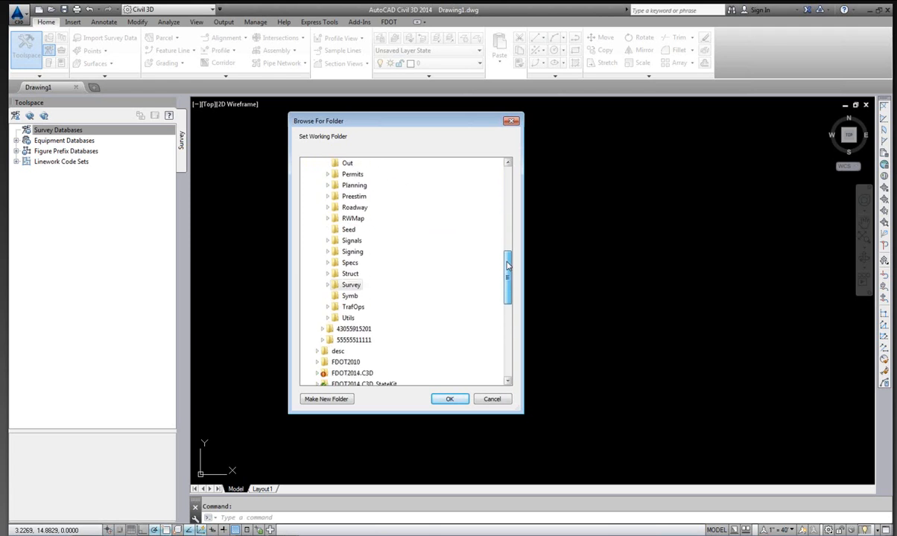
{"action": "left_click", "coordinate": [328, 286]}
{"action": "scroll", "coordinate": [376, 294], "scroll_direction": "down", "scroll_amount": 3}
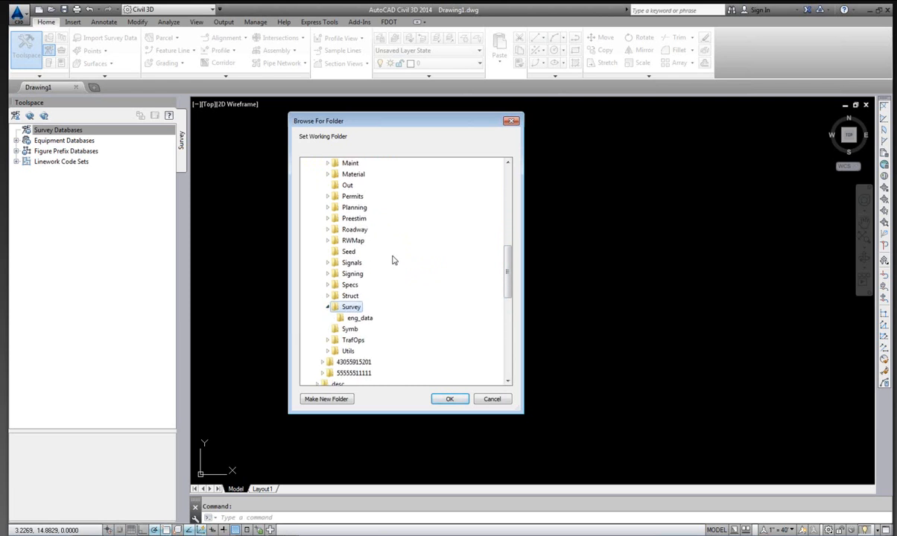
{"action": "left_click", "coordinate": [451, 401]}
Create a new local survey database named 4134851.
{"action": "left_click", "coordinate": [107, 132]}
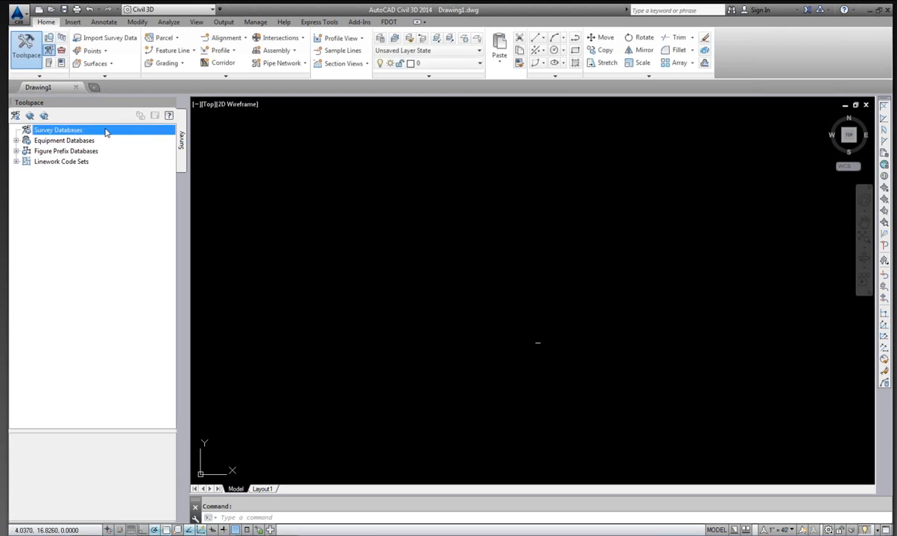
{"action": "right_click", "coordinate": [45, 131]}
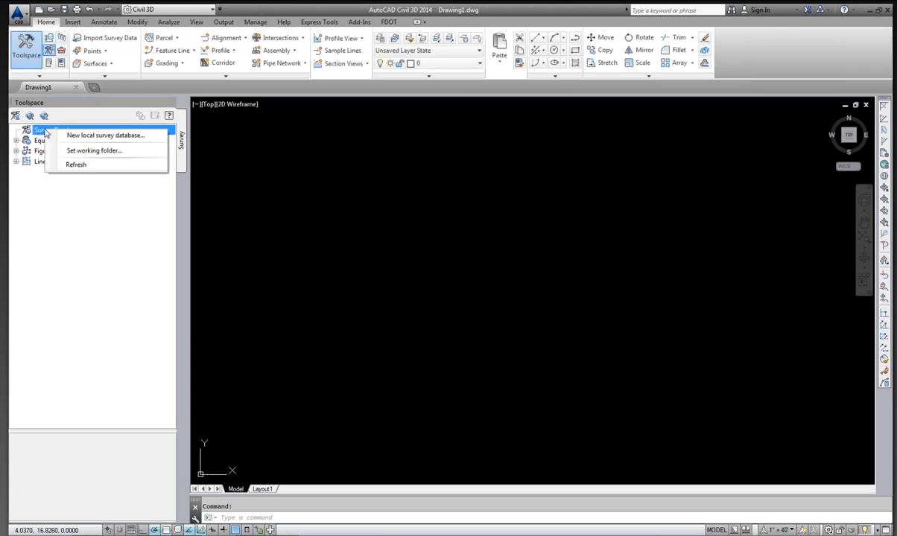
{"action": "left_click", "coordinate": [131, 138]}
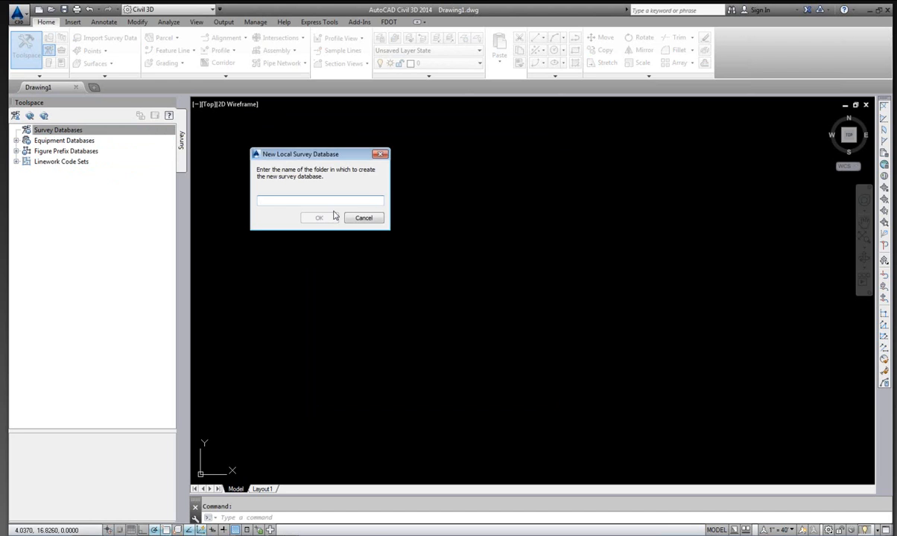
{"action": "type", "text": "4134851"}
{"action": "left_click", "coordinate": [319, 220]}
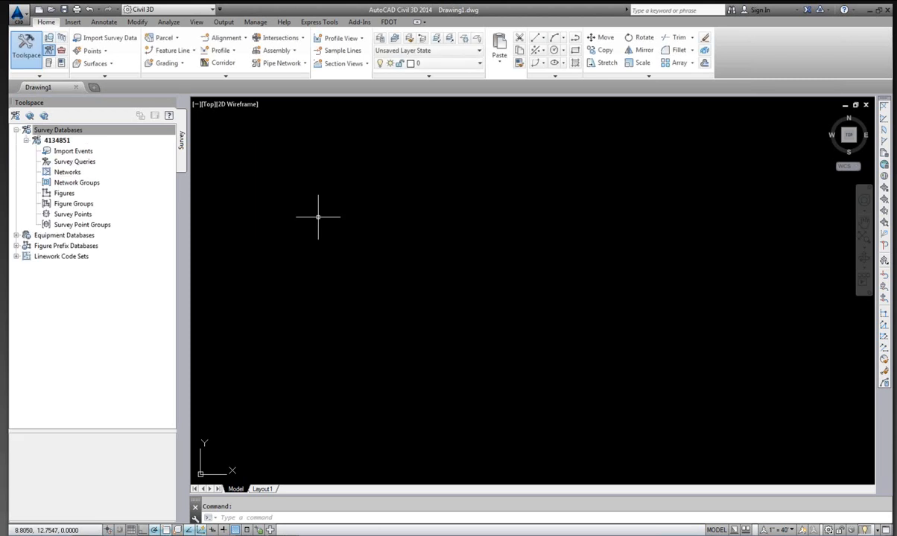
Examine each collection of the new survey database, from Import Events through Survey Point Groups.
{"action": "left_click", "coordinate": [73, 153]}
{"action": "left_click", "coordinate": [82, 163]}
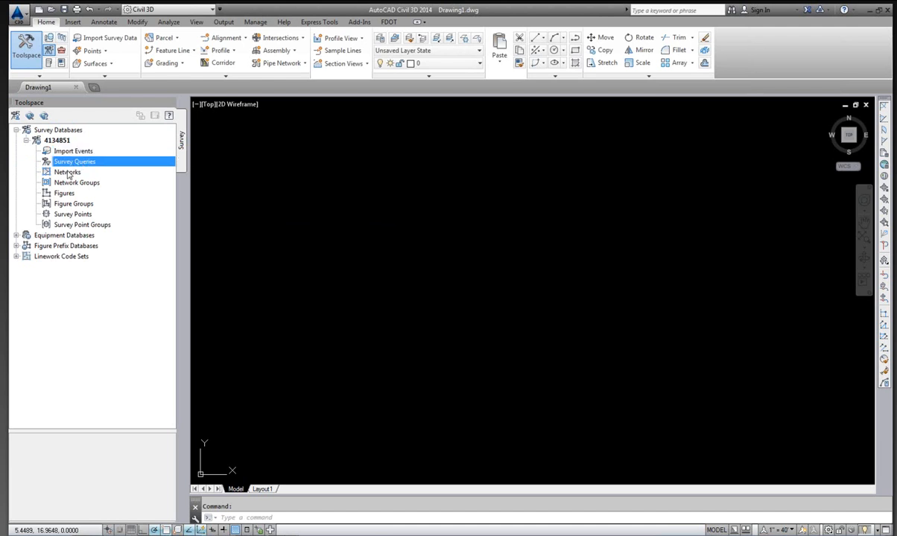
{"action": "left_click", "coordinate": [67, 173]}
{"action": "left_click", "coordinate": [69, 183]}
{"action": "left_click", "coordinate": [70, 196]}
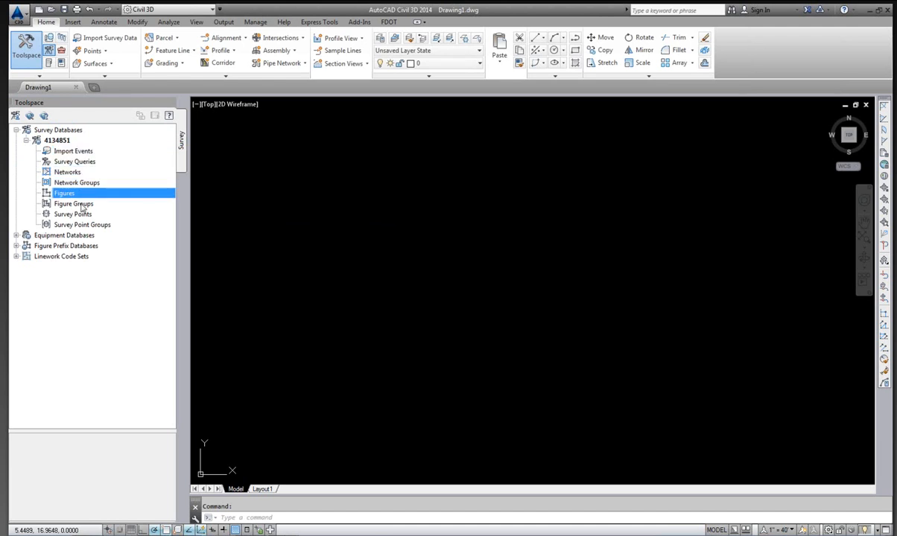
{"action": "left_click", "coordinate": [78, 204]}
{"action": "left_click", "coordinate": [80, 214]}
{"action": "left_click", "coordinate": [86, 225]}
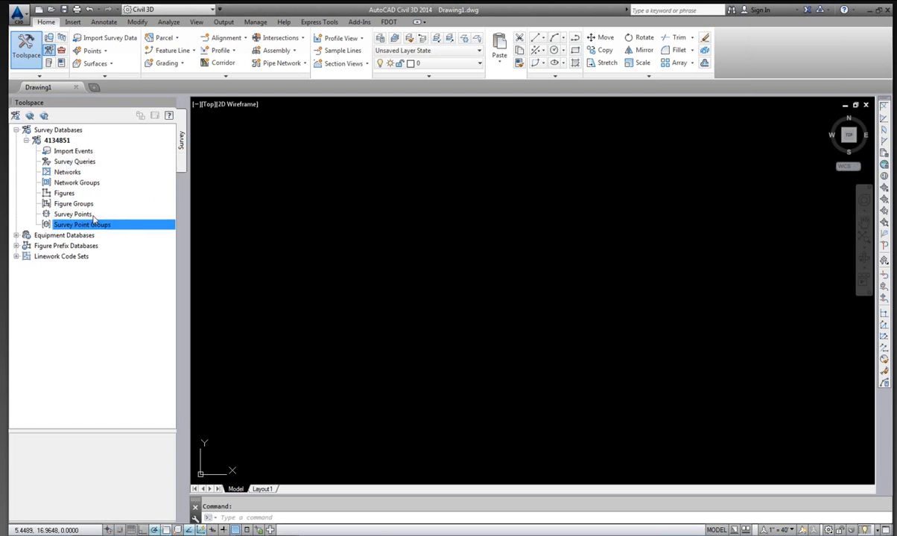
{"action": "left_click", "coordinate": [66, 193]}
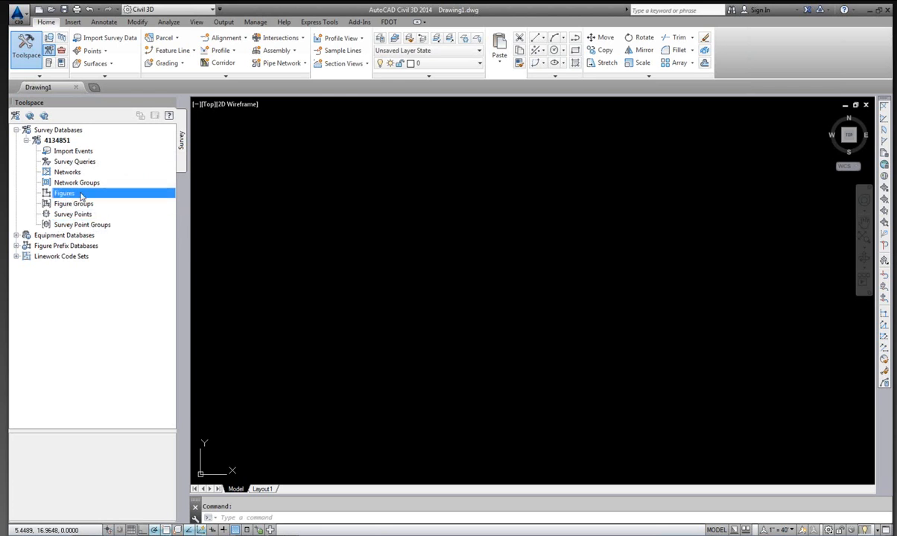
{"action": "left_click", "coordinate": [70, 203]}
{"action": "left_click", "coordinate": [71, 214]}
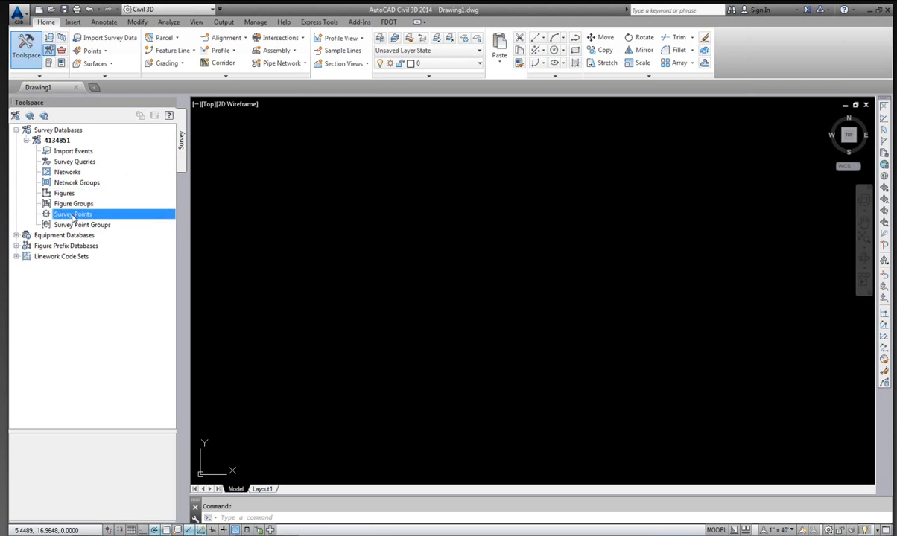
{"action": "left_click", "coordinate": [74, 226]}
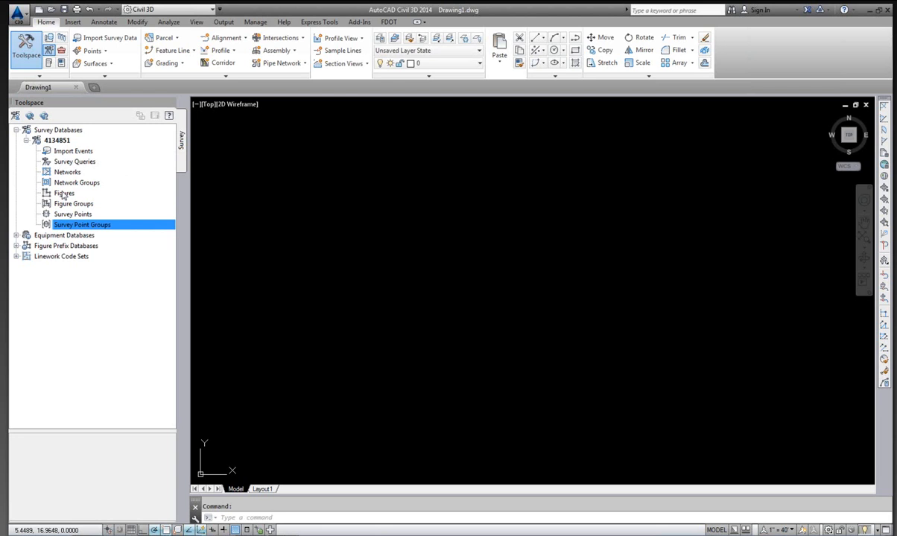
{"action": "left_click", "coordinate": [69, 152]}
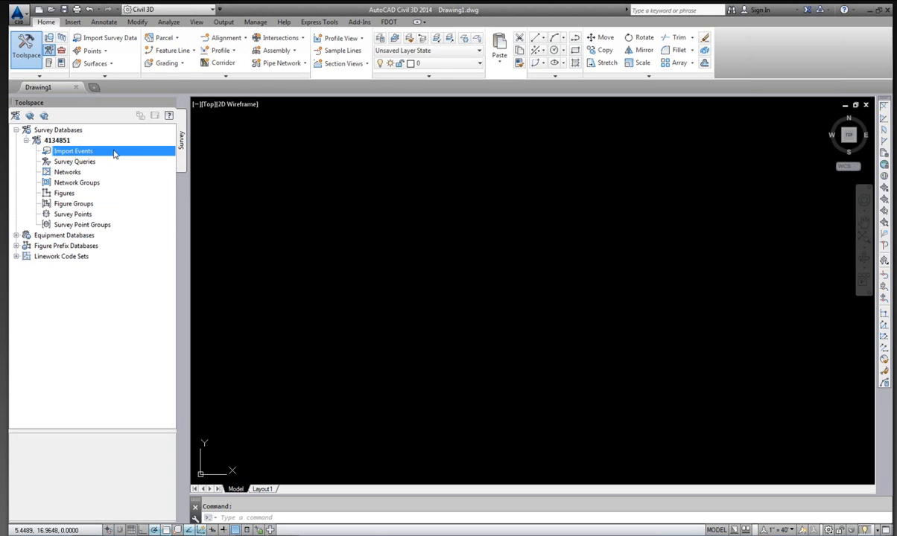
{"action": "left_click", "coordinate": [60, 141]}
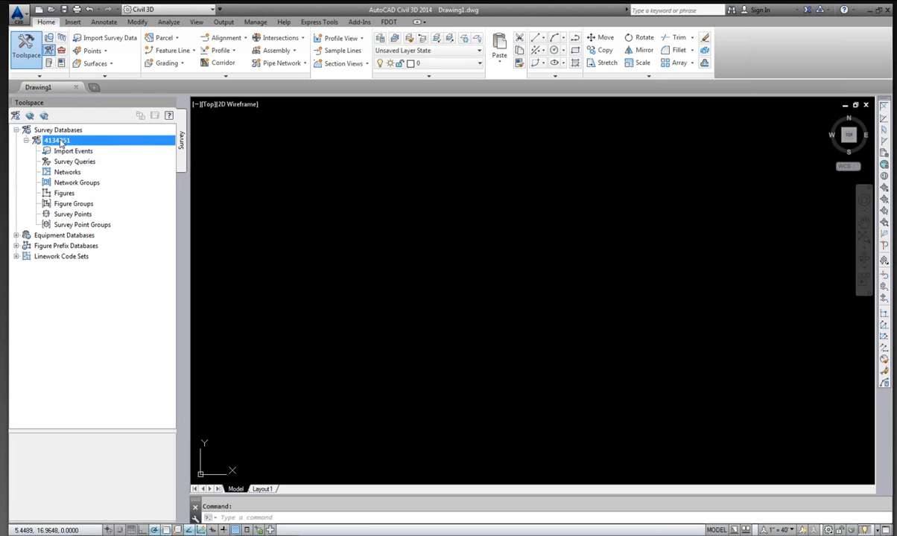
Close the 4134851 survey database and reopen it for editing.
{"action": "right_click", "coordinate": [61, 143]}
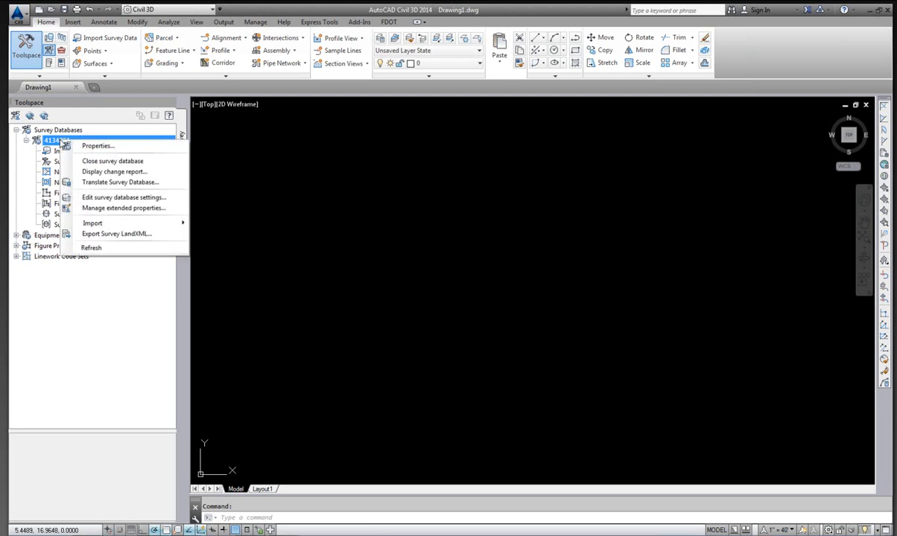
{"action": "left_click", "coordinate": [102, 162]}
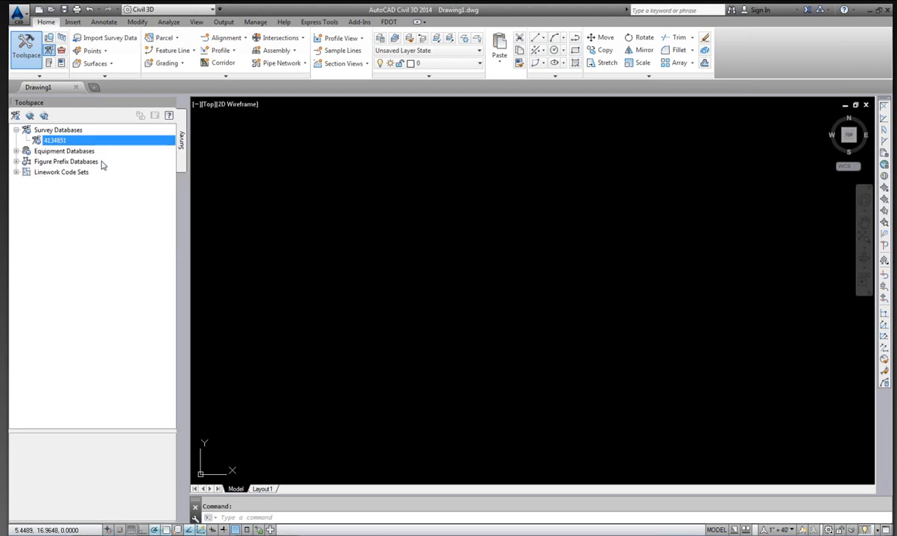
{"action": "right_click", "coordinate": [58, 143]}
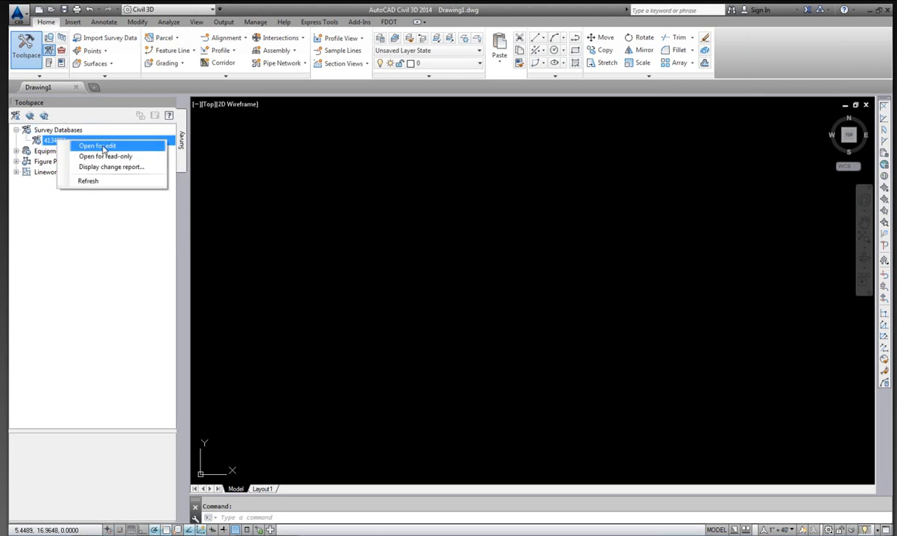
{"action": "left_click", "coordinate": [110, 147]}
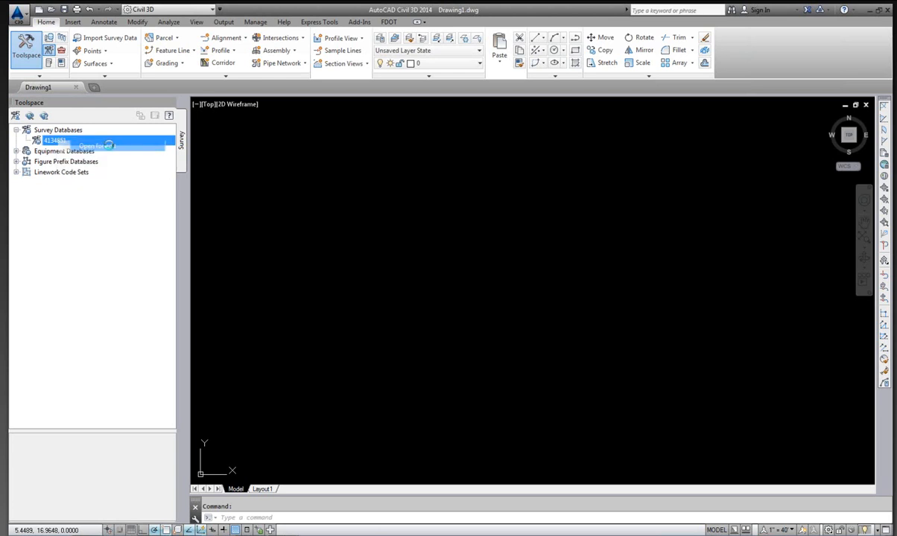
Open the 4134851 database for editing and set its coordinate zone to USA, Florida – NAD83 Florida State Planes, North Zone, US Foot.
{"action": "left_click", "coordinate": [66, 132]}
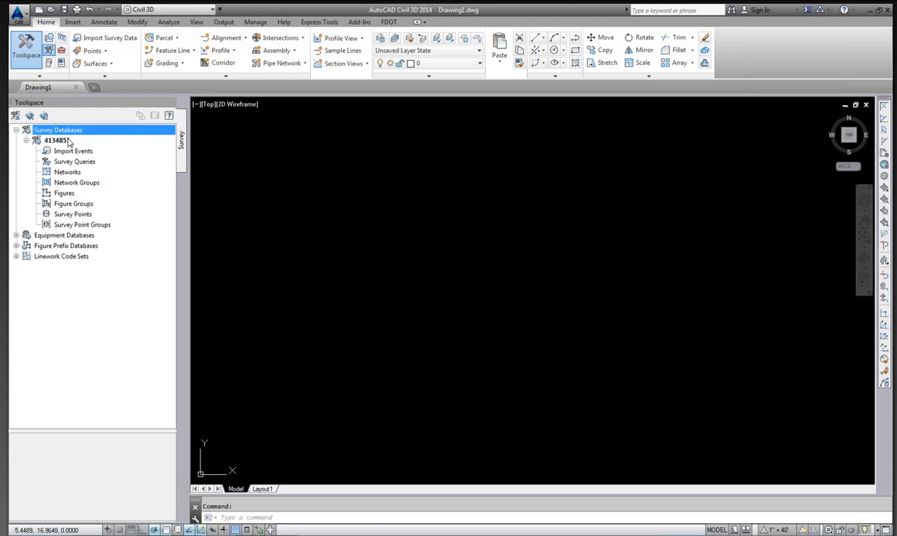
{"action": "left_click", "coordinate": [66, 142]}
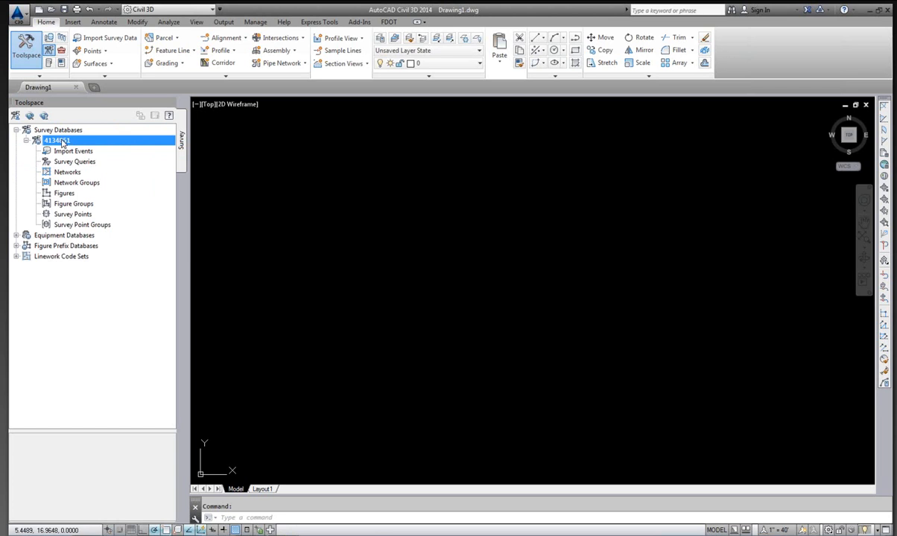
{"action": "right_click", "coordinate": [61, 142]}
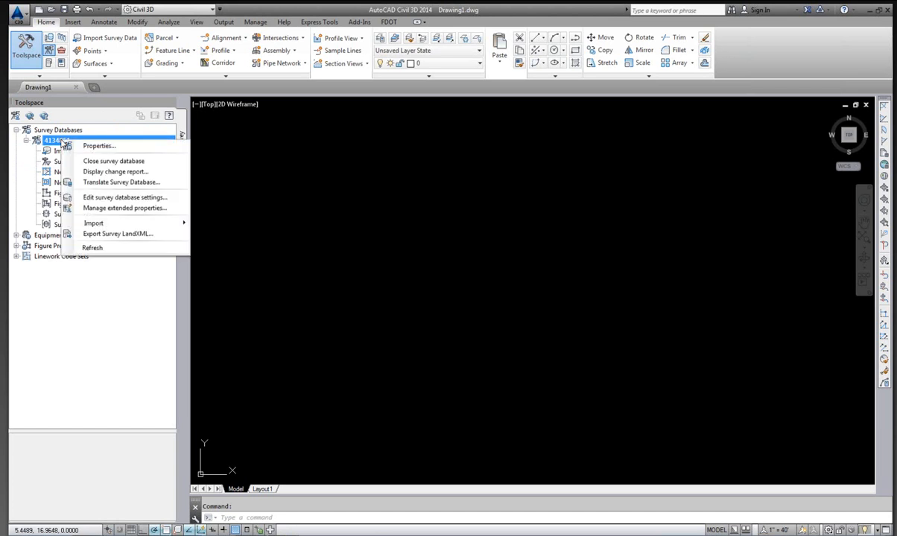
{"action": "left_click", "coordinate": [125, 199]}
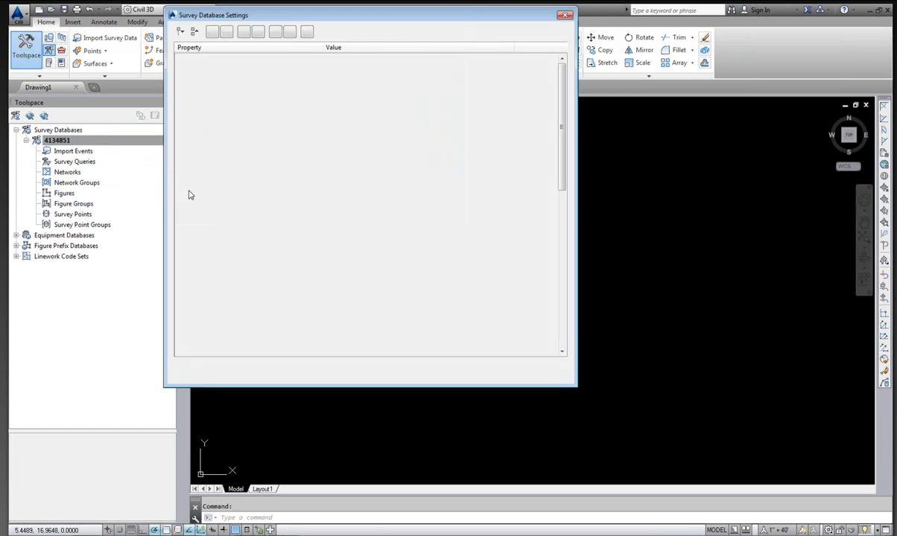
{"action": "left_click_drag", "start_coordinate": [393, 17], "coordinate": [450, 65]}
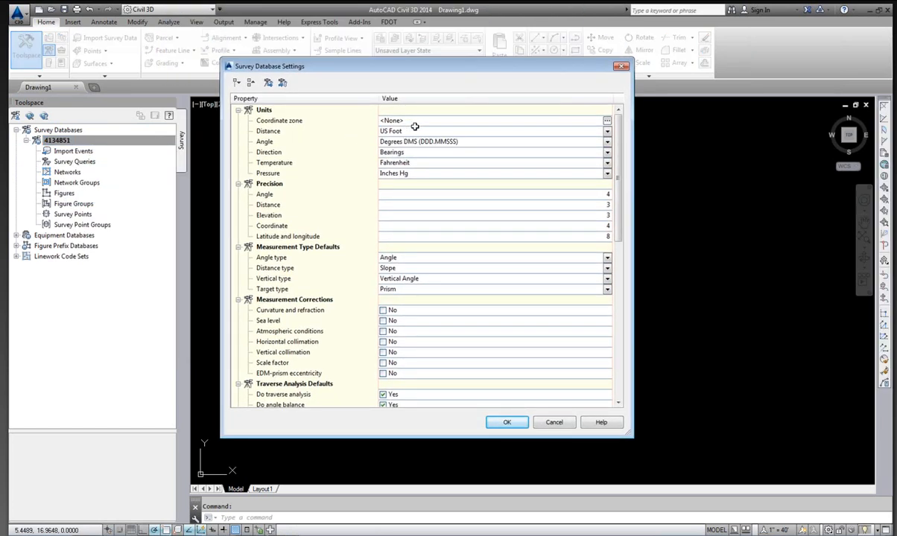
{"action": "left_click", "coordinate": [607, 121]}
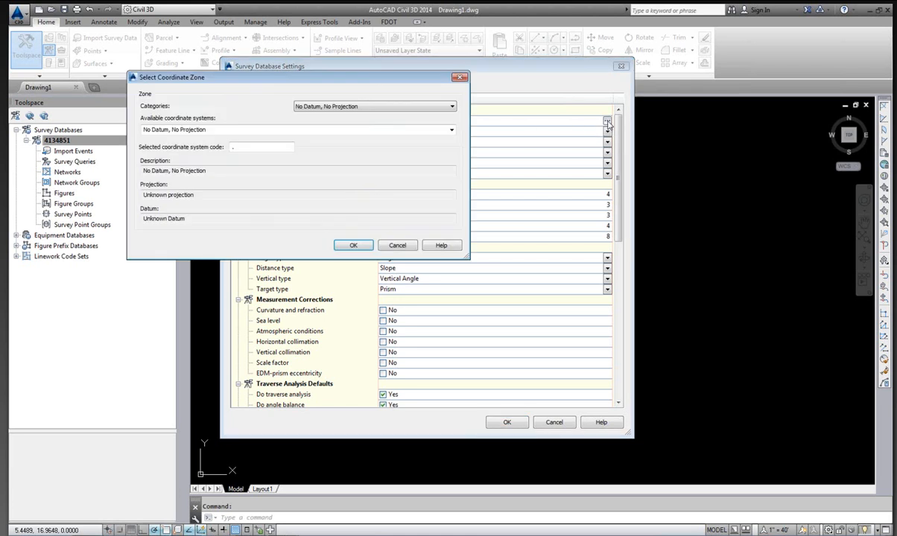
{"action": "left_click", "coordinate": [400, 106]}
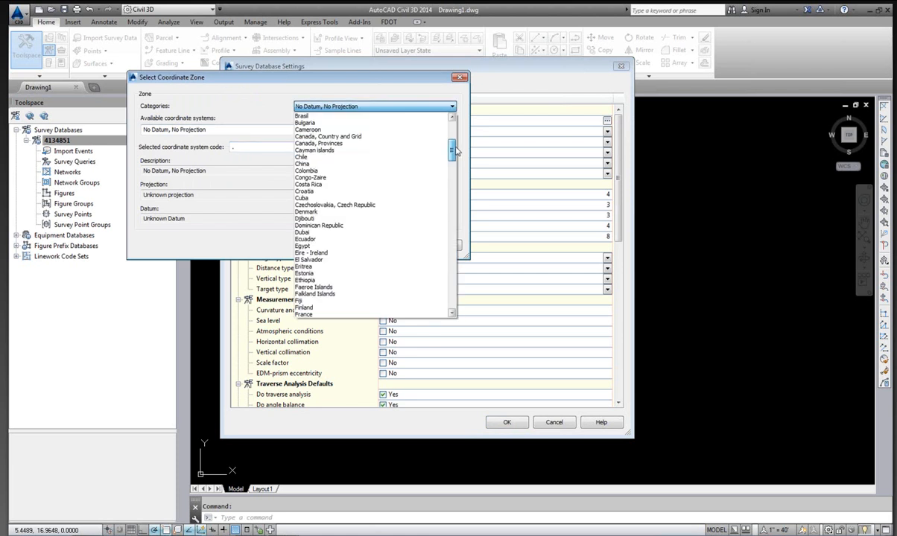
{"action": "left_click_drag", "start_coordinate": [457, 151], "coordinate": [452, 256]}
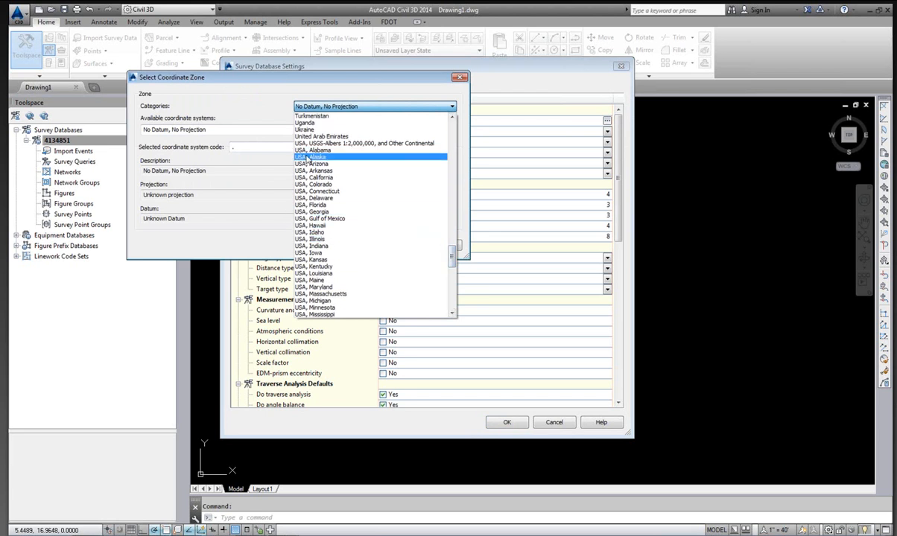
{"action": "left_click", "coordinate": [312, 204]}
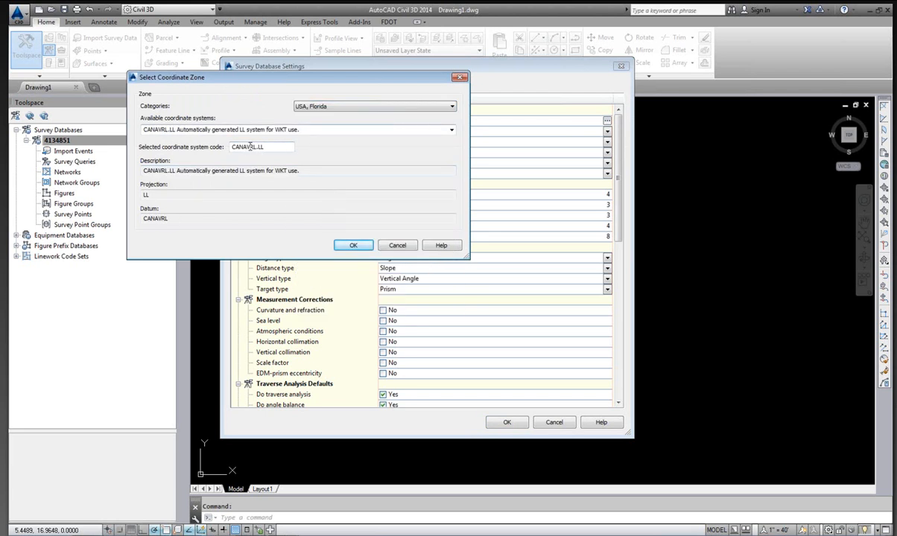
{"action": "left_click", "coordinate": [450, 130]}
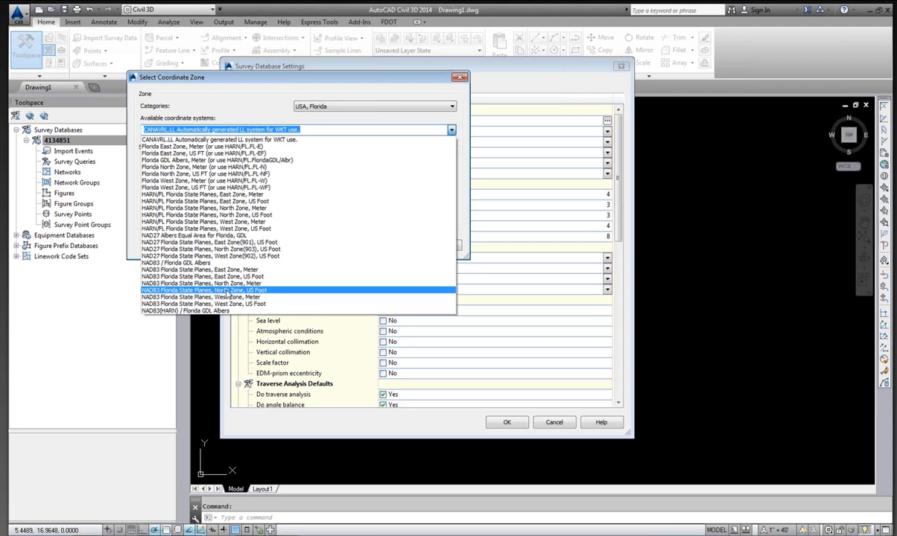
{"action": "left_click", "coordinate": [227, 292]}
{"action": "left_click", "coordinate": [351, 244]}
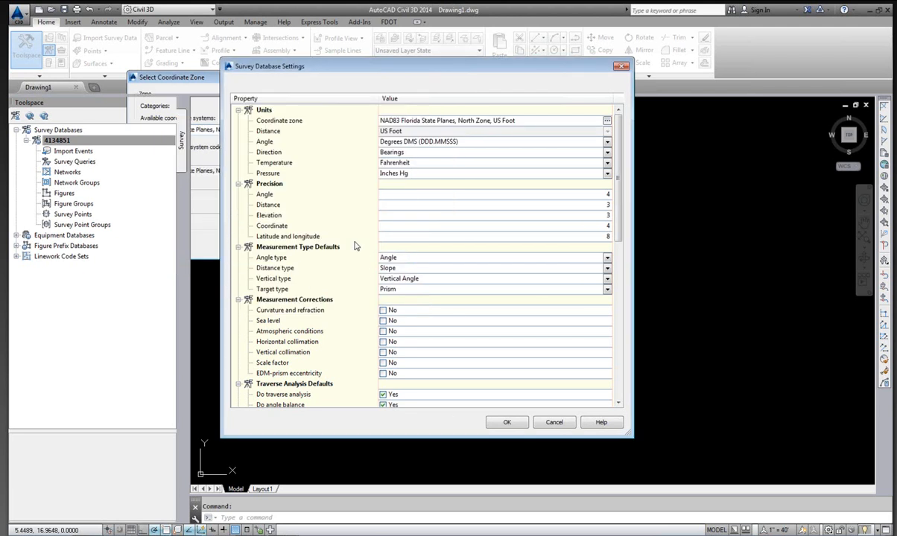
{"action": "scroll", "coordinate": [440, 237], "scroll_direction": "down", "scroll_amount": 2}
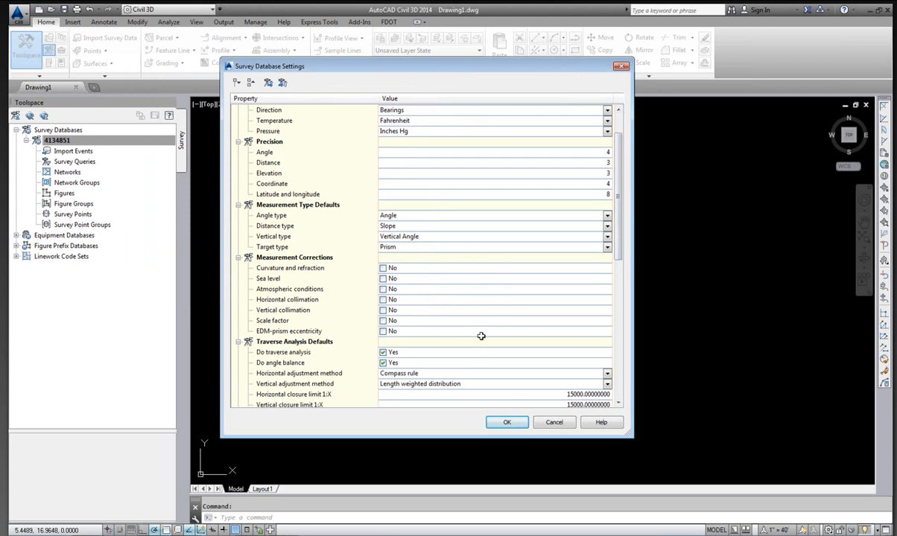
{"action": "left_click", "coordinate": [507, 423]}
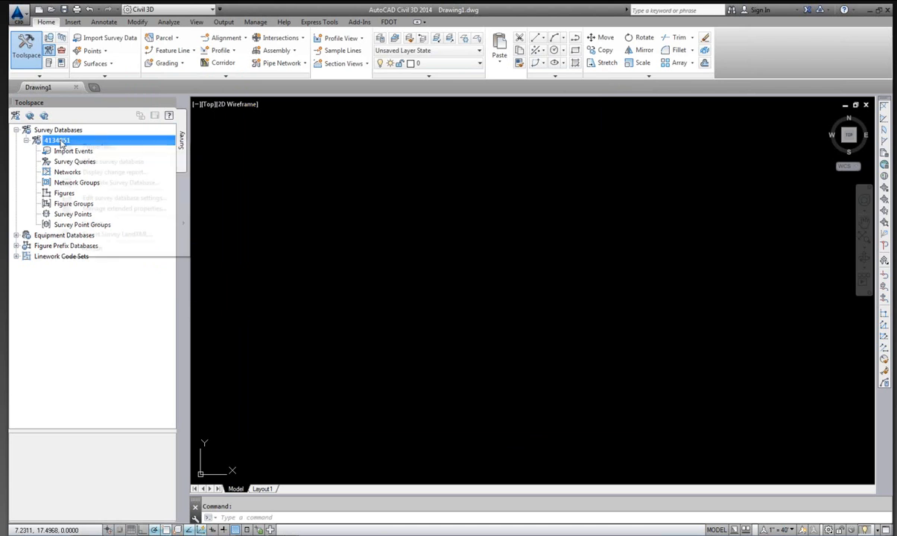
Start importing survey data into the 4134851 database with LandXML File as the source type, browsing for the source file.
{"action": "right_click", "coordinate": [61, 140]}
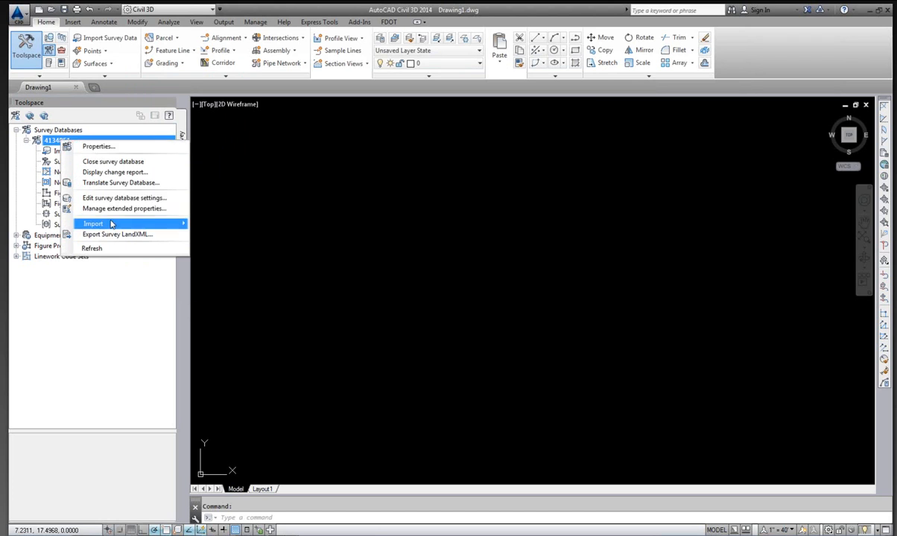
{"action": "mouse_move", "coordinate": [128, 226]}
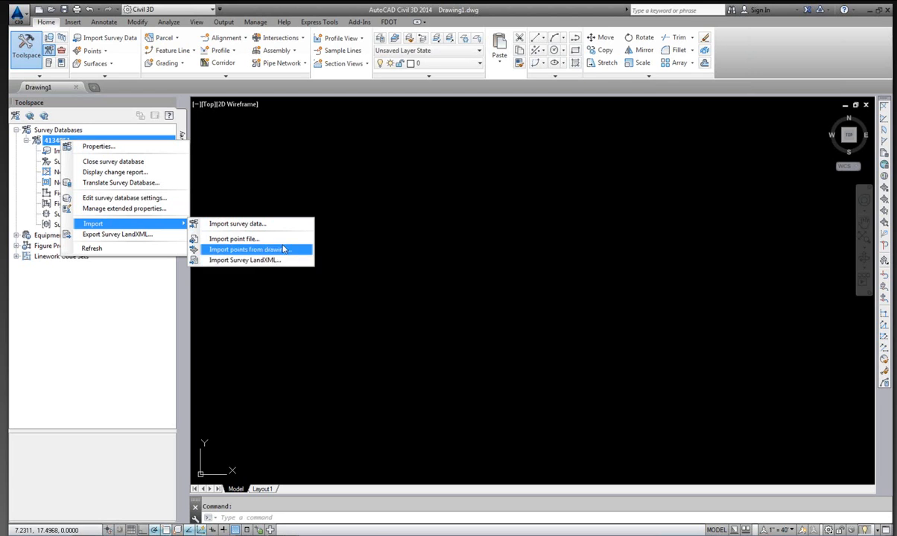
{"action": "left_click", "coordinate": [246, 225]}
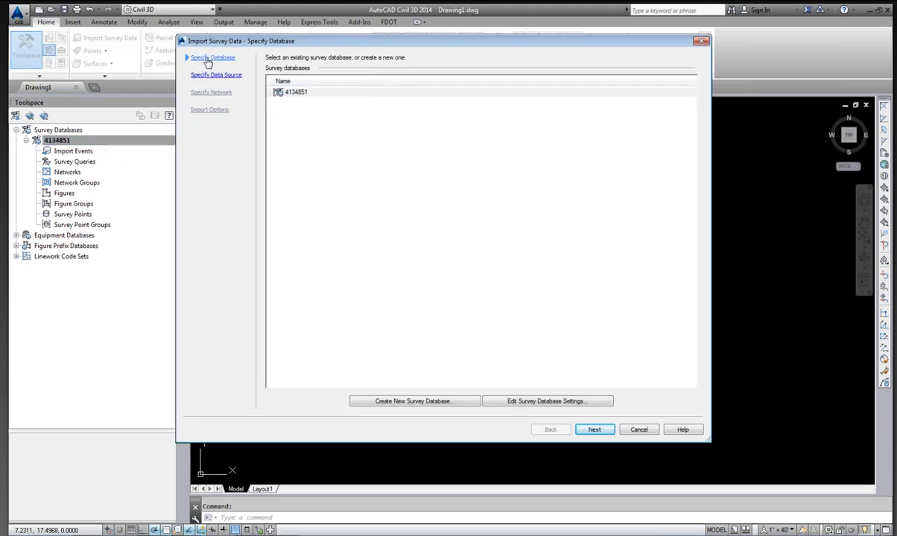
{"action": "left_click", "coordinate": [286, 91]}
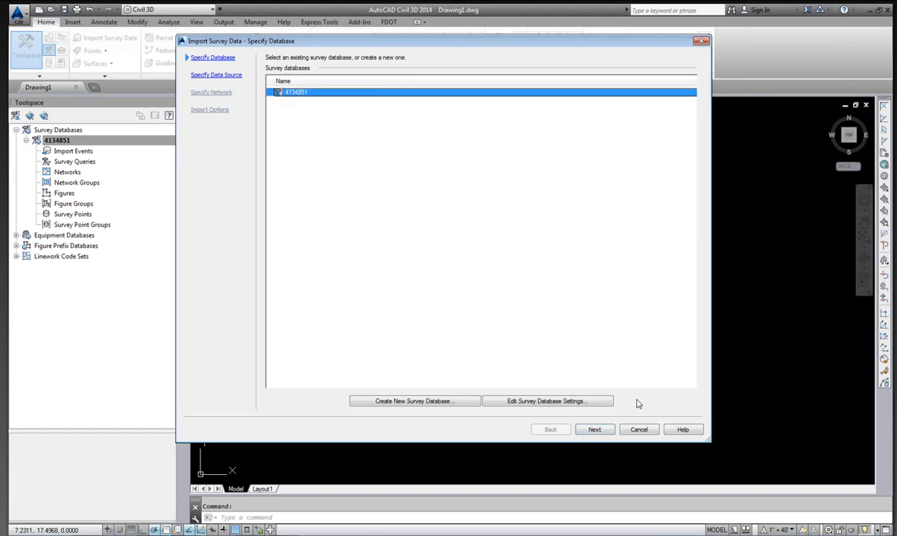
{"action": "left_click", "coordinate": [595, 430]}
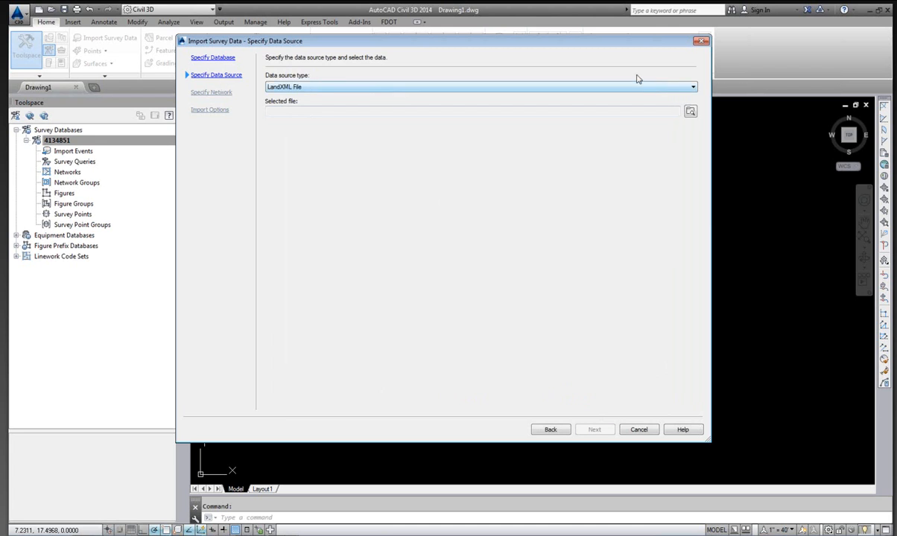
{"action": "left_click", "coordinate": [691, 88]}
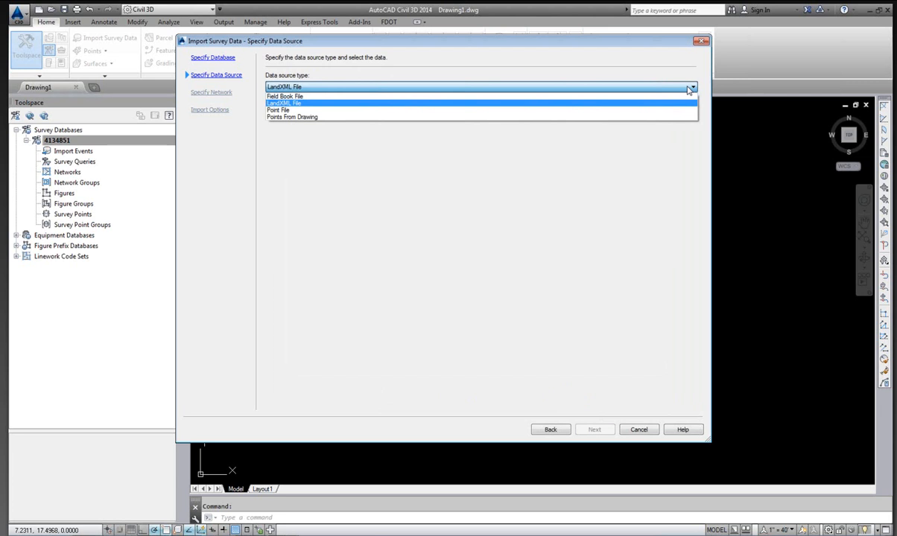
{"action": "left_click", "coordinate": [689, 88]}
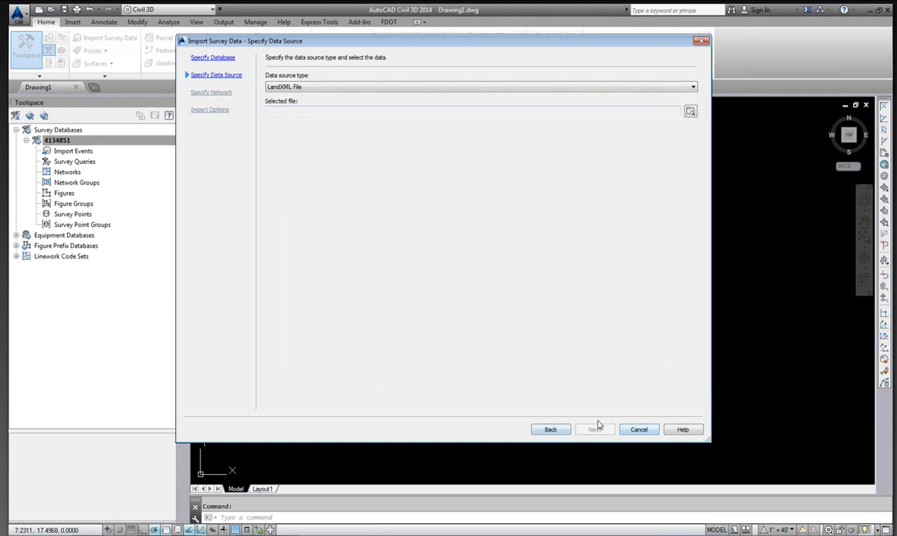
{"action": "left_click", "coordinate": [691, 112]}
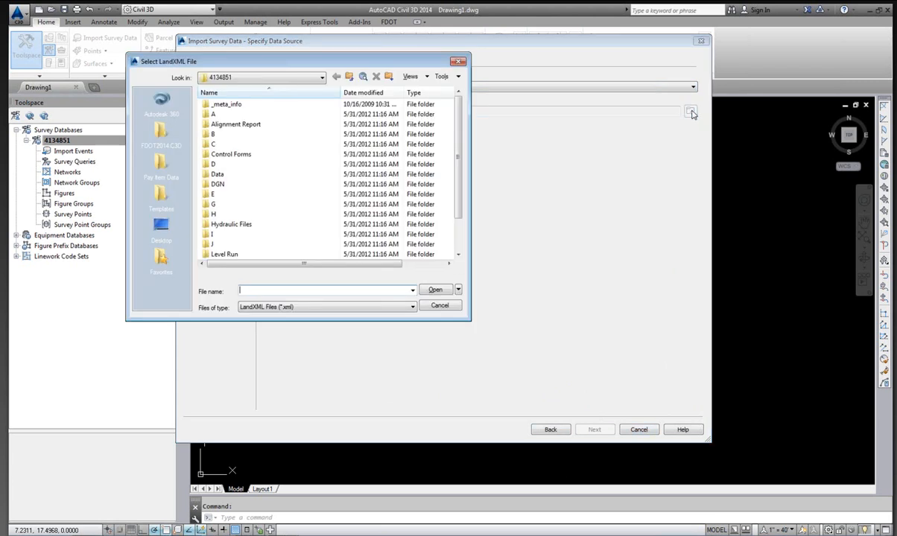
{"action": "left_click_drag", "start_coordinate": [459, 119], "coordinate": [460, 166]}
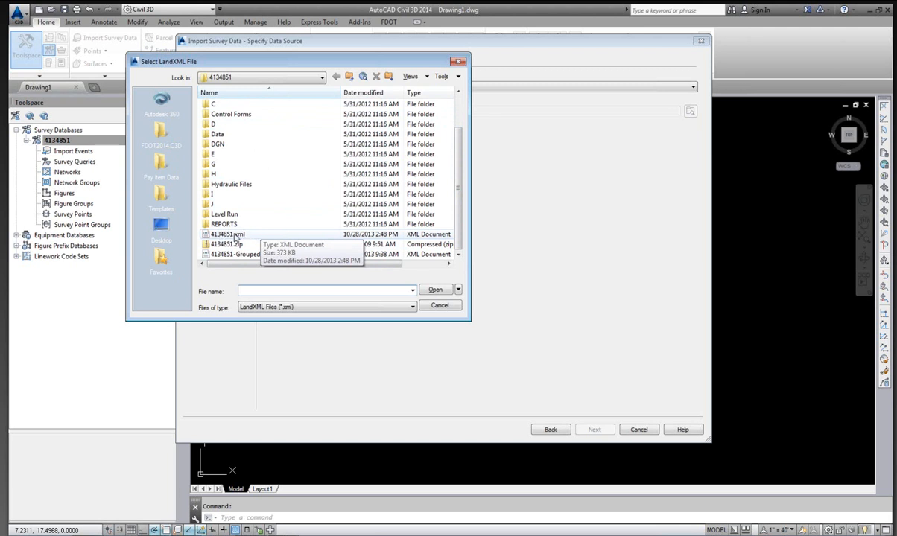
{"action": "left_click", "coordinate": [239, 255]}
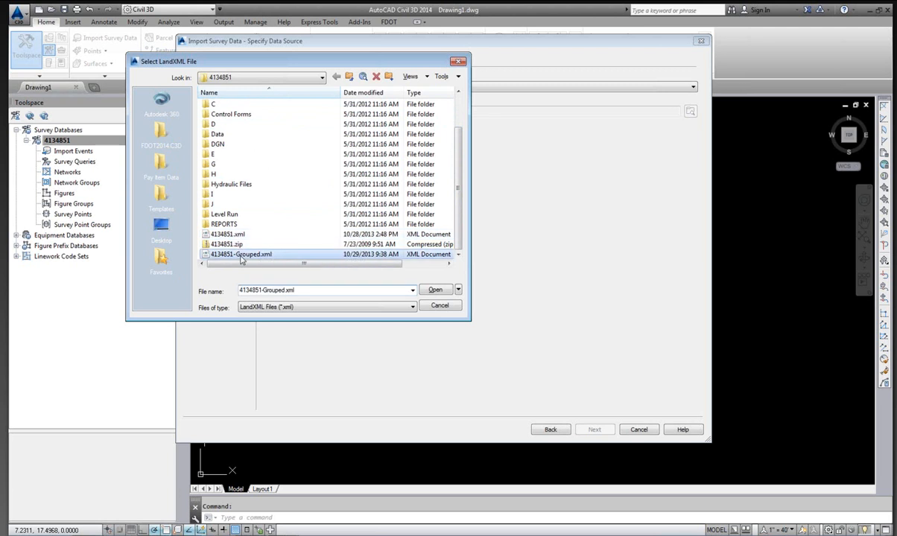
{"action": "right_click", "coordinate": [241, 259]}
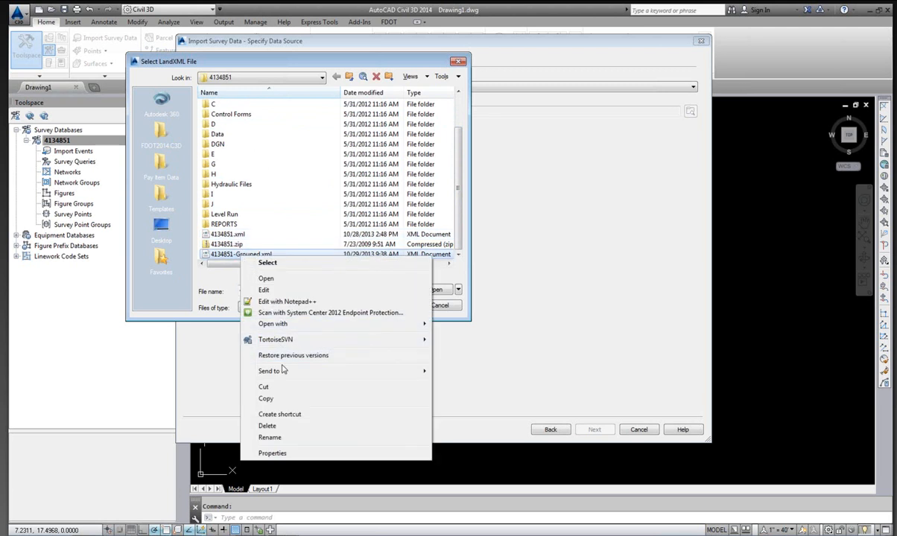
{"action": "left_click", "coordinate": [276, 427]}
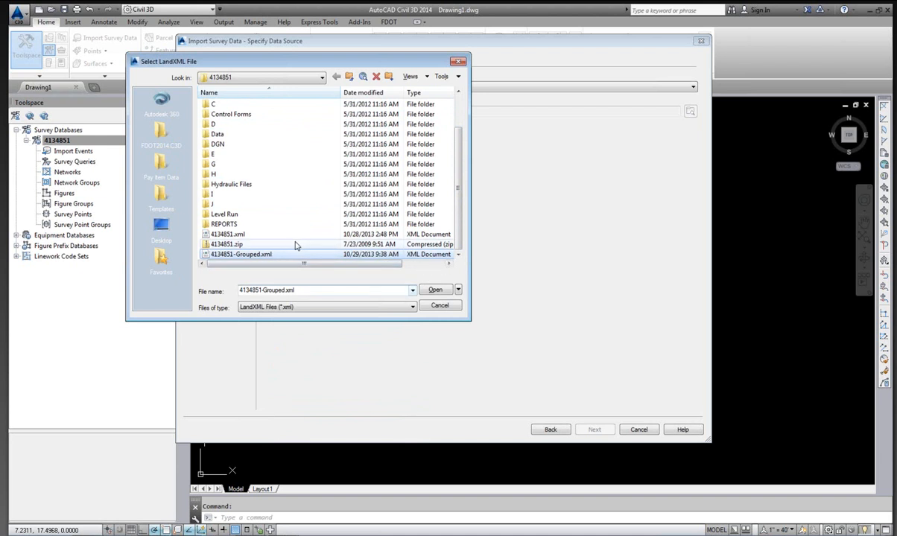
Select 4134851.xml as the LandXML source file and continue to the import options.
{"action": "left_click", "coordinate": [228, 235]}
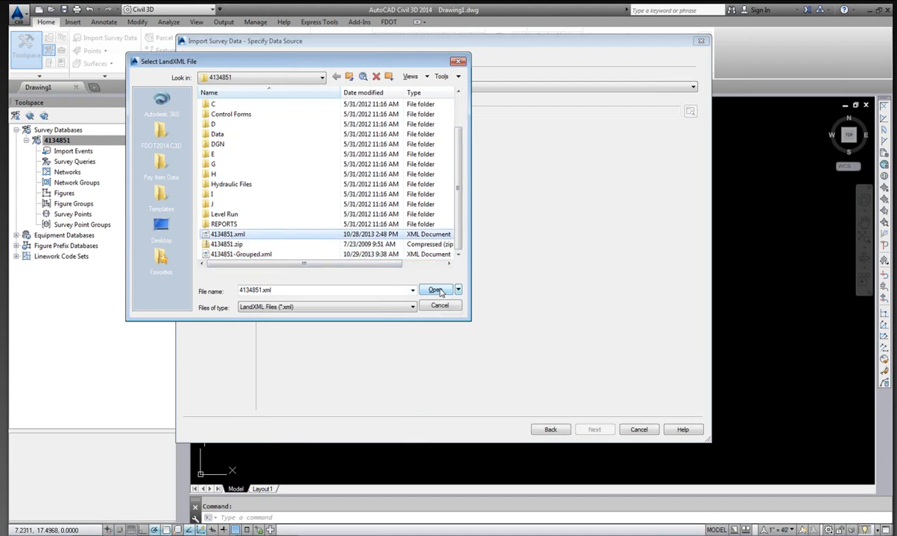
{"action": "left_click", "coordinate": [438, 291]}
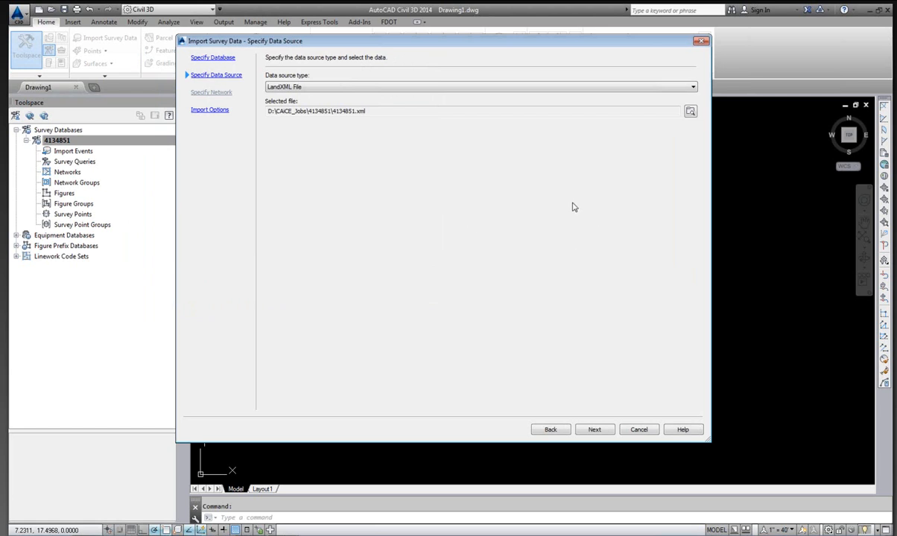
{"action": "left_click", "coordinate": [594, 433]}
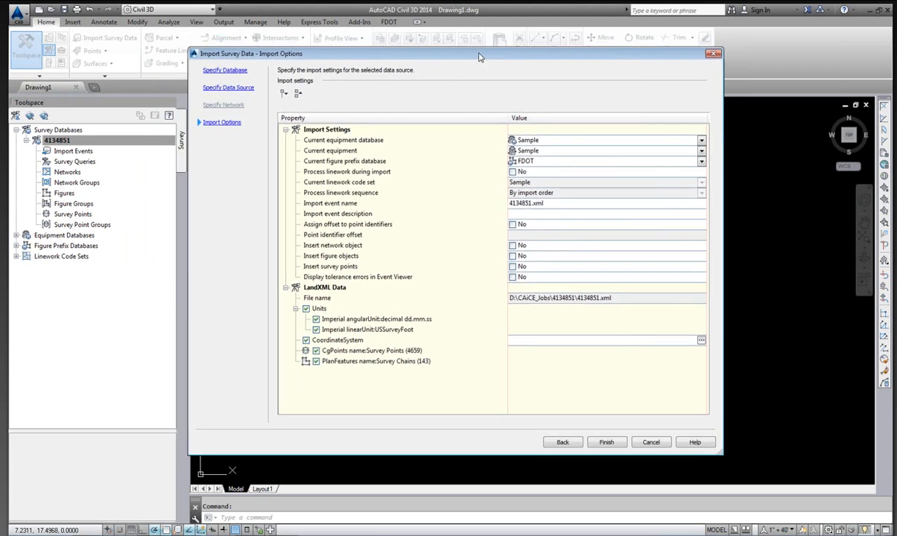
Set the LandXML coordinate system to code fl83-nf, NAD83 Florida State Planes, North Zone, US Foot, and finish the import.
{"action": "left_click_drag", "start_coordinate": [481, 45], "coordinate": [492, 57]}
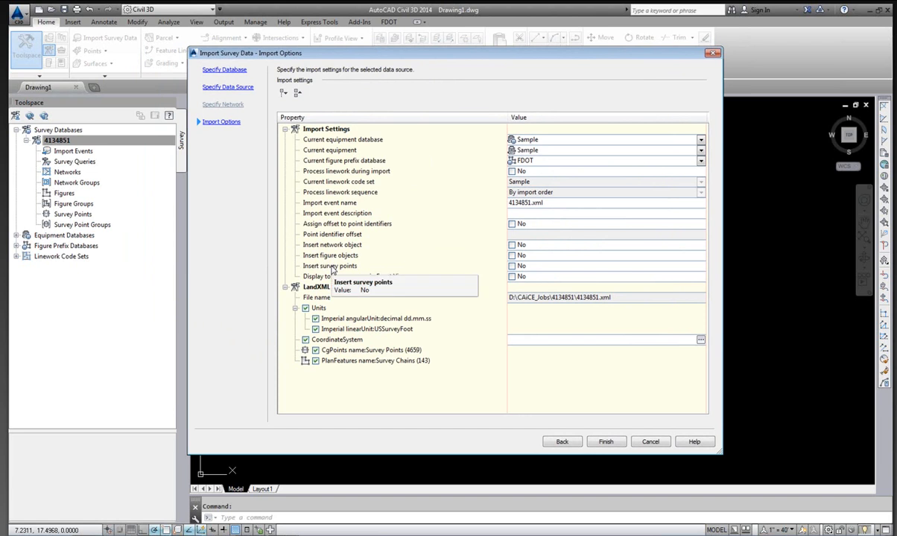
{"action": "left_click", "coordinate": [512, 265]}
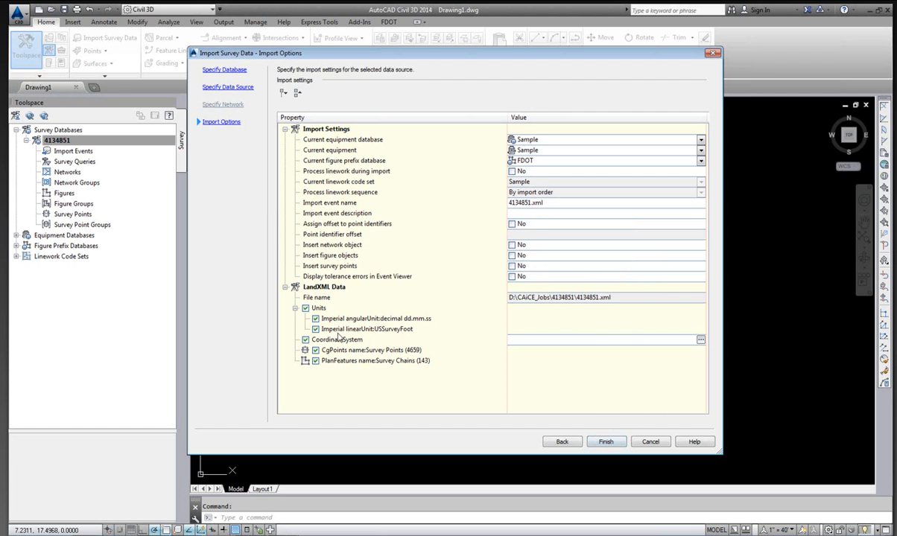
{"action": "left_click", "coordinate": [700, 340]}
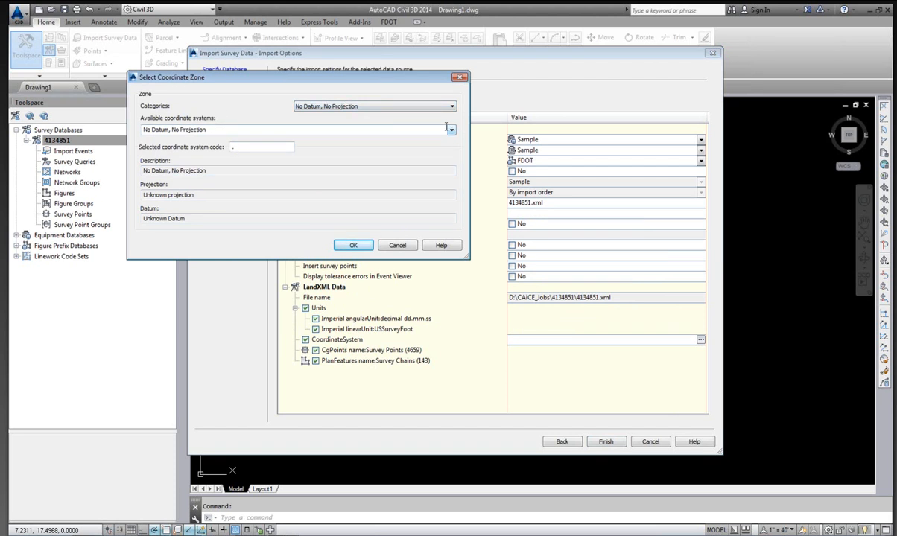
{"action": "left_click", "coordinate": [242, 146]}
{"action": "type", "text": "fl"}
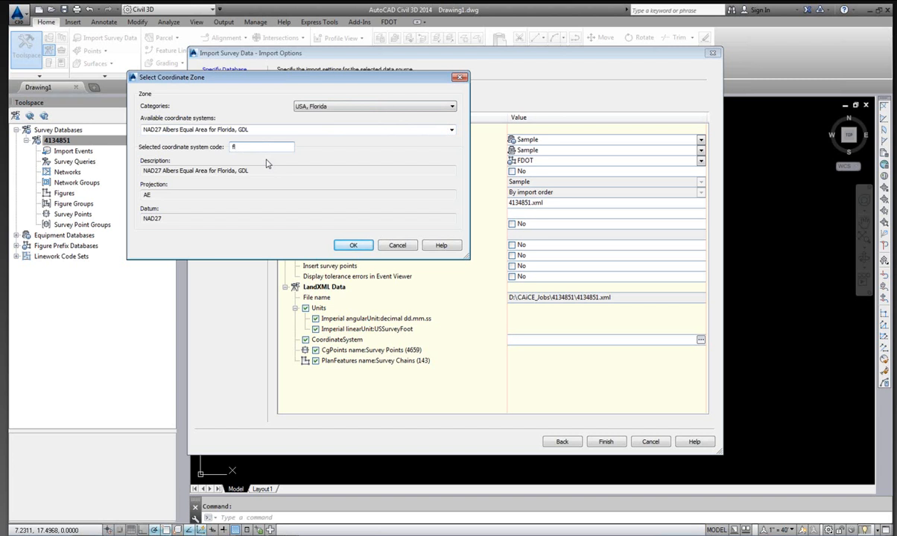
{"action": "type", "text": "83-nf"}
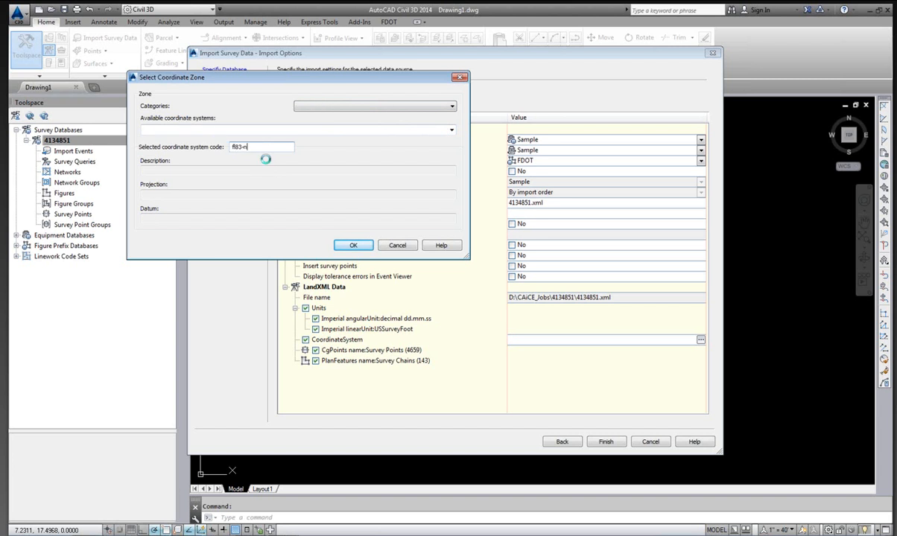
{"action": "left_click", "coordinate": [350, 245]}
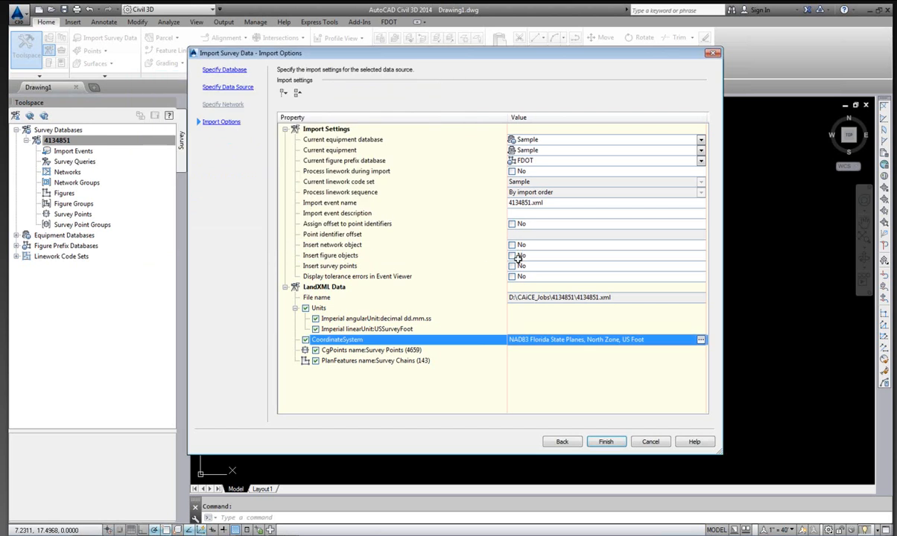
{"action": "left_click", "coordinate": [606, 442]}
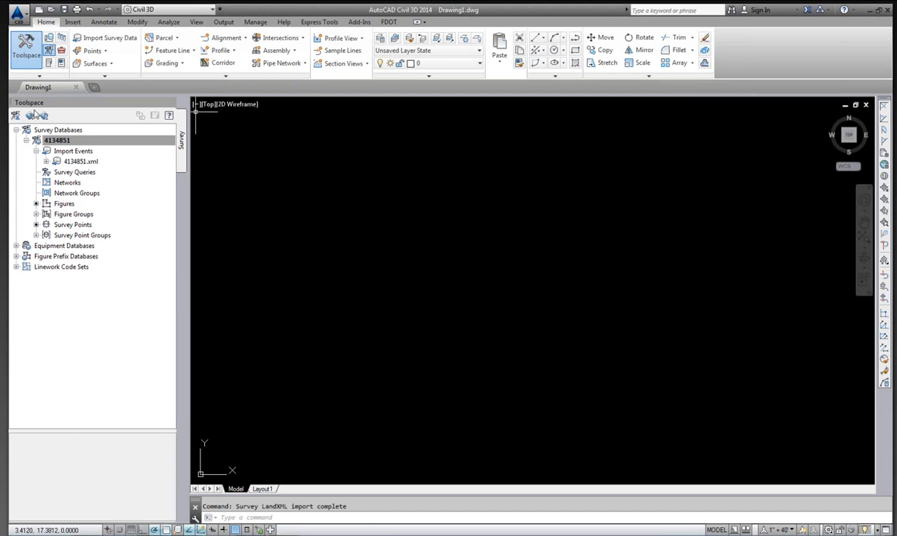
Examine the imported figures, figure groups and survey point groups listed under the 4134851 survey database.
{"action": "left_click", "coordinate": [53, 140]}
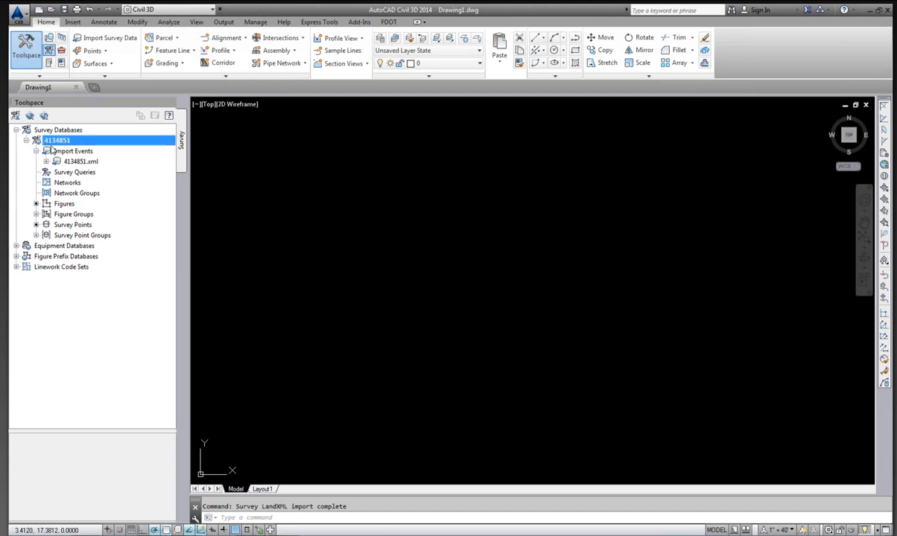
{"action": "left_click", "coordinate": [64, 205]}
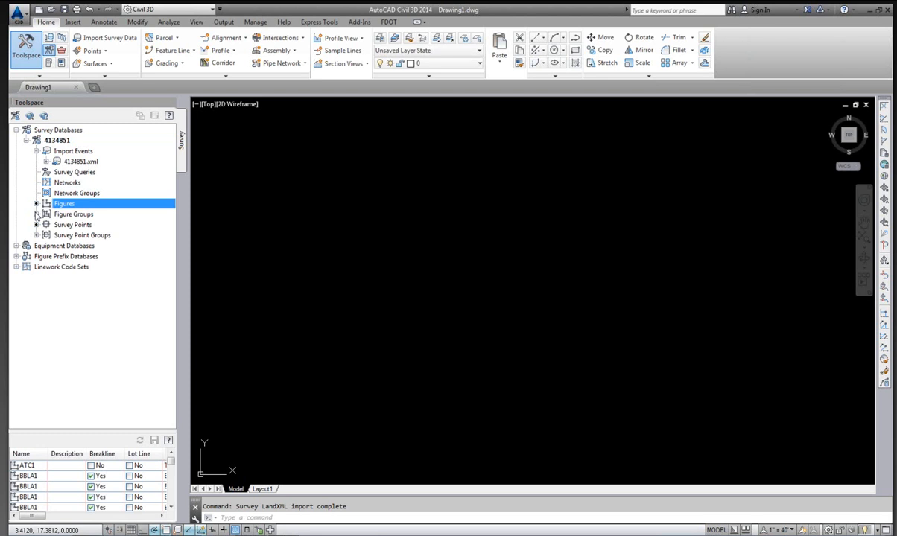
{"action": "left_click", "coordinate": [36, 214]}
{"action": "left_click", "coordinate": [84, 225]}
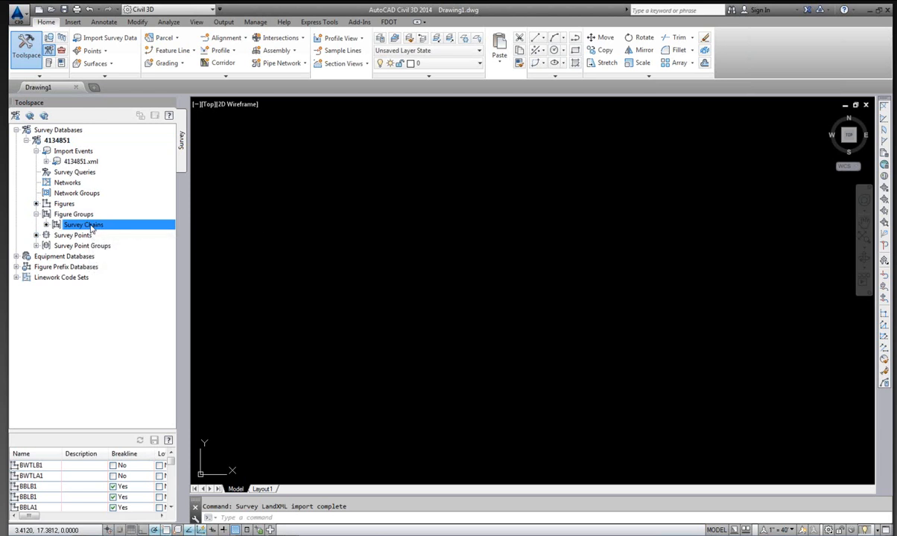
{"action": "left_click", "coordinate": [35, 246]}
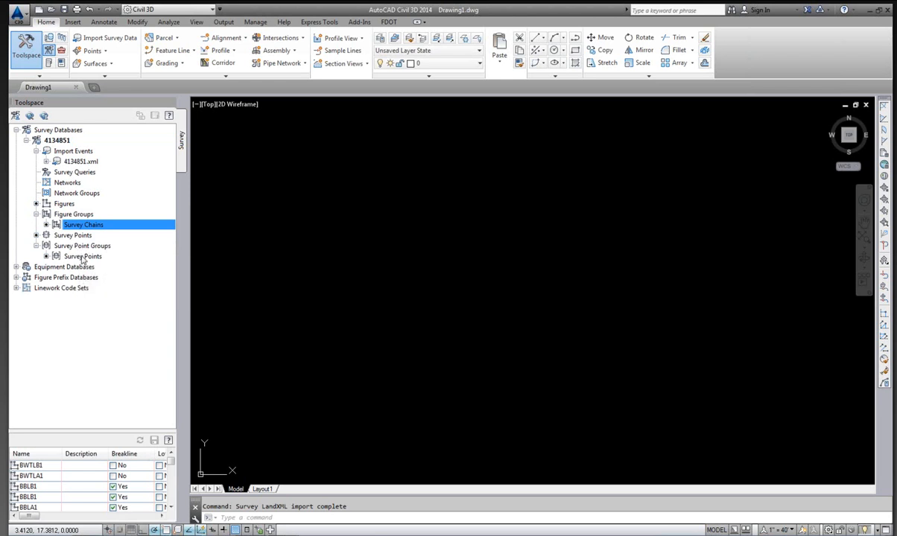
{"action": "left_click", "coordinate": [78, 256]}
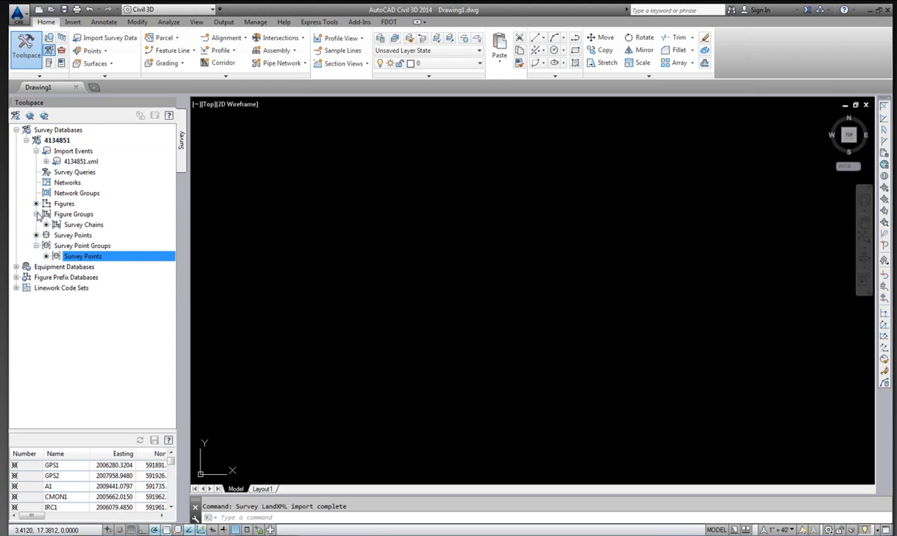
{"action": "left_click", "coordinate": [36, 214]}
{"action": "left_click", "coordinate": [36, 235]}
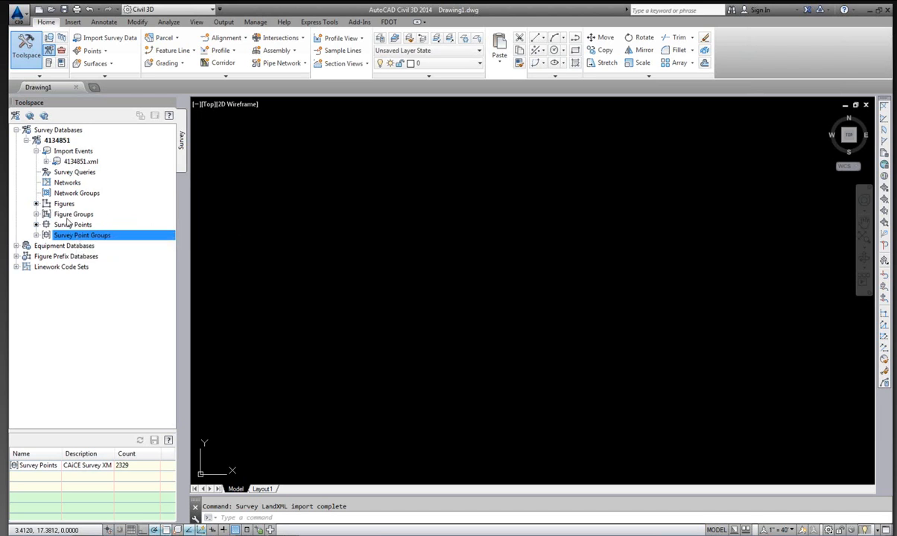
{"action": "left_click", "coordinate": [60, 140]}
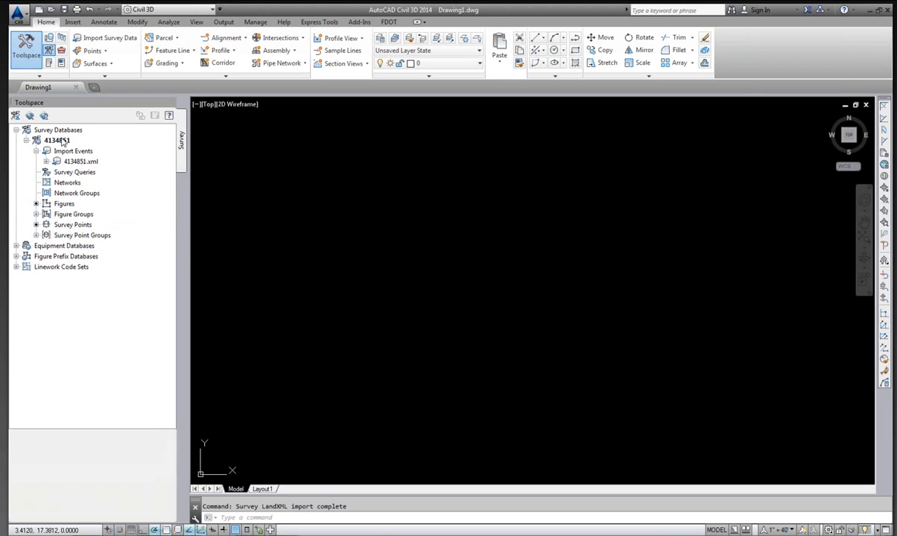
{"action": "left_click", "coordinate": [158, 534]}
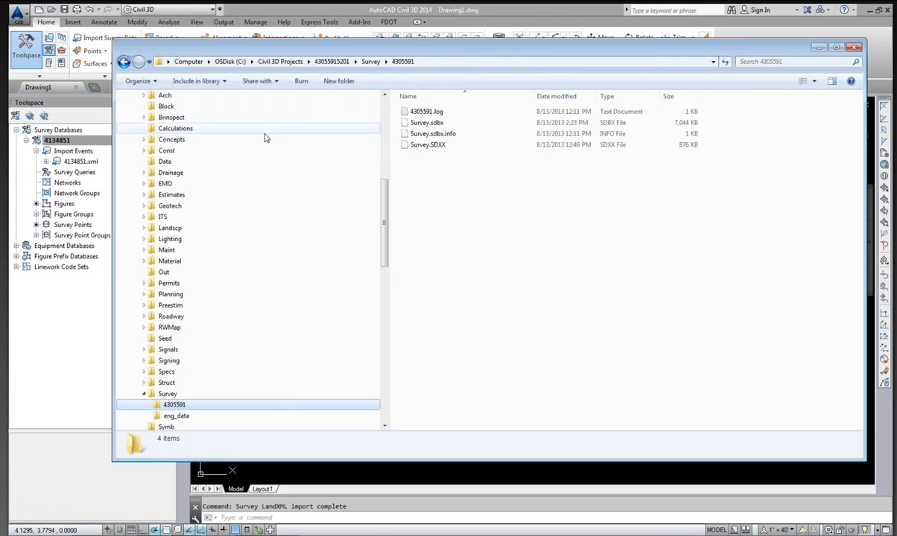
{"action": "left_click_drag", "start_coordinate": [385, 195], "coordinate": [378, 142]}
{"action": "left_click", "coordinate": [137, 261]}
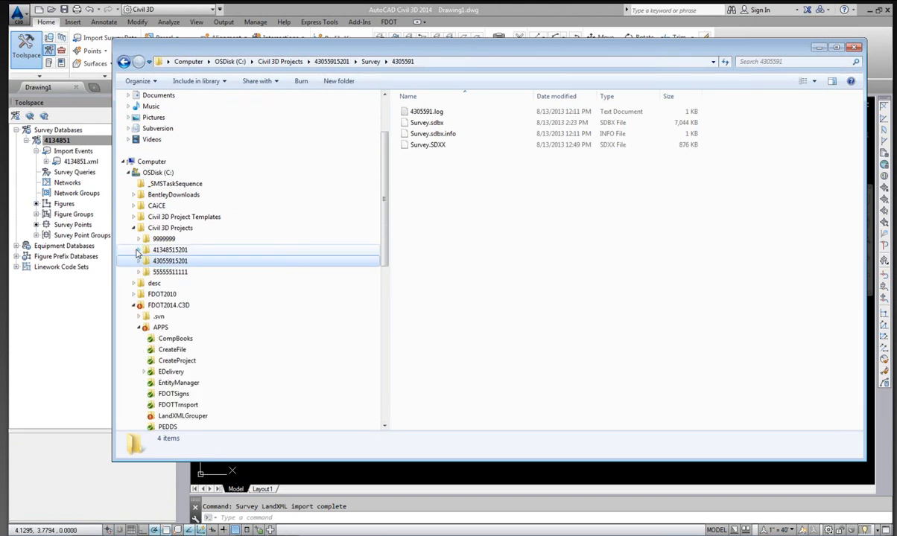
{"action": "left_click", "coordinate": [138, 250]}
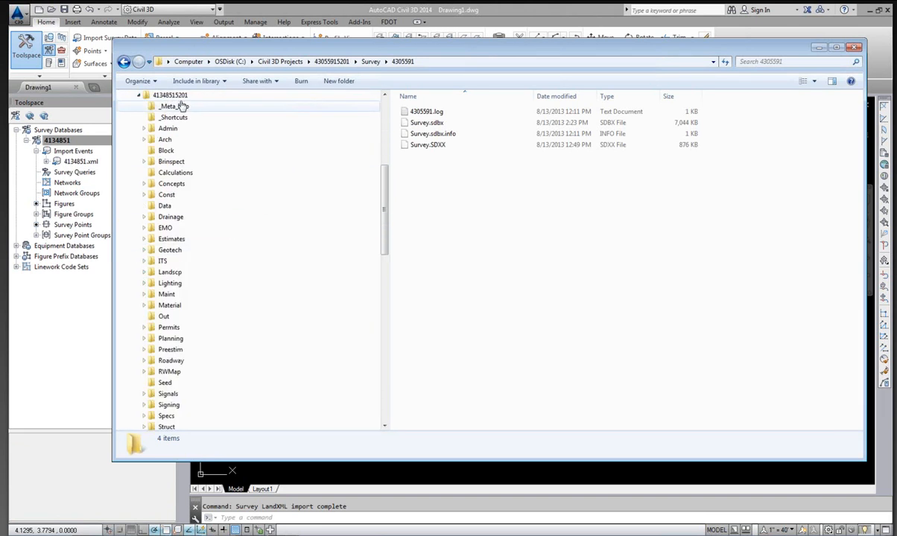
{"action": "left_click_drag", "start_coordinate": [387, 196], "coordinate": [387, 250]}
{"action": "left_click", "coordinate": [259, 273]}
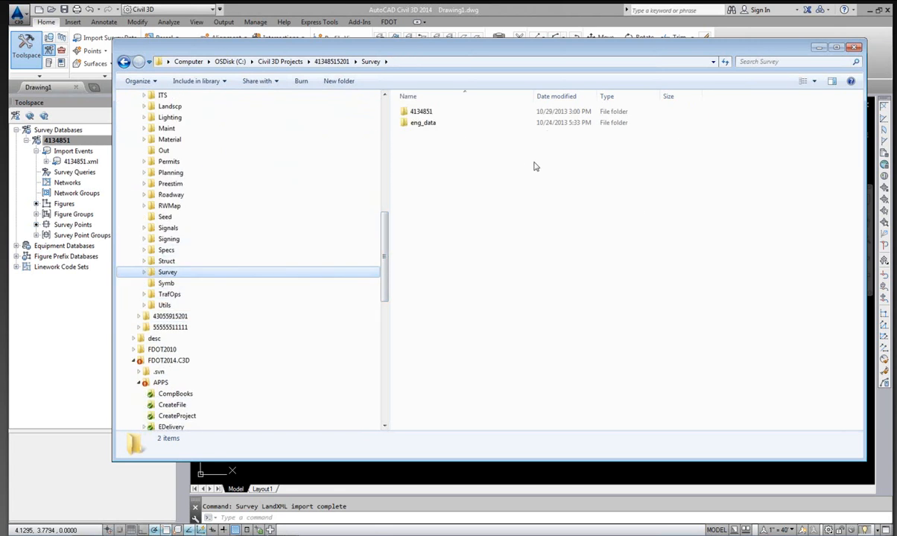
{"action": "left_click", "coordinate": [144, 273]}
{"action": "scroll", "coordinate": [277, 268], "scroll_direction": "down", "scroll_amount": 3}
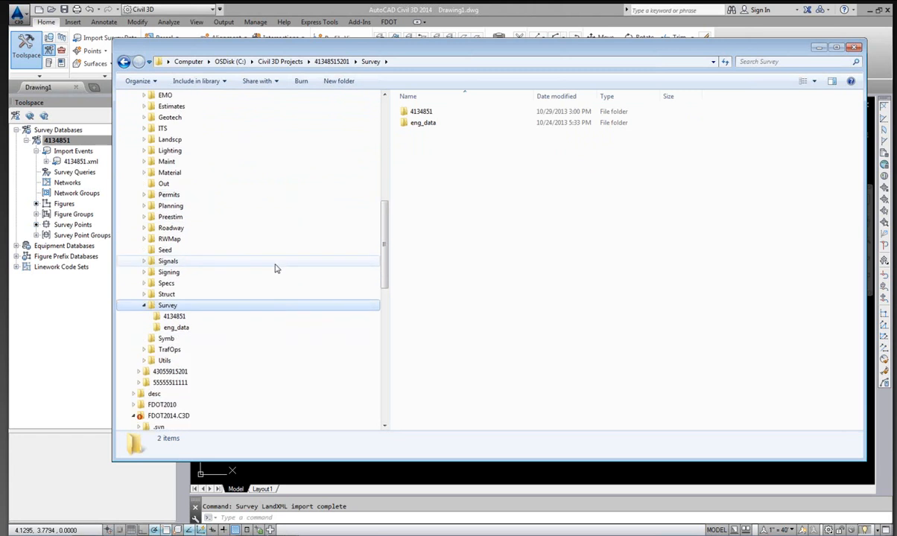
{"action": "left_click", "coordinate": [175, 316]}
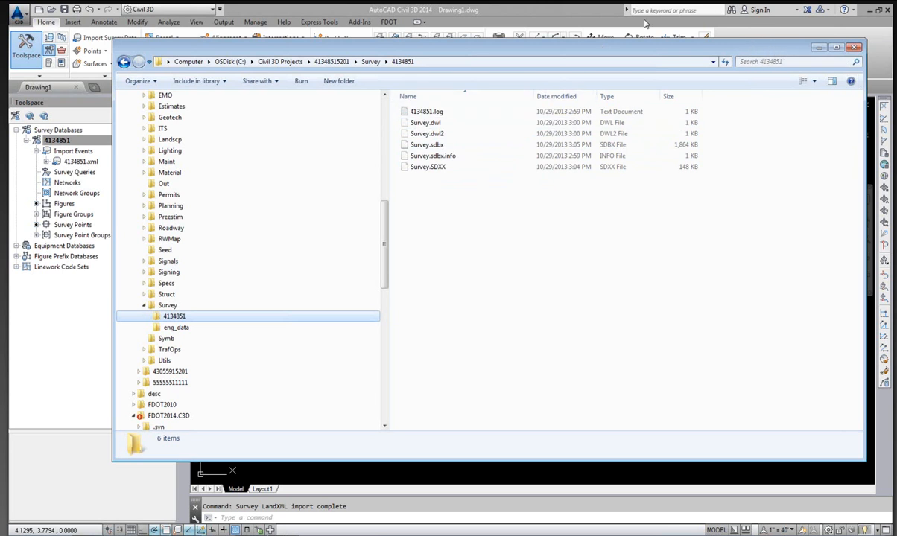
{"action": "left_click", "coordinate": [509, 9]}
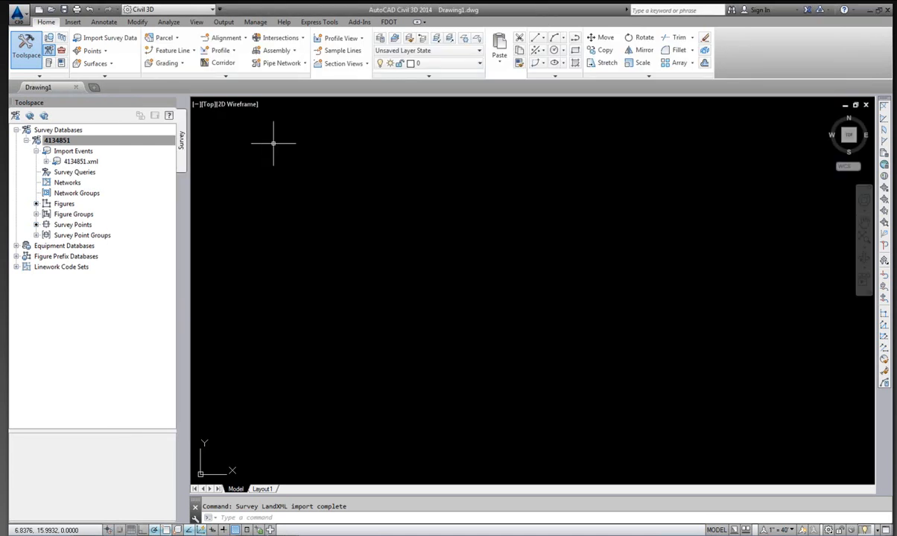
Start a new figure group under the 4134851 database's Figure Groups and sort the figure list by Site.
{"action": "left_click", "coordinate": [110, 139]}
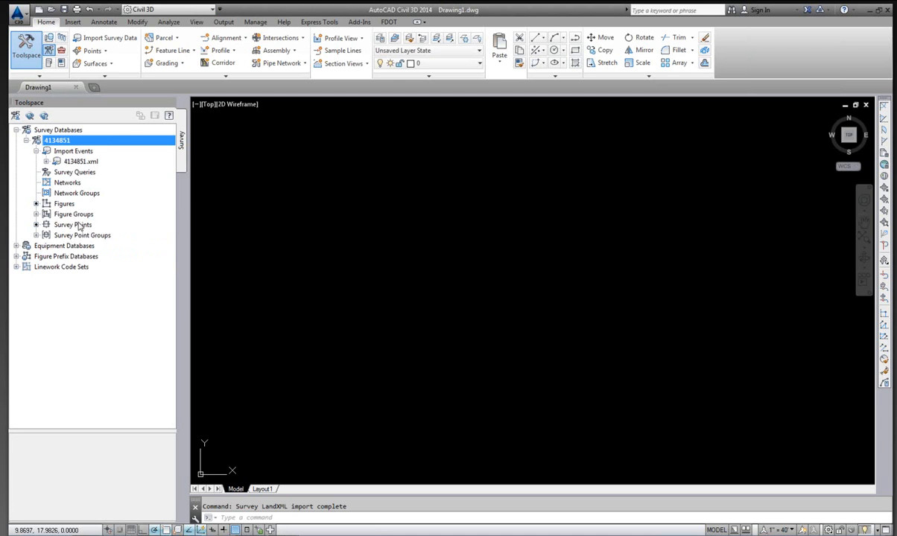
{"action": "left_click", "coordinate": [36, 214]}
{"action": "left_click", "coordinate": [78, 213]}
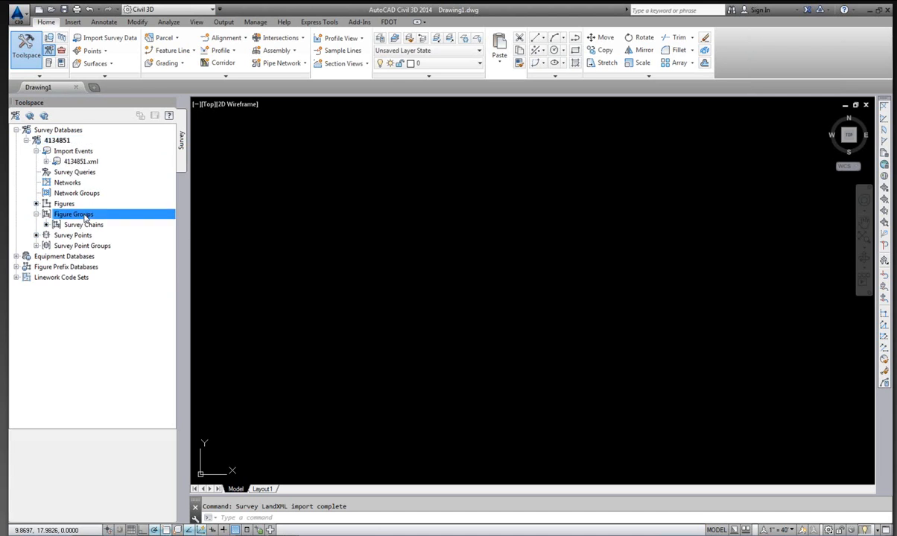
{"action": "left_click", "coordinate": [36, 246]}
{"action": "left_click", "coordinate": [71, 246]}
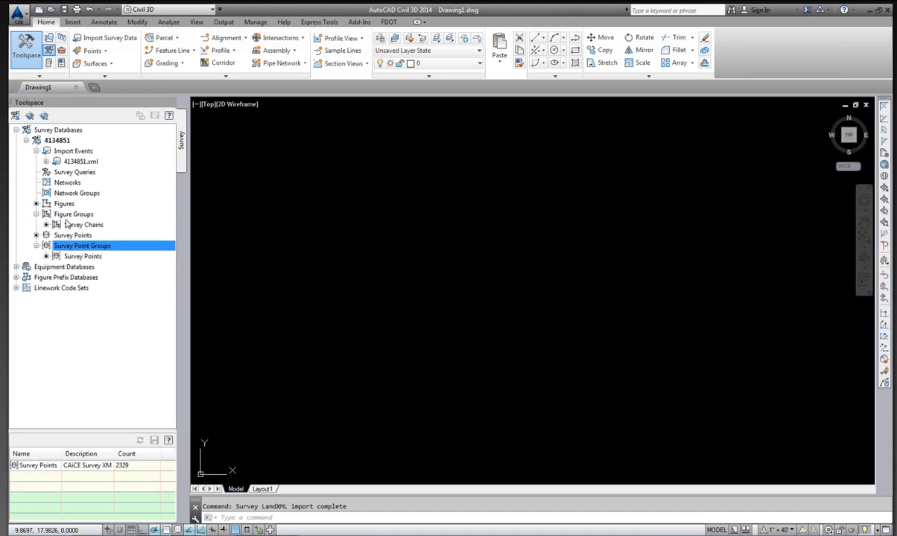
{"action": "left_click", "coordinate": [74, 215]}
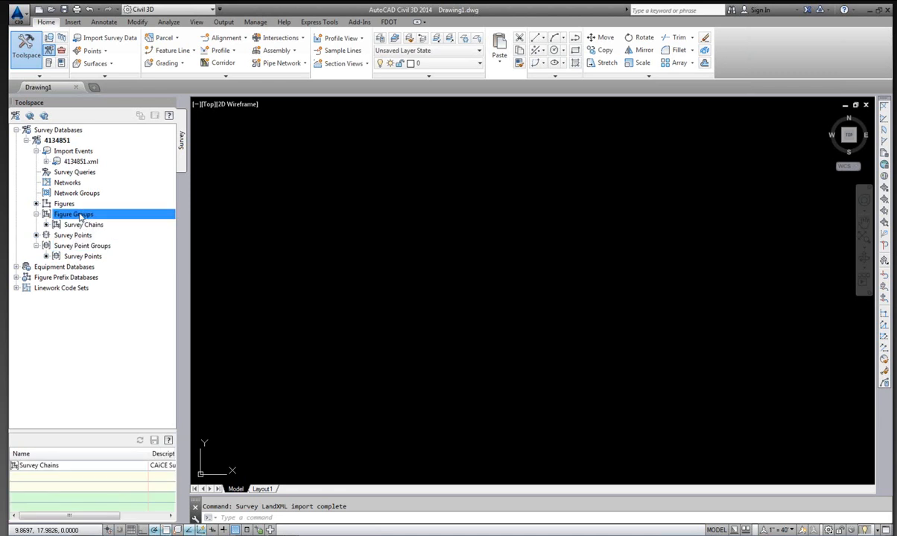
{"action": "right_click", "coordinate": [81, 216]}
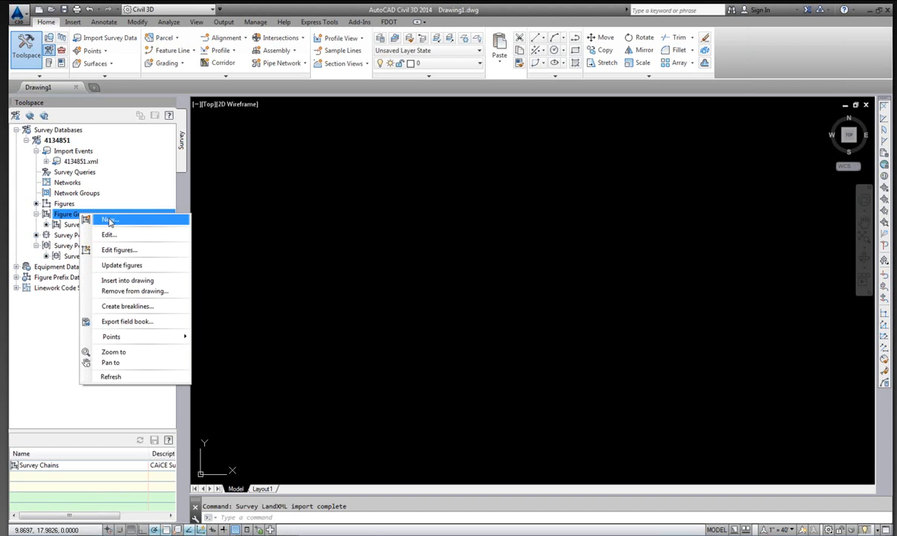
{"action": "left_click", "coordinate": [109, 221]}
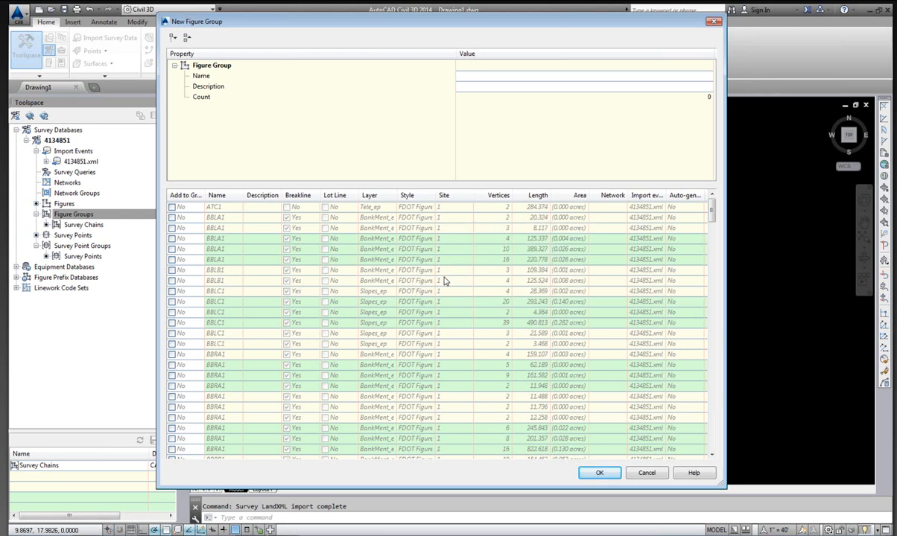
{"action": "left_click", "coordinate": [447, 195]}
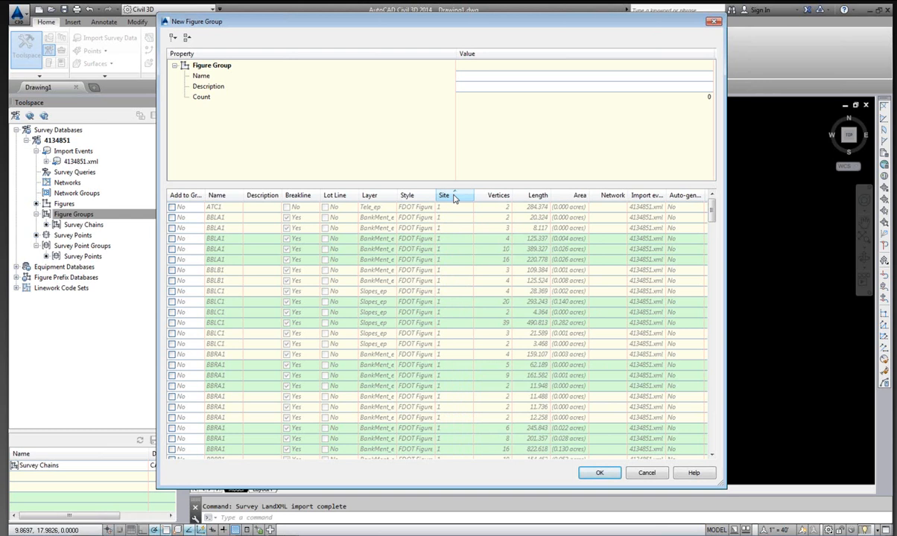
{"action": "left_click", "coordinate": [451, 195]}
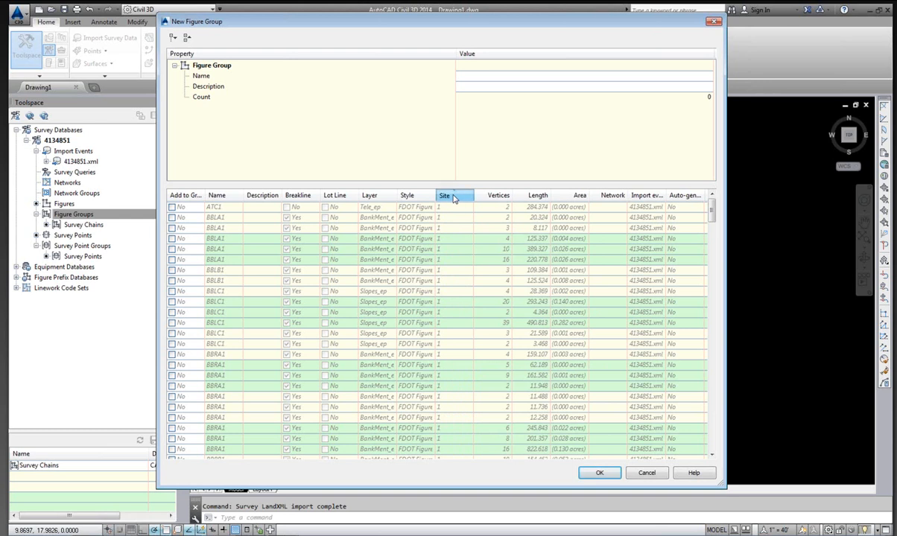
{"action": "left_click", "coordinate": [452, 196]}
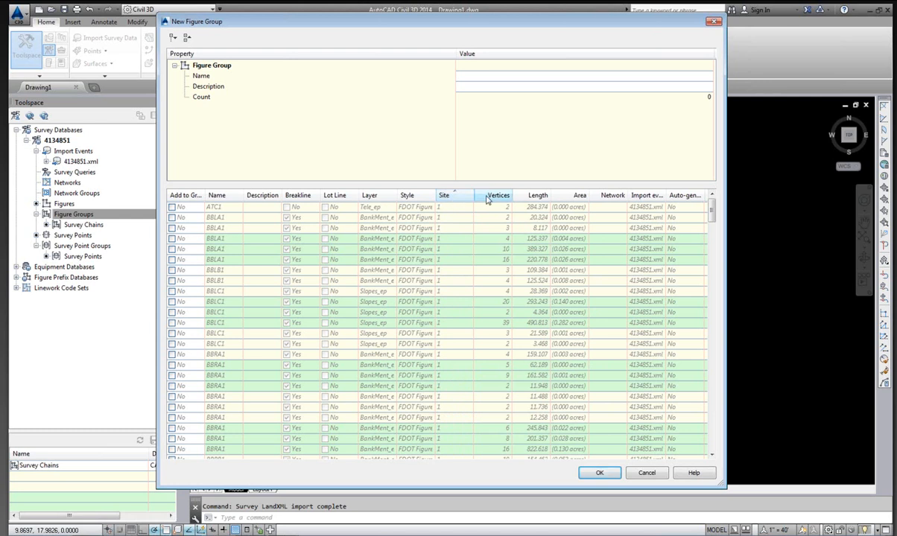
Select the site 2 figures, from BD1 through the CURB4 rows, and set Add to Group to Yes for them.
{"action": "left_click_drag", "start_coordinate": [712, 213], "coordinate": [726, 438]}
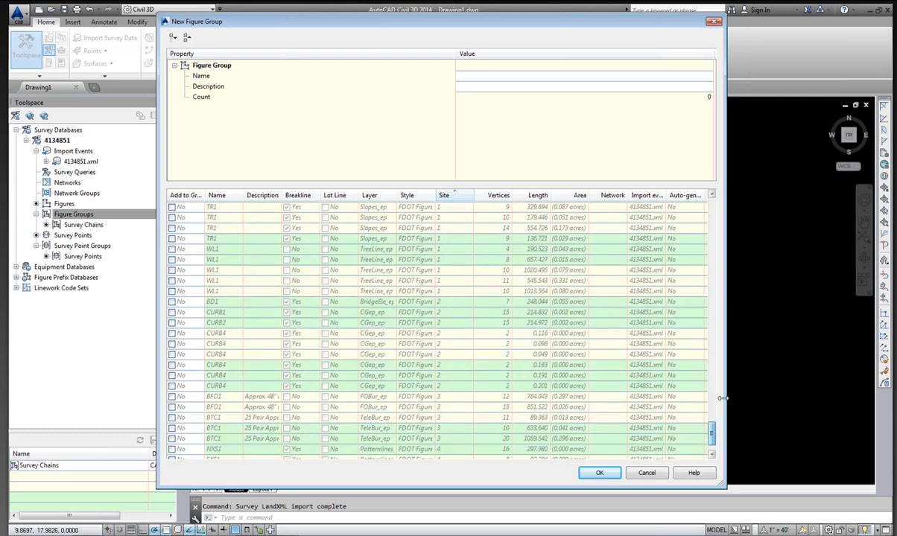
{"action": "left_click", "coordinate": [193, 303]}
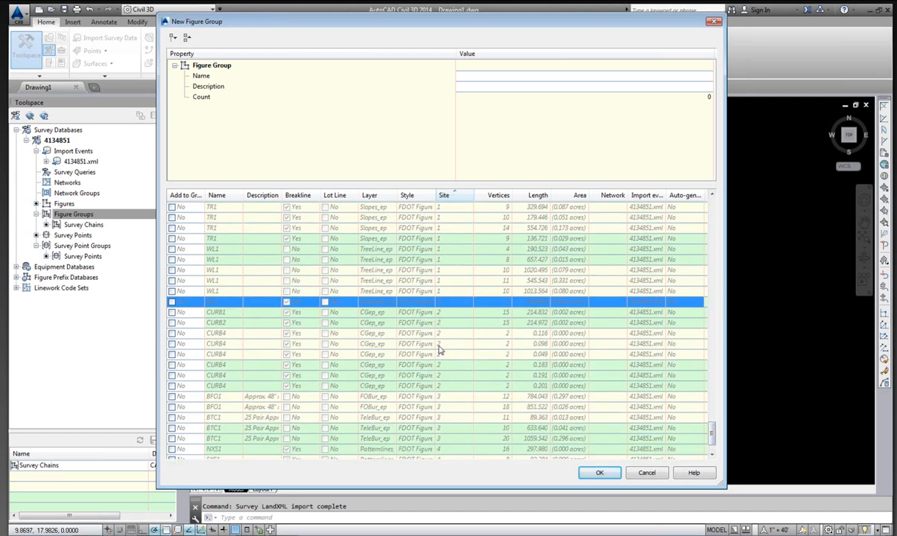
{"action": "left_click", "coordinate": [193, 387], "text": "shift"}
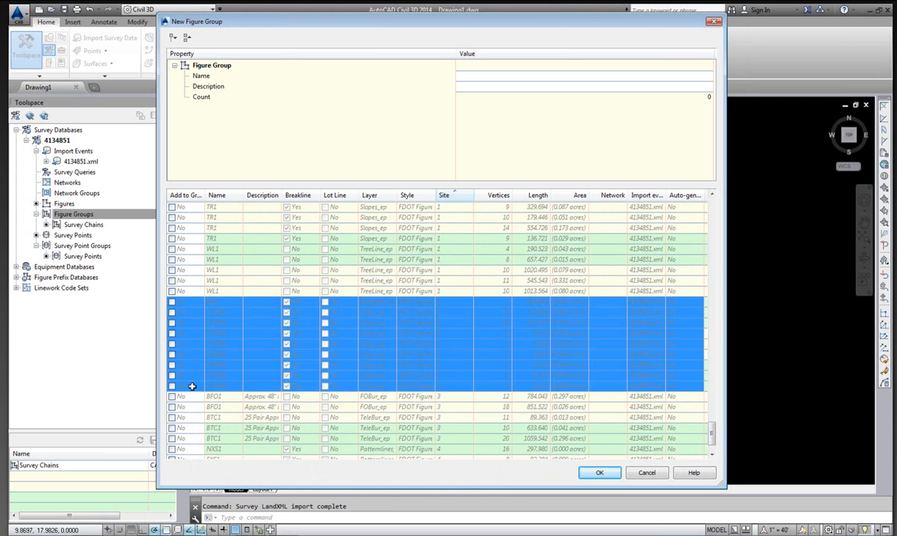
{"action": "right_click", "coordinate": [198, 196]}
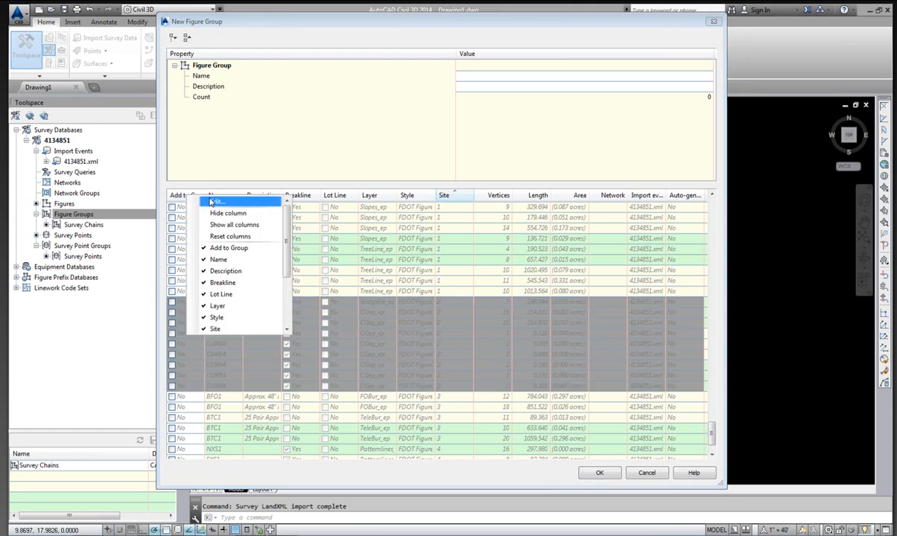
{"action": "left_click", "coordinate": [210, 201]}
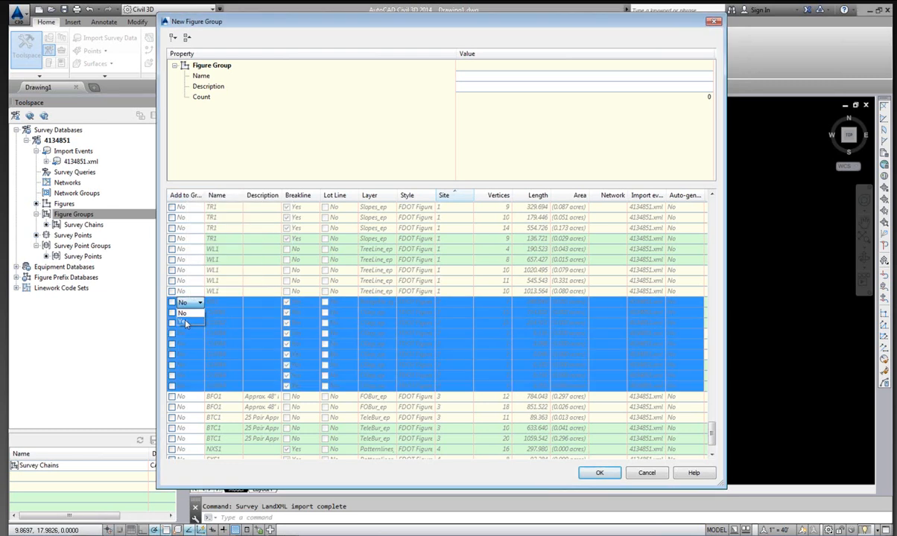
{"action": "left_click", "coordinate": [184, 322]}
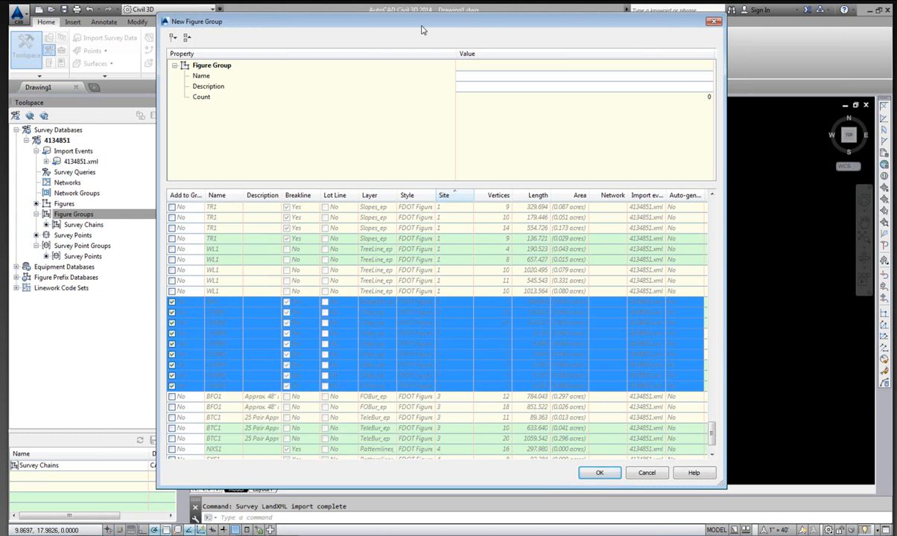
Name the new figure group Bridge Chains with the description Zone 2 and create it.
{"action": "left_click", "coordinate": [467, 74]}
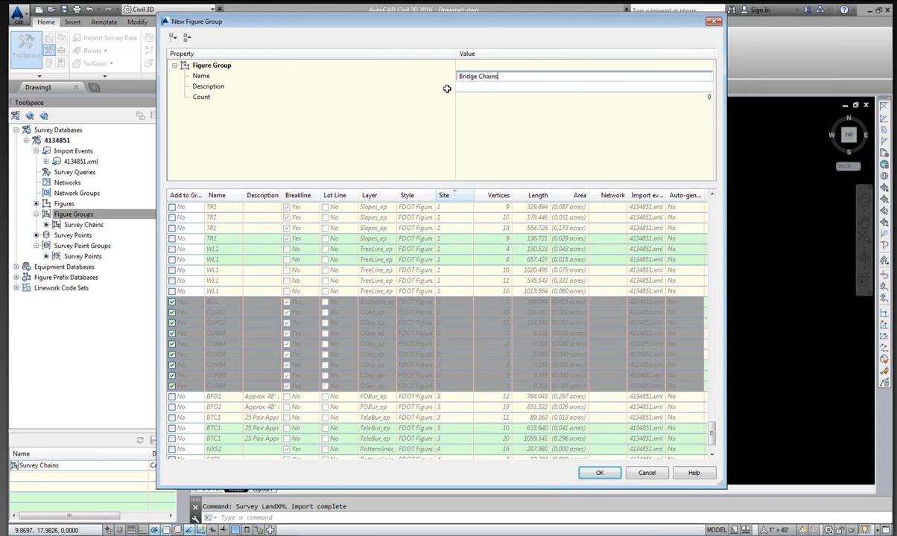
{"action": "left_click", "coordinate": [474, 86]}
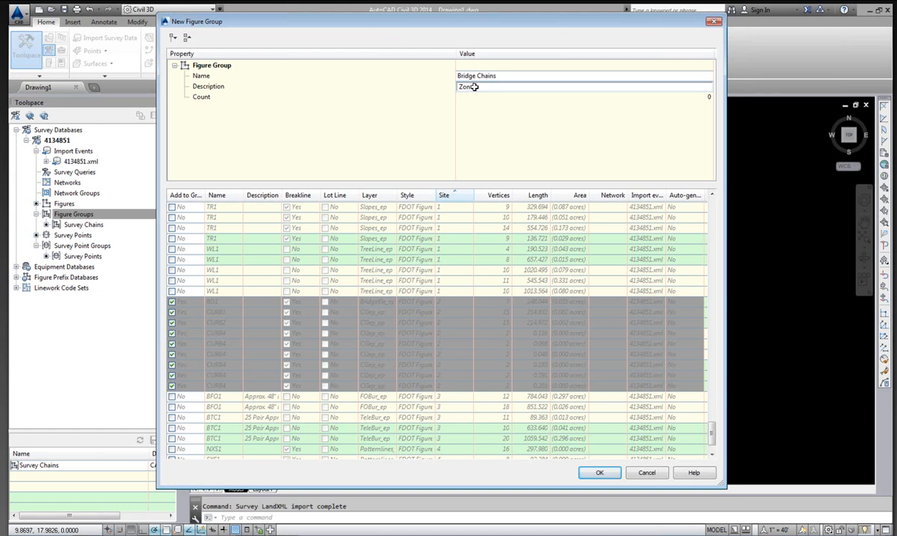
{"action": "type", "text": "Zone 2"}
{"action": "left_click", "coordinate": [511, 21]}
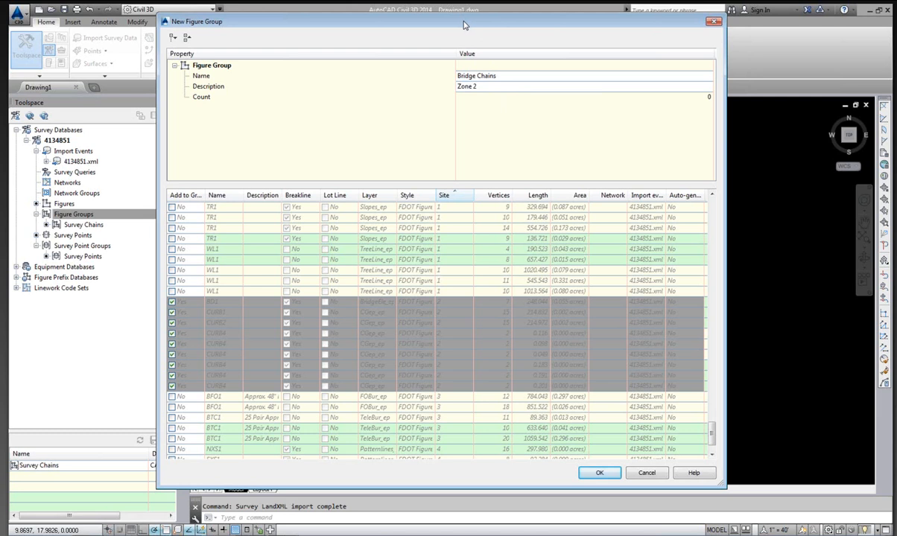
{"action": "left_click", "coordinate": [600, 475]}
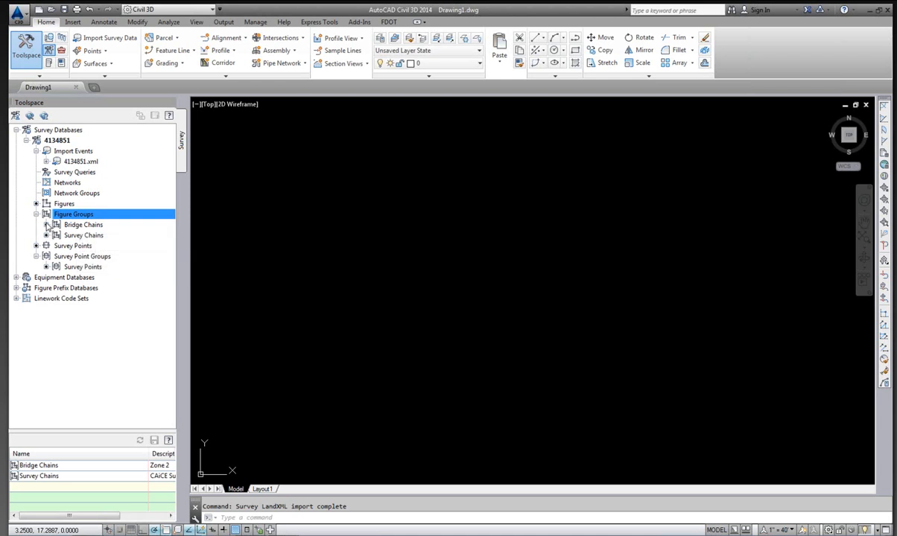
Start a new survey point group in the 4134851 database named Bridge Points with the description Zone 2.
{"action": "left_click", "coordinate": [47, 226]}
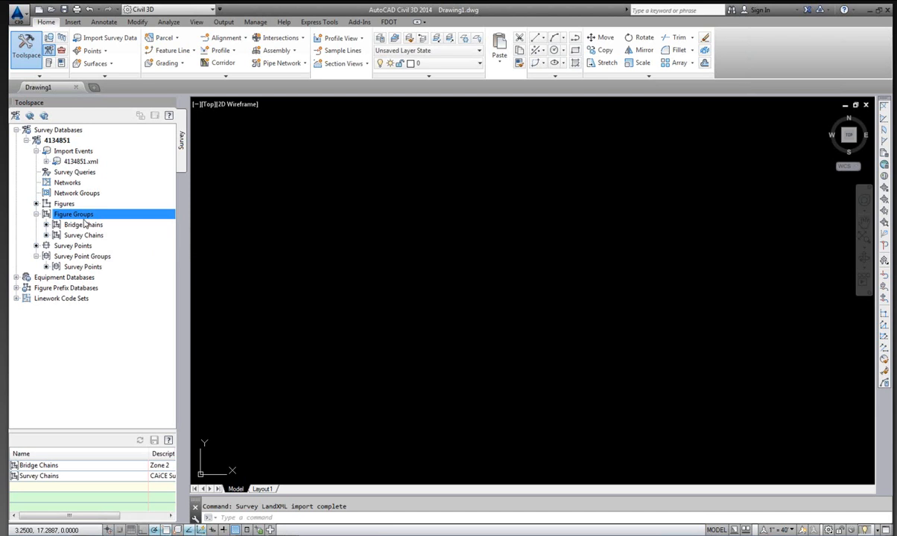
{"action": "left_click", "coordinate": [65, 256]}
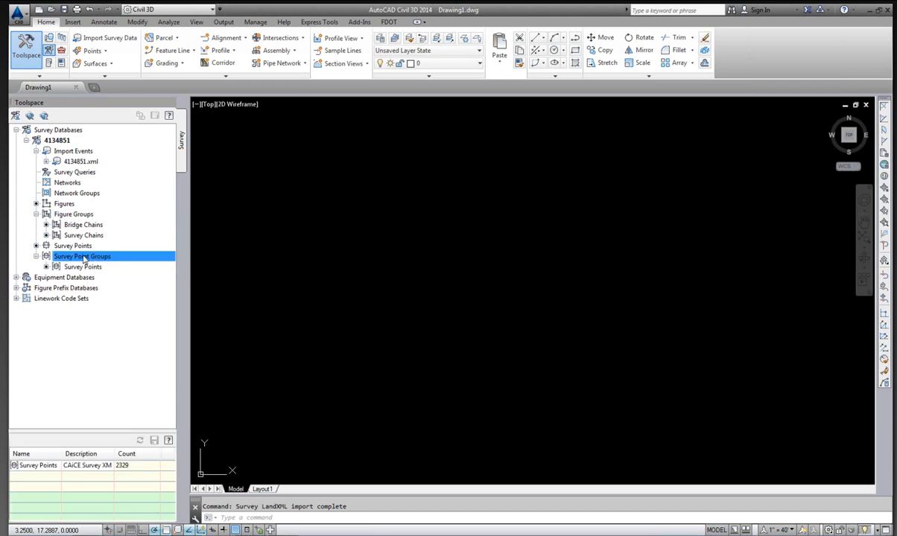
{"action": "right_click", "coordinate": [86, 258]}
{"action": "left_click", "coordinate": [113, 262]}
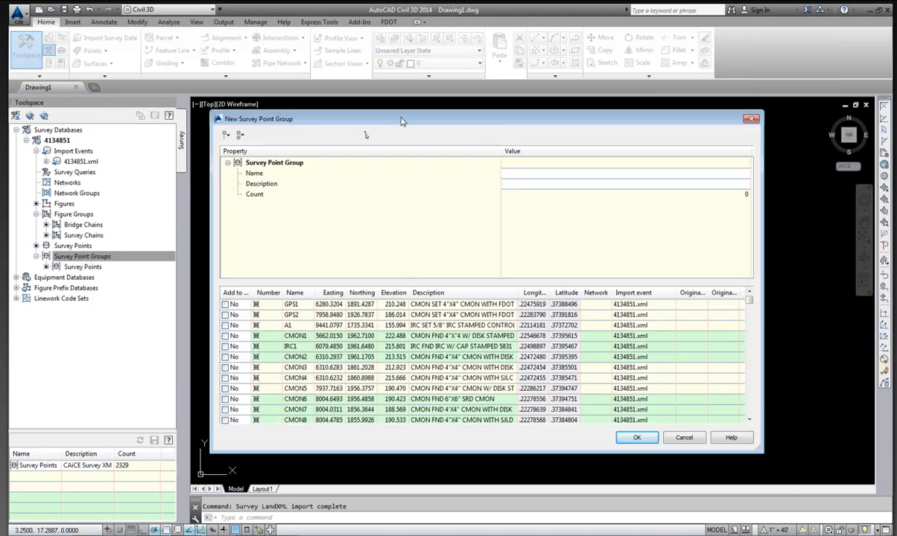
{"action": "mouse_move", "coordinate": [421, 125]}
{"action": "left_mouse_down"}
{"action": "mouse_move", "coordinate": [426, 116]}
{"action": "mouse_move", "coordinate": [415, 119]}
{"action": "left_mouse_up"}
{"action": "left_click", "coordinate": [520, 168]}
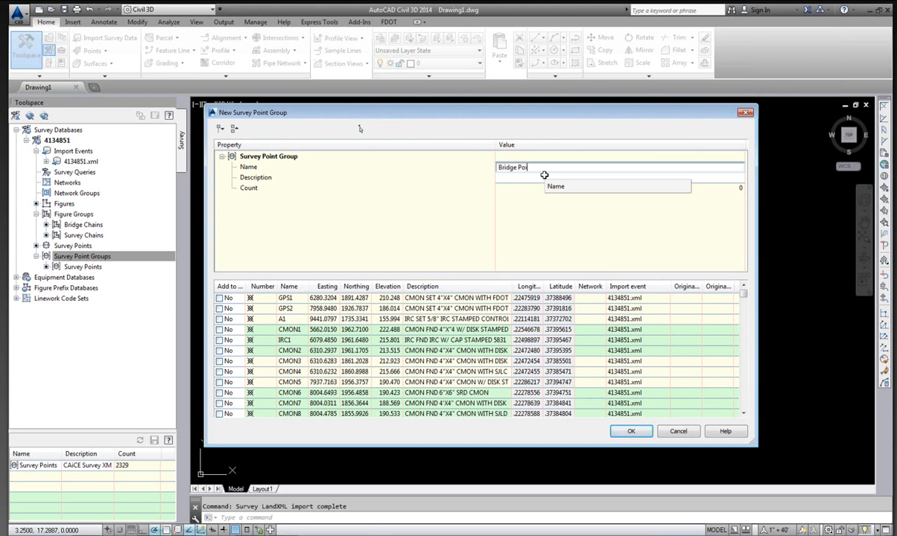
{"action": "left_click", "coordinate": [569, 178]}
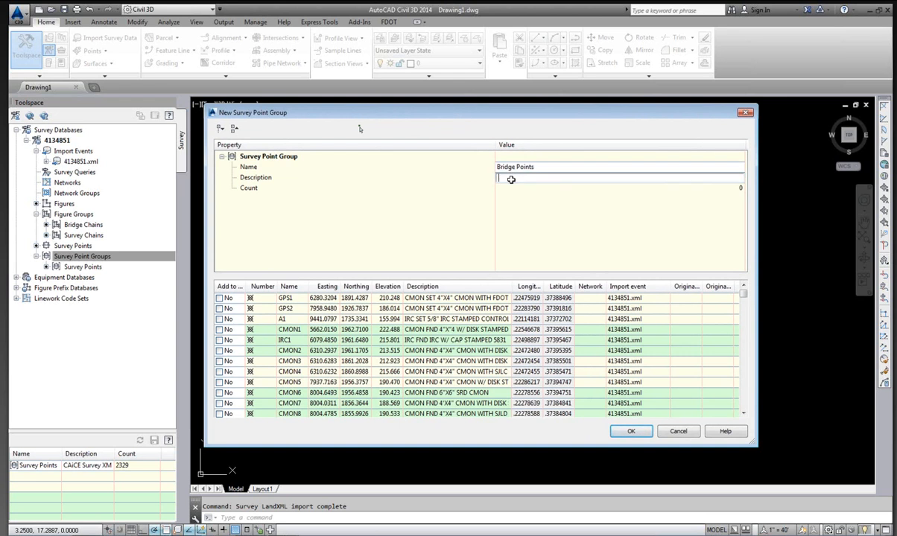
{"action": "type", "text": "N"}
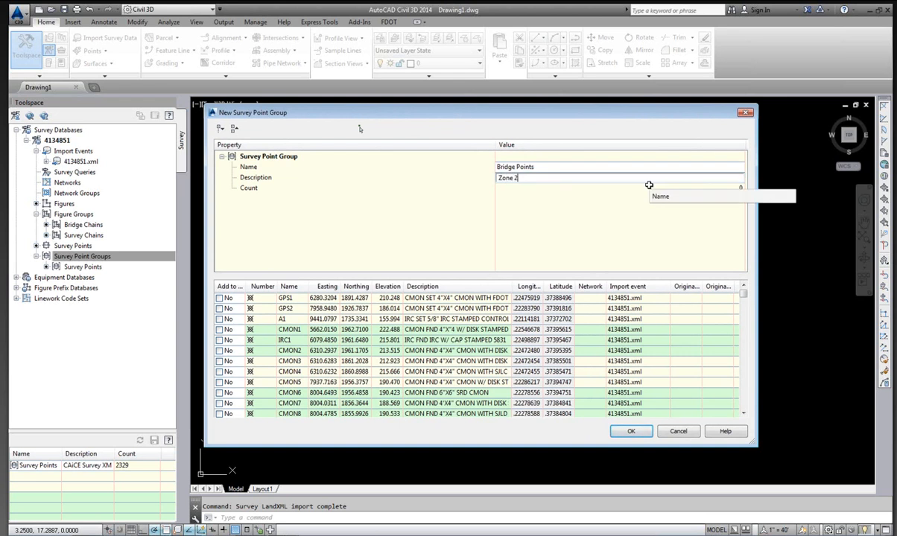
{"action": "left_click", "coordinate": [562, 114]}
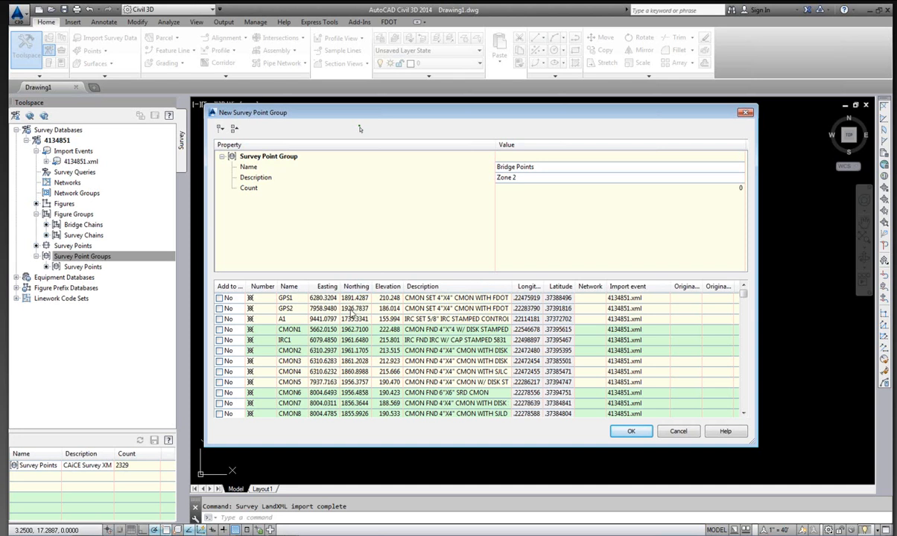
Select all survey points, set Add to Group to Yes for them, and create the Bridge Points group.
{"action": "left_click", "coordinate": [235, 299]}
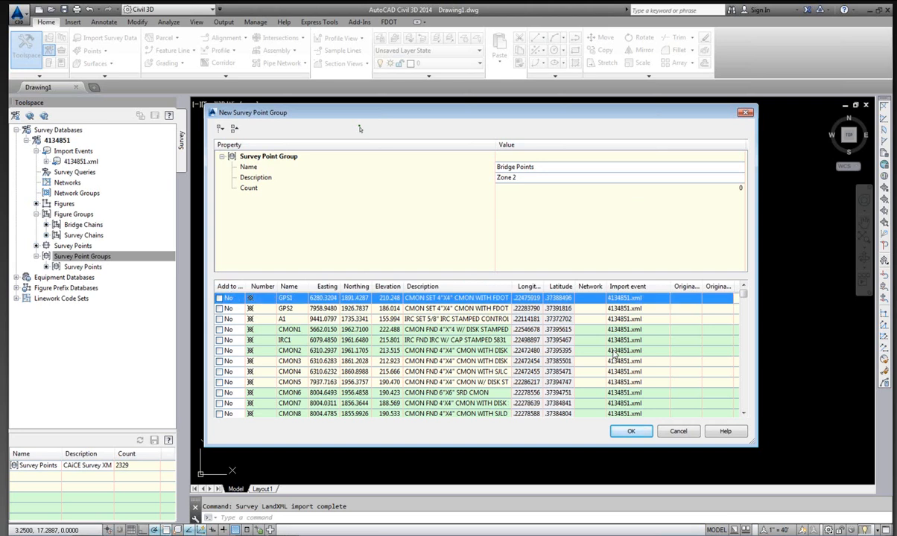
{"action": "left_click_drag", "start_coordinate": [743, 294], "coordinate": [743, 407]}
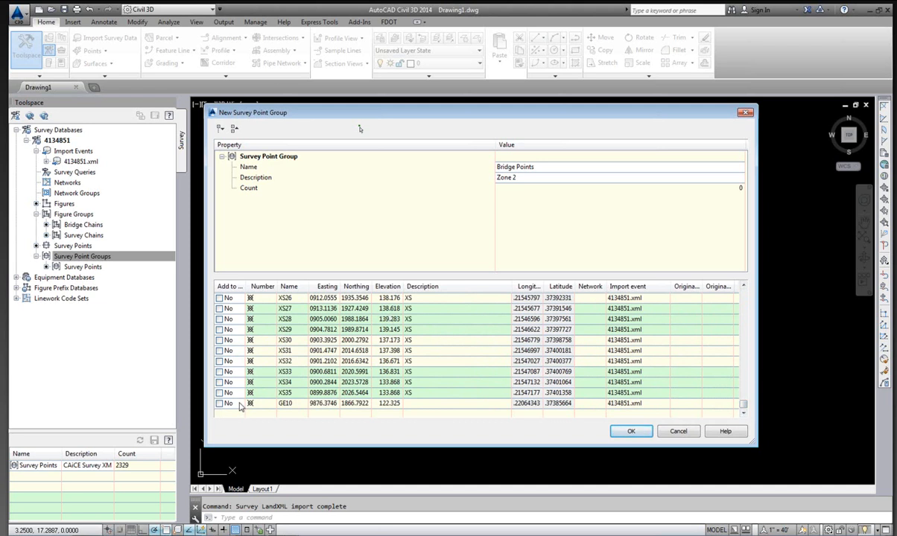
{"action": "left_click", "coordinate": [239, 406], "text": "shift"}
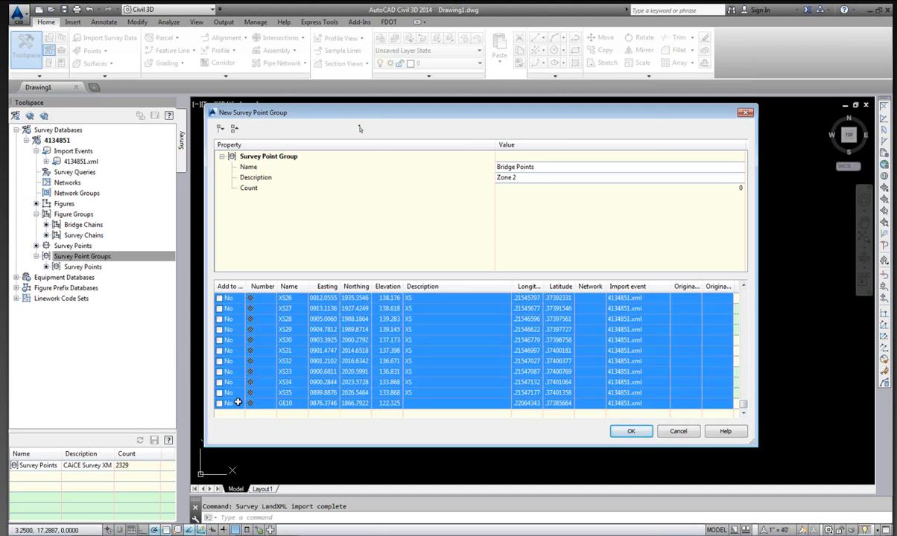
{"action": "right_click", "coordinate": [239, 287]}
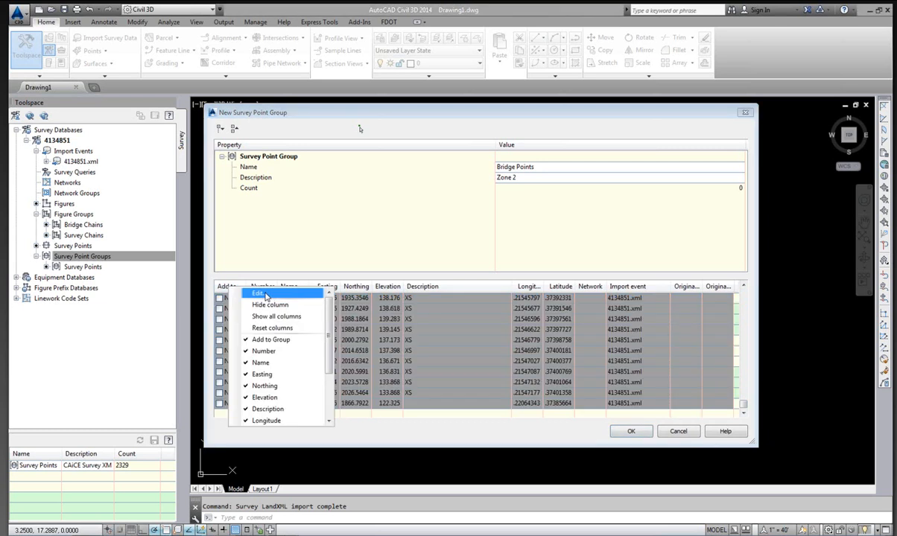
{"action": "left_click", "coordinate": [261, 294]}
{"action": "left_click", "coordinate": [232, 319]}
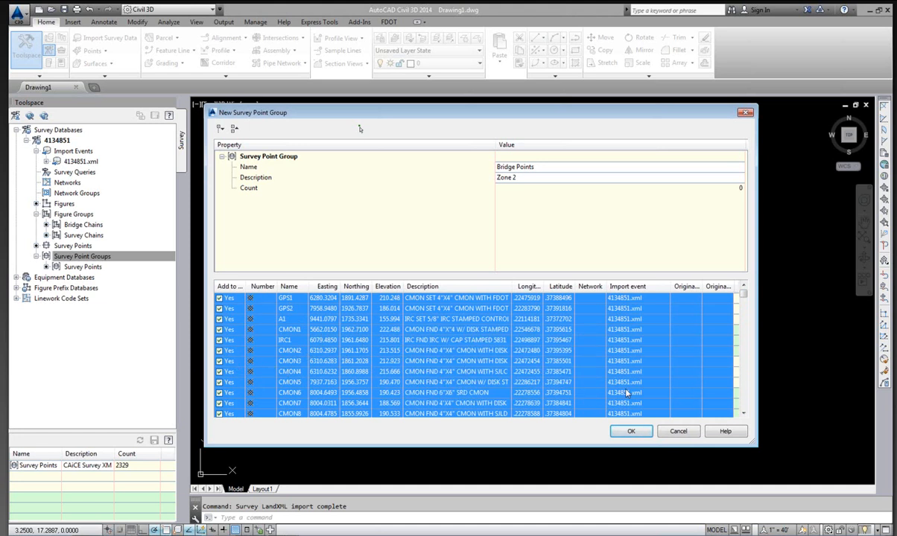
{"action": "left_click", "coordinate": [637, 432]}
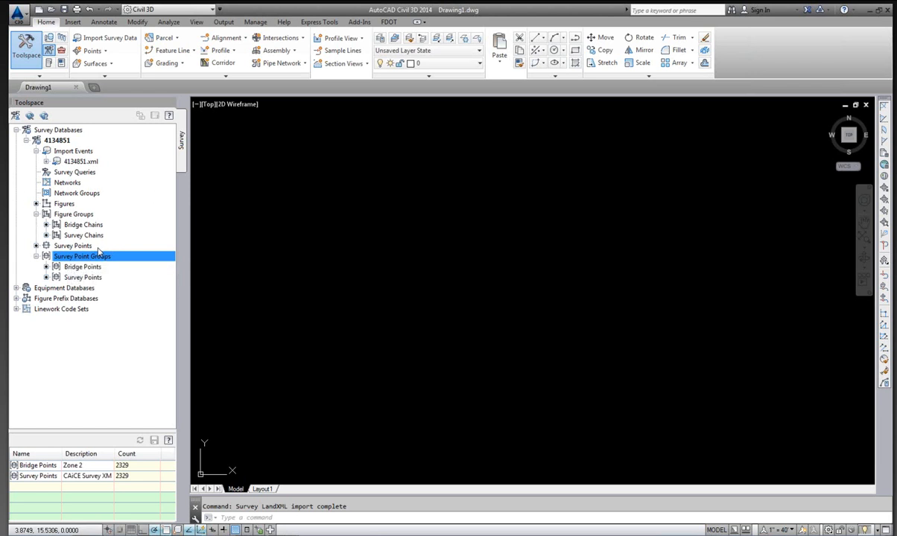
Open the FDOT Create File tool and review the survey design file types it offers.
{"action": "left_click", "coordinate": [58, 140]}
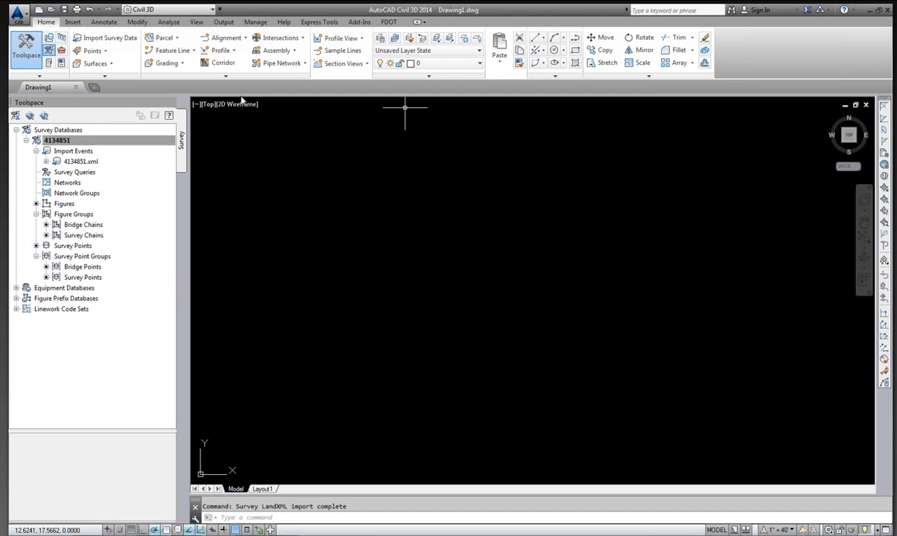
{"action": "left_click", "coordinate": [389, 22]}
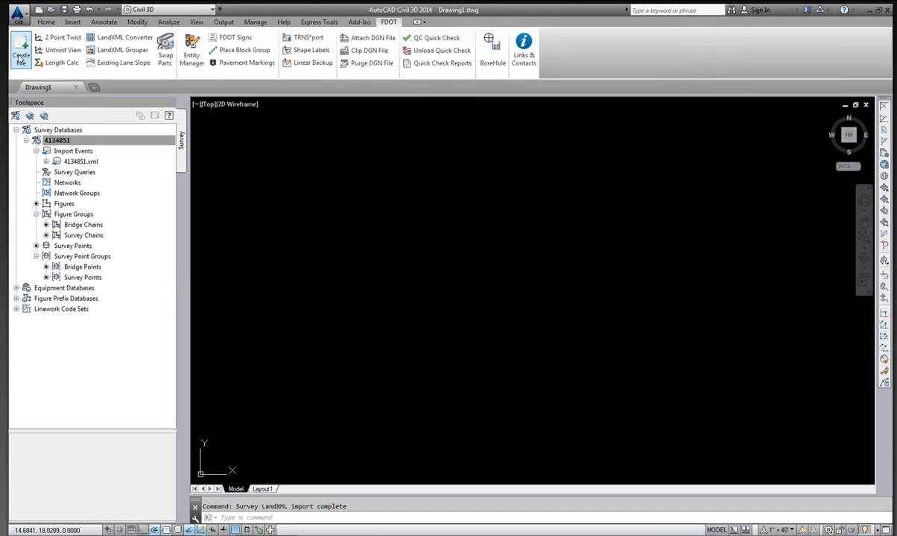
{"action": "left_click", "coordinate": [19, 53]}
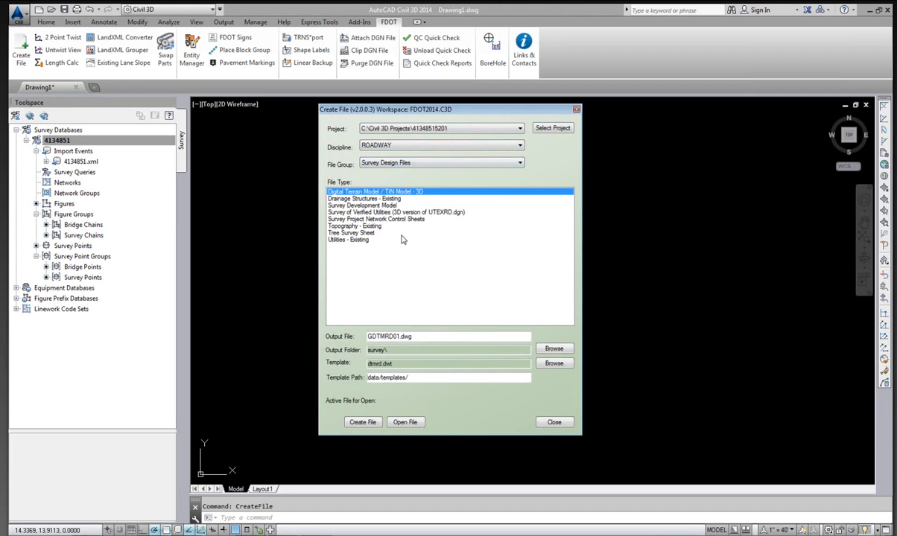
{"action": "left_click", "coordinate": [360, 206]}
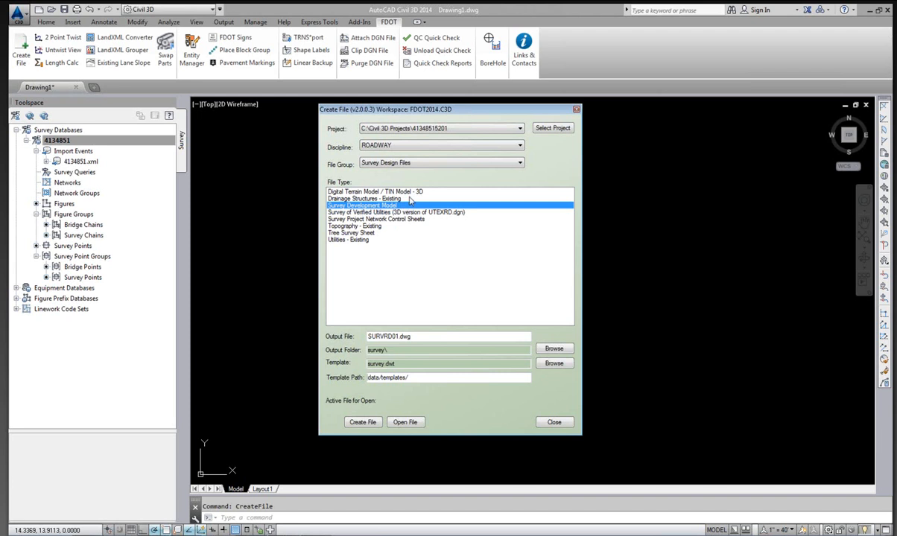
{"action": "left_click", "coordinate": [366, 192]}
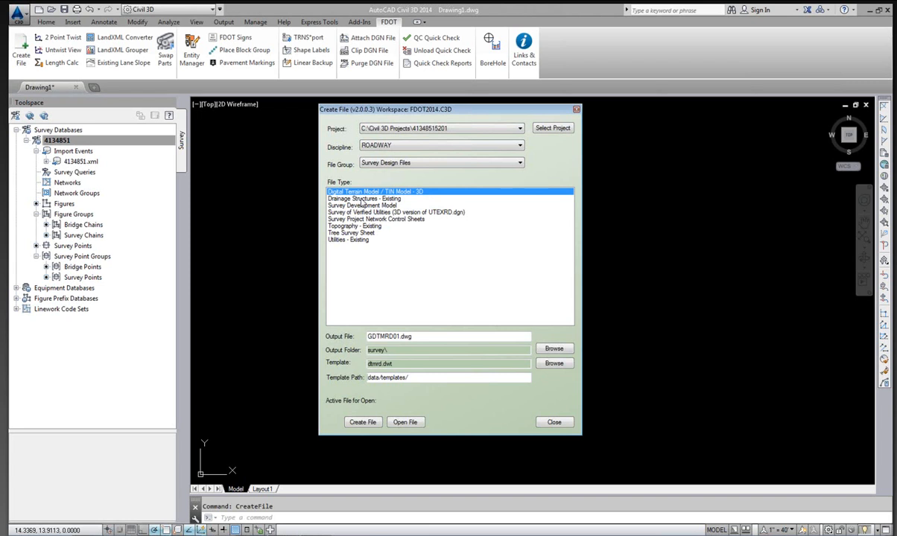
{"action": "left_click", "coordinate": [348, 199]}
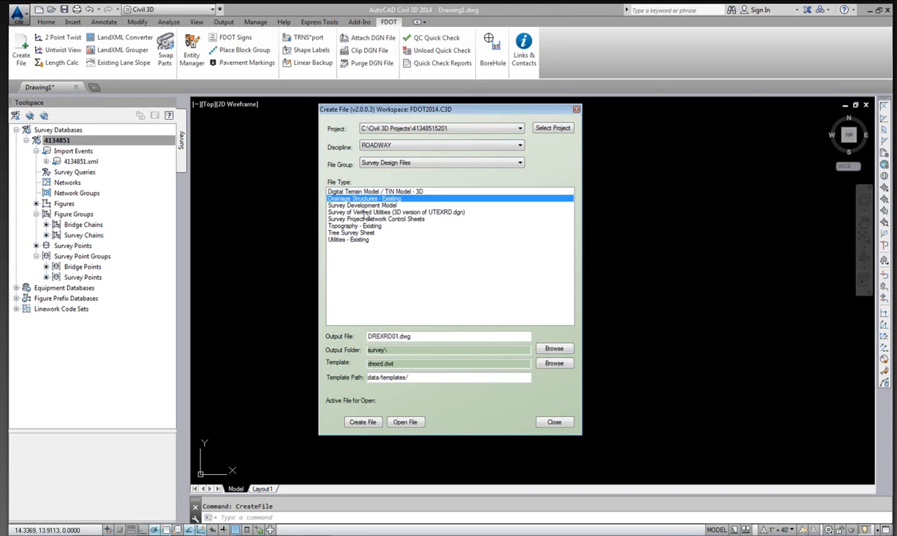
{"action": "left_click", "coordinate": [366, 213]}
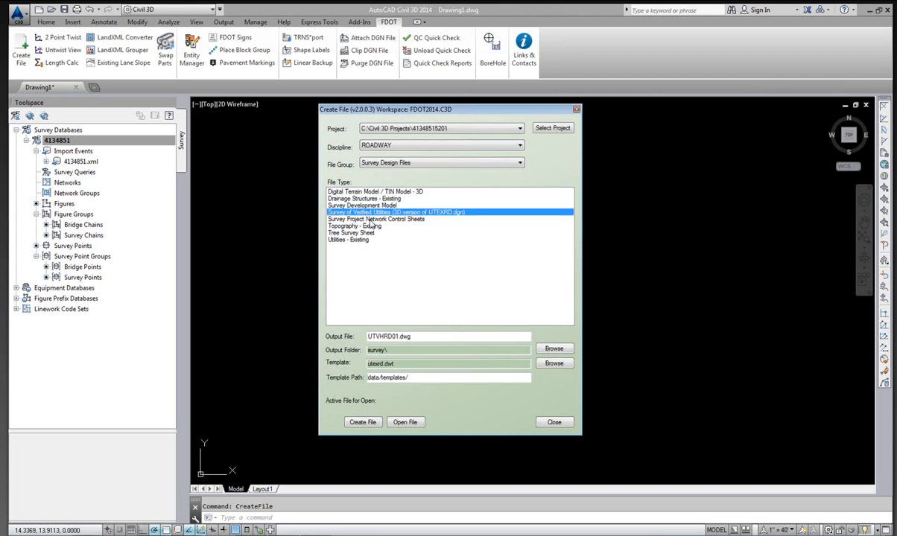
{"action": "left_click", "coordinate": [376, 220]}
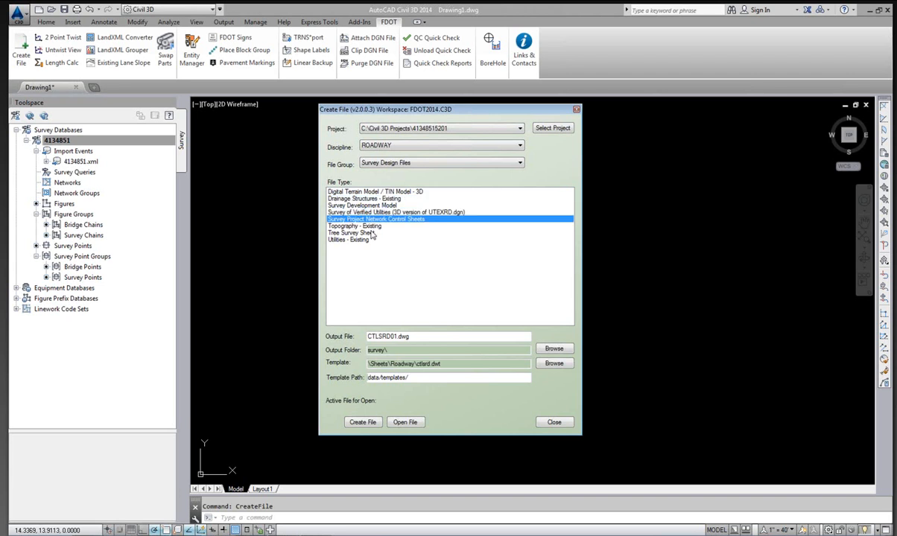
{"action": "left_click", "coordinate": [361, 226]}
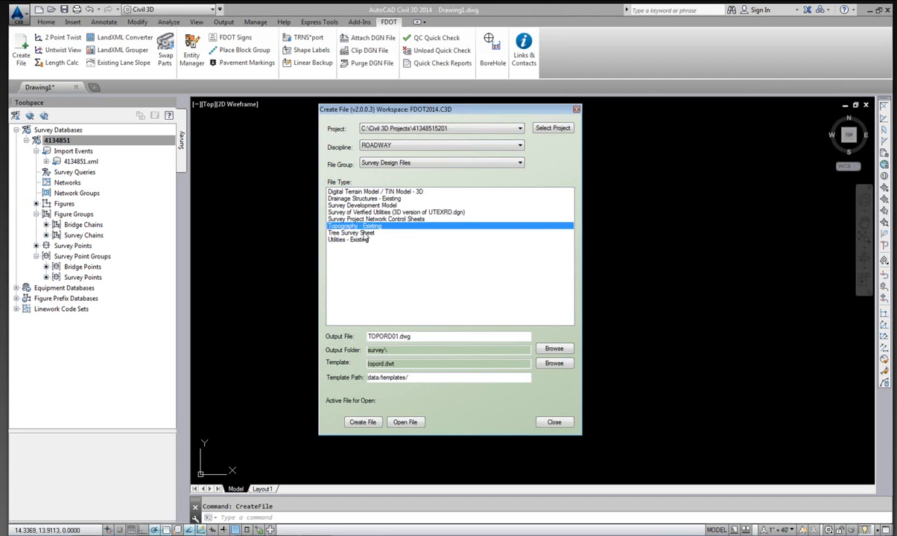
{"action": "left_click", "coordinate": [352, 233]}
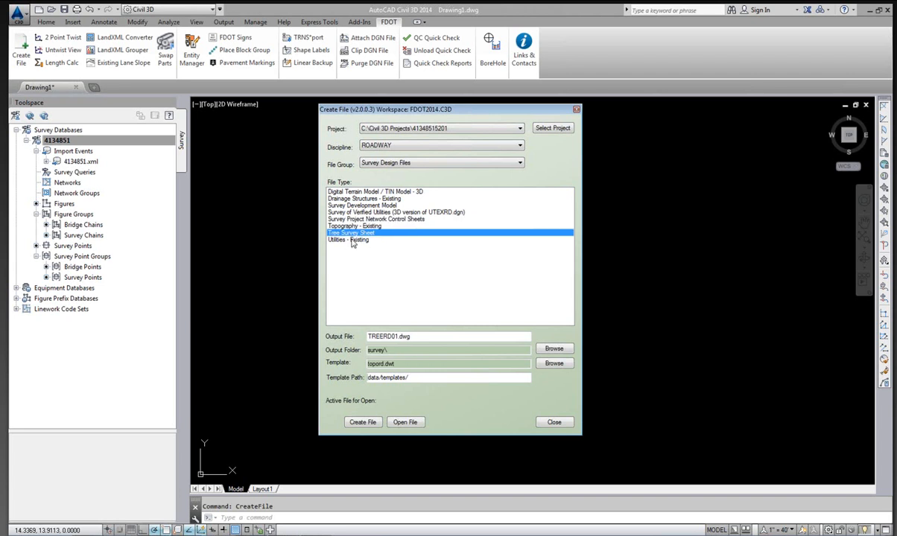
{"action": "left_click", "coordinate": [349, 239]}
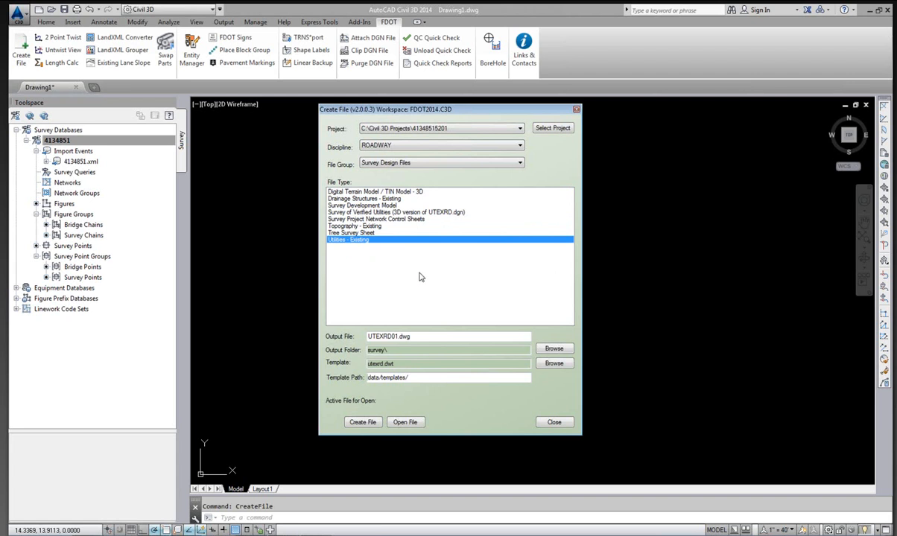
Create and open a Survey Development Model drawing in the project's survey folder.
{"action": "left_click", "coordinate": [362, 206]}
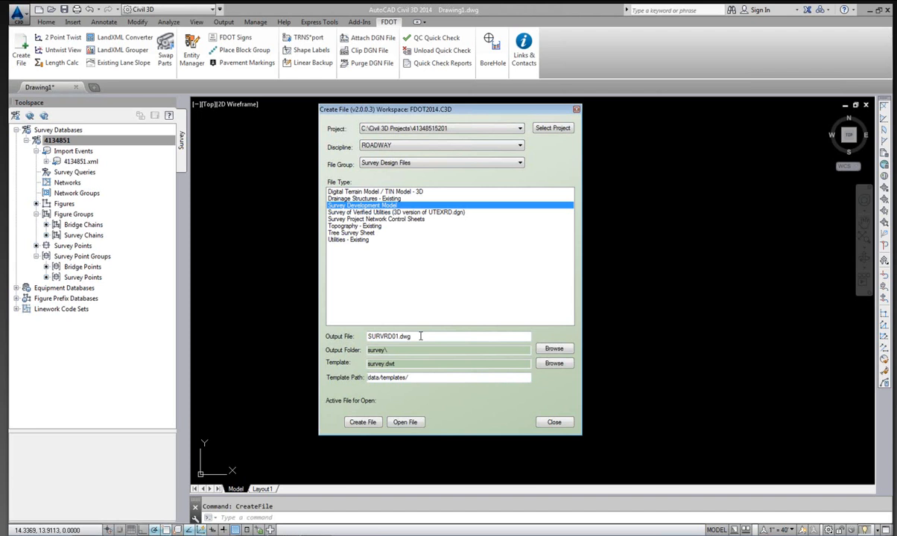
{"action": "left_click", "coordinate": [363, 423]}
{"action": "left_click", "coordinate": [406, 422]}
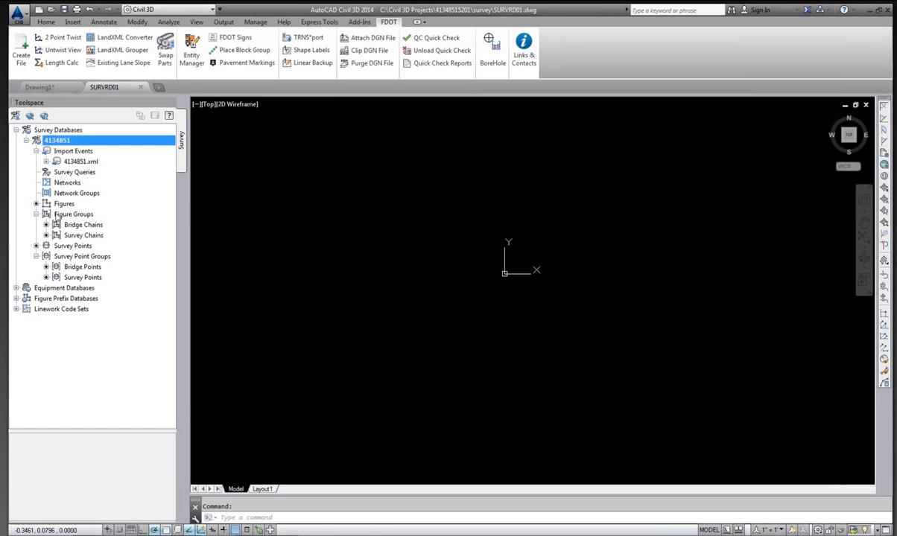
Examine the new drawing's point groups and survey figures in Prospector, then open its drawing settings.
{"action": "left_click", "coordinate": [46, 21]}
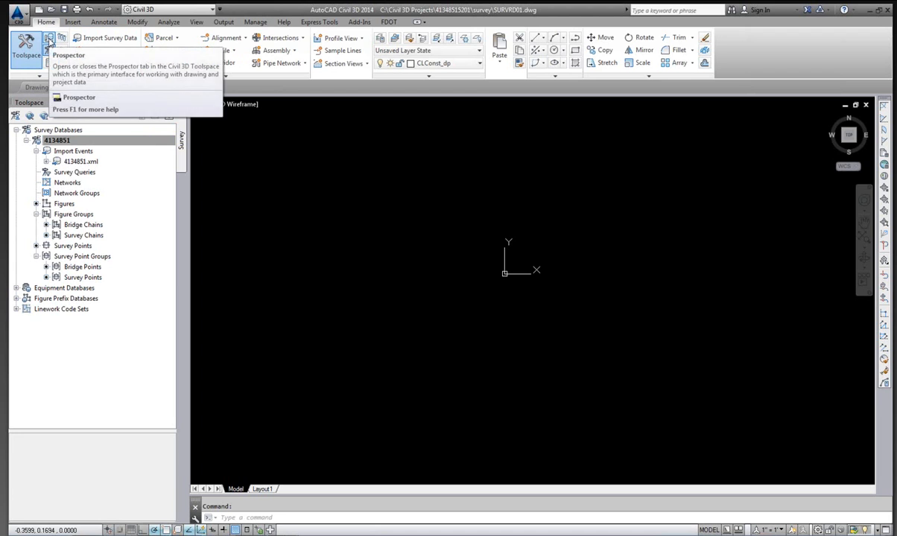
{"action": "left_click", "coordinate": [48, 38]}
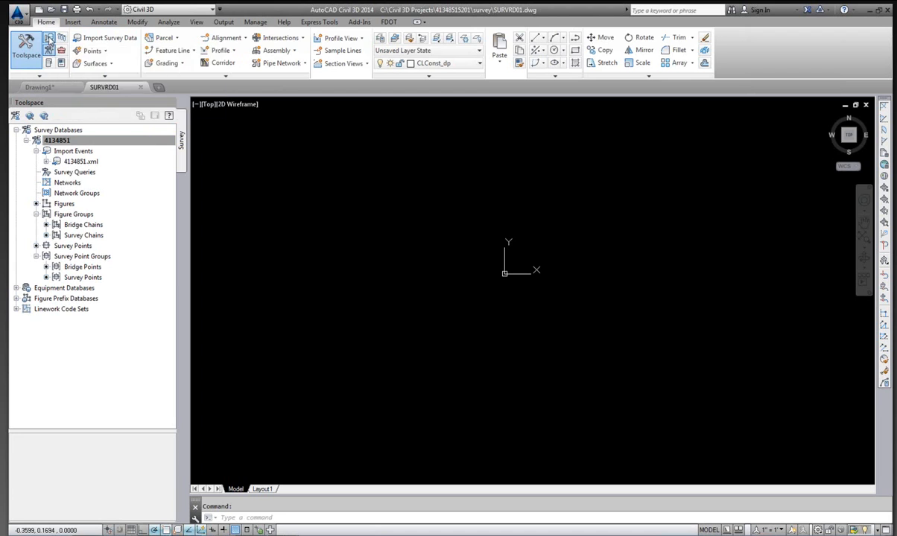
{"action": "left_click_drag", "start_coordinate": [173, 210], "coordinate": [174, 176]}
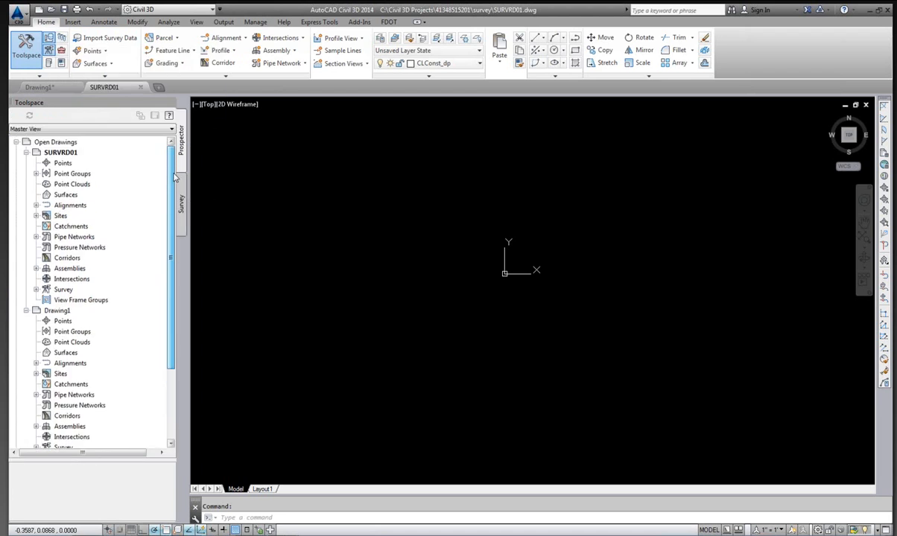
{"action": "left_click", "coordinate": [35, 174]}
{"action": "left_click", "coordinate": [74, 174]}
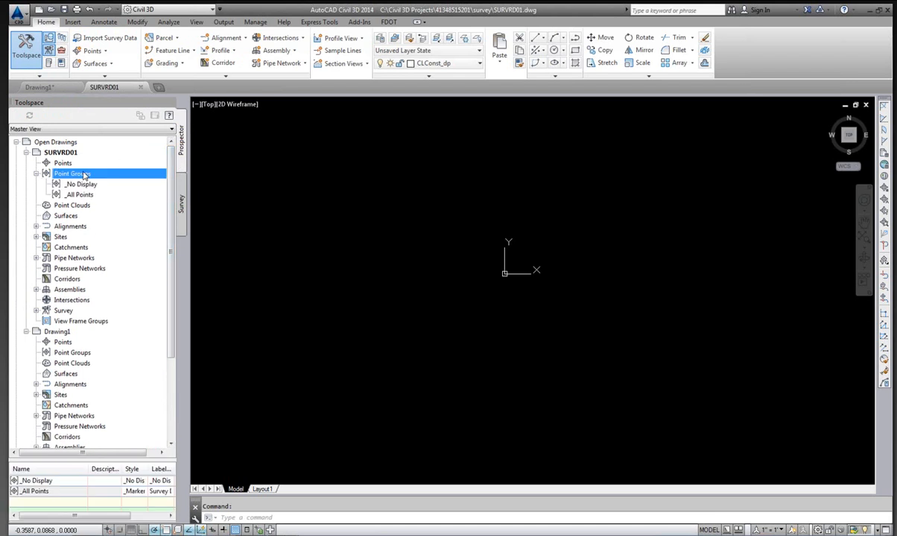
{"action": "scroll", "coordinate": [172, 166], "scroll_direction": "down", "scroll_amount": 1}
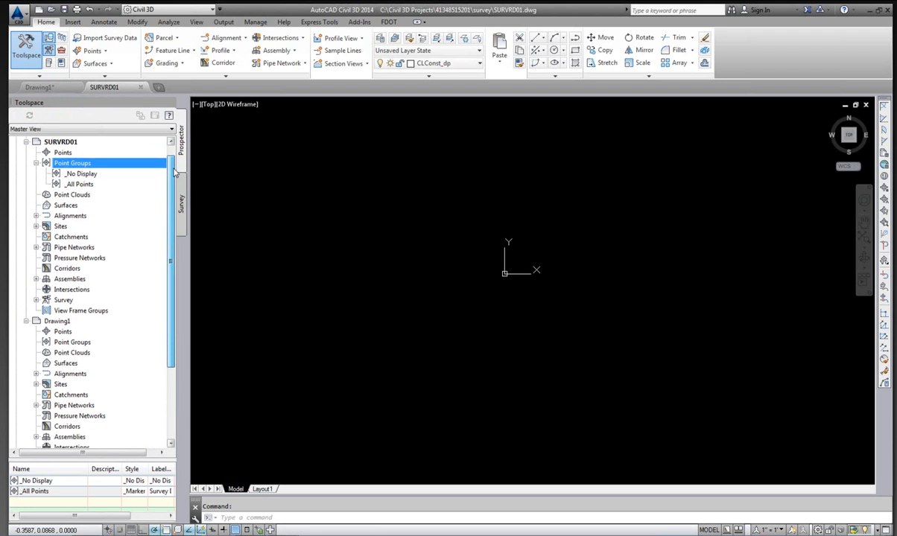
{"action": "left_click", "coordinate": [36, 300]}
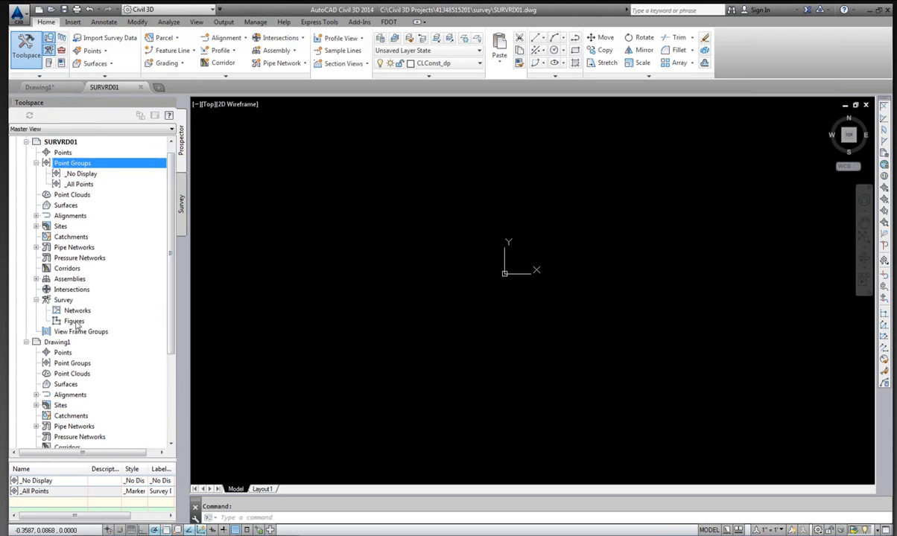
{"action": "left_click", "coordinate": [74, 322]}
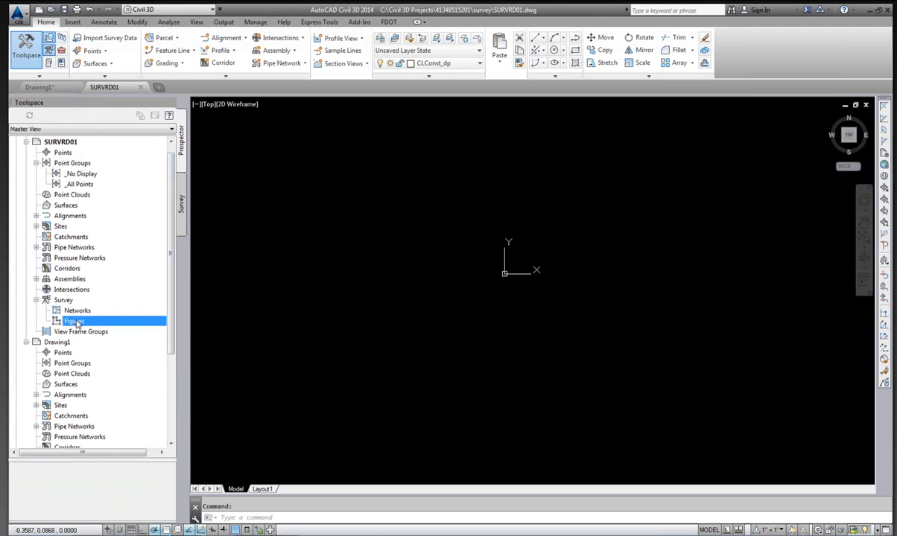
{"action": "left_click", "coordinate": [75, 163]}
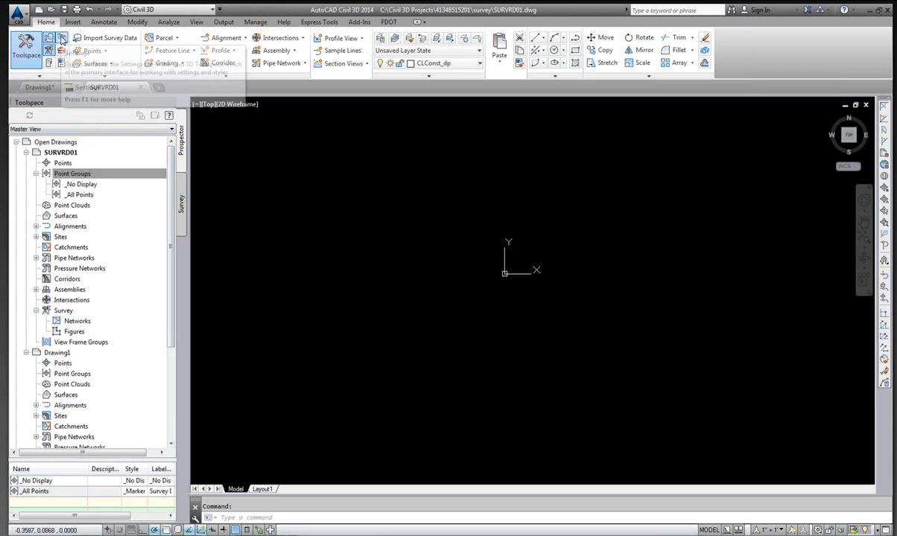
{"action": "left_click", "coordinate": [63, 37]}
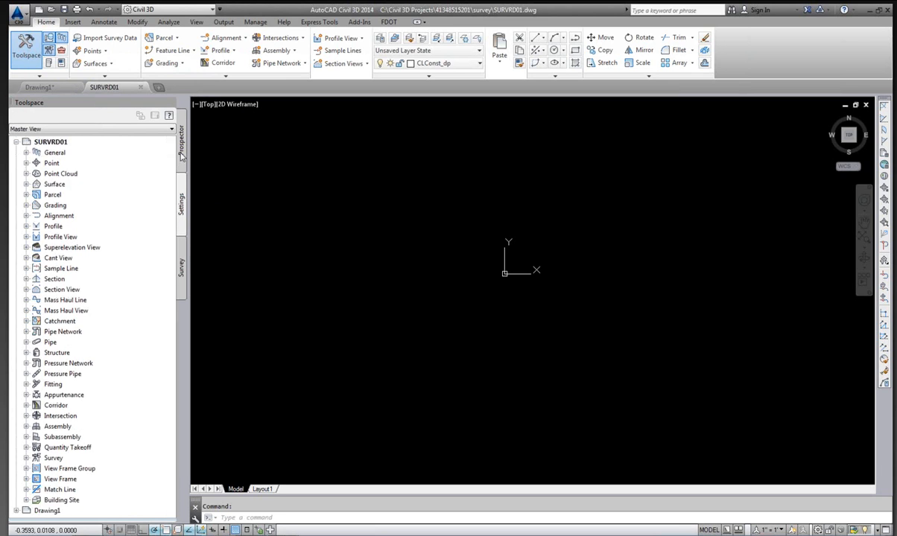
Set the drawing's coordinate system code to FL83-NF (NAD83 Florida State Planes, North Zone, US Foot) in its drawing settings.
{"action": "left_click", "coordinate": [60, 142]}
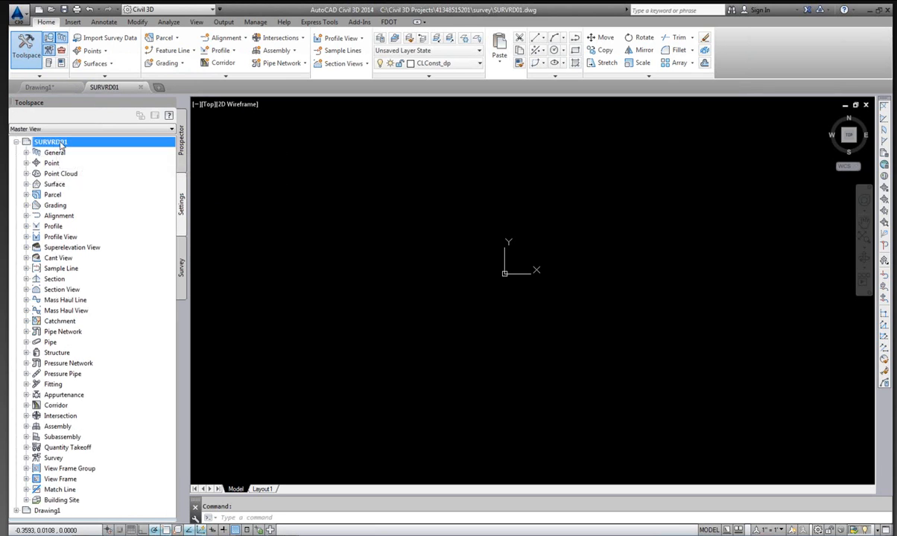
{"action": "right_click", "coordinate": [58, 144]}
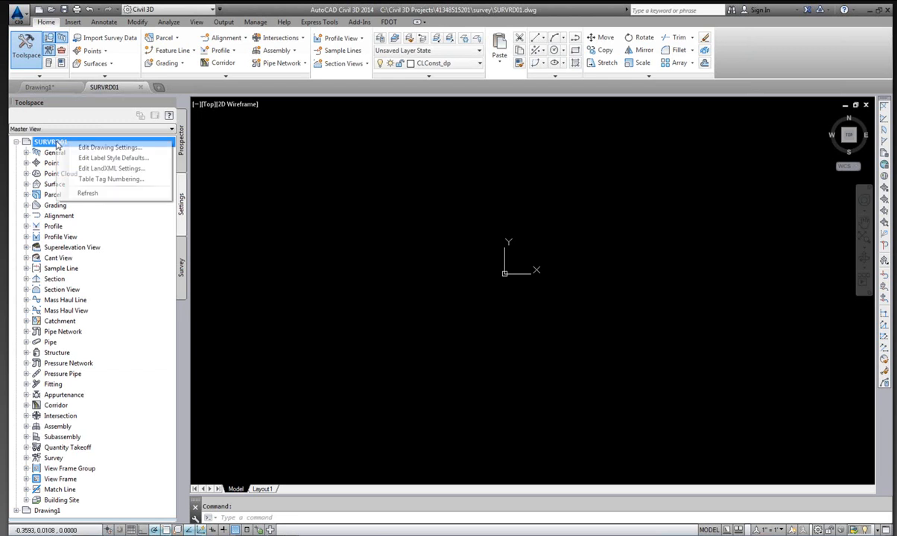
{"action": "left_click", "coordinate": [110, 149]}
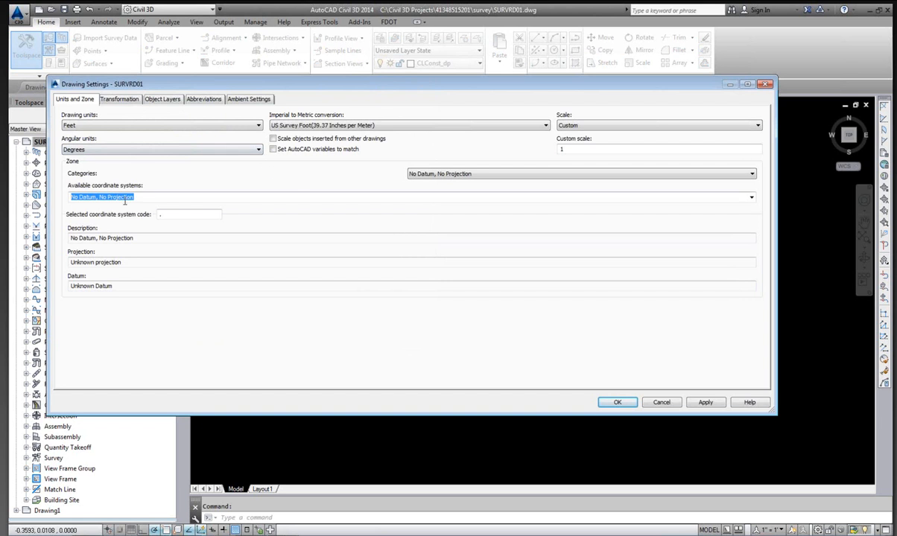
{"action": "left_click", "coordinate": [189, 214]}
{"action": "type", "text": "fl8"}
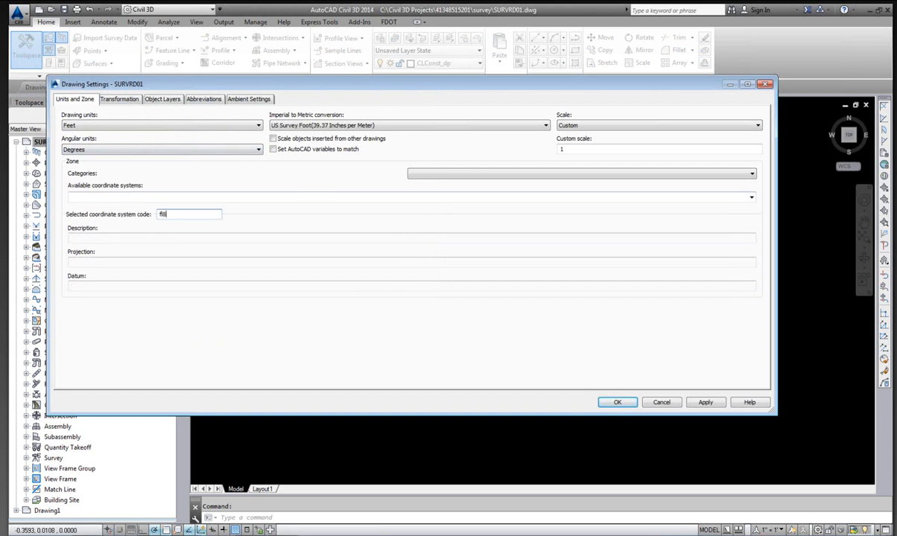
{"action": "type", "text": "3-nf"}
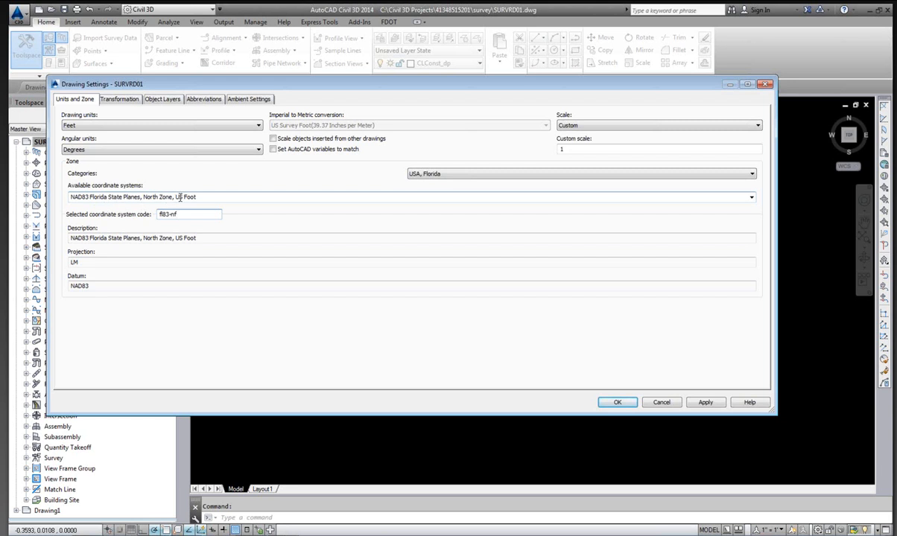
{"action": "left_click", "coordinate": [617, 402]}
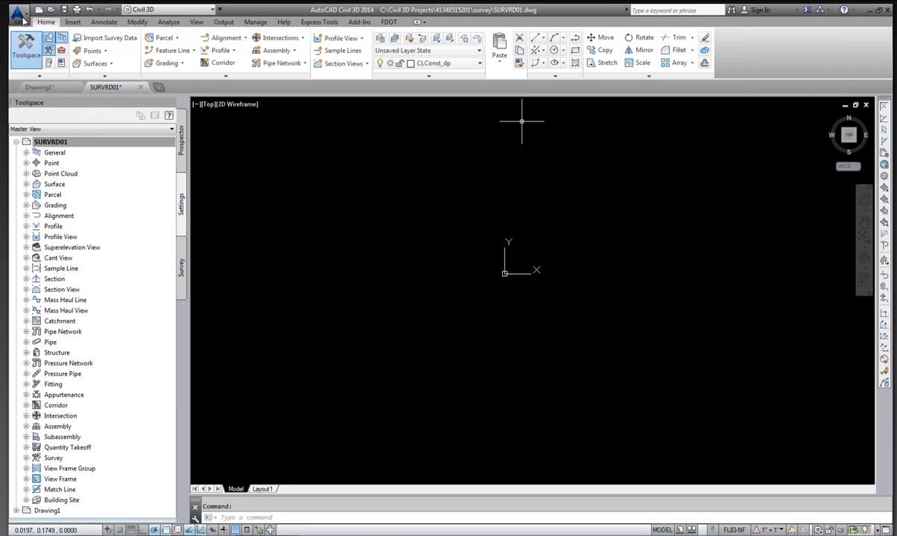
Save the drawing.
{"action": "left_click", "coordinate": [21, 15]}
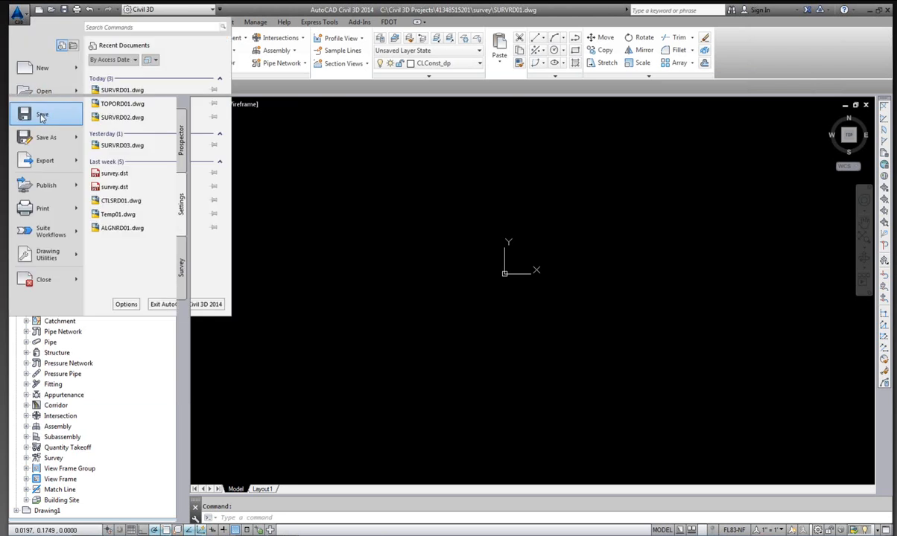
{"action": "left_click", "coordinate": [42, 117]}
Insert the Bridge Chains figure group from the survey database into the drawing.
{"action": "left_click", "coordinate": [182, 261]}
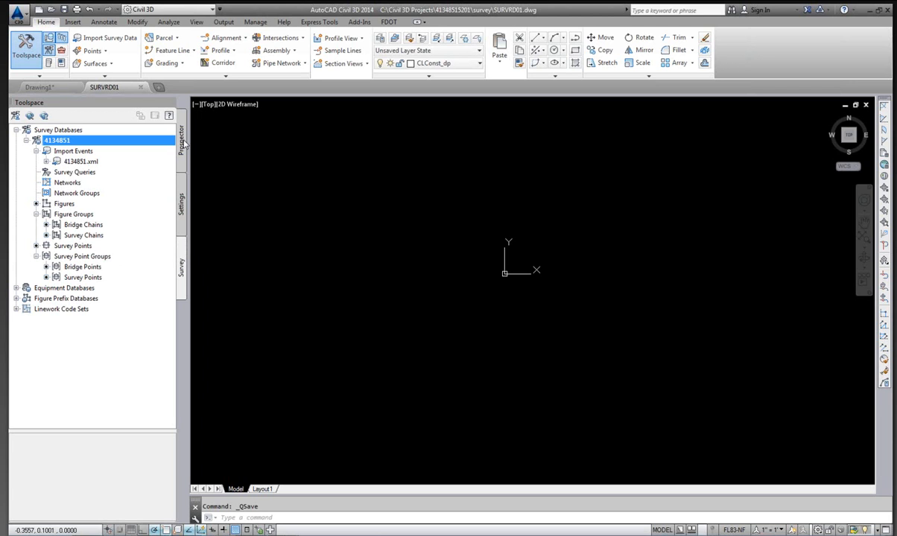
{"action": "left_click", "coordinate": [78, 226]}
{"action": "right_click", "coordinate": [79, 227]}
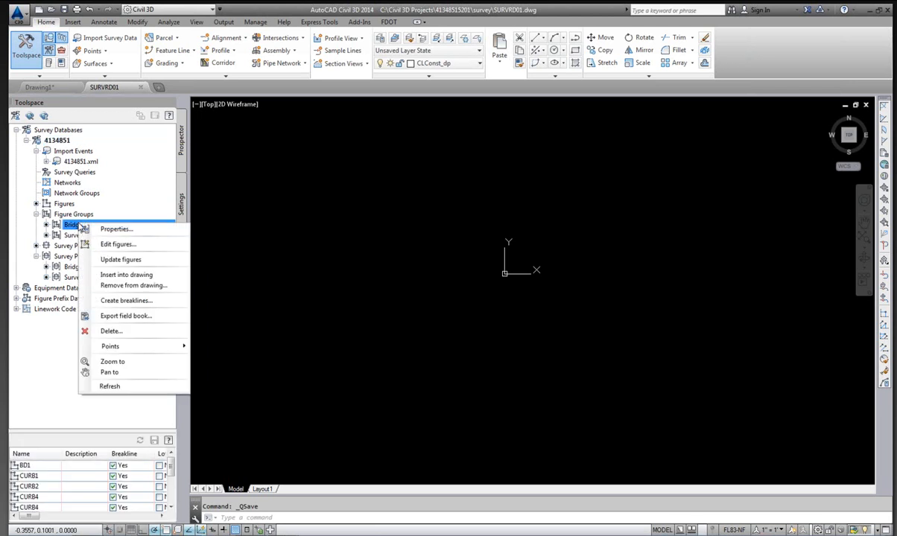
{"action": "left_click", "coordinate": [128, 276]}
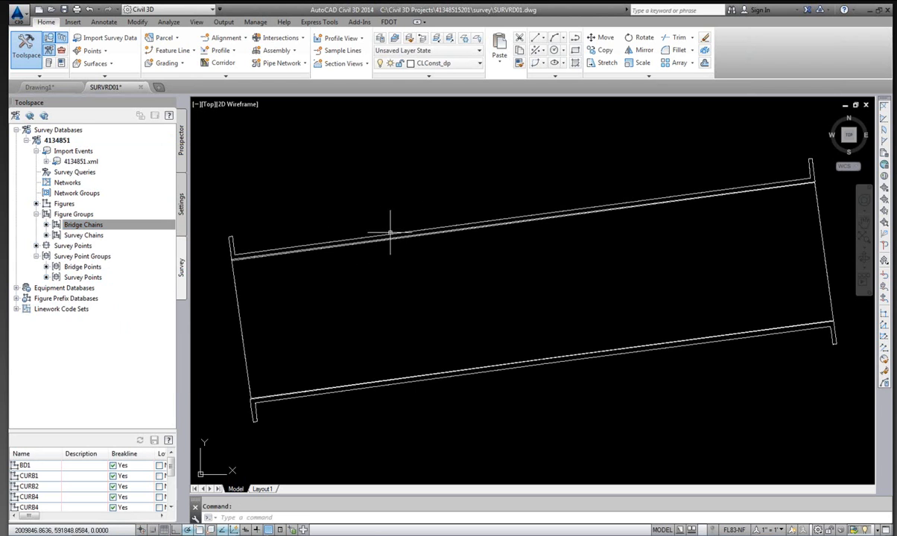
{"action": "scroll", "coordinate": [386, 236], "scroll_direction": "down", "scroll_amount": 3}
{"action": "scroll", "coordinate": [406, 231], "scroll_direction": "up", "scroll_amount": 2}
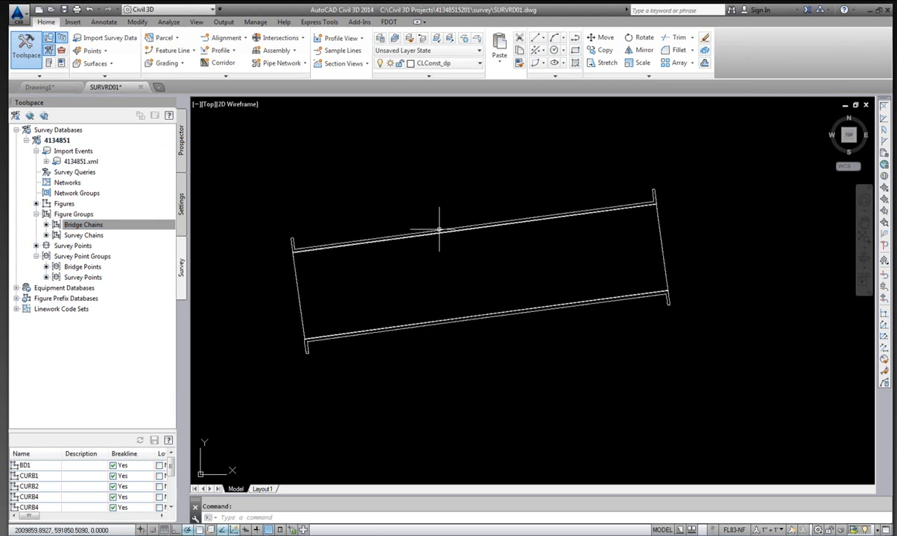
{"action": "scroll", "coordinate": [436, 223], "scroll_direction": "down", "scroll_amount": 1}
{"action": "scroll", "coordinate": [435, 221], "scroll_direction": "up", "scroll_amount": 1}
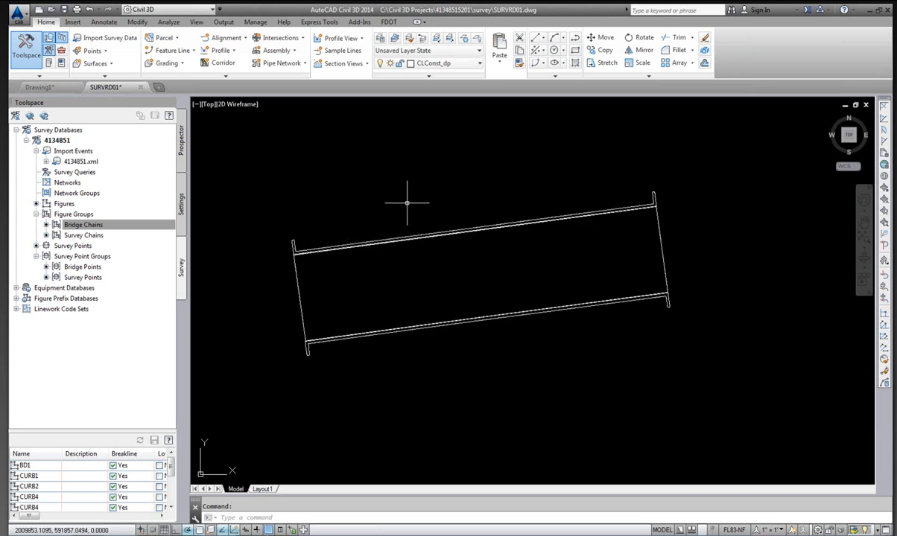
Insert the Bridge Points survey point group into the drawing.
{"action": "left_click", "coordinate": [78, 267]}
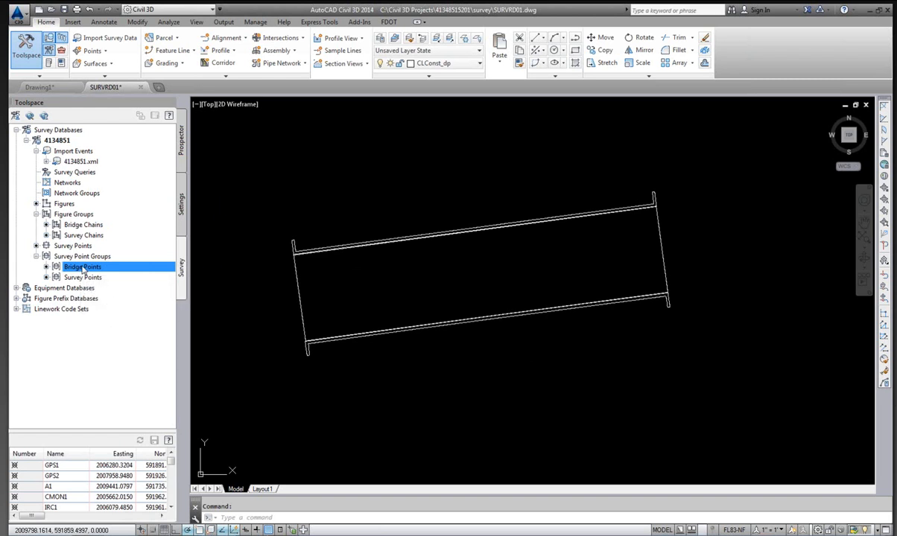
{"action": "right_click", "coordinate": [82, 268]}
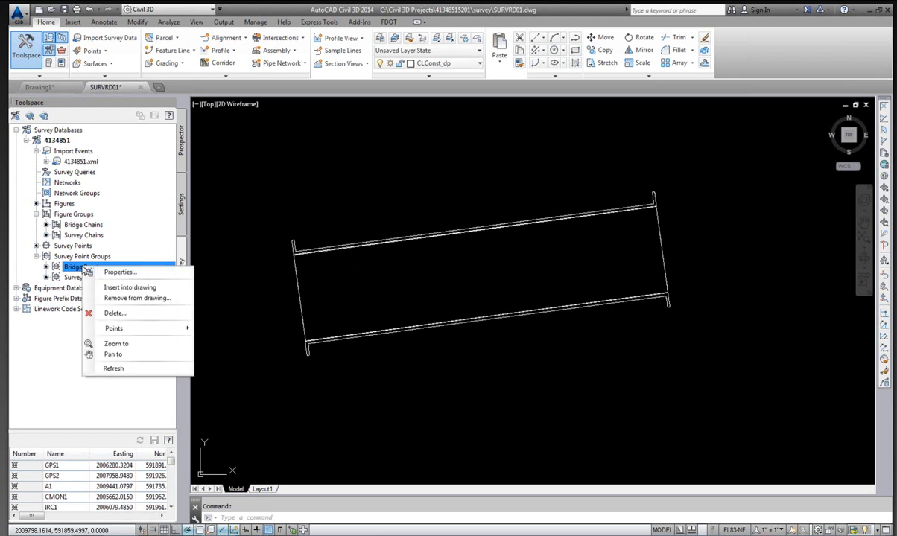
{"action": "left_click", "coordinate": [138, 288]}
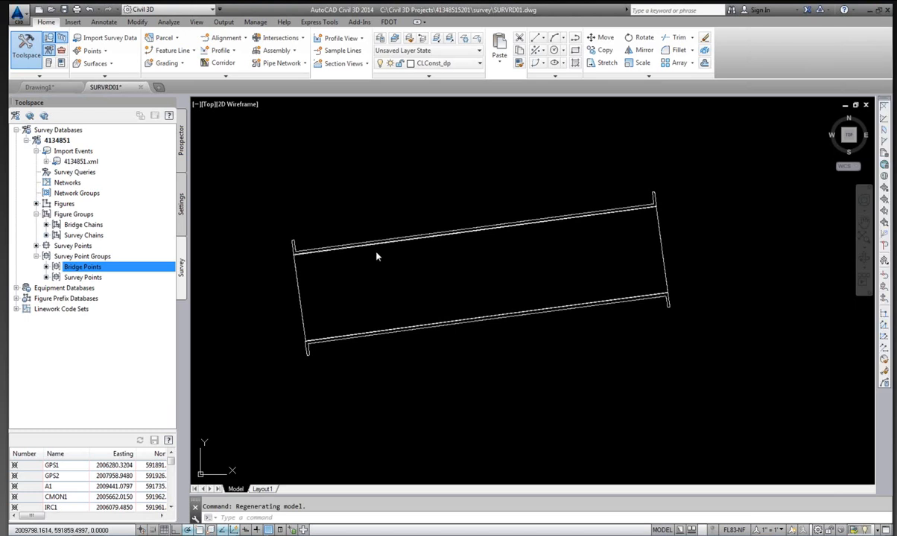
{"action": "scroll", "coordinate": [692, 227], "scroll_direction": "up", "scroll_amount": 5}
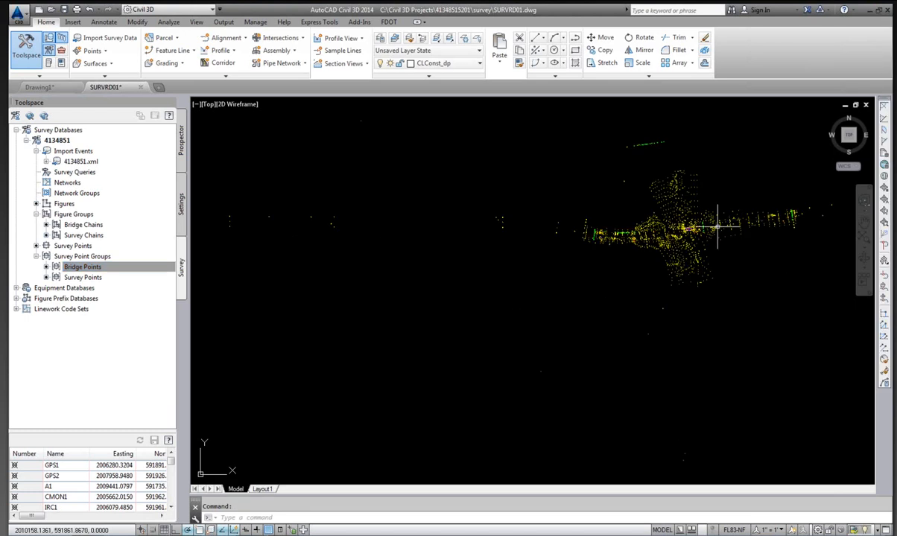
{"action": "scroll", "coordinate": [692, 227], "scroll_direction": "up", "scroll_amount": 2}
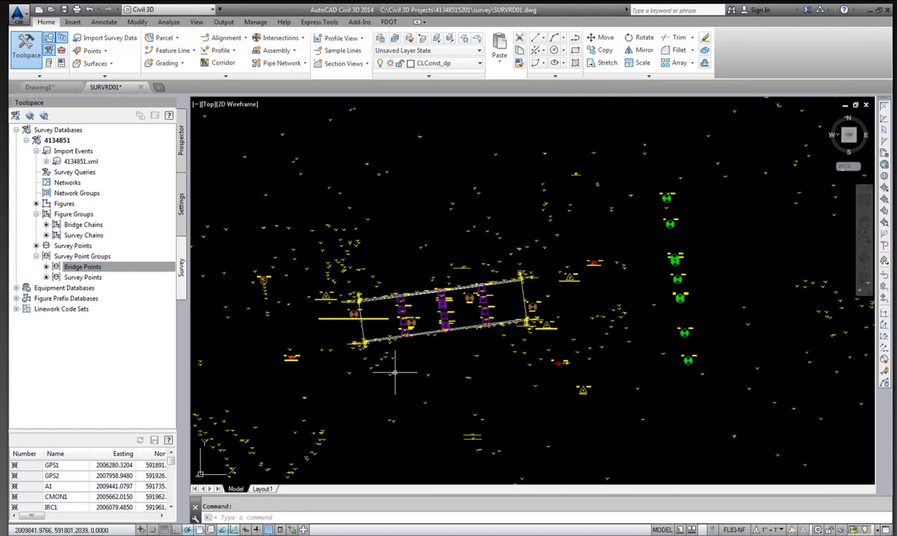
{"action": "scroll", "coordinate": [394, 358], "scroll_direction": "up", "scroll_amount": 3}
{"action": "scroll", "coordinate": [365, 200], "scroll_direction": "down", "scroll_amount": 1}
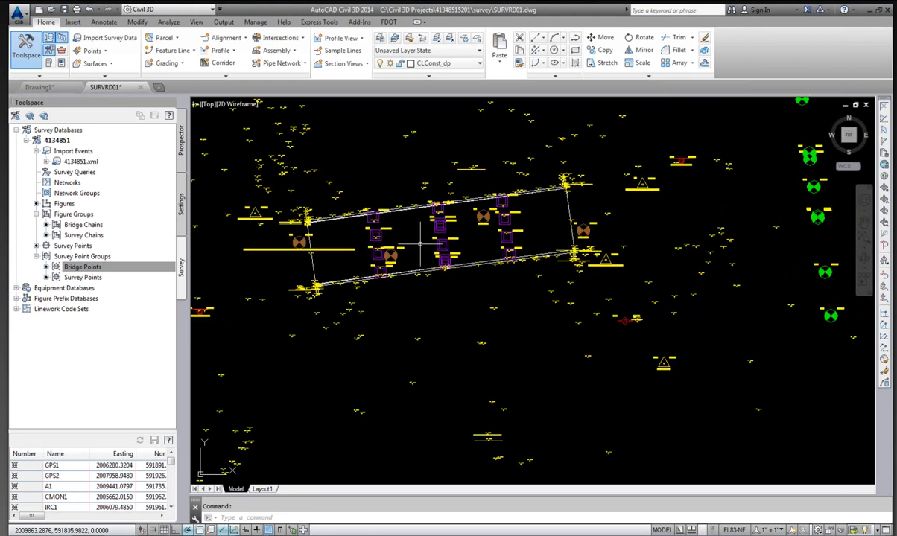
{"action": "scroll", "coordinate": [387, 264], "scroll_direction": "down", "scroll_amount": 3}
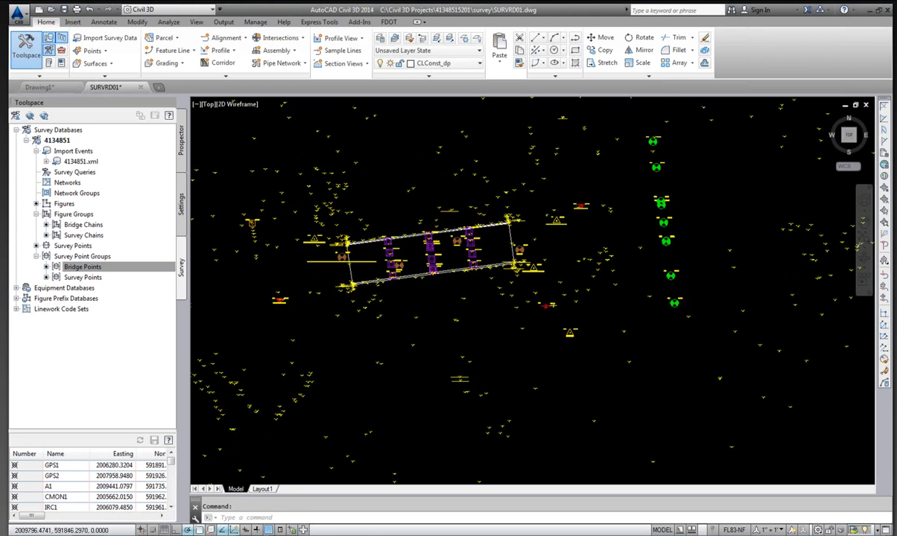
{"action": "scroll", "coordinate": [310, 248], "scroll_direction": "up", "scroll_amount": 5}
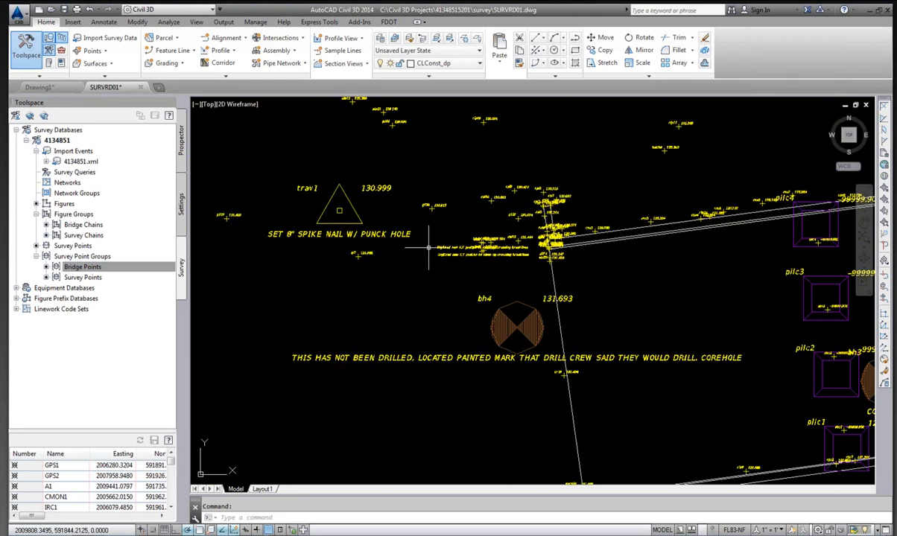
{"action": "scroll", "coordinate": [417, 247], "scroll_direction": "down", "scroll_amount": 2}
{"action": "scroll", "coordinate": [362, 231], "scroll_direction": "up", "scroll_amount": 5}
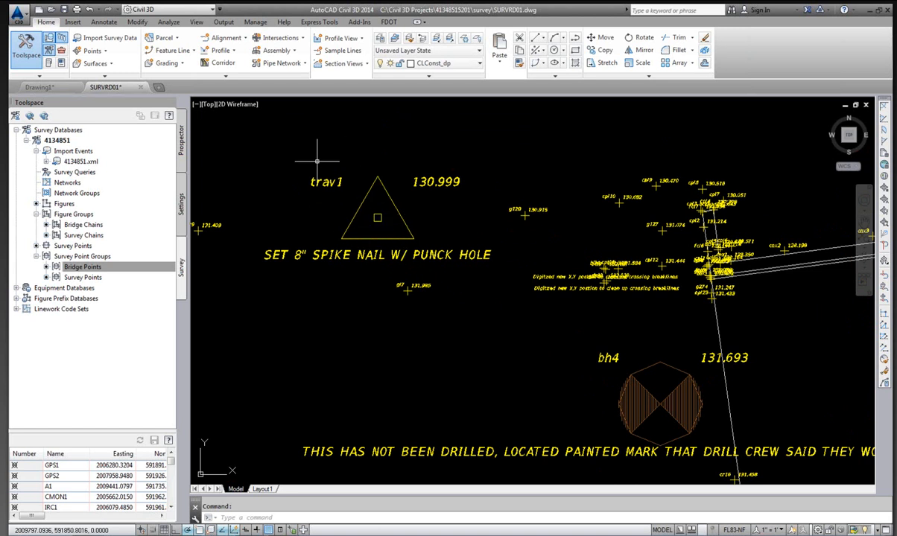
Update the out-of-date _No Display point group in the drawing's point groups.
{"action": "left_click", "coordinate": [181, 153]}
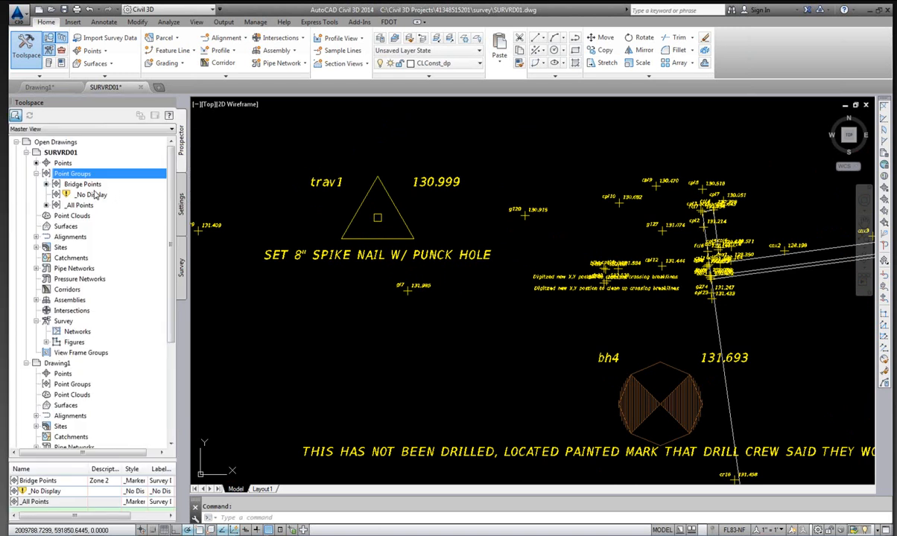
{"action": "left_click", "coordinate": [35, 174]}
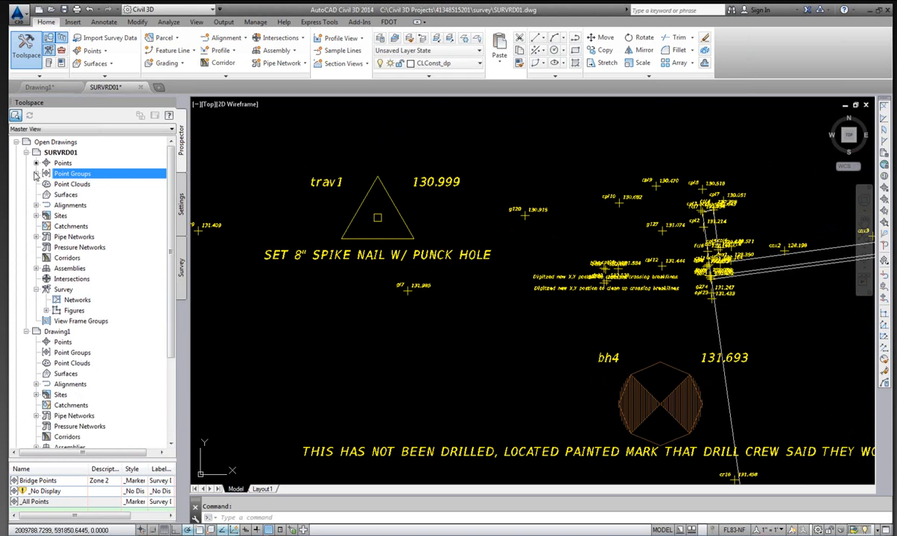
{"action": "left_click", "coordinate": [35, 174]}
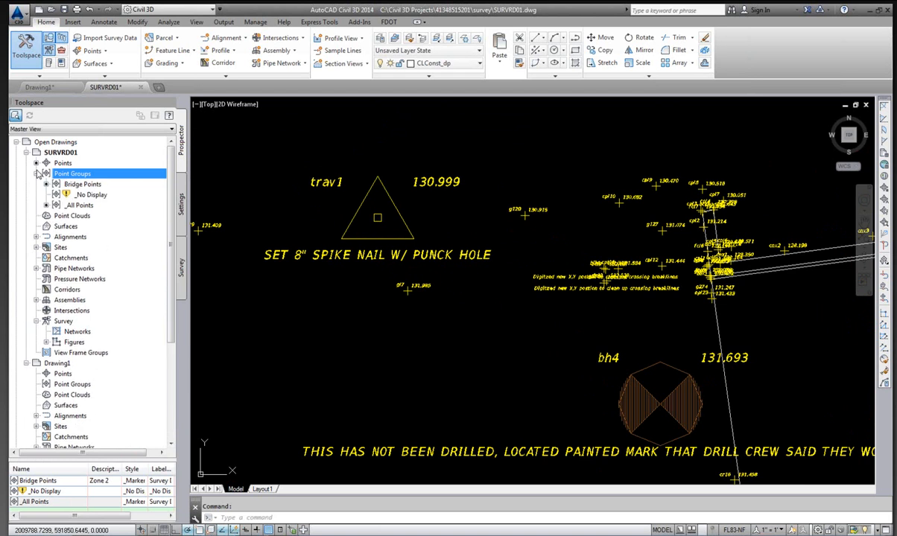
{"action": "left_click", "coordinate": [88, 196]}
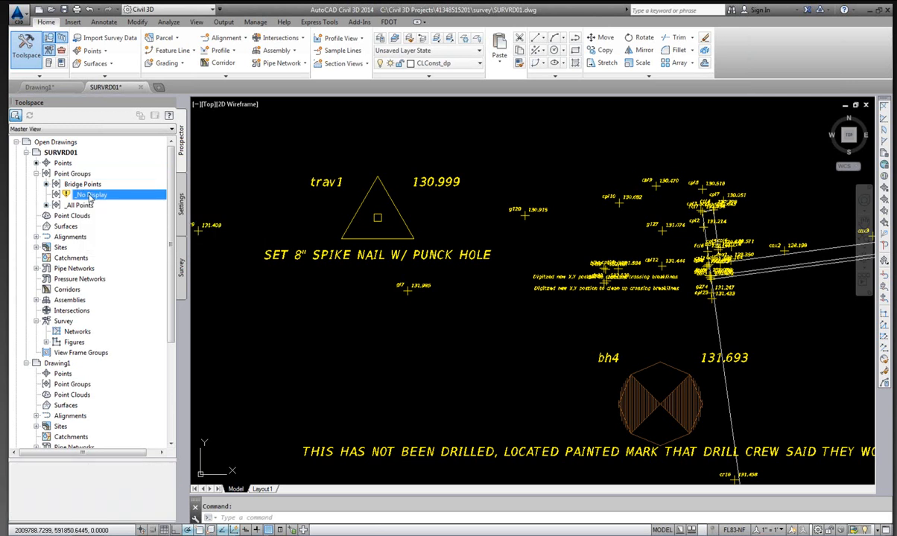
{"action": "right_click", "coordinate": [89, 195]}
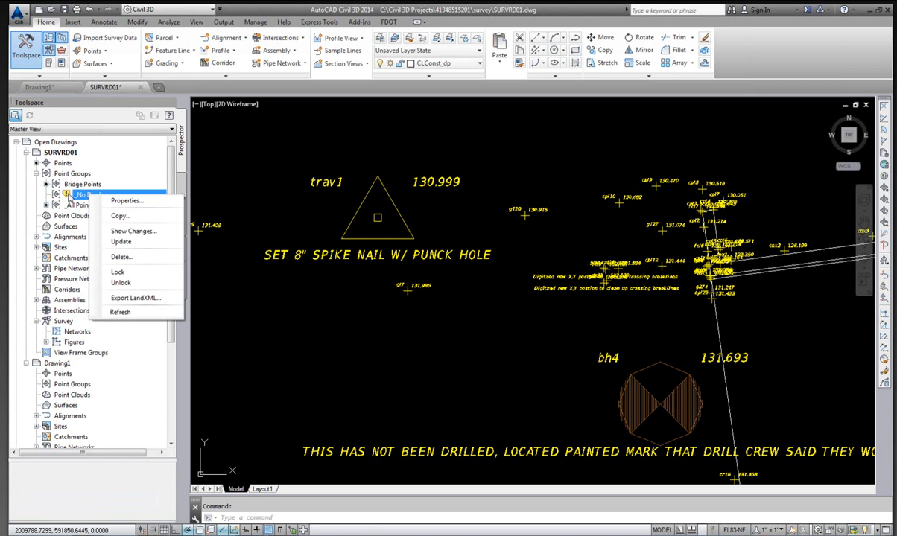
{"action": "left_click", "coordinate": [121, 243]}
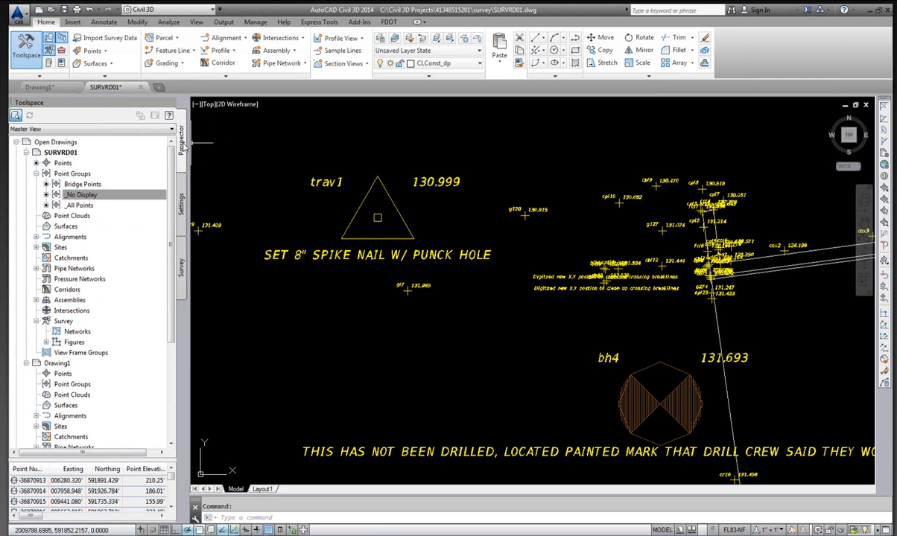
Examine the drawing's Bridge Points, _No Display and _All Points point groups.
{"action": "left_click", "coordinate": [83, 195]}
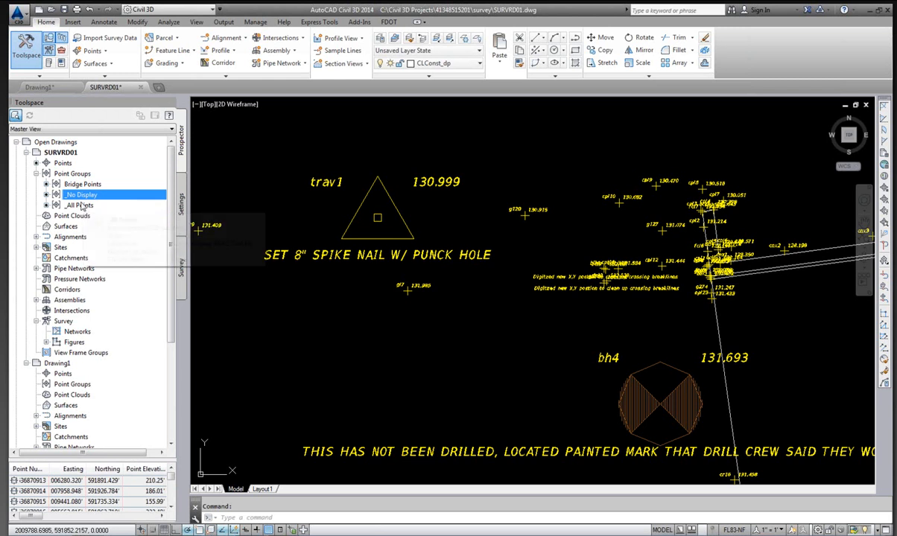
{"action": "left_click", "coordinate": [82, 205]}
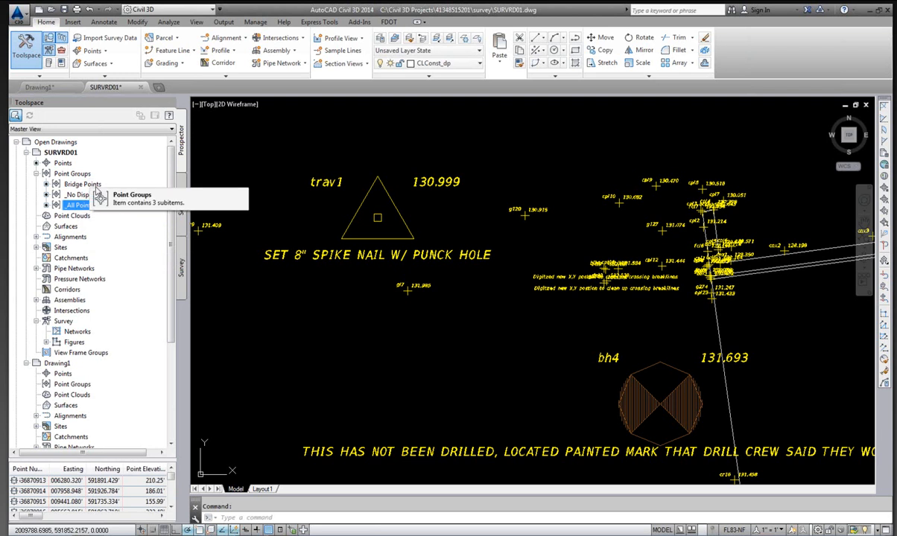
{"action": "left_click", "coordinate": [78, 185]}
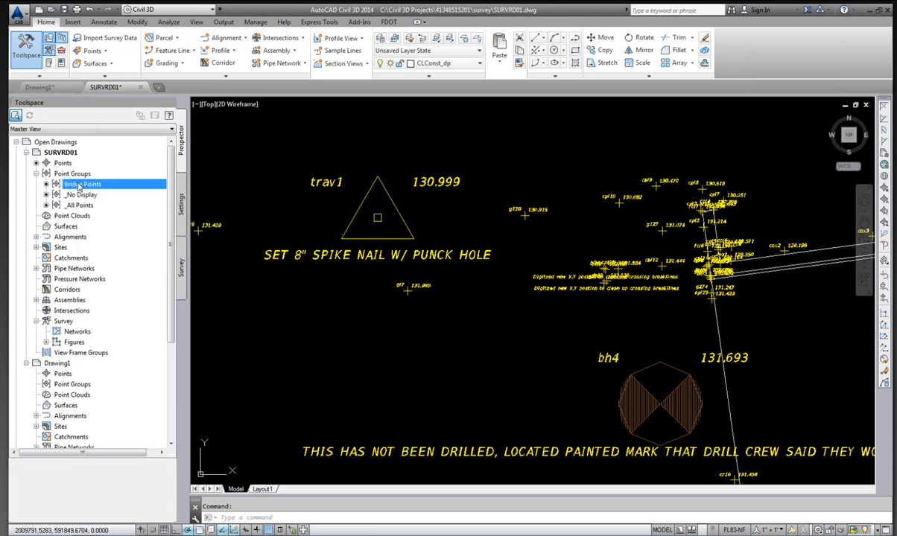
{"action": "left_click", "coordinate": [80, 195]}
{"action": "left_click", "coordinate": [79, 206]}
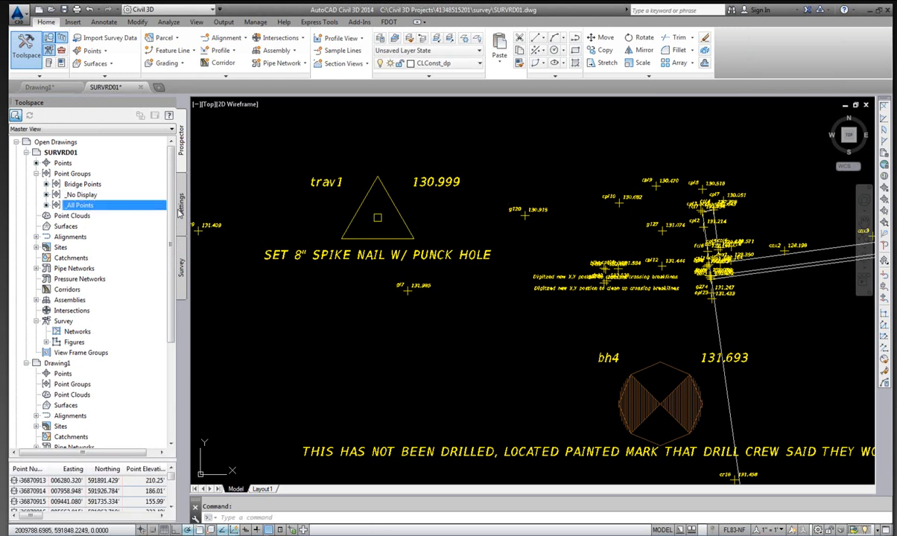
{"action": "left_click", "coordinate": [50, 203]}
Set the Bridge Points point group's default point label style to _No Display (Default).
{"action": "left_click", "coordinate": [76, 184]}
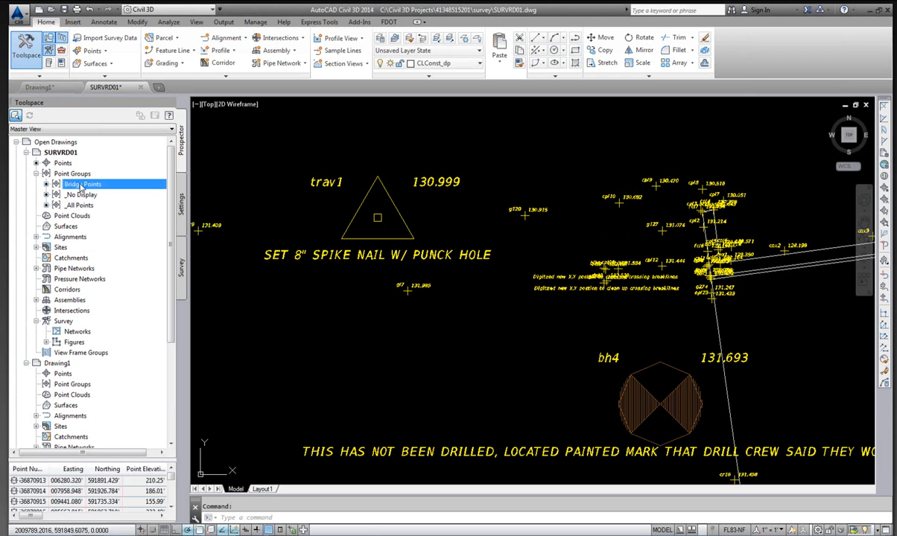
{"action": "right_click", "coordinate": [80, 188]}
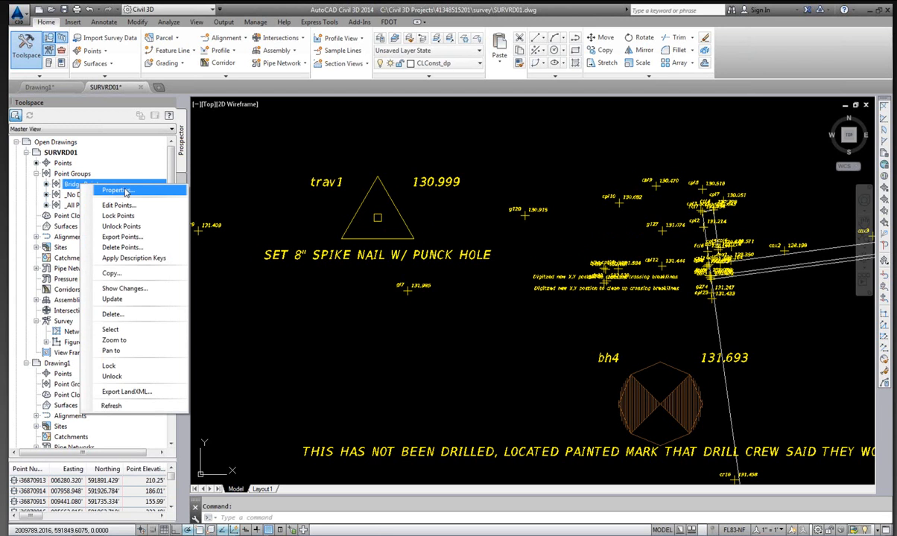
{"action": "left_click", "coordinate": [116, 191]}
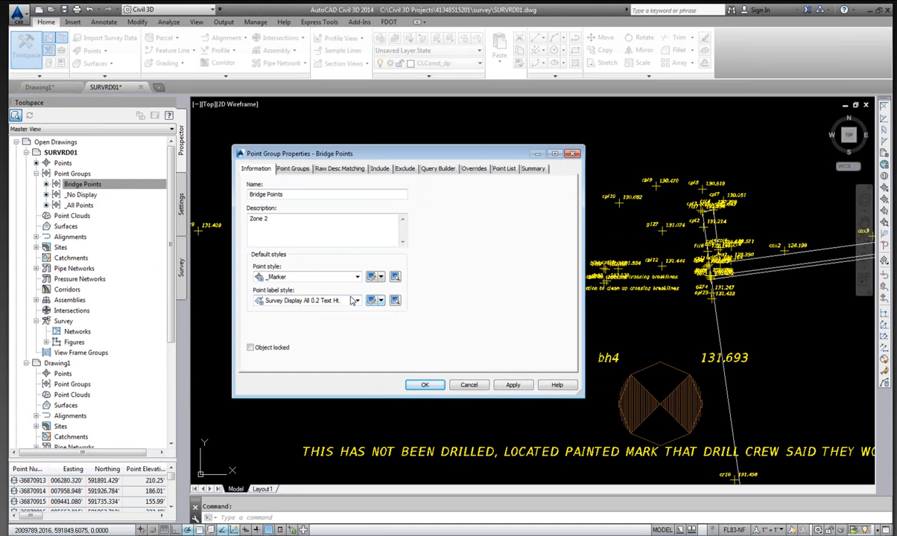
{"action": "left_click", "coordinate": [357, 301]}
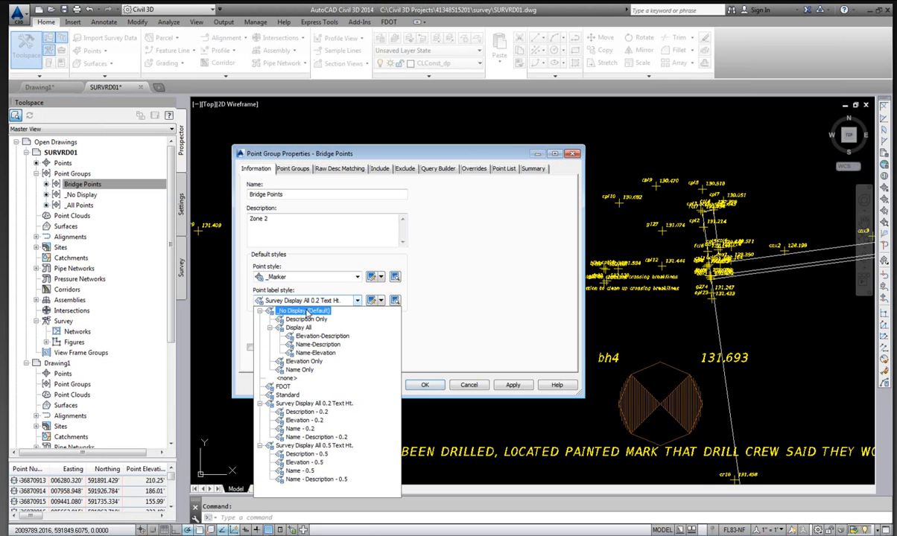
{"action": "left_click", "coordinate": [307, 314]}
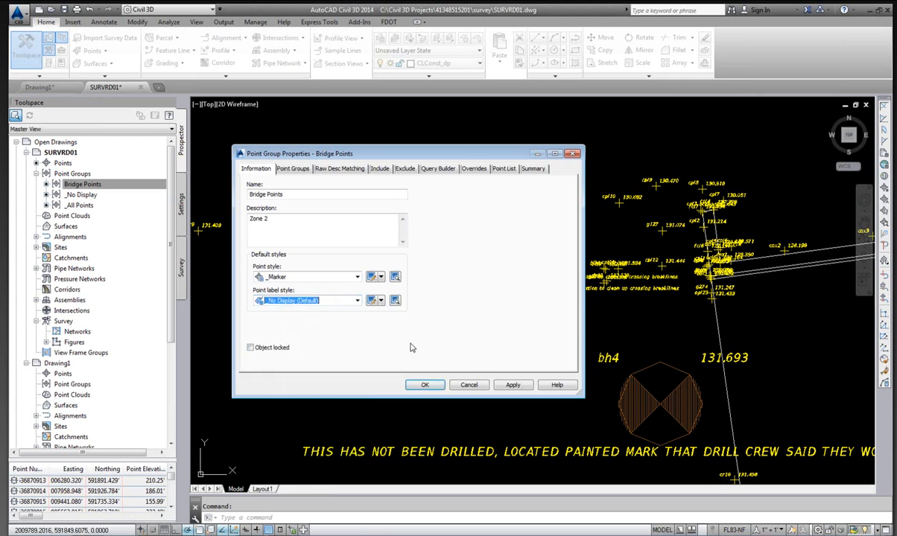
{"action": "left_click", "coordinate": [435, 386]}
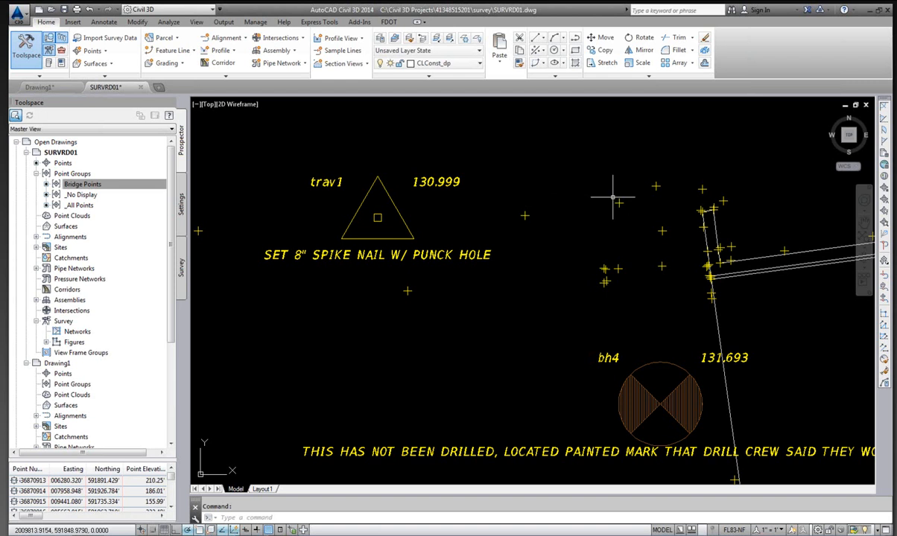
Open the FDOT_SURVEY description key set in the drawing settings to review its keys.
{"action": "left_click", "coordinate": [181, 203]}
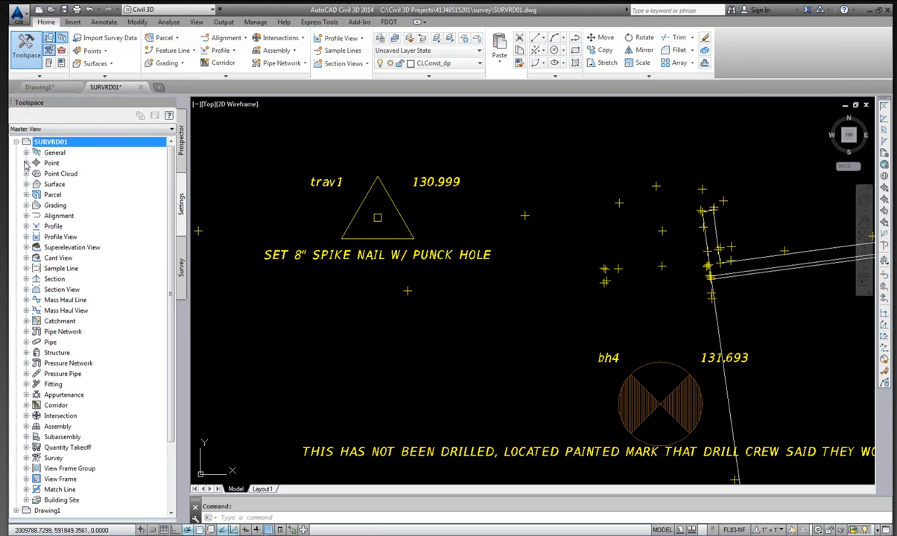
{"action": "left_click", "coordinate": [26, 163]}
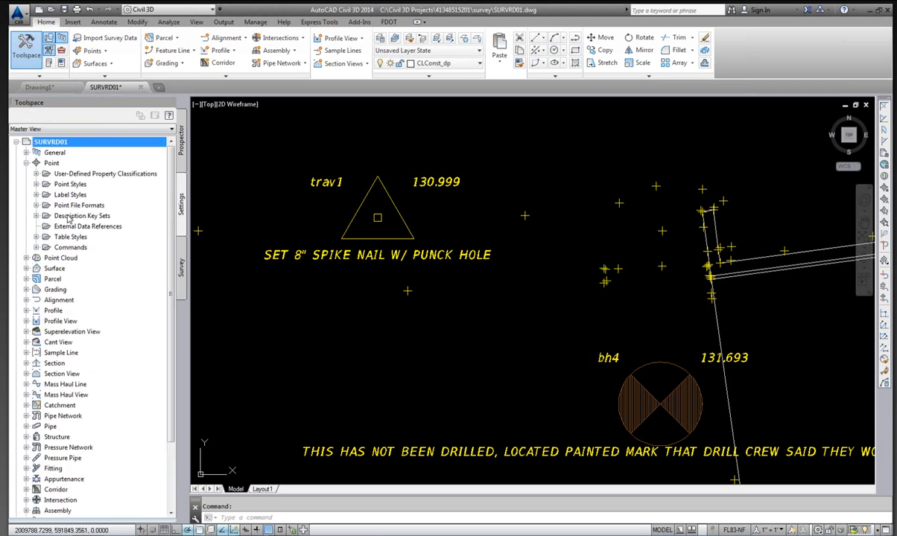
{"action": "left_click", "coordinate": [36, 216]}
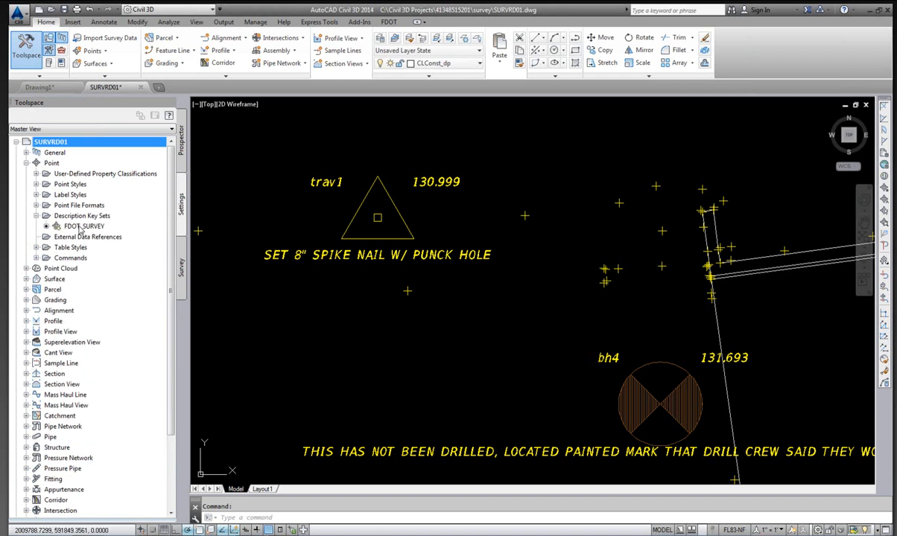
{"action": "left_click", "coordinate": [82, 226]}
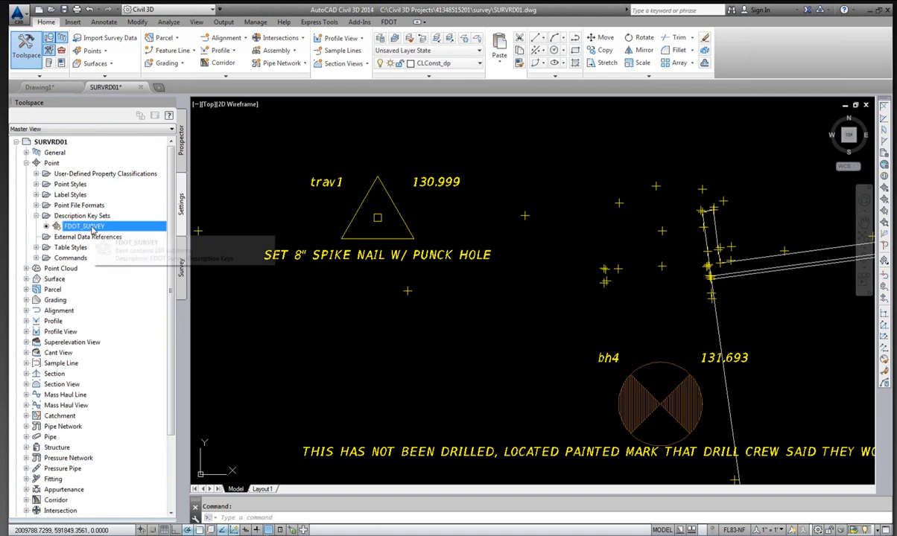
{"action": "right_click", "coordinate": [93, 231]}
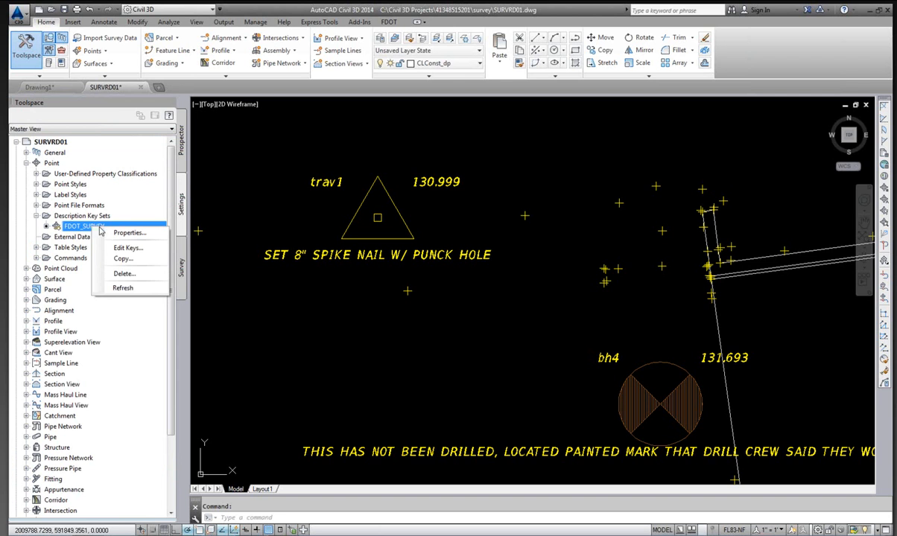
{"action": "left_click", "coordinate": [131, 250]}
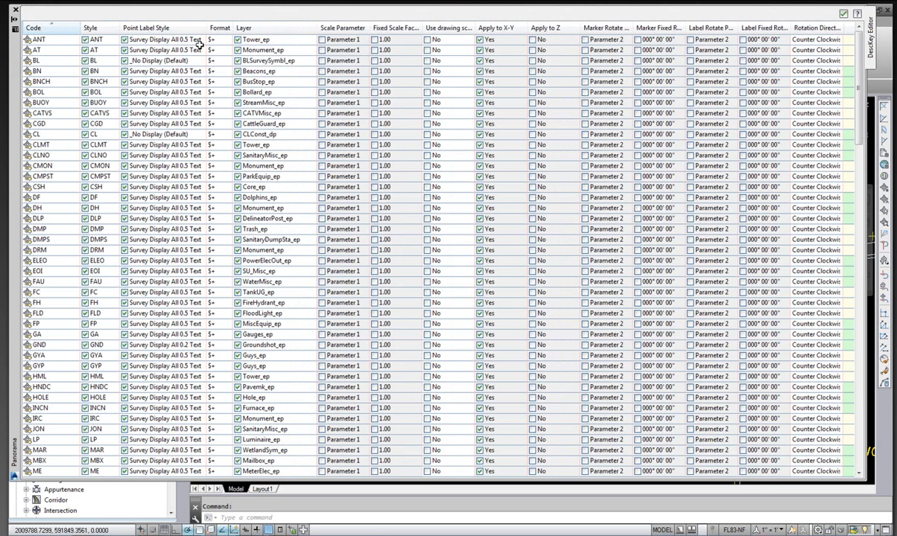
{"action": "left_click", "coordinate": [15, 9]}
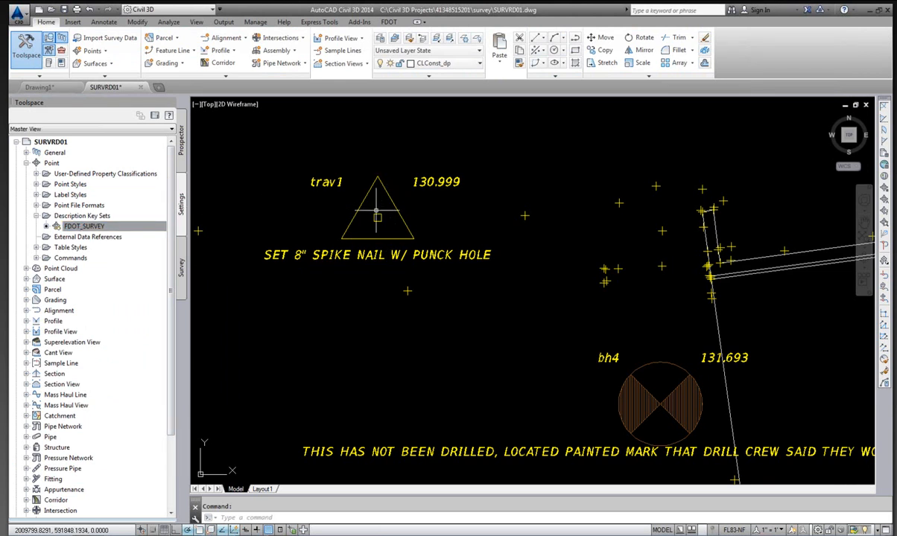
Move the _No Display point group to the top of the point group display order.
{"action": "left_click", "coordinate": [181, 143]}
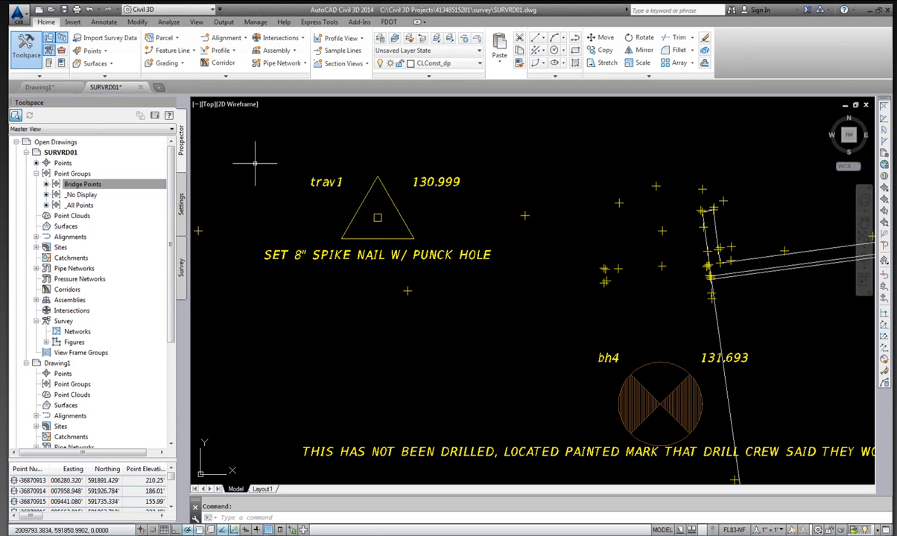
{"action": "left_click", "coordinate": [76, 187]}
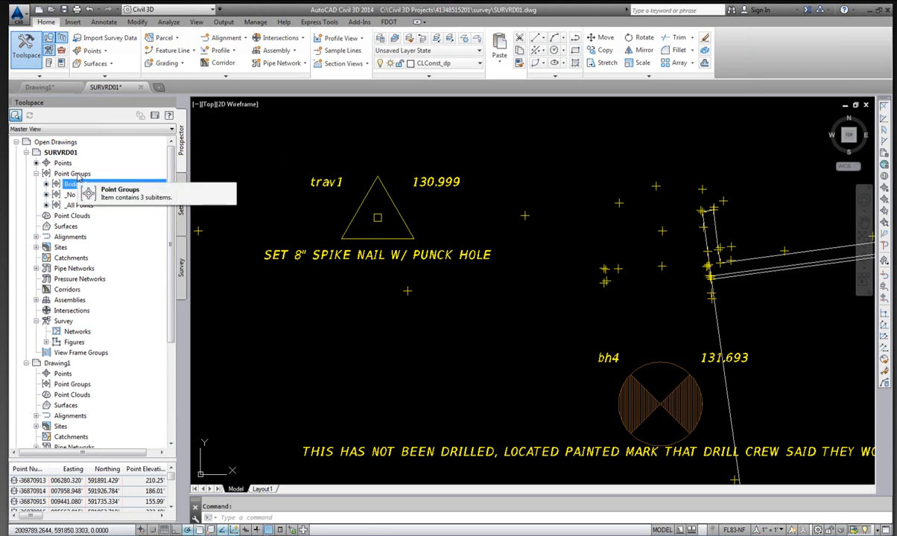
{"action": "left_click", "coordinate": [79, 176]}
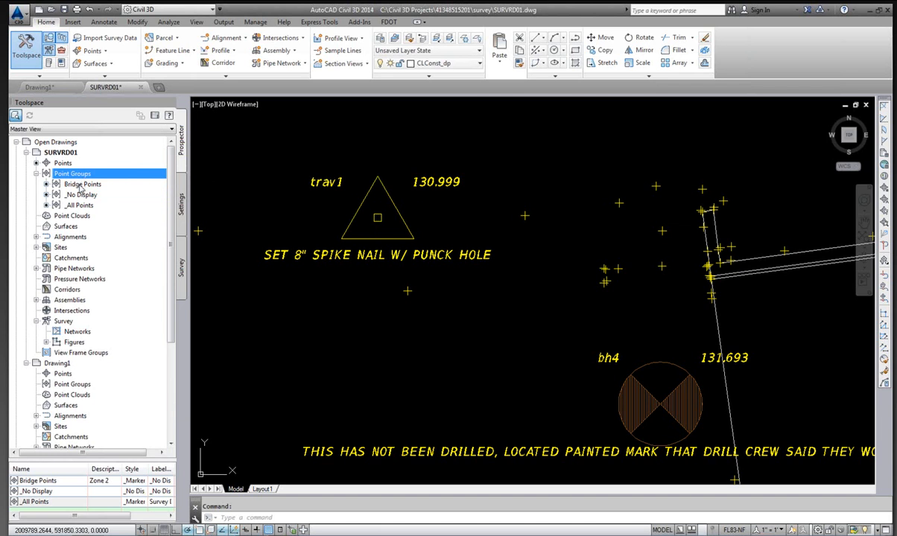
{"action": "left_click", "coordinate": [80, 186]}
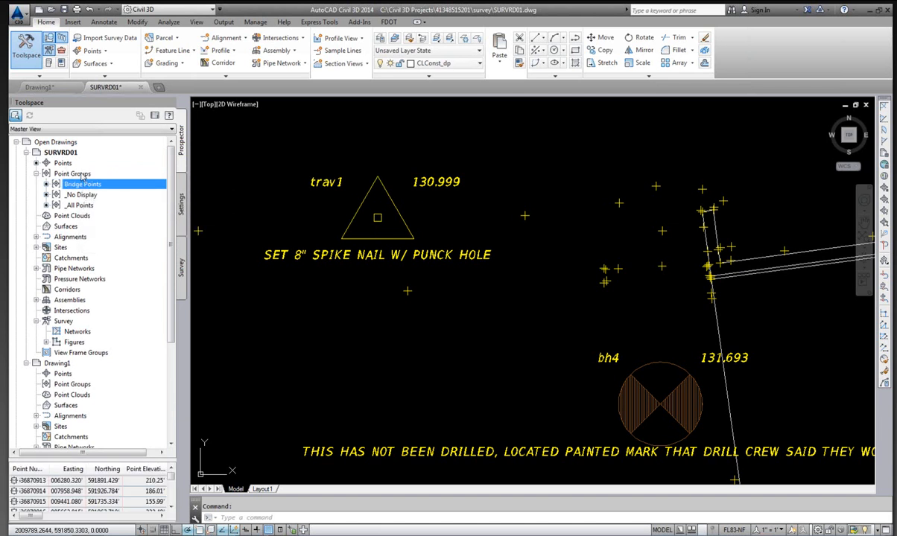
{"action": "left_click", "coordinate": [80, 175]}
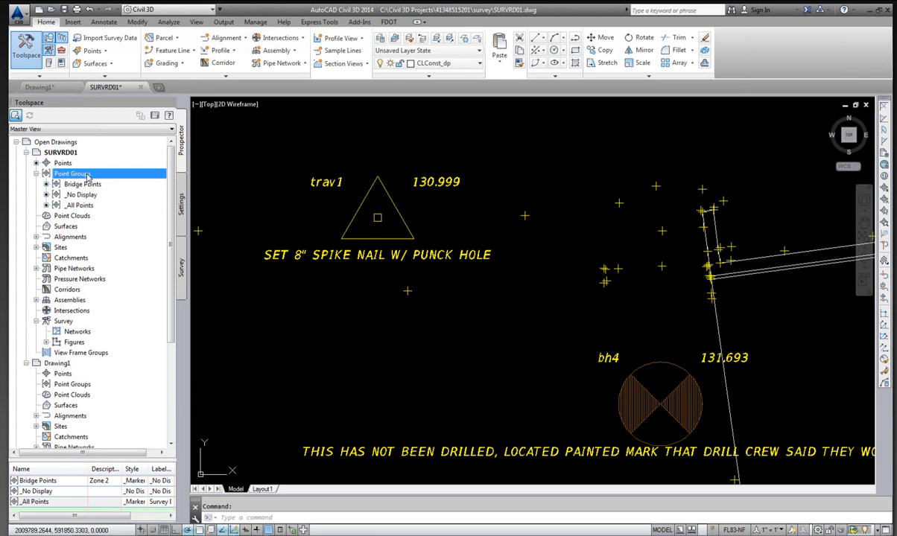
{"action": "right_click", "coordinate": [88, 175]}
{"action": "left_click", "coordinate": [77, 176]}
{"action": "right_click", "coordinate": [77, 175]}
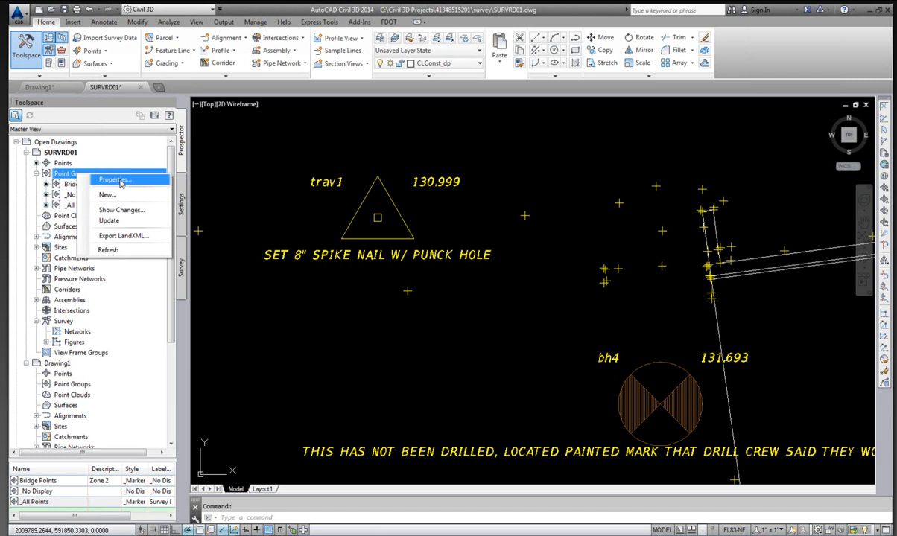
{"action": "left_click", "coordinate": [121, 183]}
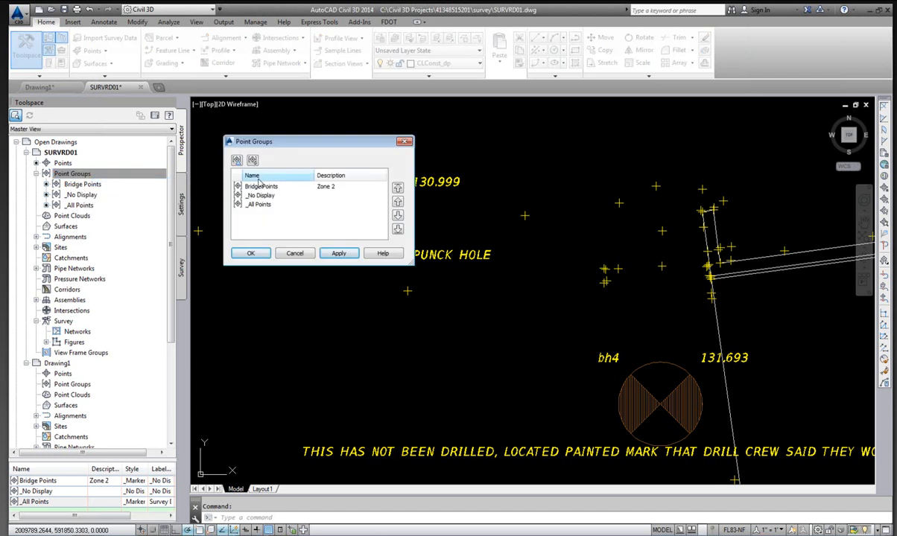
{"action": "left_click", "coordinate": [265, 196]}
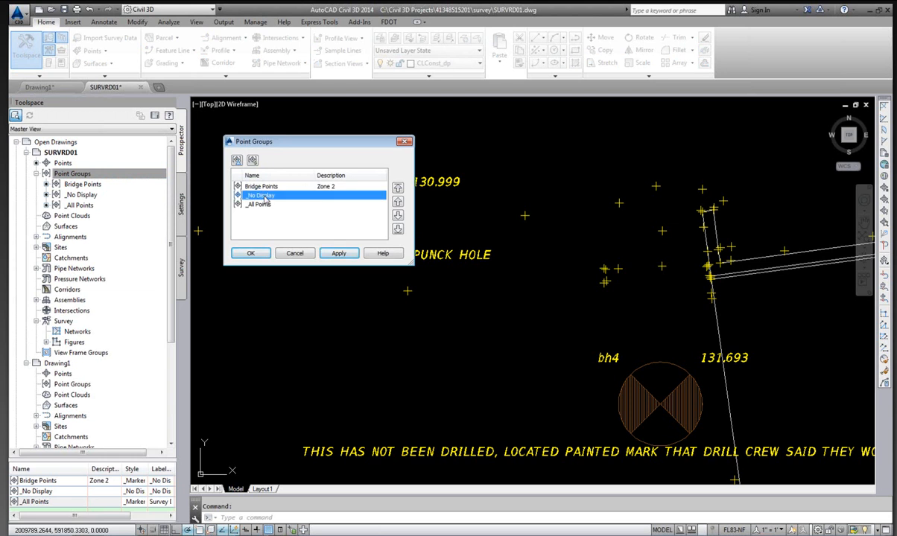
{"action": "left_click", "coordinate": [398, 188]}
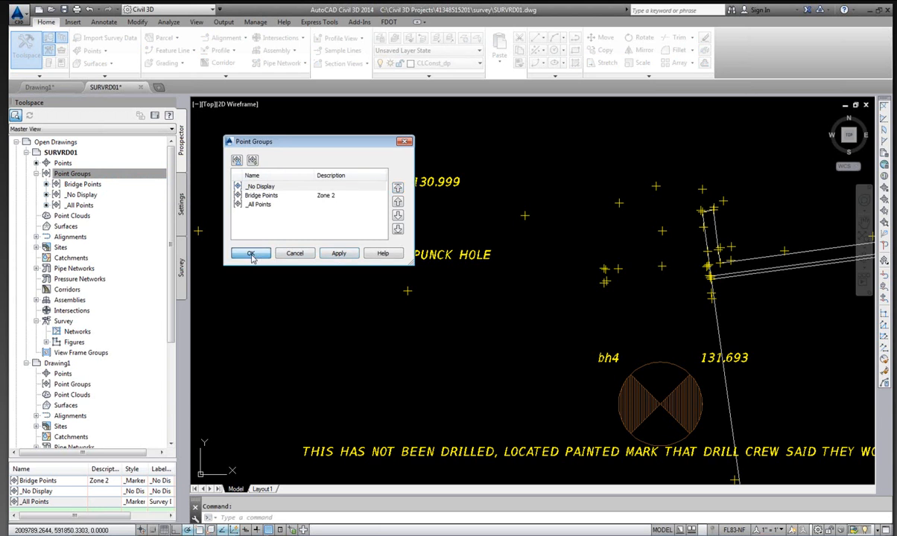
{"action": "key", "text": "Return"}
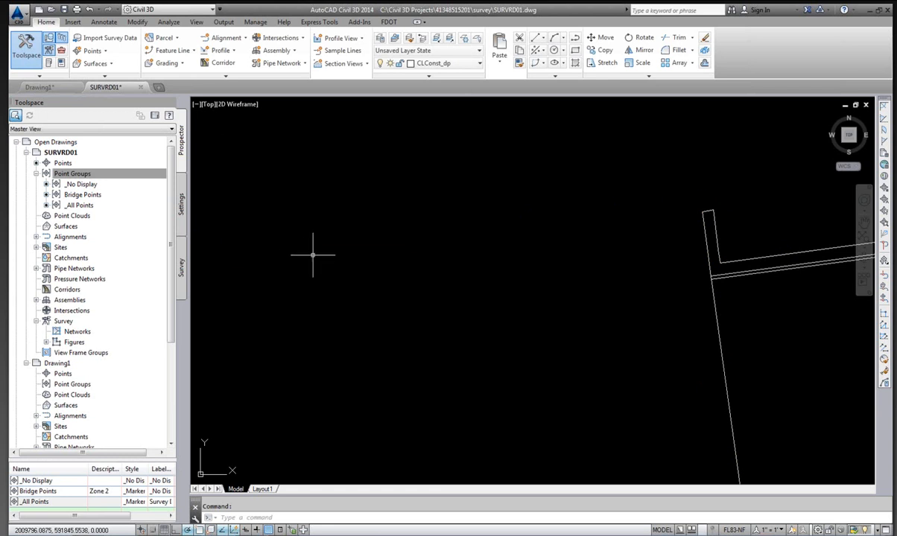
Move the Bridge Points group back to the top of the point group display order.
{"action": "left_click", "coordinate": [82, 195]}
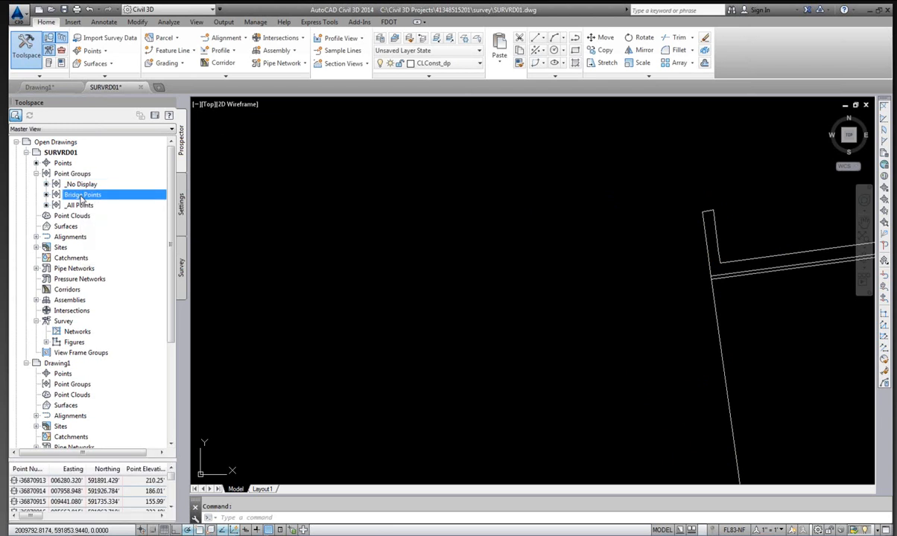
{"action": "right_click", "coordinate": [82, 195]}
{"action": "left_click", "coordinate": [75, 174]}
{"action": "right_click", "coordinate": [77, 173]}
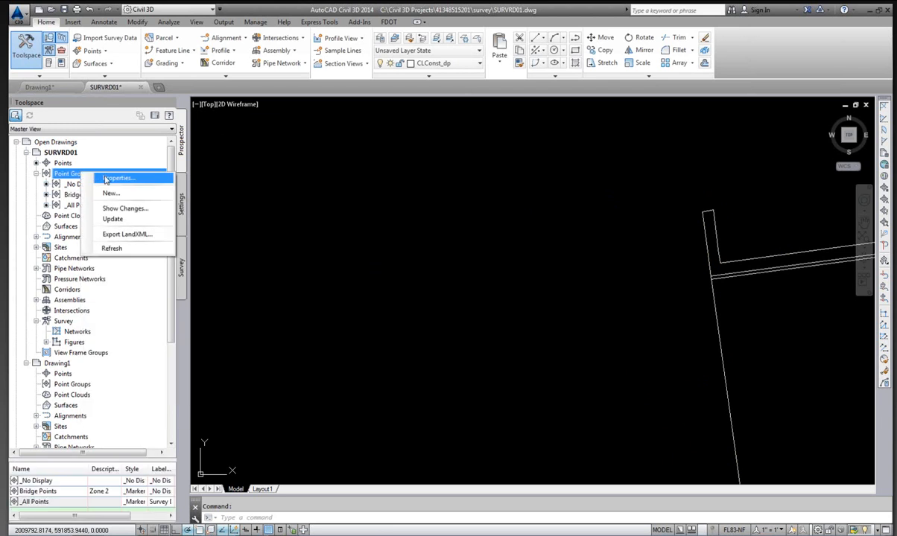
{"action": "left_click", "coordinate": [105, 180]}
{"action": "left_click", "coordinate": [268, 196]}
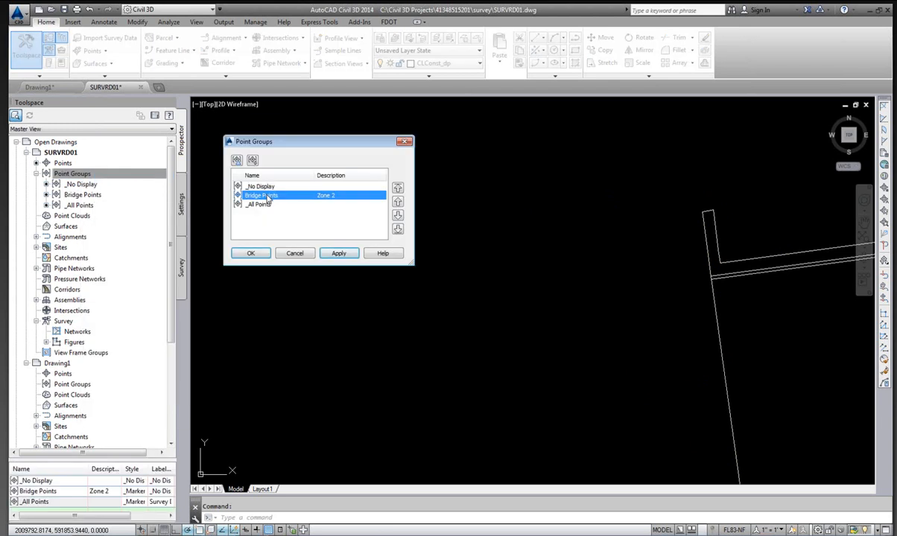
{"action": "left_click", "coordinate": [399, 189]}
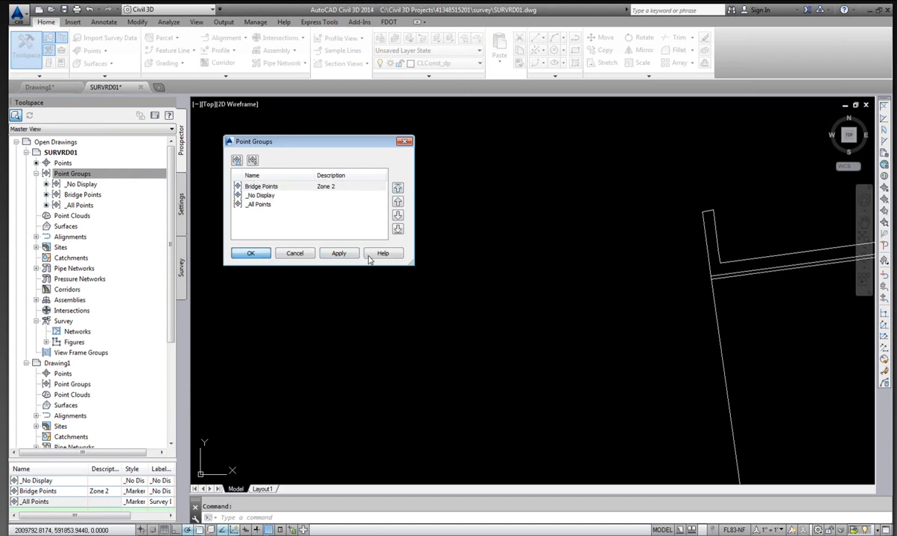
{"action": "left_click", "coordinate": [252, 253]}
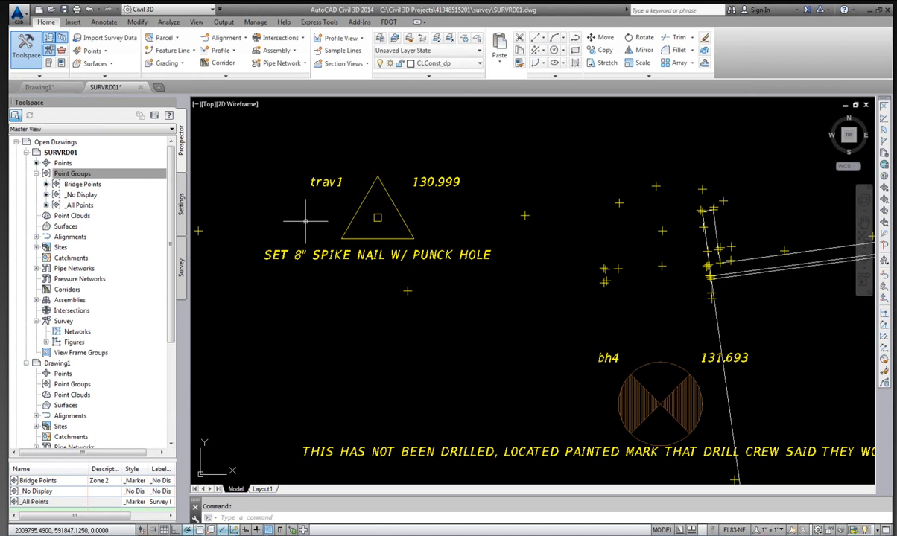
Override the Bridge Points group's point label style with Description - 0.5.
{"action": "left_click", "coordinate": [91, 186]}
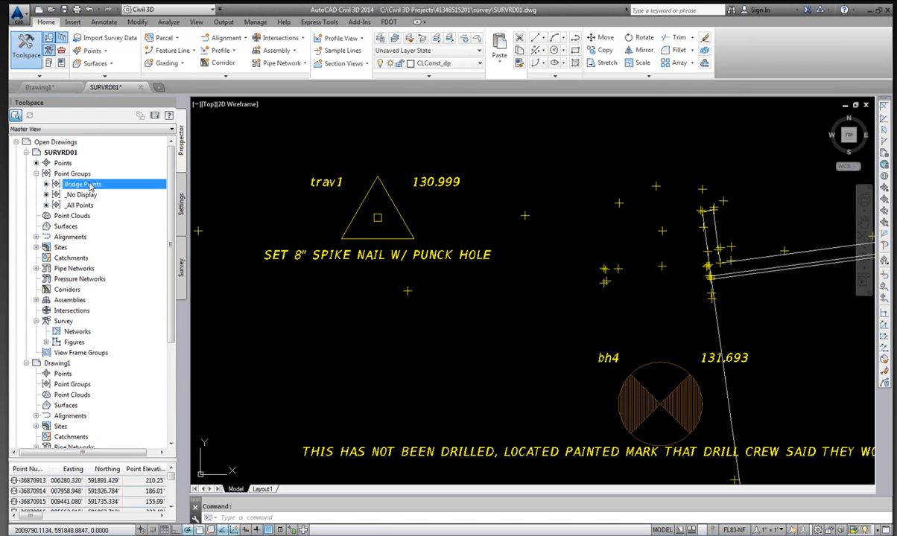
{"action": "right_click", "coordinate": [90, 186]}
{"action": "left_click", "coordinate": [126, 190]}
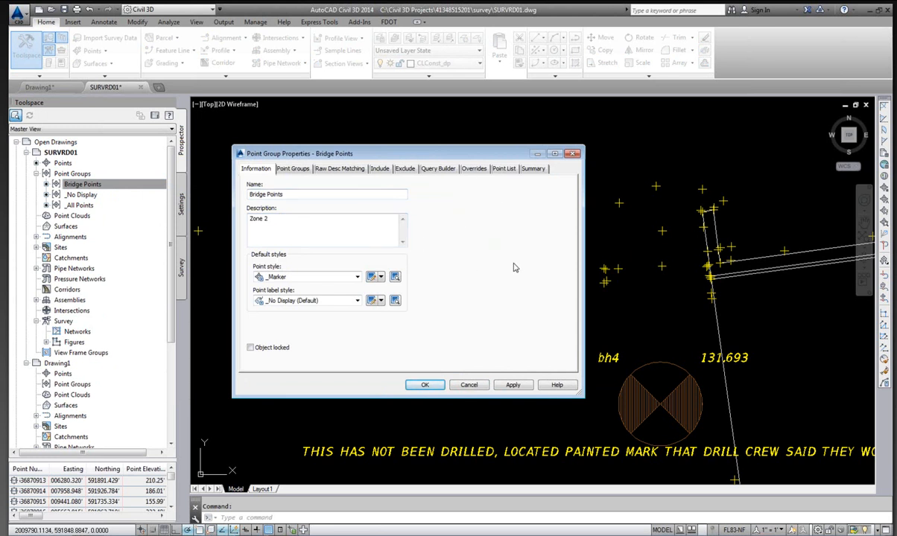
{"action": "left_click", "coordinate": [475, 169]}
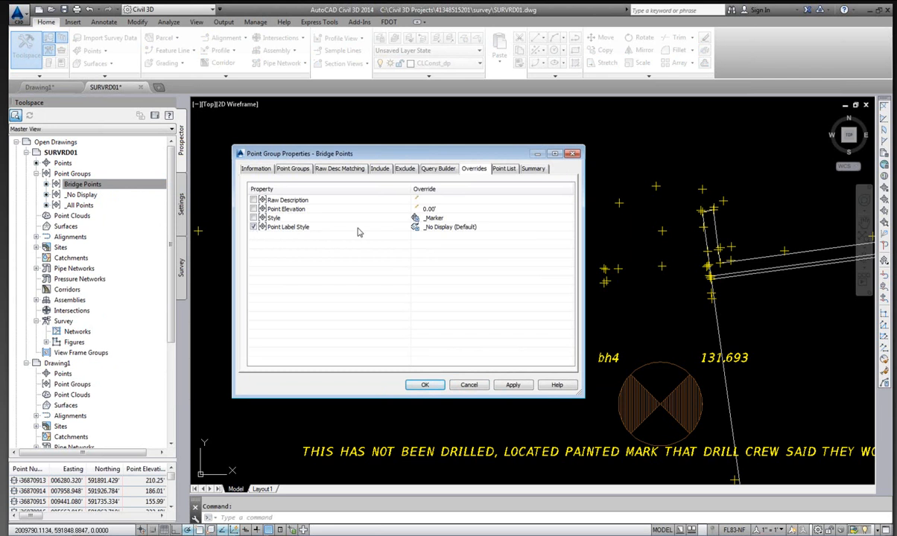
{"action": "left_click", "coordinate": [447, 228]}
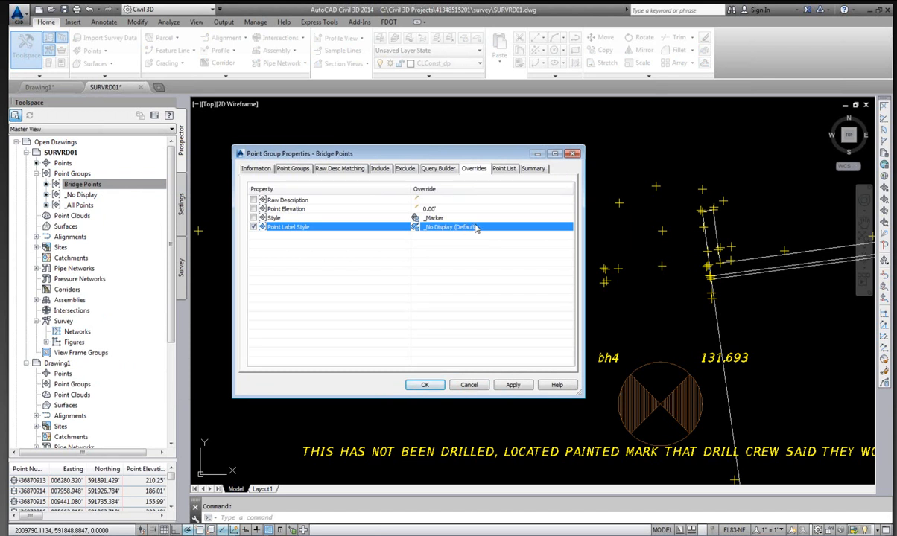
{"action": "left_click", "coordinate": [474, 227]}
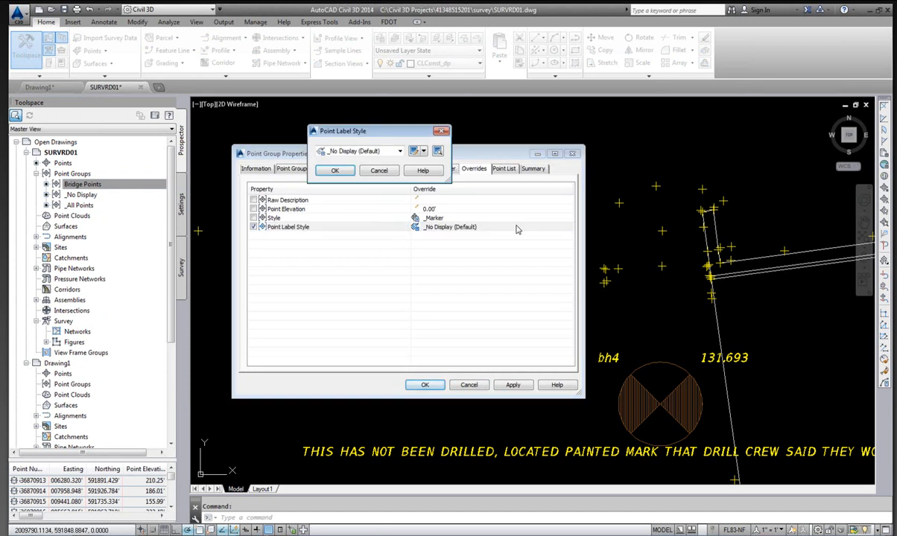
{"action": "left_click", "coordinate": [400, 151]}
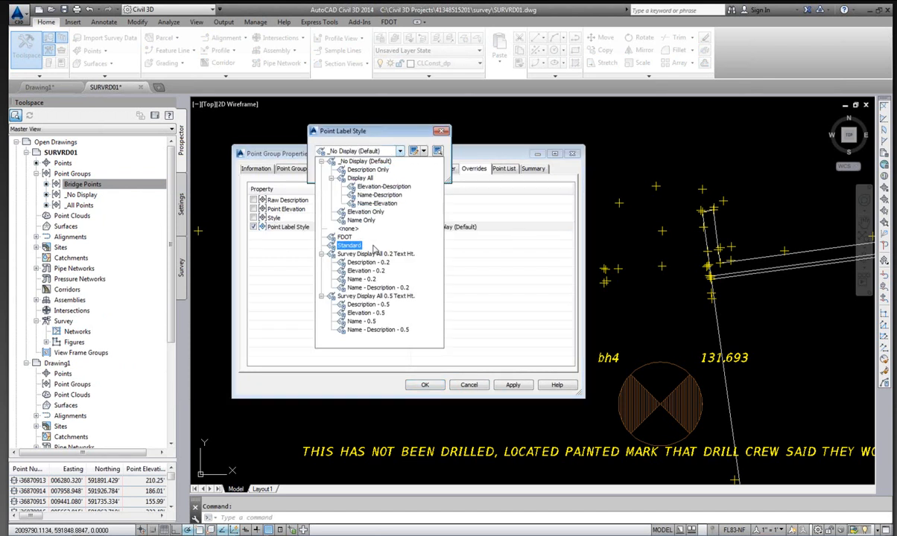
{"action": "left_click", "coordinate": [366, 305]}
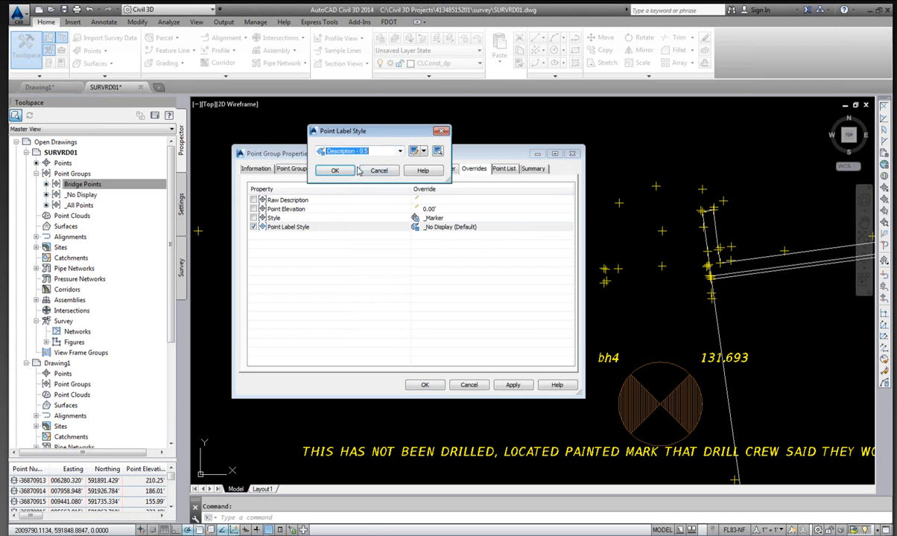
{"action": "left_click", "coordinate": [335, 172]}
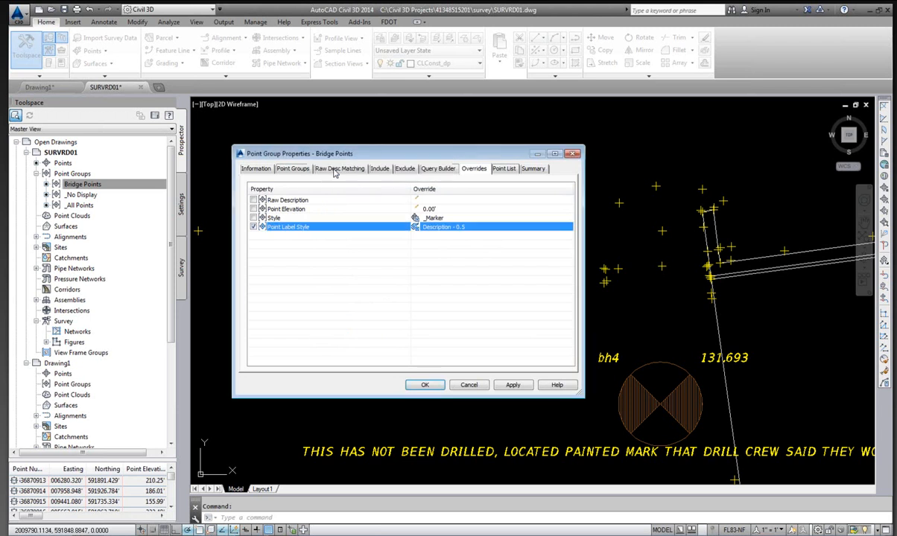
{"action": "left_click", "coordinate": [429, 388]}
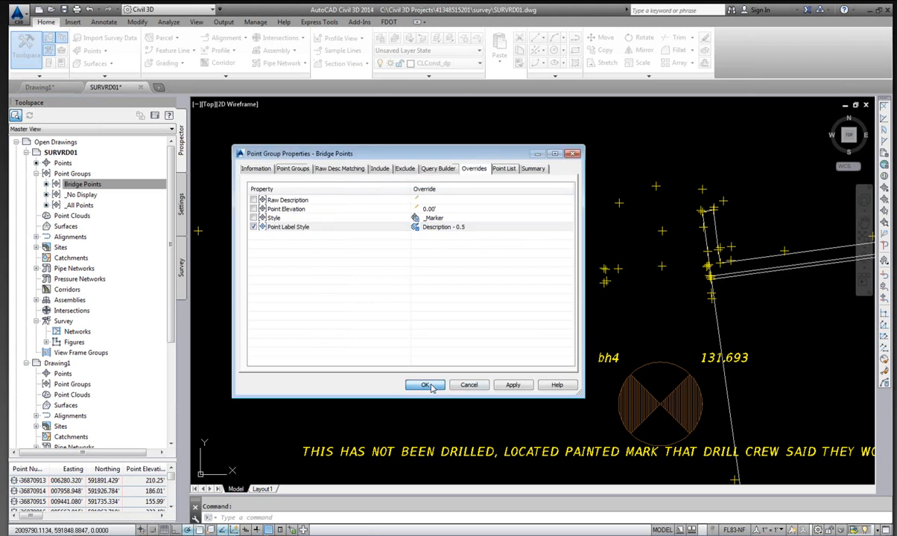
{"action": "left_click", "coordinate": [439, 383]}
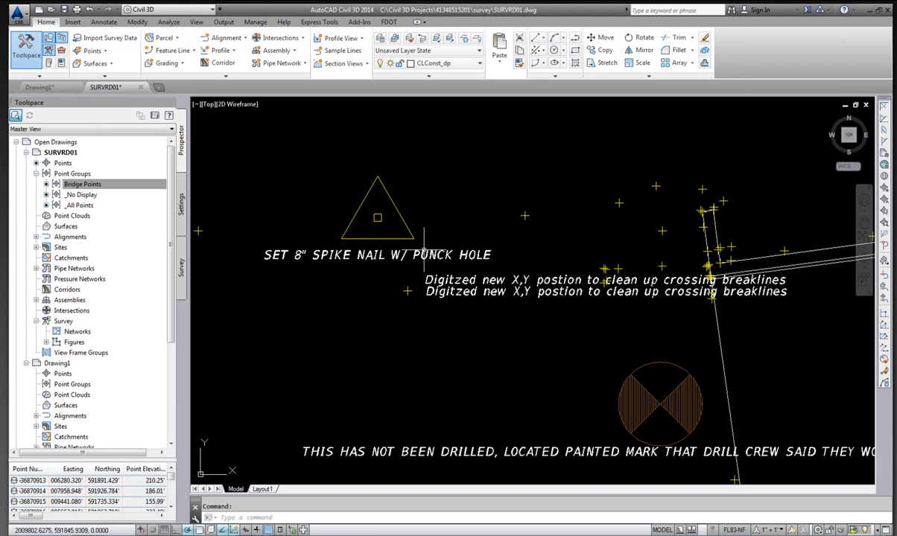
Zoom around the drawing to examine the bridge point labels and markers.
{"action": "left_click", "coordinate": [137, 186]}
{"action": "scroll", "coordinate": [407, 245], "scroll_direction": "down", "scroll_amount": 1}
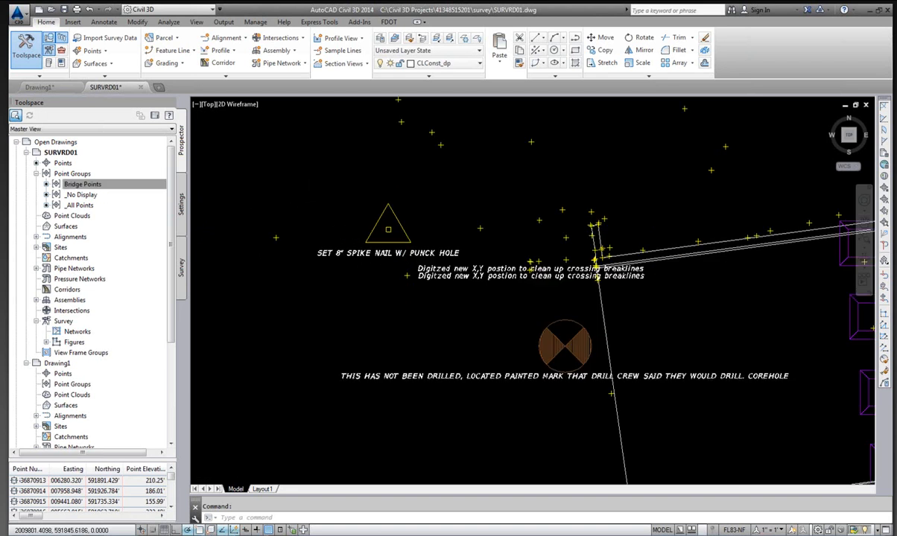
{"action": "scroll", "coordinate": [406, 251], "scroll_direction": "down", "scroll_amount": 2}
{"action": "scroll", "coordinate": [405, 250], "scroll_direction": "down", "scroll_amount": 5}
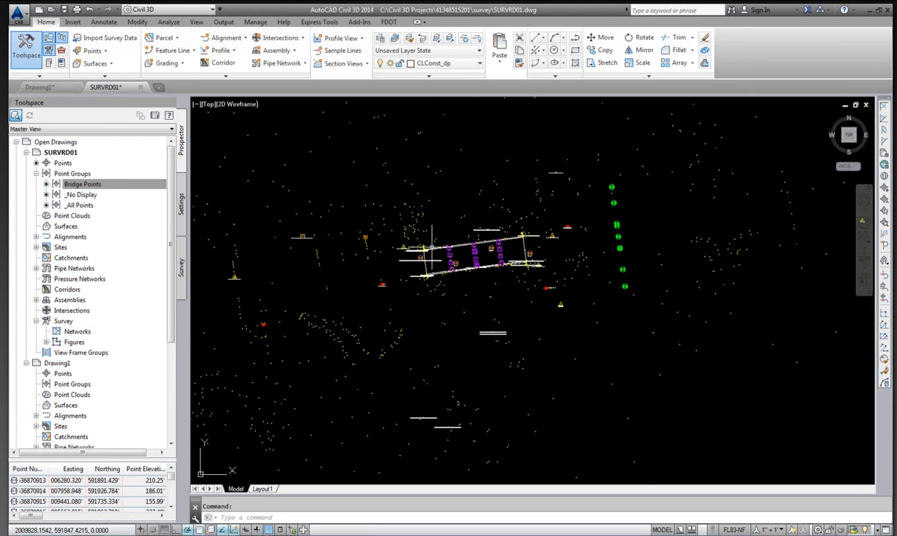
{"action": "scroll", "coordinate": [415, 258], "scroll_direction": "up", "scroll_amount": 8}
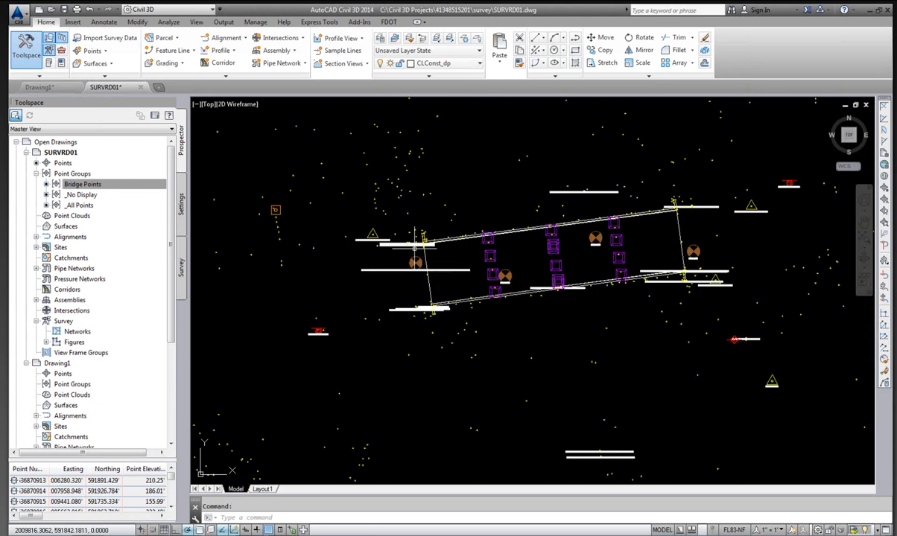
{"action": "scroll", "coordinate": [462, 257], "scroll_direction": "up", "scroll_amount": 2}
{"action": "scroll", "coordinate": [462, 257], "scroll_direction": "down", "scroll_amount": 5}
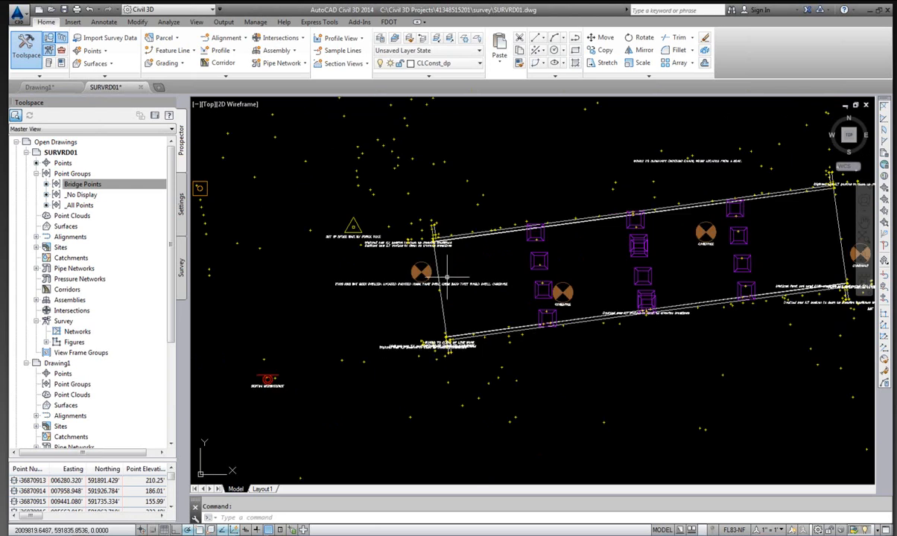
{"action": "scroll", "coordinate": [566, 182], "scroll_direction": "up", "scroll_amount": 7}
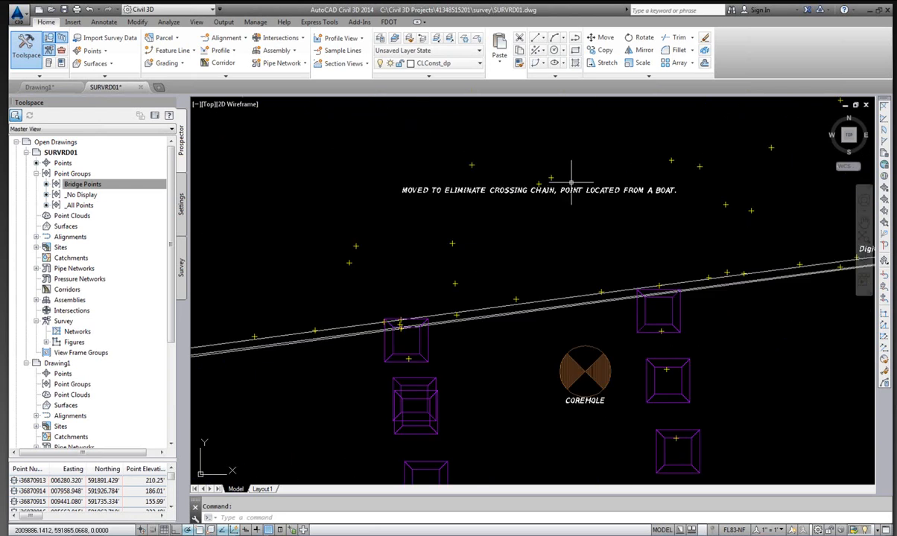
{"action": "scroll", "coordinate": [536, 175], "scroll_direction": "down", "scroll_amount": 3}
{"action": "scroll", "coordinate": [575, 182], "scroll_direction": "down", "scroll_amount": 2}
{"action": "scroll", "coordinate": [220, 265], "scroll_direction": "up", "scroll_amount": 4}
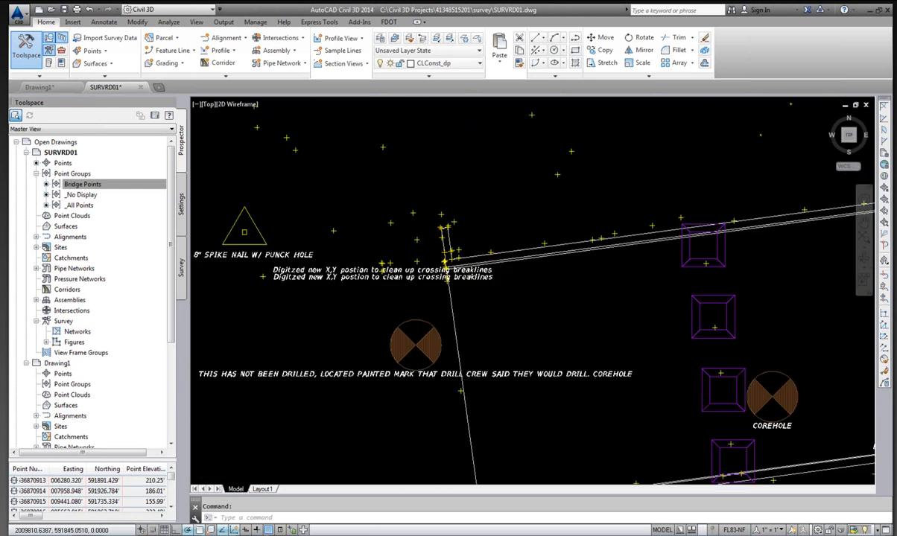
{"action": "scroll", "coordinate": [349, 258], "scroll_direction": "down", "scroll_amount": 2}
{"action": "scroll", "coordinate": [279, 244], "scroll_direction": "up", "scroll_amount": 4}
{"action": "scroll", "coordinate": [293, 245], "scroll_direction": "up", "scroll_amount": 2}
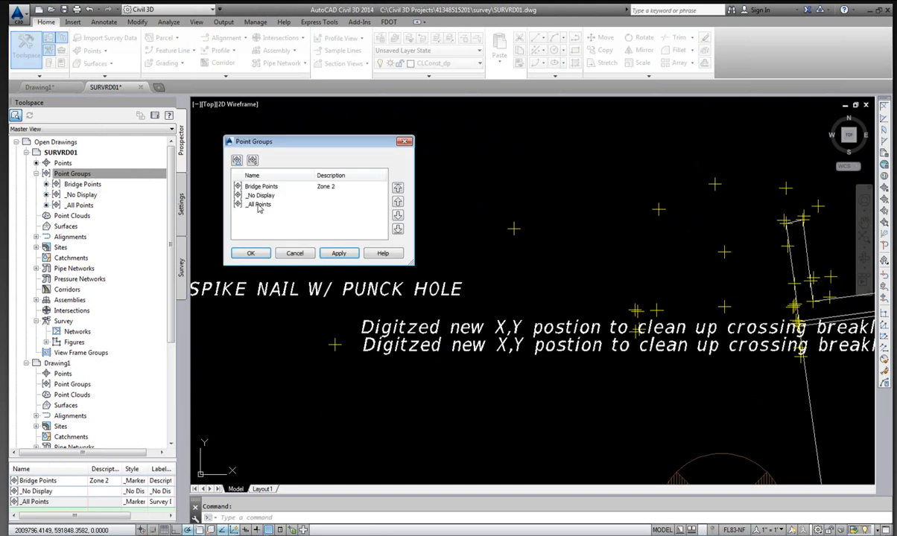
Move the _All Points group to the top of the point group display order.
{"action": "left_click", "coordinate": [258, 206]}
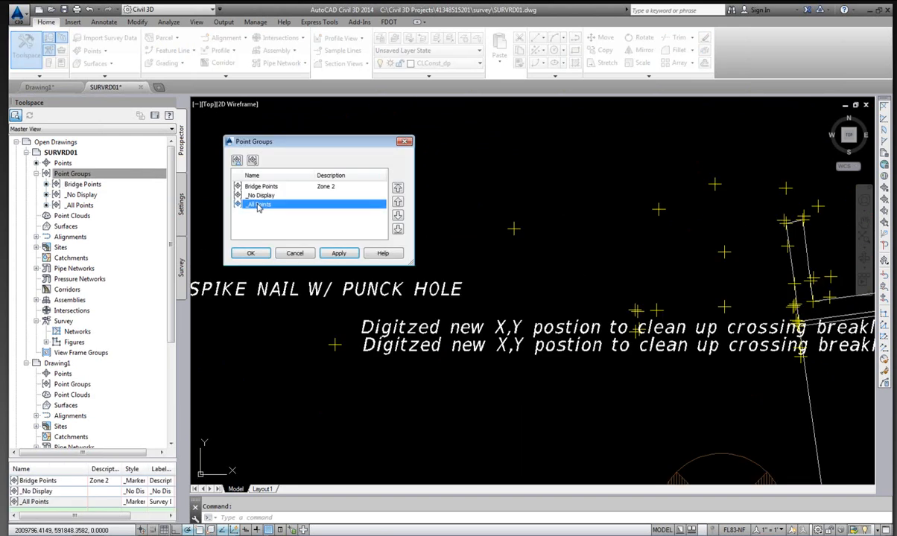
{"action": "left_click", "coordinate": [397, 189]}
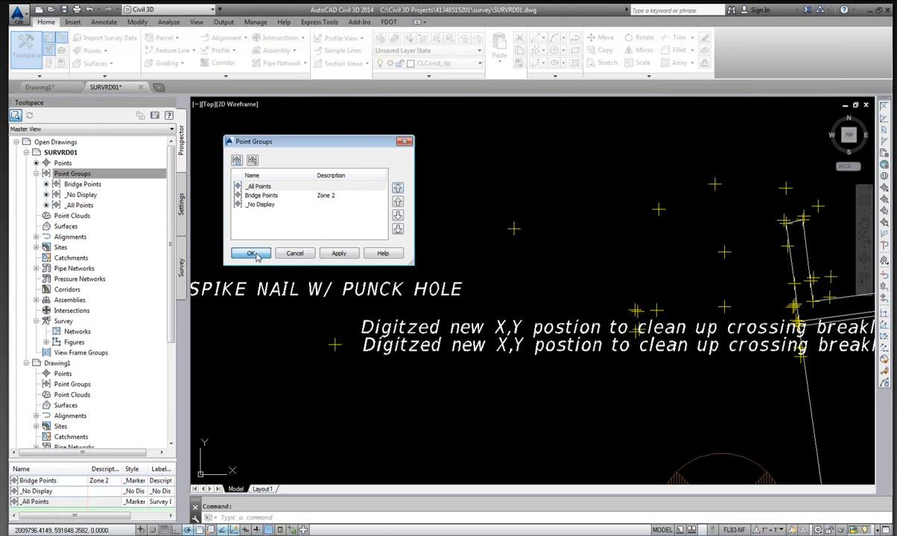
{"action": "left_click", "coordinate": [252, 254]}
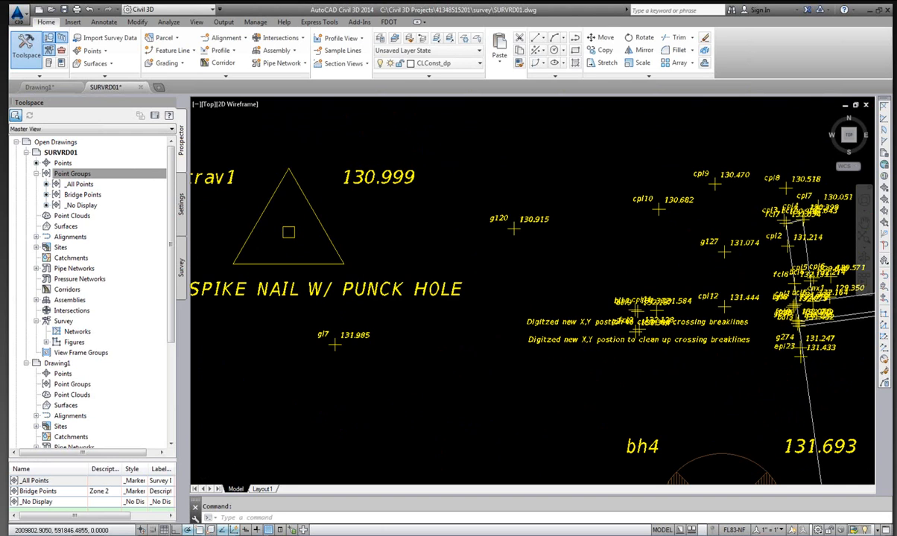
{"action": "scroll", "coordinate": [362, 240], "scroll_direction": "down", "scroll_amount": 5}
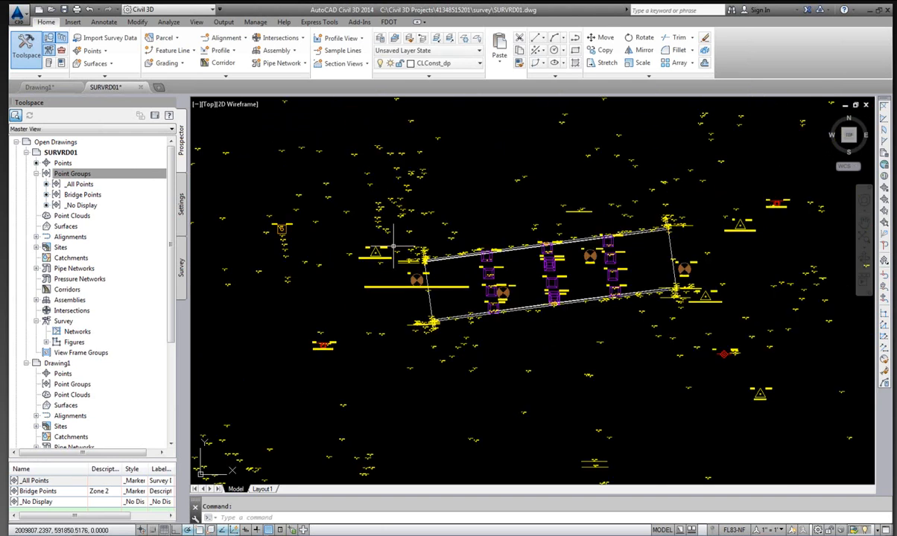
{"action": "scroll", "coordinate": [359, 237], "scroll_direction": "up", "scroll_amount": 4}
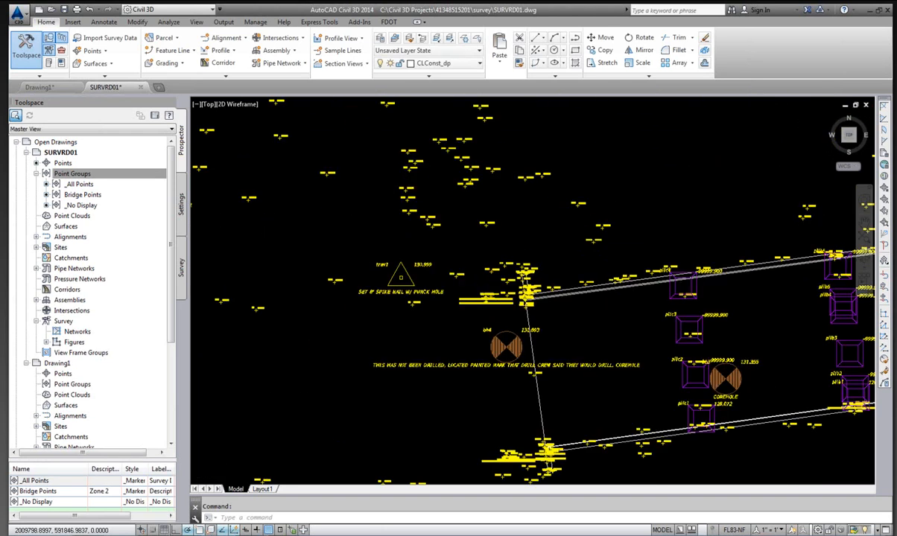
{"action": "scroll", "coordinate": [396, 285], "scroll_direction": "up", "scroll_amount": 2}
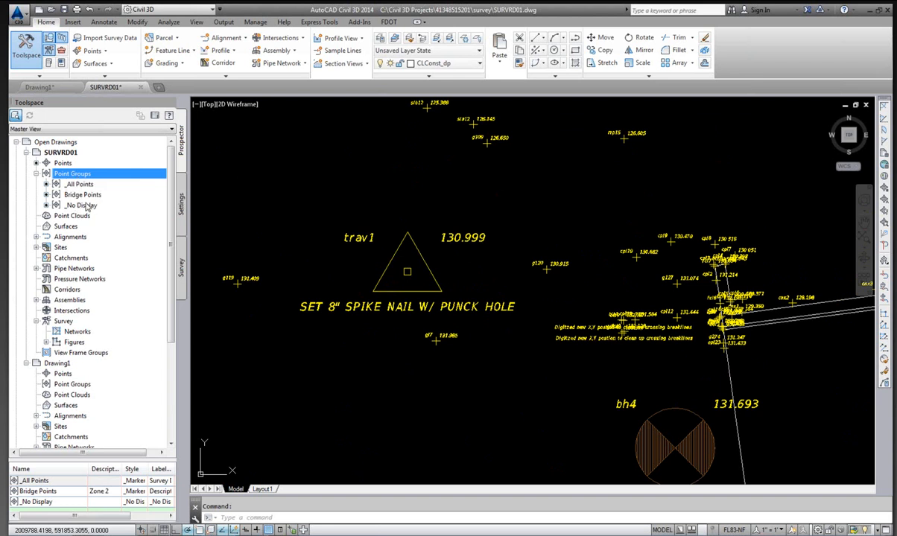
Reorder the point groups to Bridge Points, _No Display, then _All Points.
{"action": "right_click", "coordinate": [85, 174]}
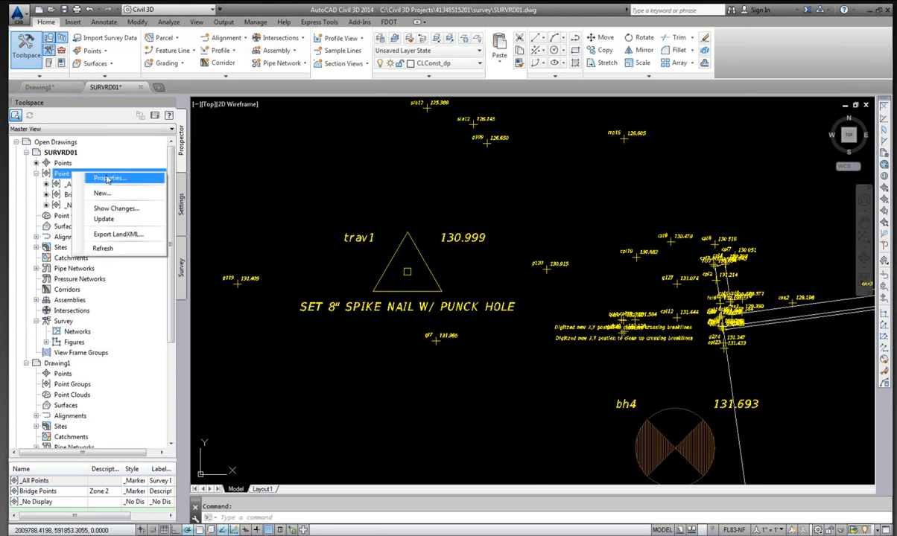
{"action": "left_click", "coordinate": [112, 178]}
{"action": "left_click", "coordinate": [272, 196]}
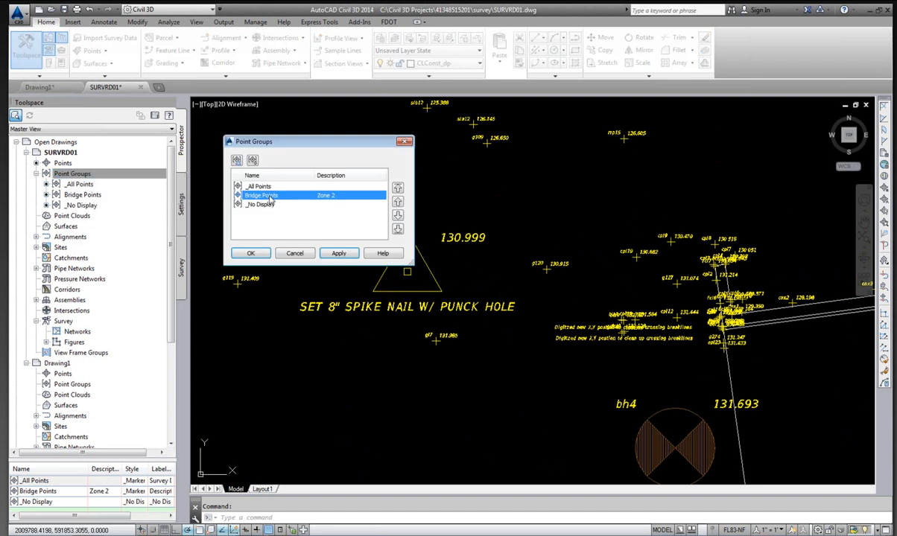
{"action": "left_click", "coordinate": [398, 188]}
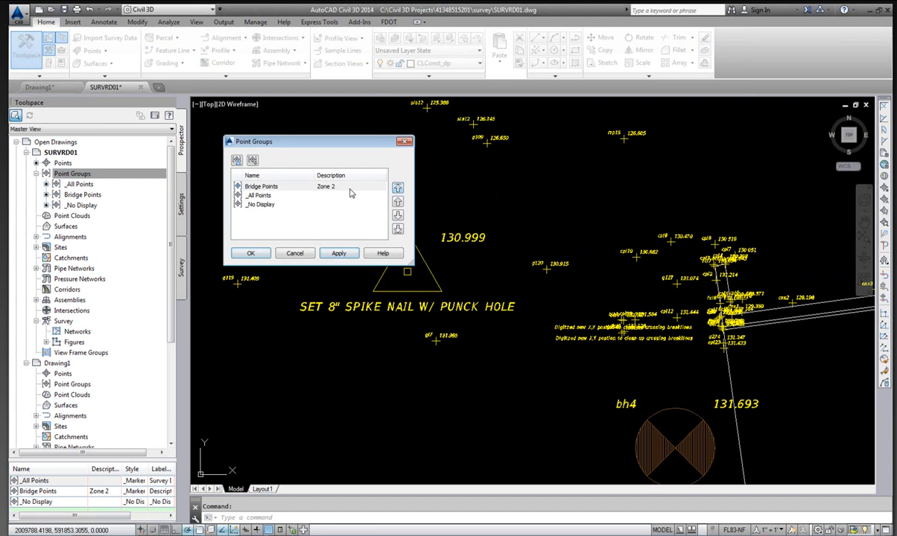
{"action": "left_click", "coordinate": [246, 204]}
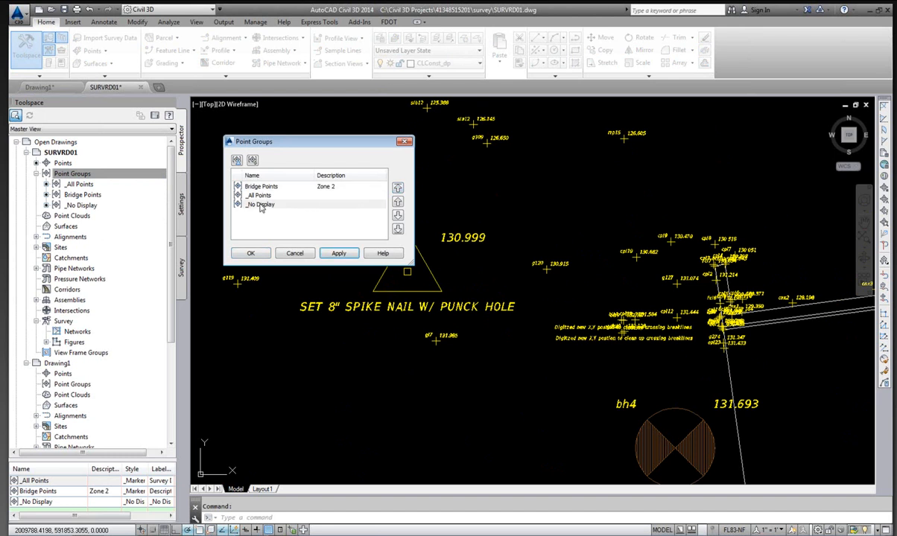
{"action": "left_click", "coordinate": [398, 201]}
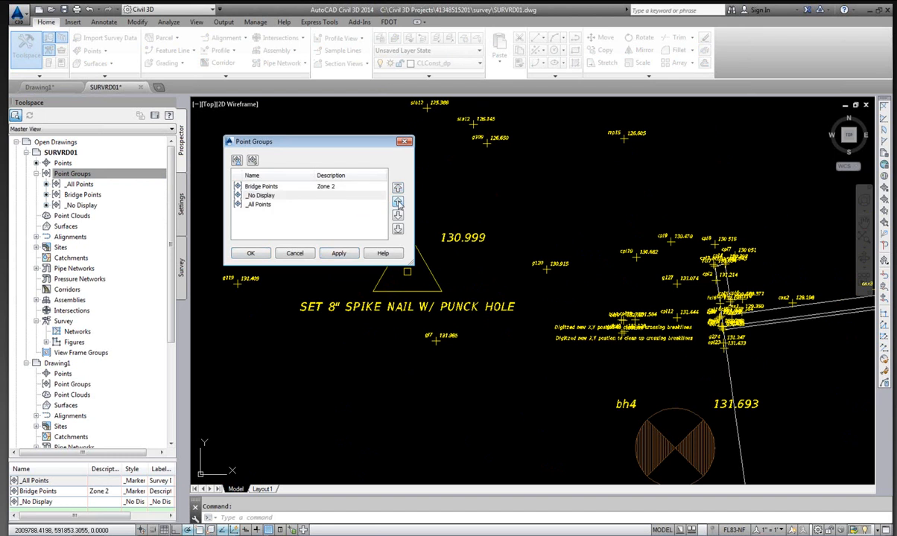
{"action": "left_click", "coordinate": [261, 186]}
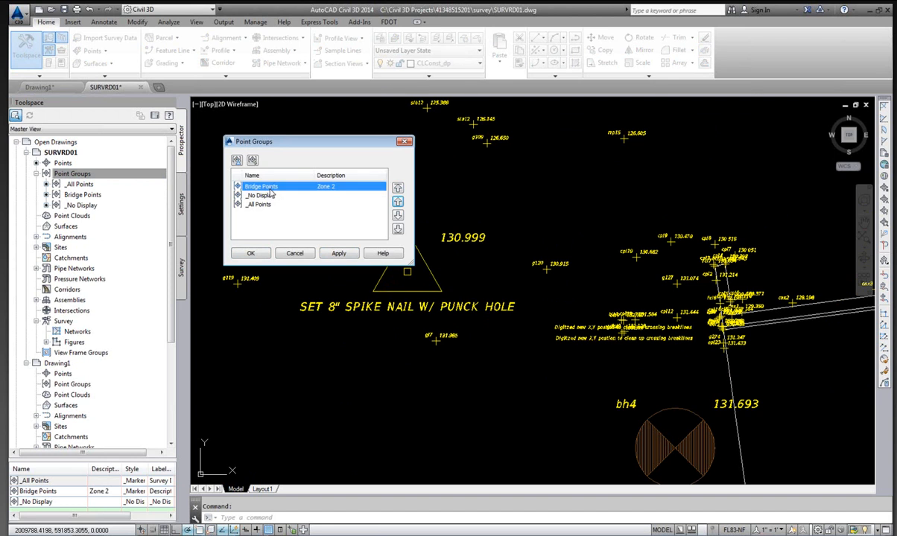
{"action": "left_click", "coordinate": [251, 254]}
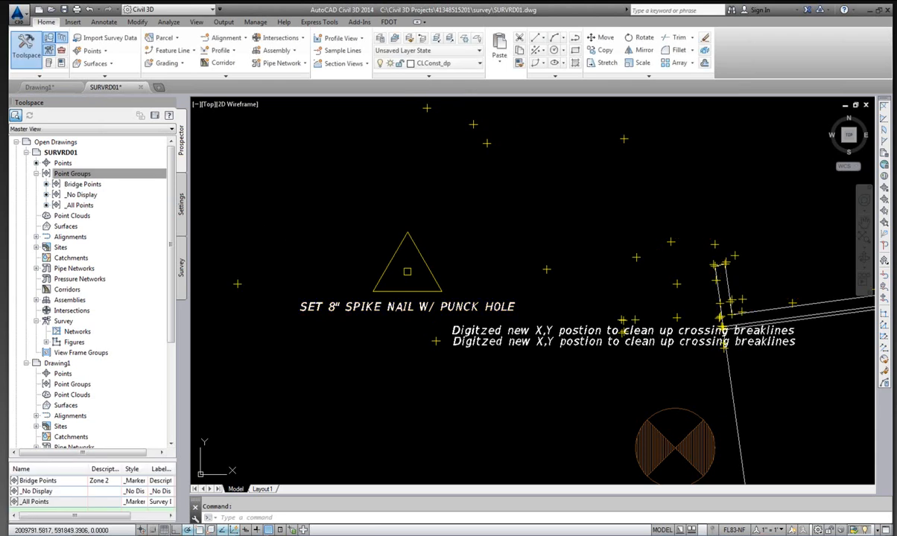
Override the Bridge Points group's point label style with _No Display (Default).
{"action": "scroll", "coordinate": [291, 246], "scroll_direction": "down", "scroll_amount": 4}
{"action": "scroll", "coordinate": [291, 240], "scroll_direction": "down", "scroll_amount": 4}
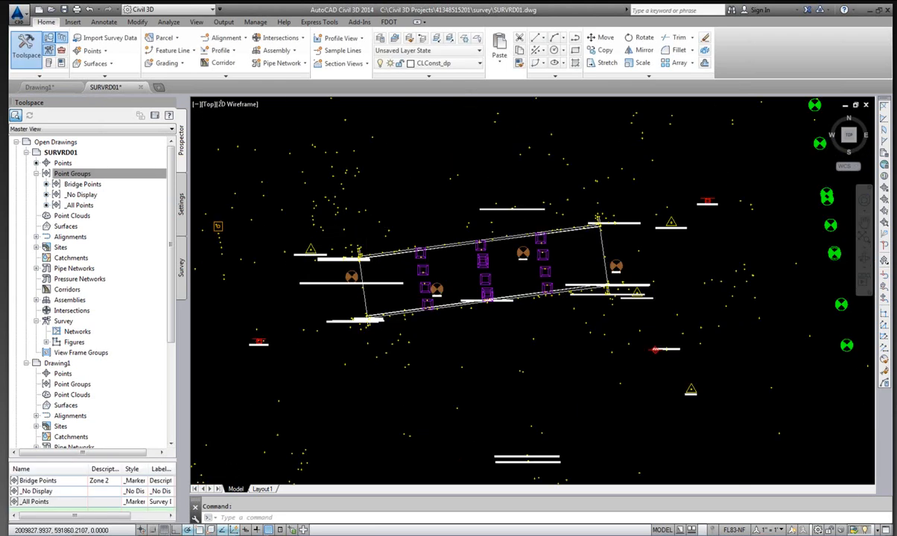
{"action": "scroll", "coordinate": [366, 212], "scroll_direction": "up", "scroll_amount": 4}
{"action": "scroll", "coordinate": [380, 226], "scroll_direction": "down", "scroll_amount": 4}
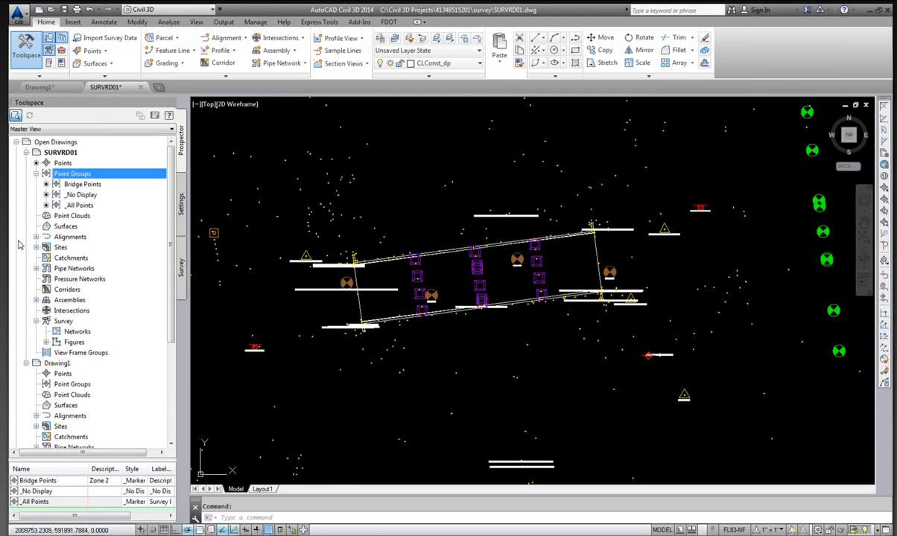
{"action": "left_click", "coordinate": [80, 184]}
{"action": "right_click", "coordinate": [95, 185]}
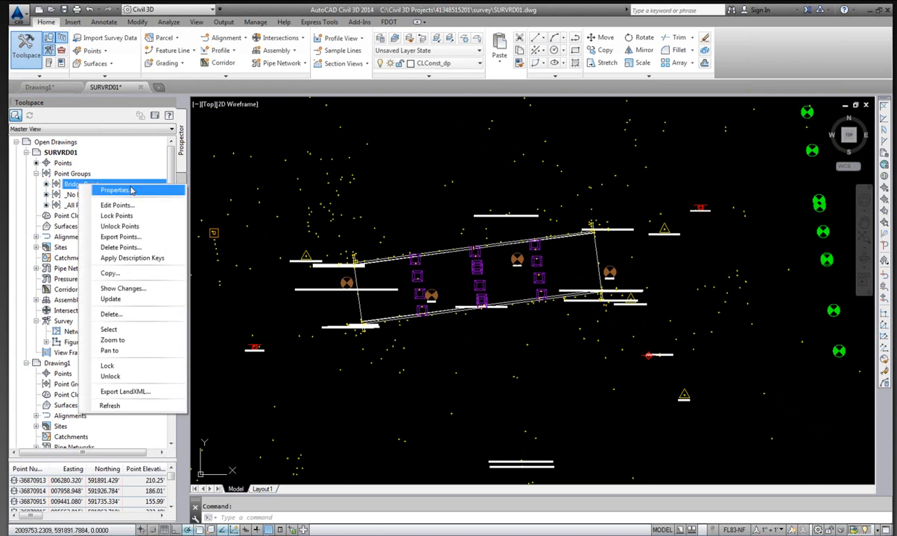
{"action": "left_click", "coordinate": [125, 192]}
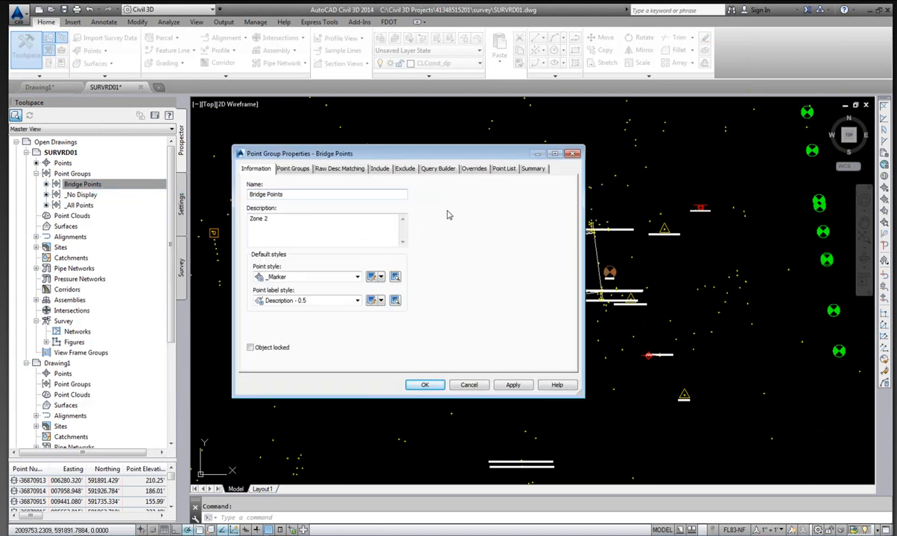
{"action": "left_click", "coordinate": [474, 169]}
{"action": "left_click", "coordinate": [254, 227]}
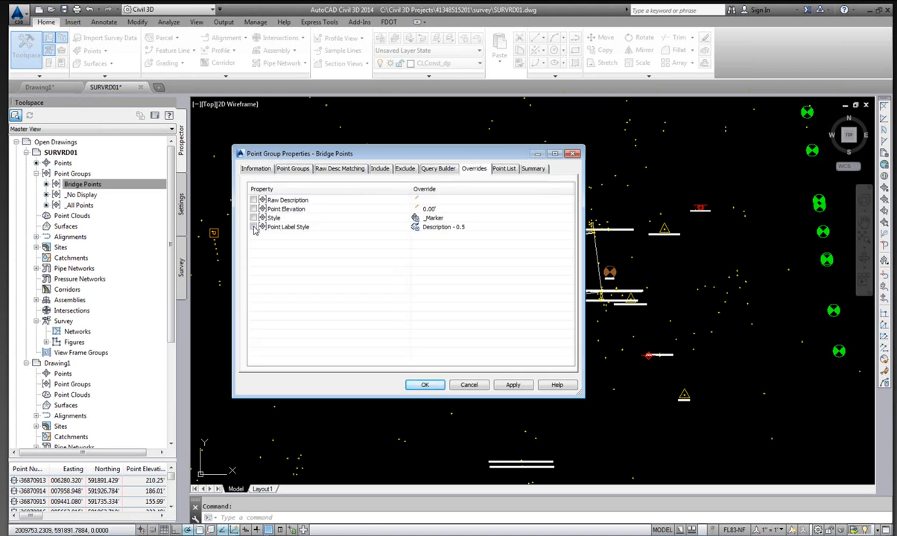
{"action": "left_click", "coordinate": [456, 228]}
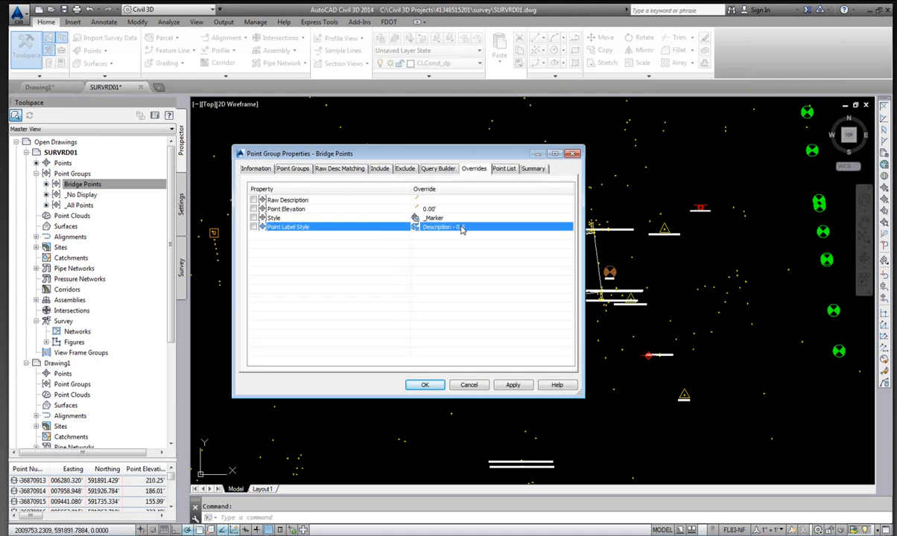
{"action": "left_click", "coordinate": [461, 229]}
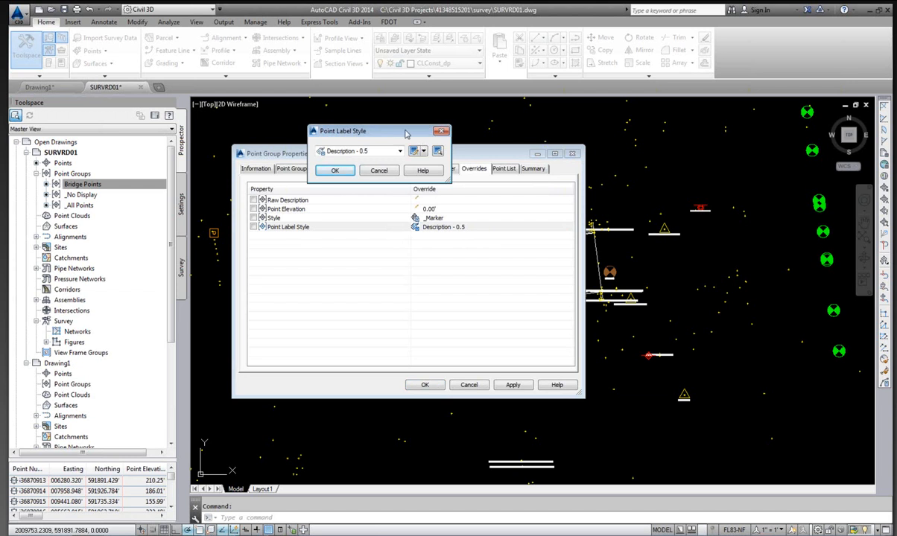
{"action": "left_click", "coordinate": [375, 151]}
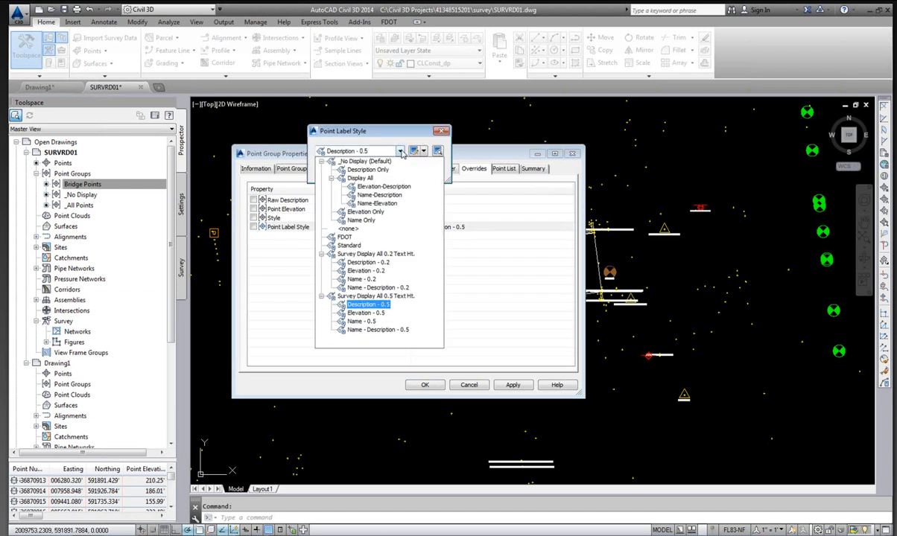
{"action": "left_click", "coordinate": [364, 161]}
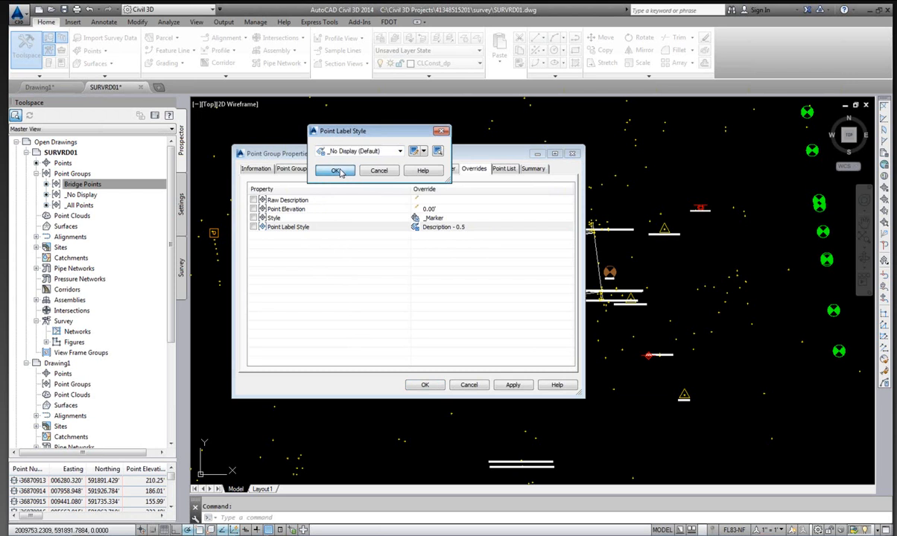
{"action": "left_click", "coordinate": [336, 171]}
{"action": "left_click", "coordinate": [436, 387]}
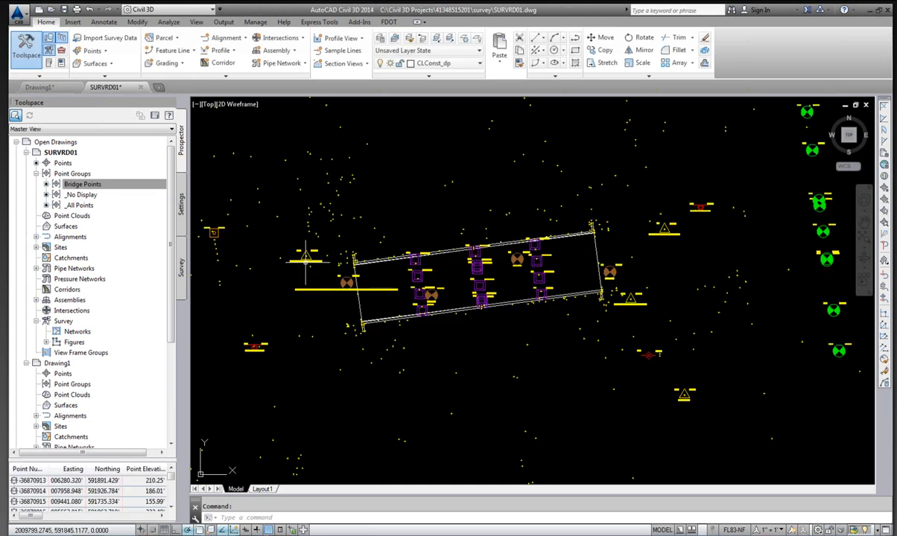
Open the Bridge Points group's query builder and enable query modification.
{"action": "scroll", "coordinate": [281, 254], "scroll_direction": "up", "scroll_amount": 5}
{"action": "left_click", "coordinate": [77, 185]}
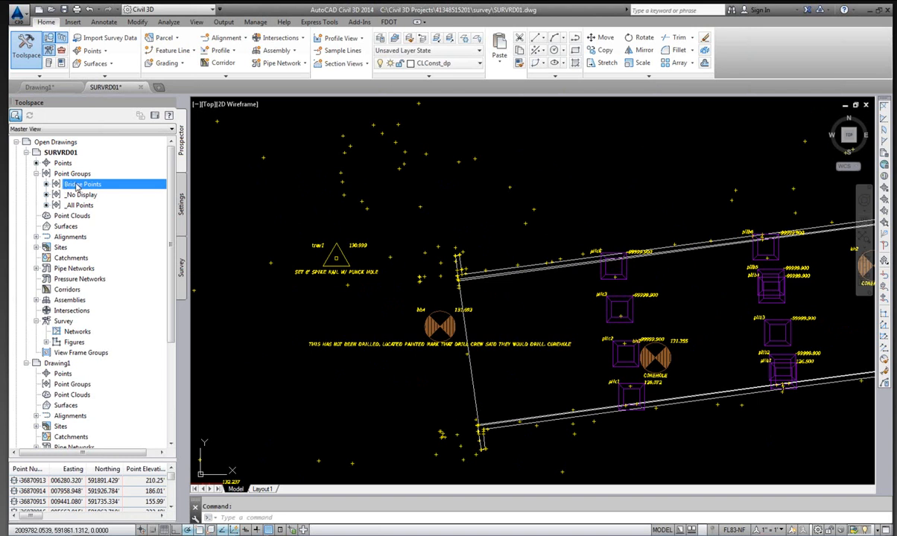
{"action": "right_click", "coordinate": [77, 184]}
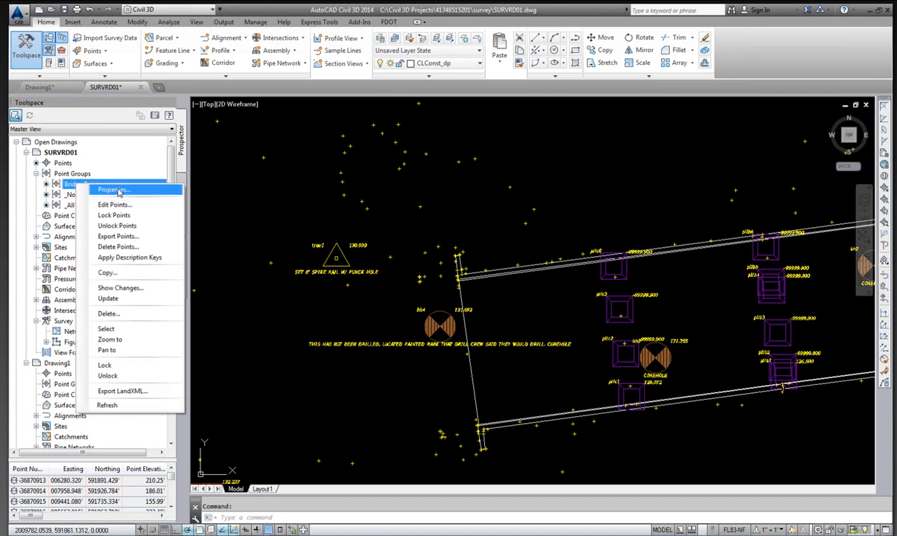
{"action": "left_click", "coordinate": [119, 190]}
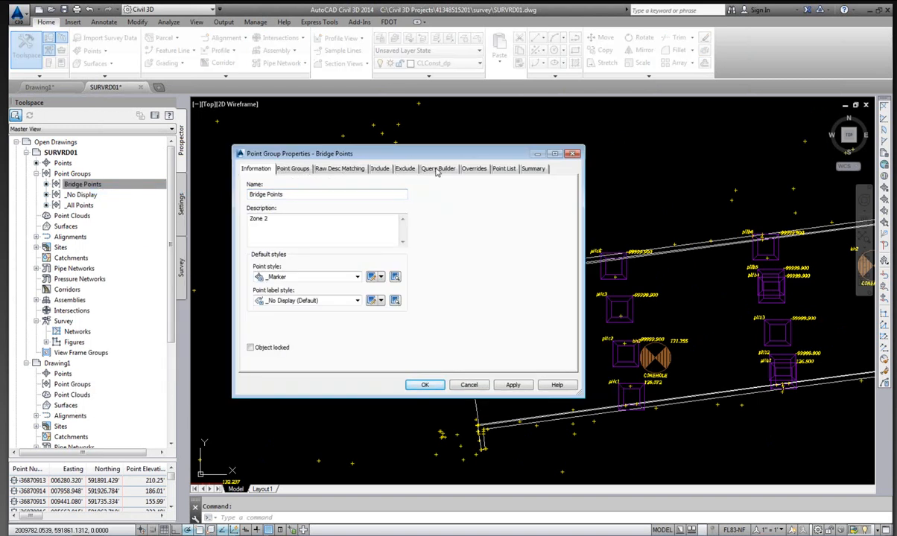
{"action": "left_click", "coordinate": [439, 169]}
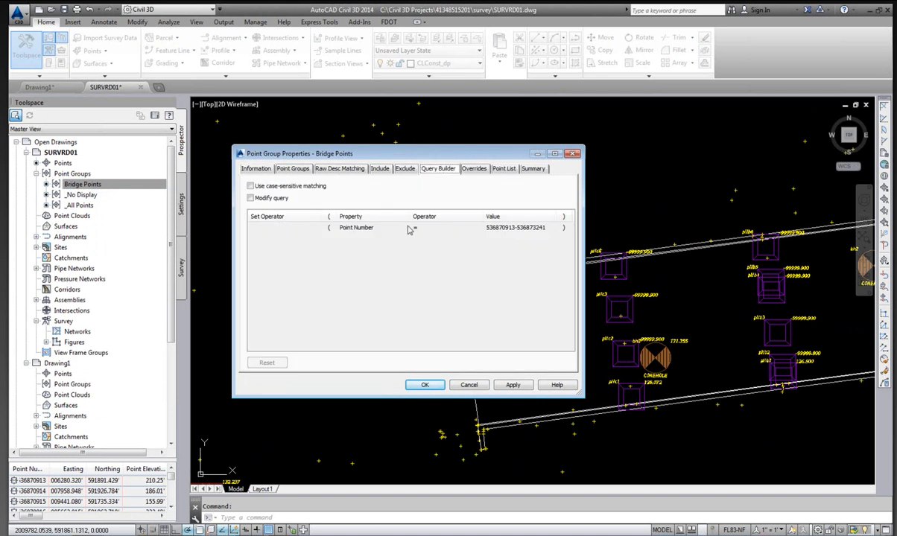
{"action": "left_click", "coordinate": [250, 198]}
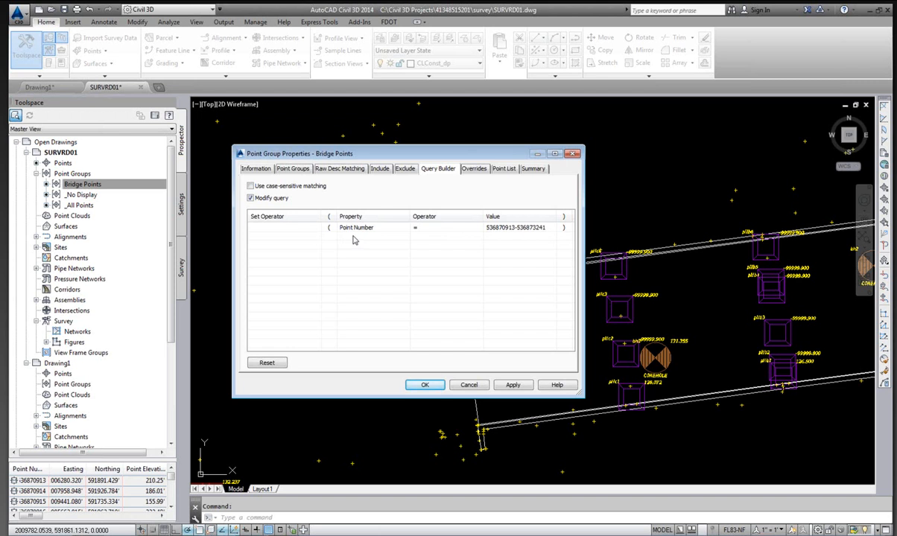
Insert a new row in the Bridge Points query and set its operator to AND.
{"action": "right_click", "coordinate": [355, 240]}
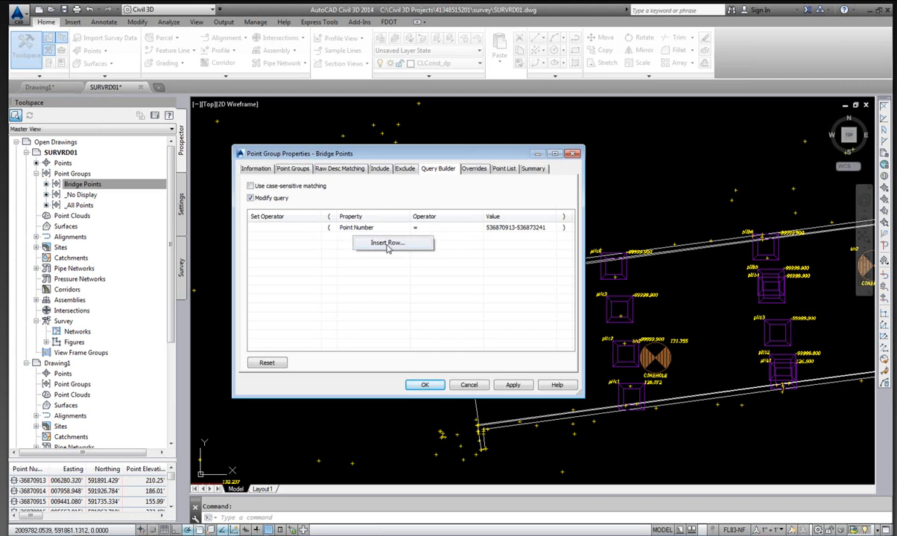
{"action": "left_click", "coordinate": [372, 242]}
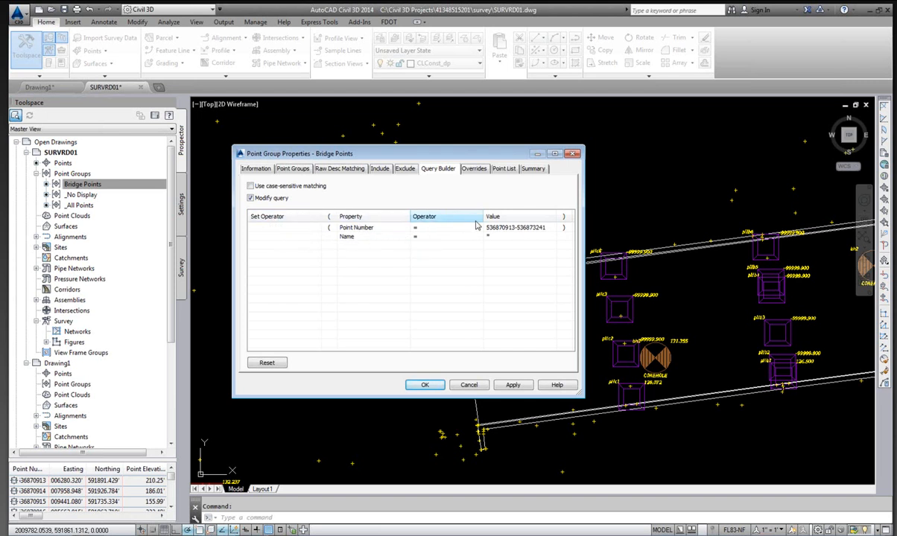
{"action": "left_click", "coordinate": [290, 237]}
{"action": "left_click", "coordinate": [290, 237]}
{"action": "left_click", "coordinate": [310, 238]}
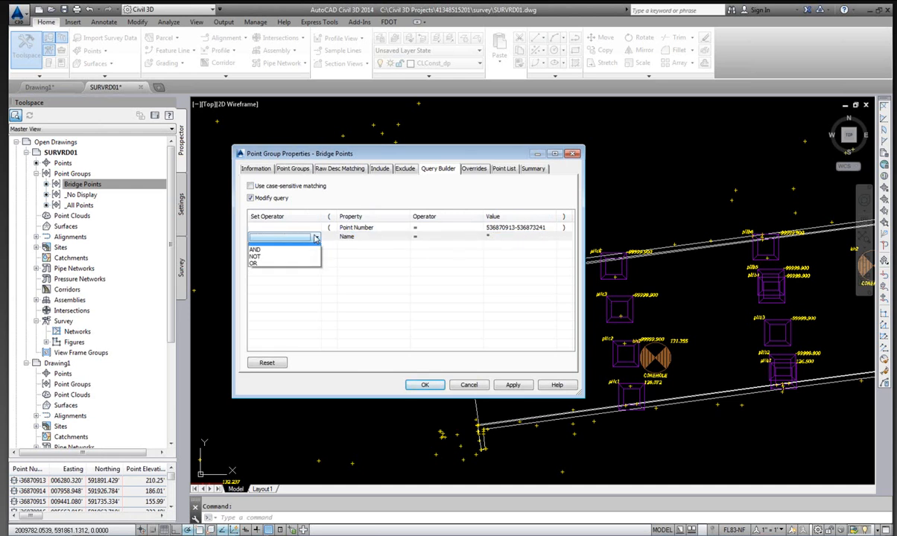
{"action": "left_click", "coordinate": [269, 255]}
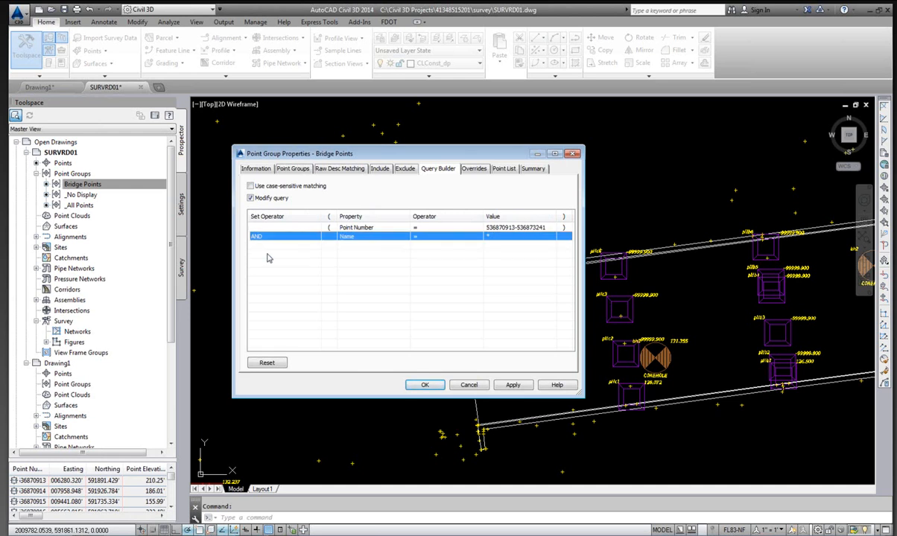
Set the new row's property to Point.CgPoint.zoneNumber with value 2 and accept the point group properties.
{"action": "left_click", "coordinate": [363, 238]}
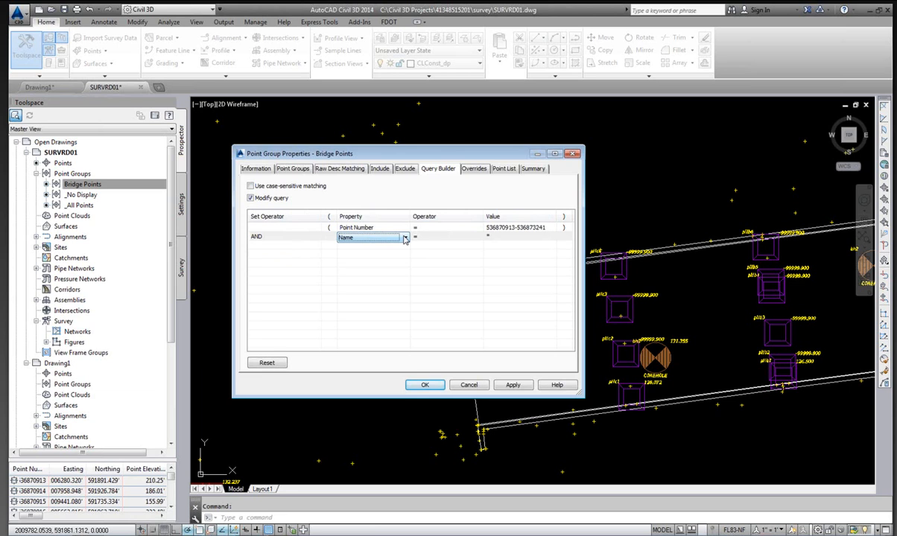
{"action": "left_click", "coordinate": [405, 238]}
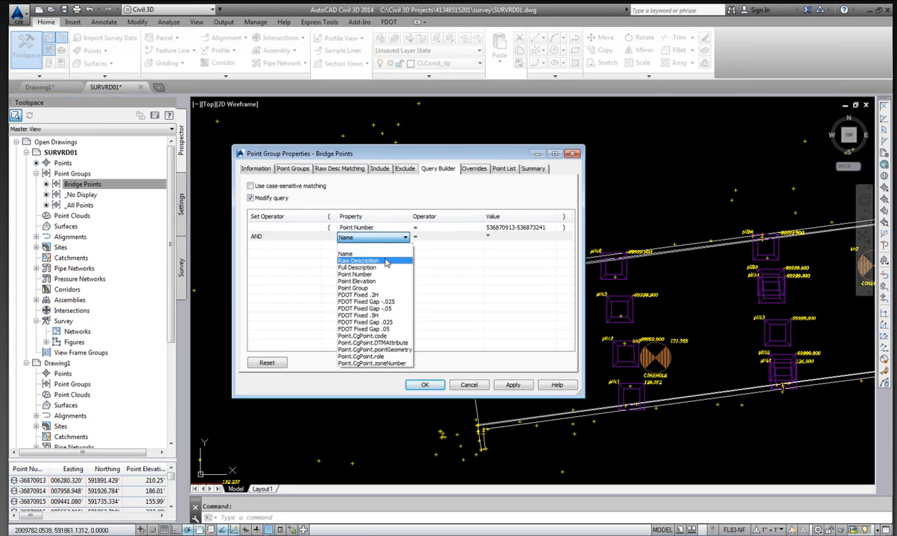
{"action": "left_click", "coordinate": [383, 364]}
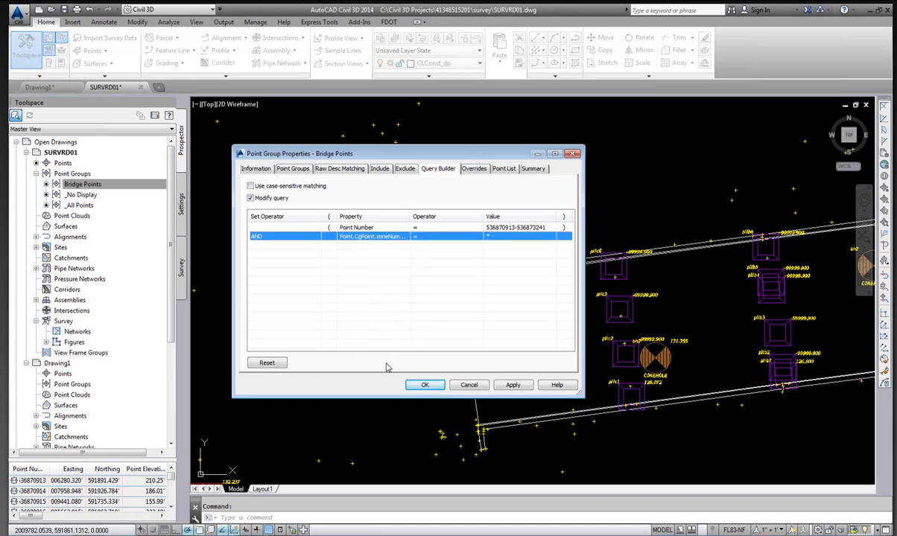
{"action": "left_click", "coordinate": [497, 238]}
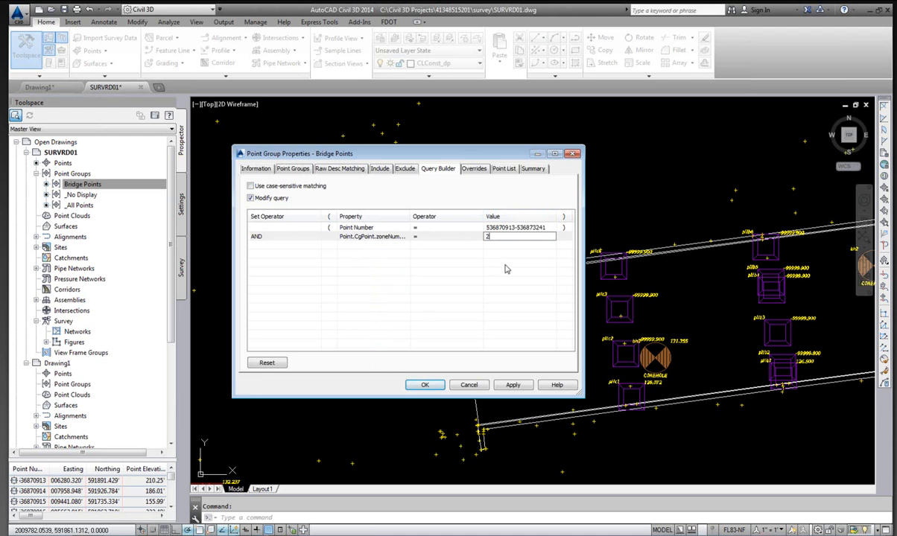
{"action": "key", "text": "Return"}
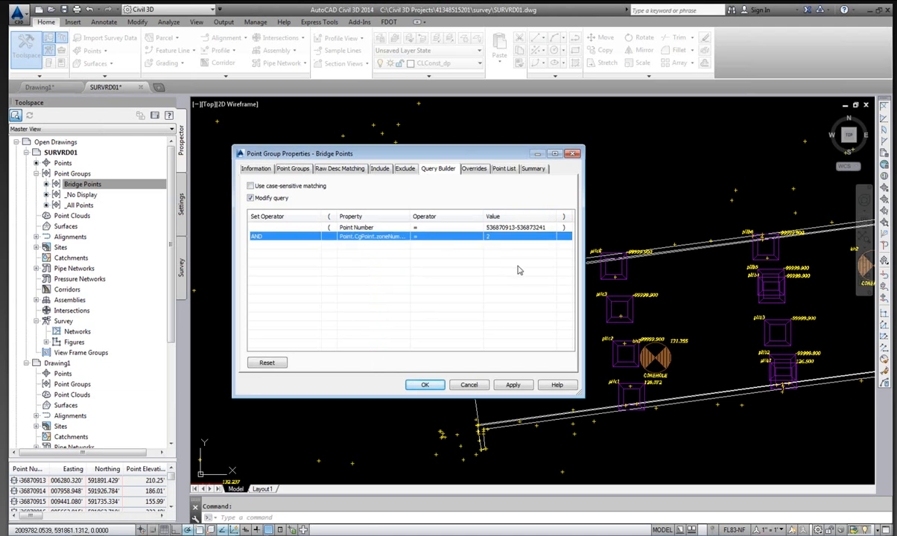
{"action": "left_click", "coordinate": [426, 386]}
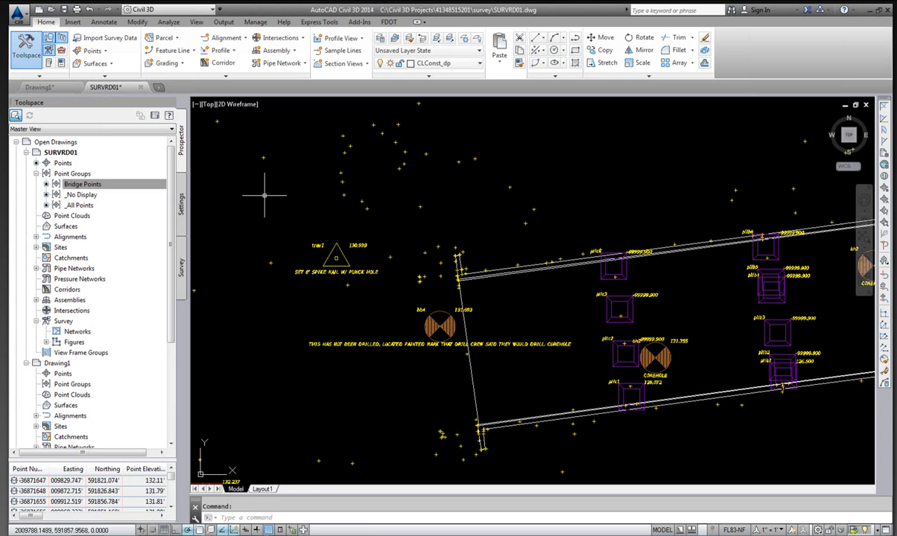
Regenerate the drawing and inspect the labeled bridge points.
{"action": "scroll", "coordinate": [265, 190], "scroll_direction": "down", "scroll_amount": 4}
{"action": "scroll", "coordinate": [405, 260], "scroll_direction": "down", "scroll_amount": 2}
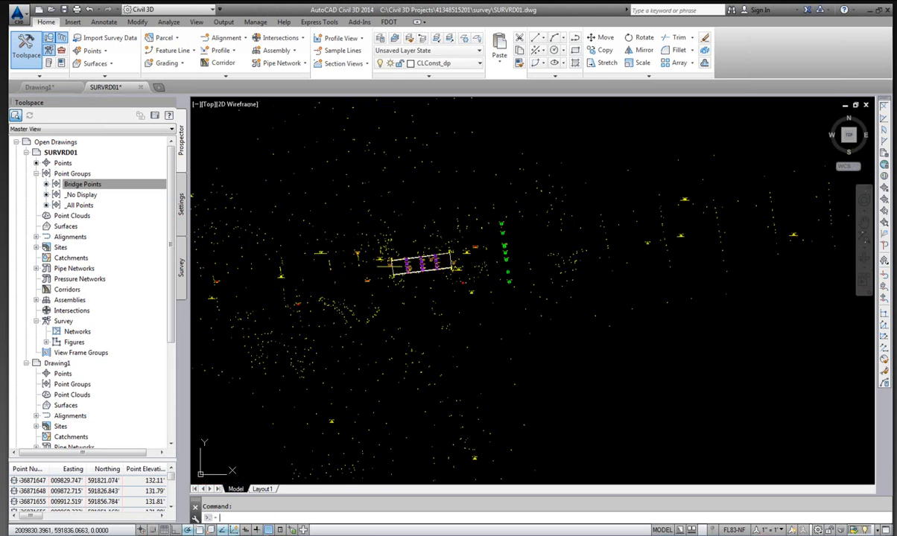
{"action": "type", "text": "regen"}
{"action": "key", "text": "Return"}
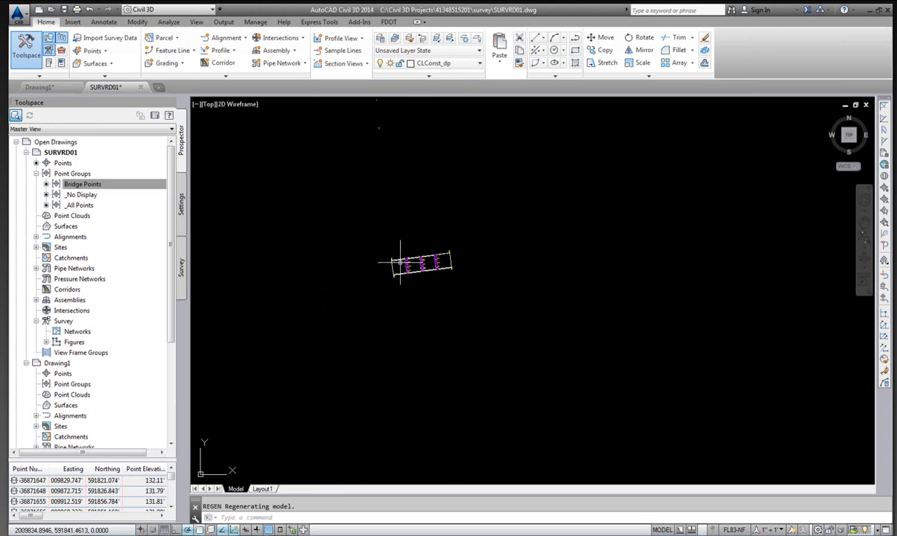
{"action": "scroll", "coordinate": [414, 272], "scroll_direction": "up", "scroll_amount": 3}
{"action": "scroll", "coordinate": [414, 271], "scroll_direction": "up", "scroll_amount": 5}
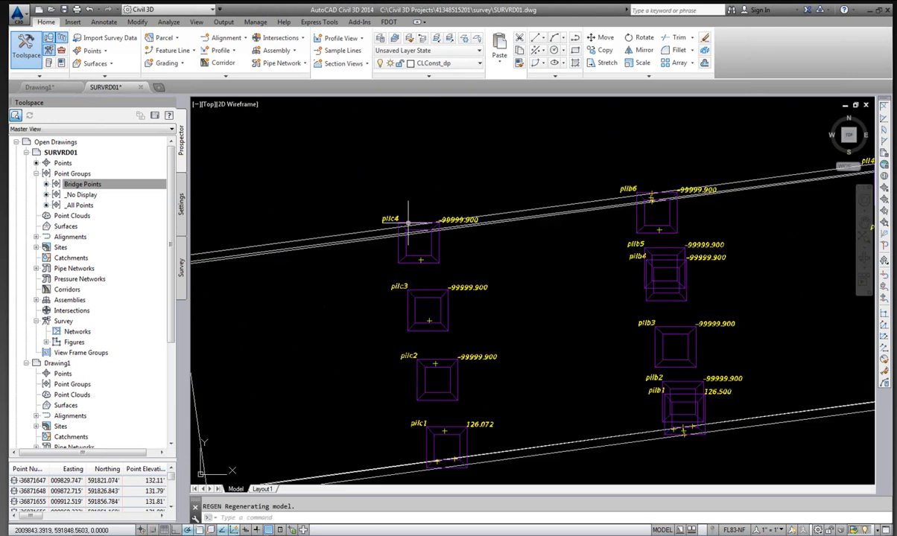
{"action": "scroll", "coordinate": [432, 222], "scroll_direction": "up", "scroll_amount": 3}
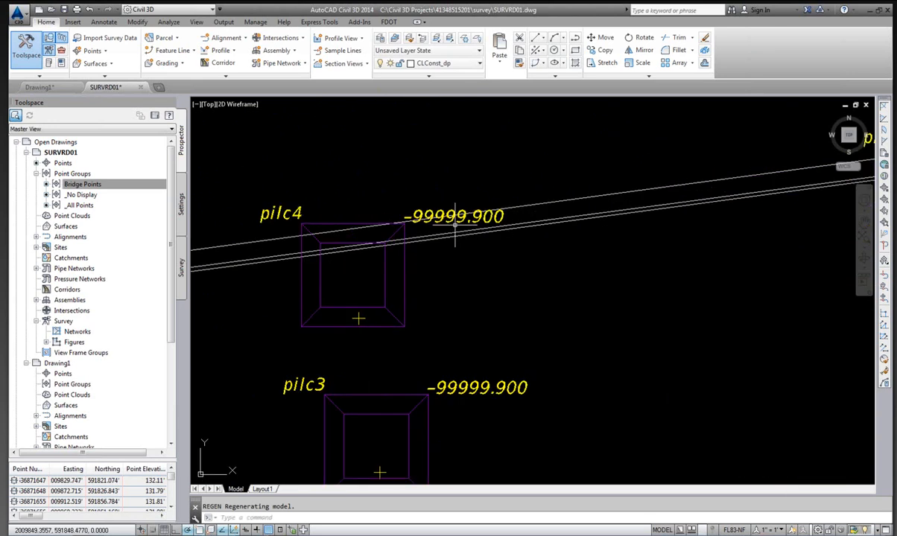
{"action": "scroll", "coordinate": [456, 221], "scroll_direction": "down", "scroll_amount": 2}
{"action": "scroll", "coordinate": [417, 234], "scroll_direction": "down", "scroll_amount": 3}
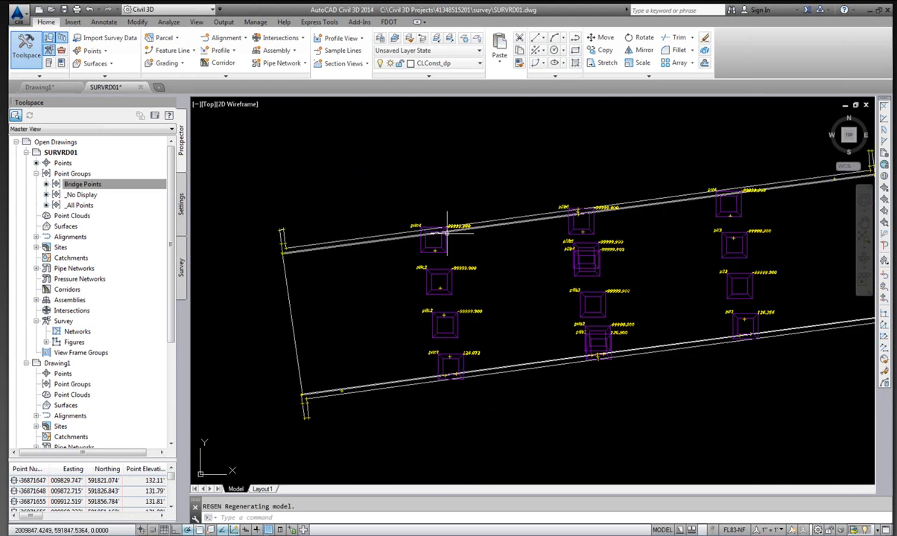
{"action": "scroll", "coordinate": [472, 223], "scroll_direction": "up", "scroll_amount": 2}
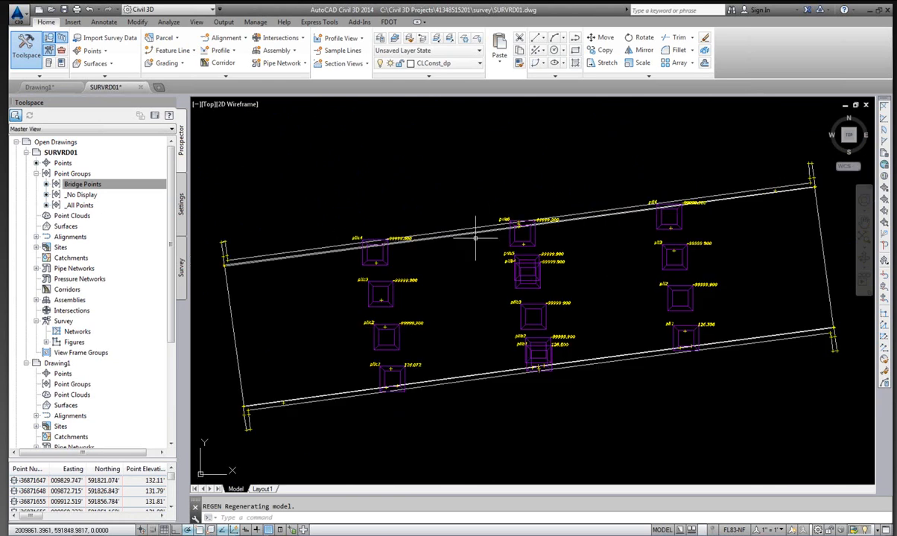
Browse the Bridge Points group and the survey figures in the drawing's Prospector tree.
{"action": "left_click", "coordinate": [112, 184]}
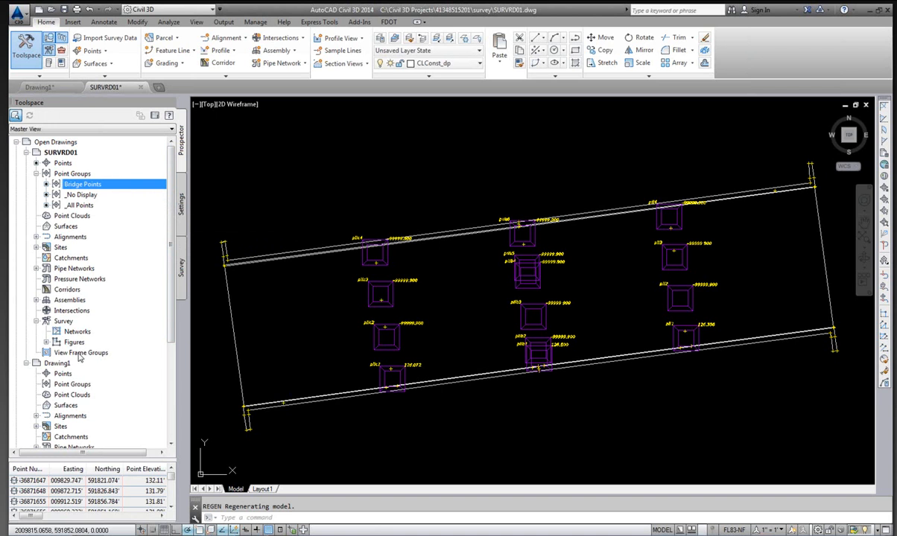
{"action": "left_click", "coordinate": [46, 342]}
{"action": "scroll", "coordinate": [86, 281], "scroll_direction": "down", "scroll_amount": 3}
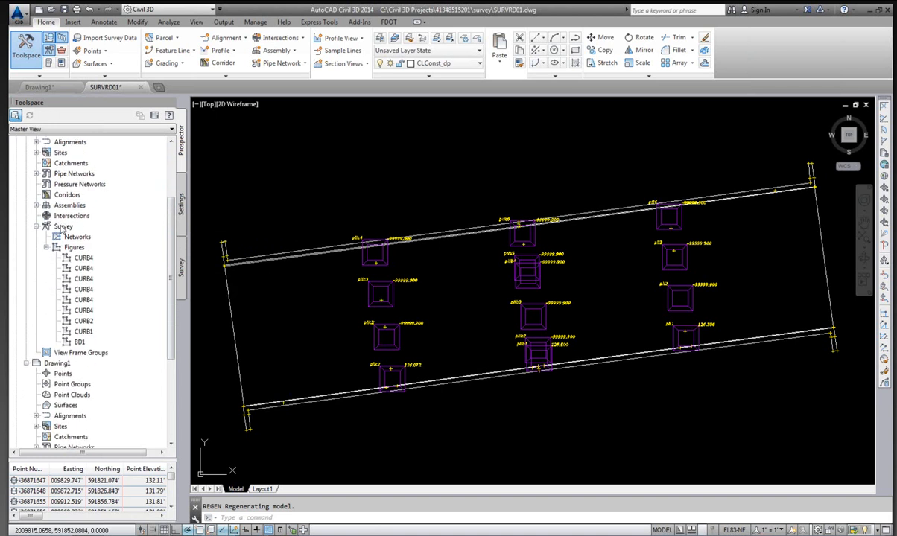
{"action": "left_click", "coordinate": [75, 249]}
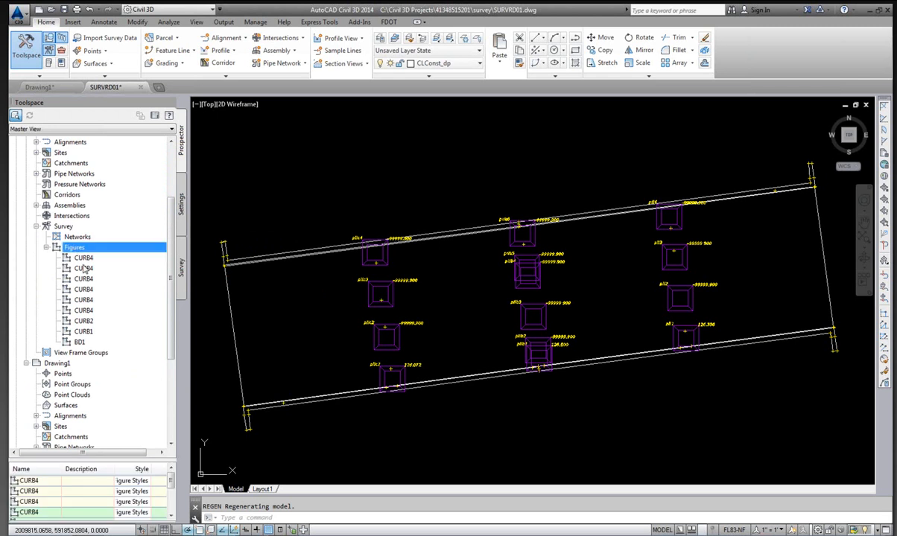
{"action": "left_click", "coordinate": [84, 259]}
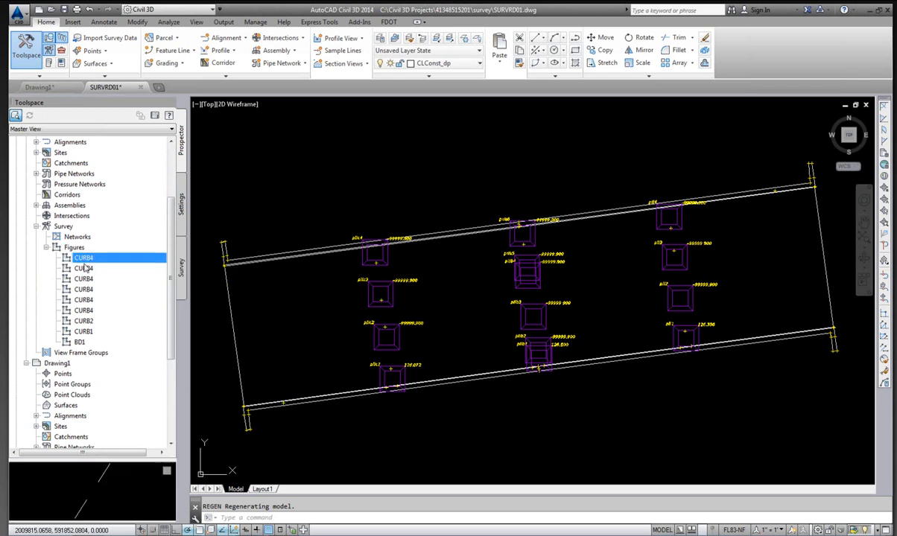
{"action": "left_click", "coordinate": [86, 269]}
{"action": "left_click", "coordinate": [84, 279]}
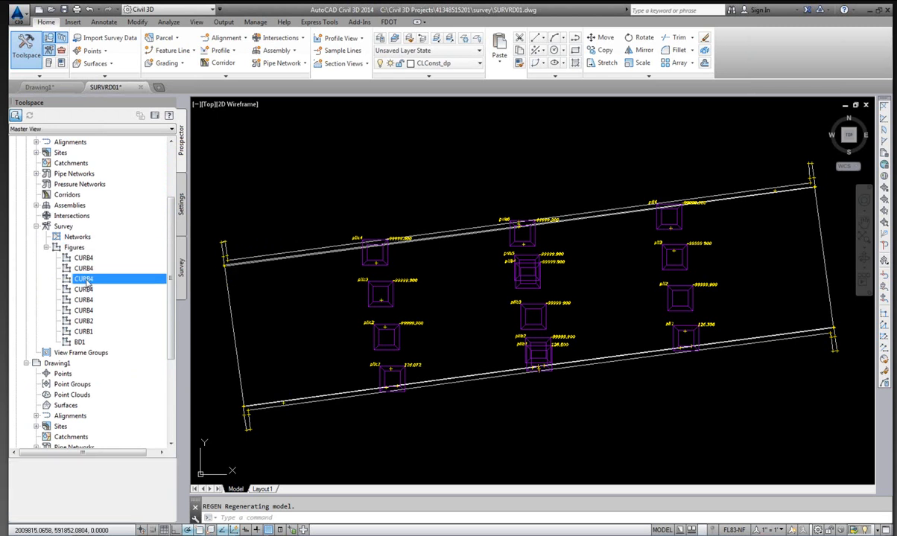
{"action": "scroll", "coordinate": [171, 246], "scroll_direction": "up", "scroll_amount": 3}
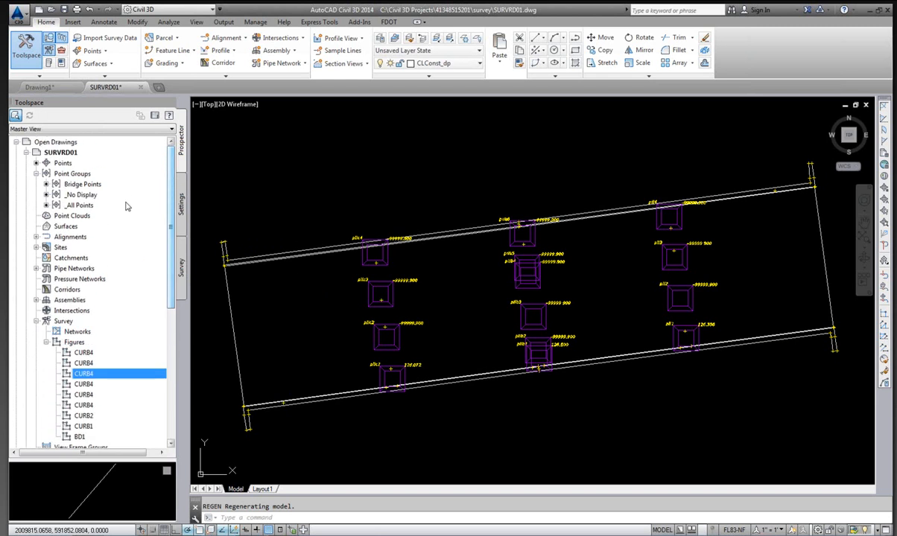
{"action": "left_click", "coordinate": [36, 321]}
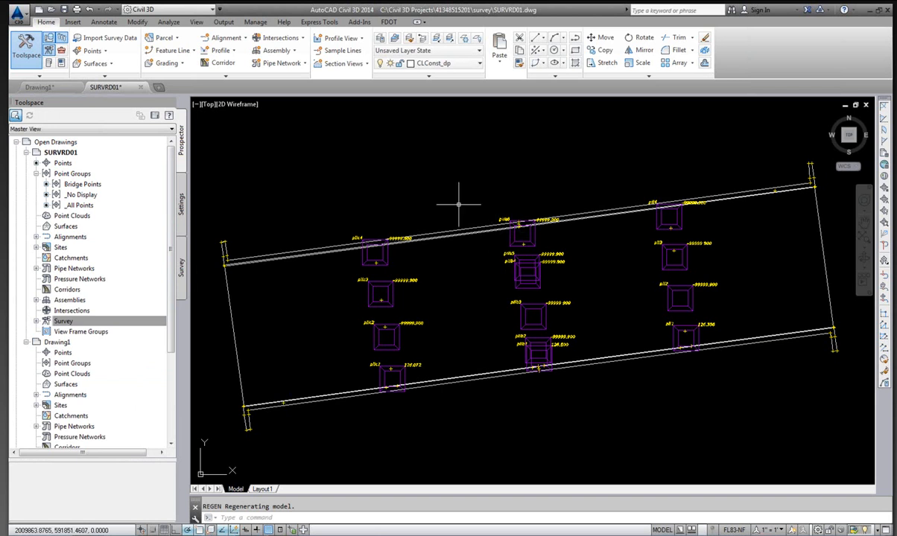
Save the SURVRD01 drawing.
{"action": "left_click", "coordinate": [22, 16]}
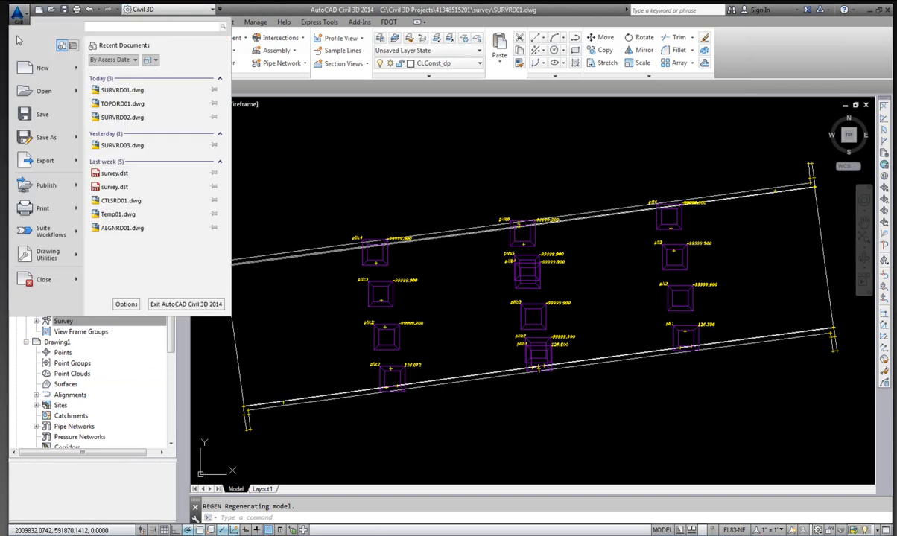
{"action": "left_click", "coordinate": [38, 114]}
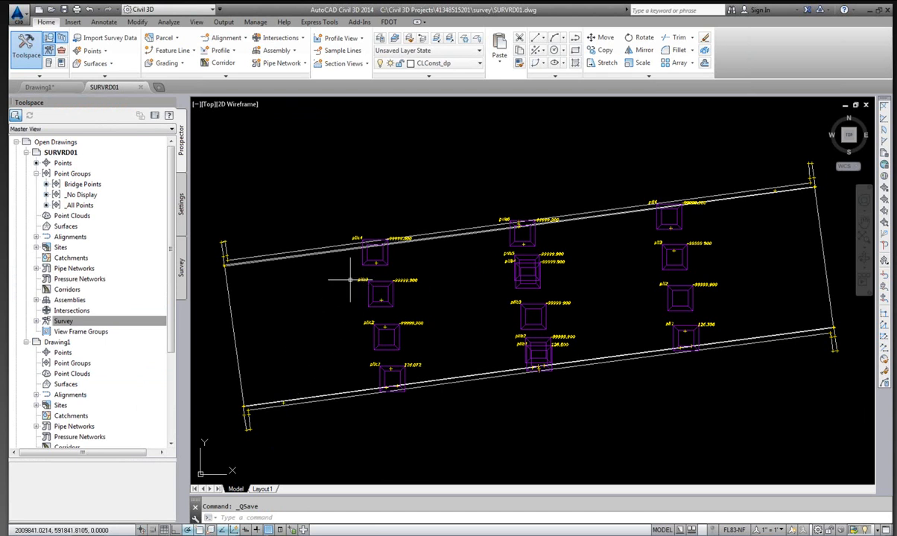
Switch to Windows Explorer and open the CAiCE_Jobs\4134851 folder on the data drive.
{"action": "left_click", "coordinate": [144, 492]}
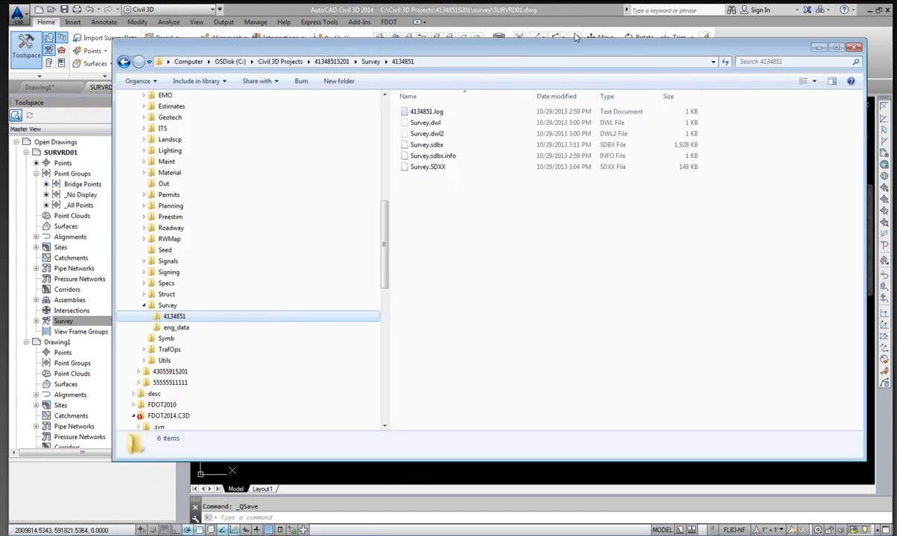
{"action": "left_click_drag", "start_coordinate": [385, 233], "coordinate": [383, 125]}
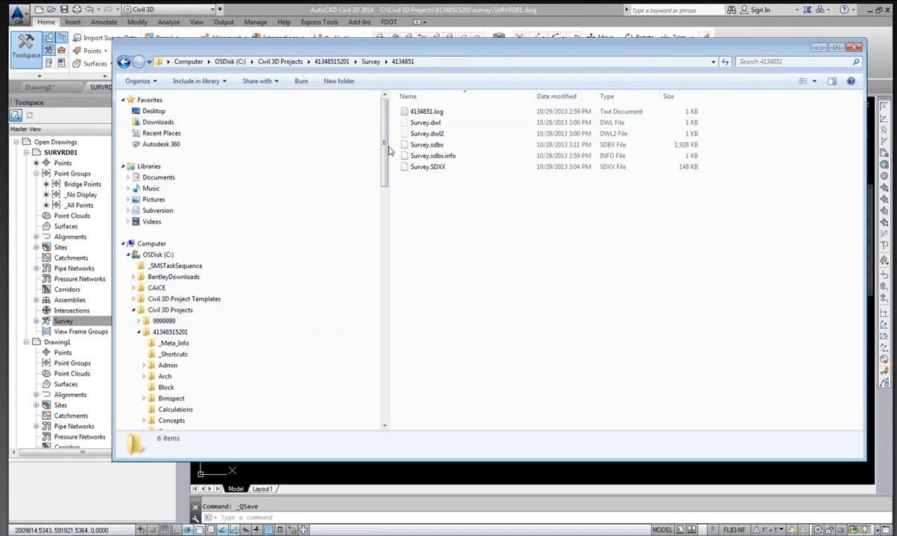
{"action": "left_click_drag", "start_coordinate": [386, 148], "coordinate": [386, 194]}
{"action": "scroll", "coordinate": [201, 259], "scroll_direction": "up", "scroll_amount": 4}
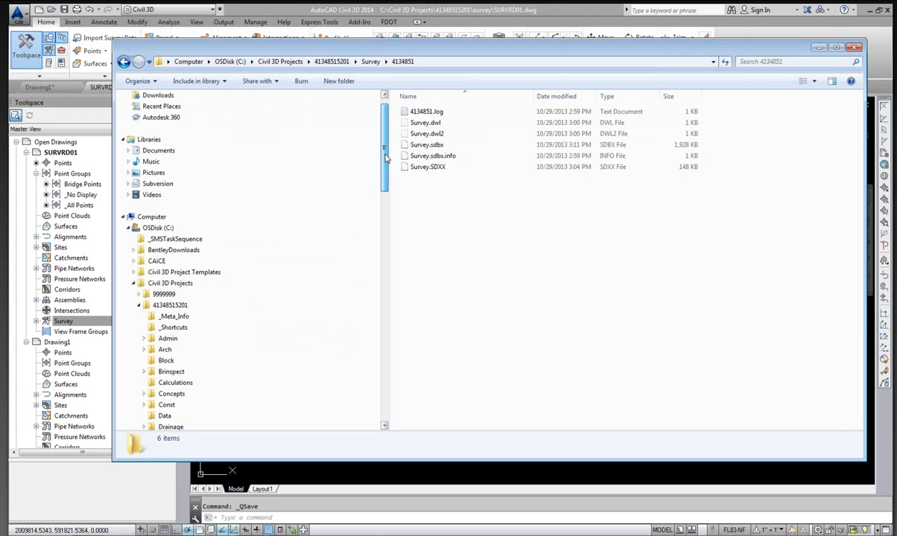
{"action": "mouse_move", "coordinate": [386, 147]}
{"action": "left_mouse_down"}
{"action": "mouse_move", "coordinate": [387, 305]}
{"action": "mouse_move", "coordinate": [379, 164]}
{"action": "left_mouse_up"}
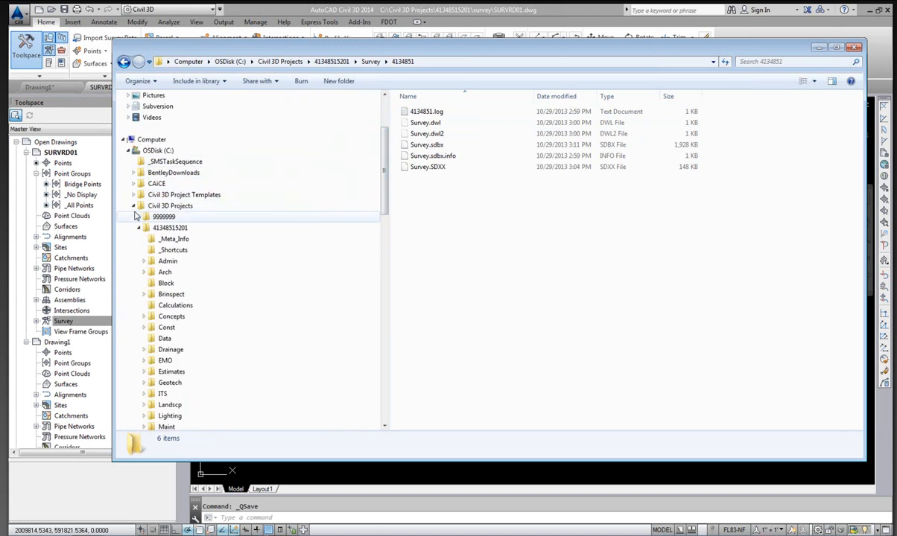
{"action": "left_click_drag", "start_coordinate": [384, 154], "coordinate": [395, 332]}
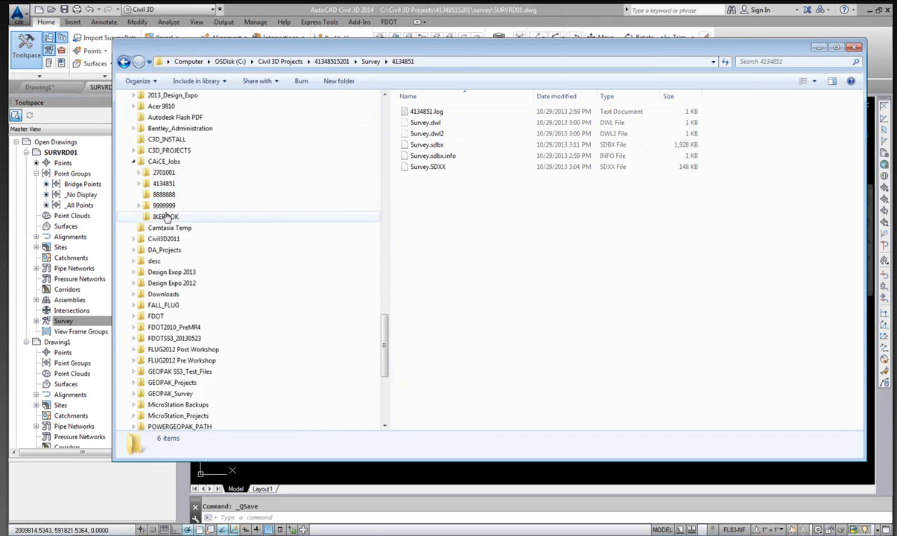
{"action": "left_click", "coordinate": [137, 184]}
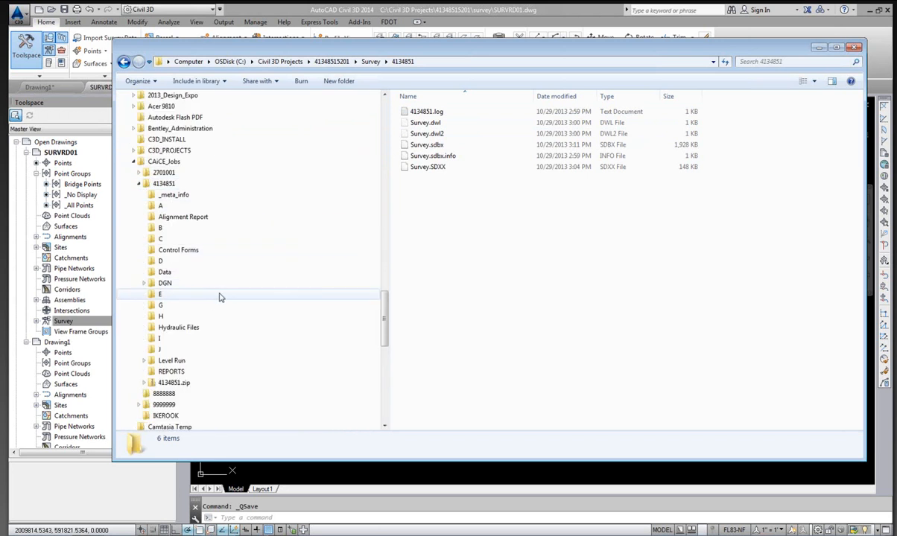
{"action": "left_click", "coordinate": [164, 184]}
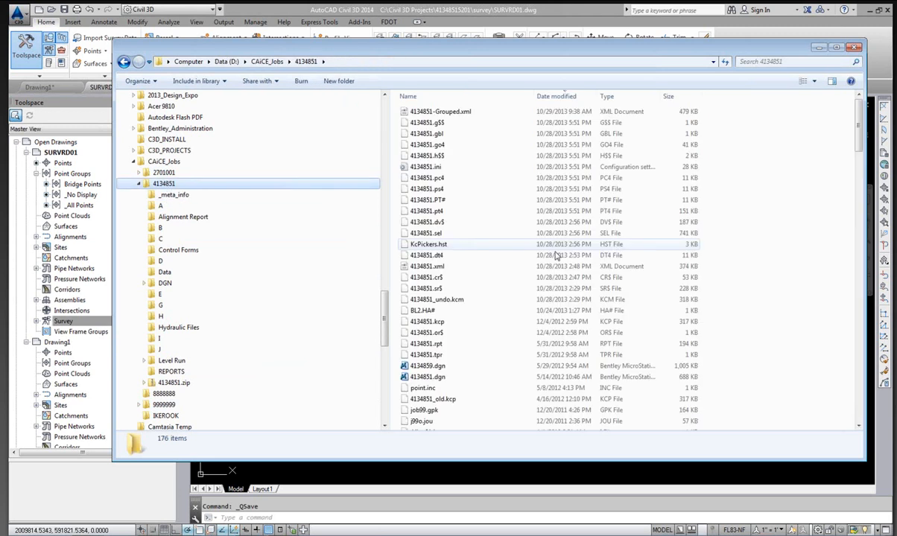
Delete the 4134851-Grouped.xml file from the job folder.
{"action": "left_click", "coordinate": [453, 111]}
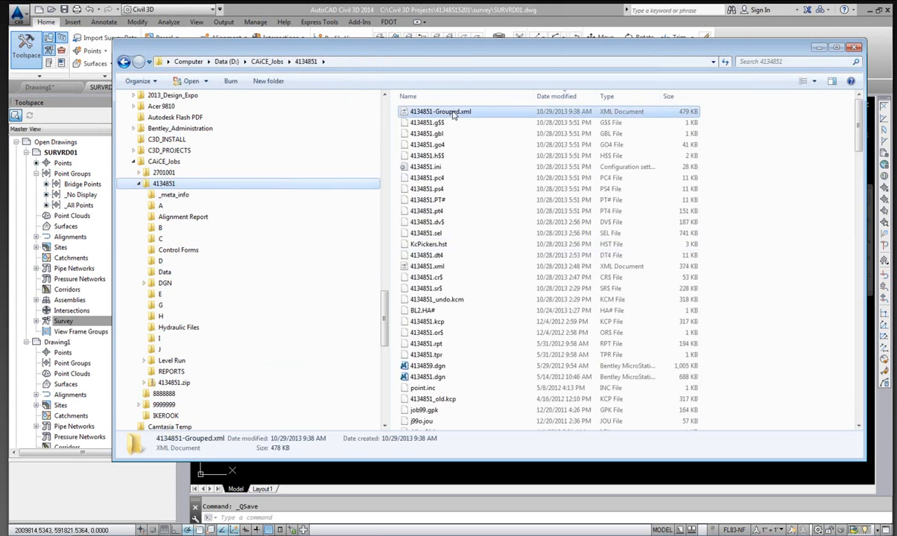
{"action": "right_click", "coordinate": [454, 112]}
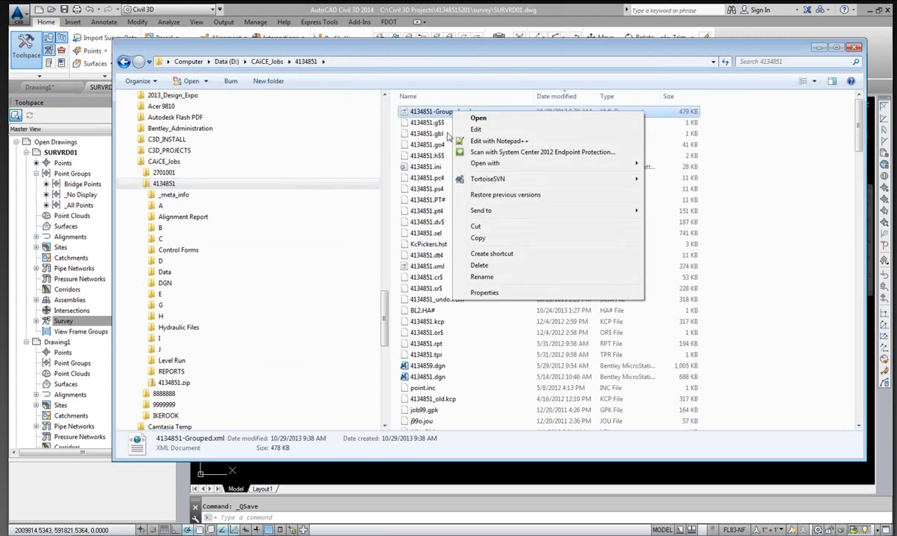
{"action": "left_click", "coordinate": [469, 265]}
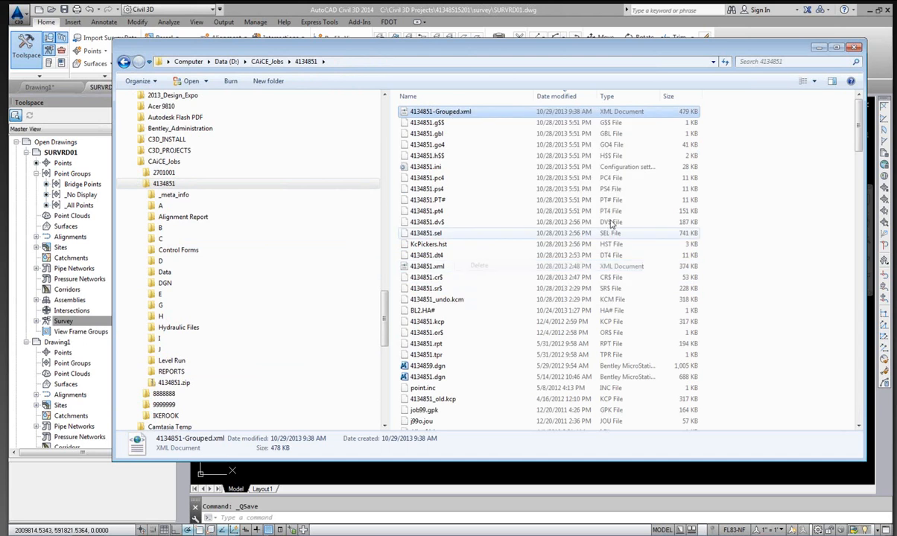
{"action": "left_click", "coordinate": [491, 319]}
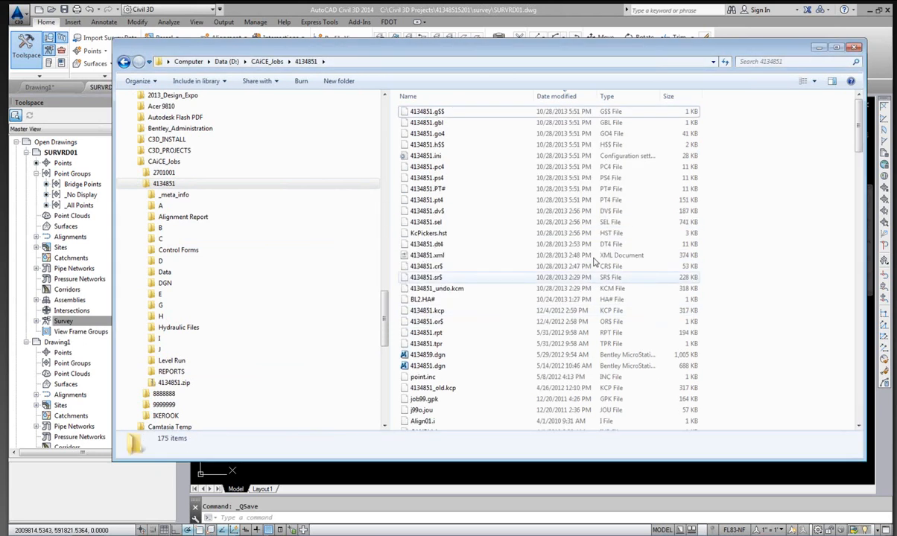
Return to Civil 3D, launch the FDOT LandXML Grouper, and enlarge its window and Group Filters list.
{"action": "left_click", "coordinate": [308, 7]}
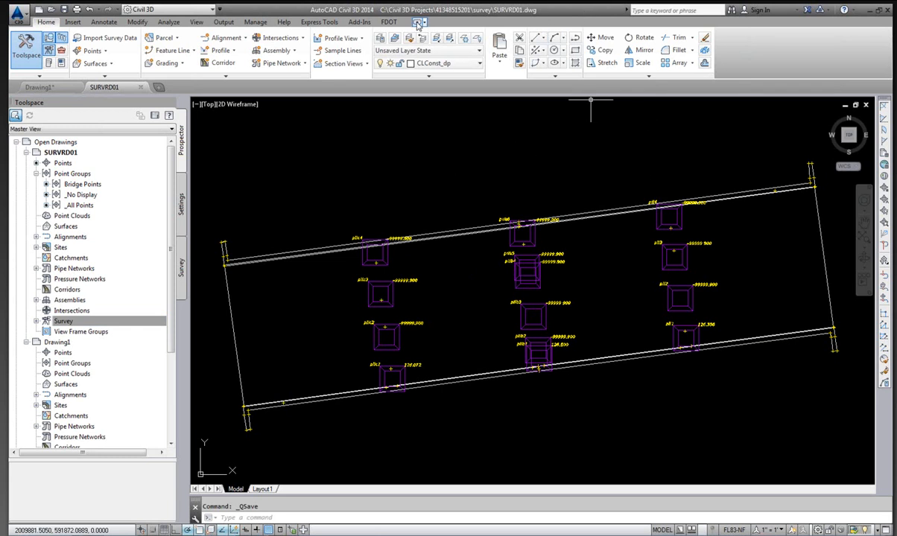
{"action": "left_click", "coordinate": [389, 22]}
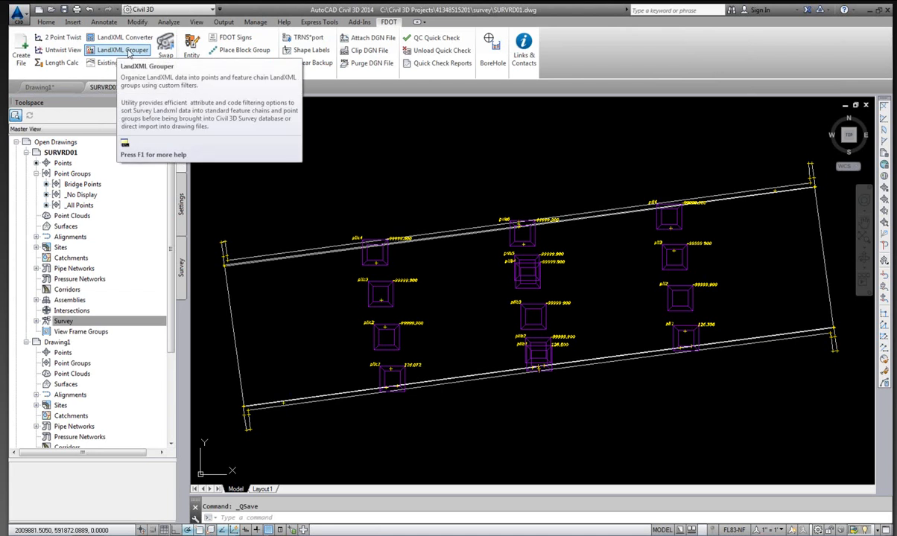
{"action": "left_click", "coordinate": [123, 50]}
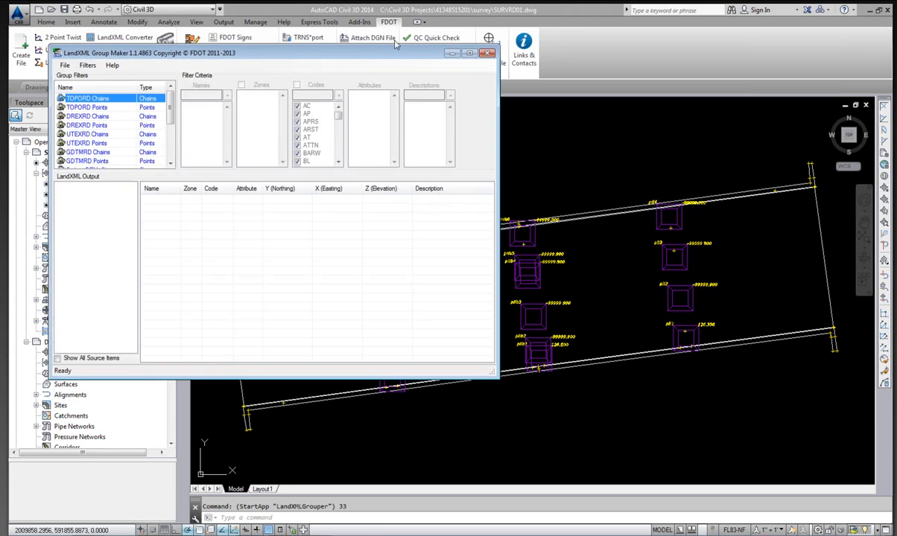
{"action": "left_click_drag", "start_coordinate": [365, 59], "coordinate": [530, 121]}
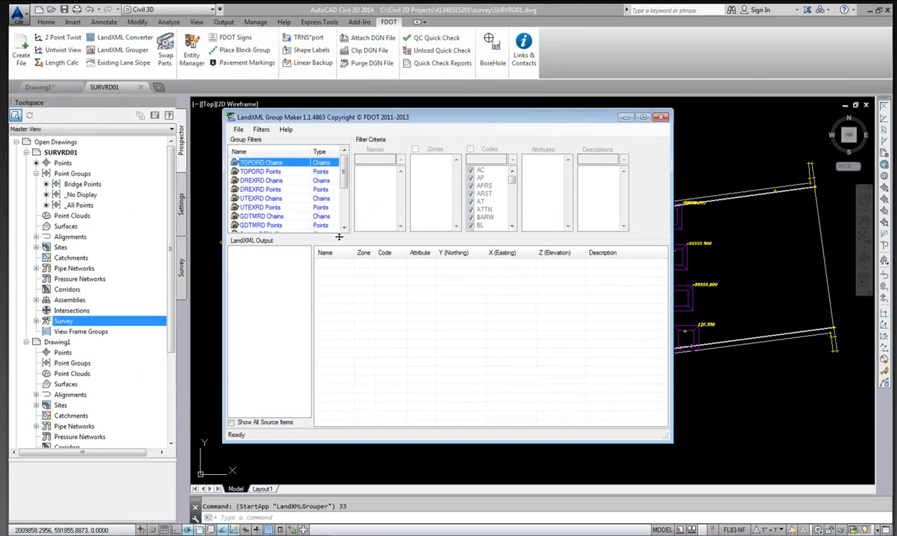
{"action": "left_click_drag", "start_coordinate": [338, 236], "coordinate": [350, 292]}
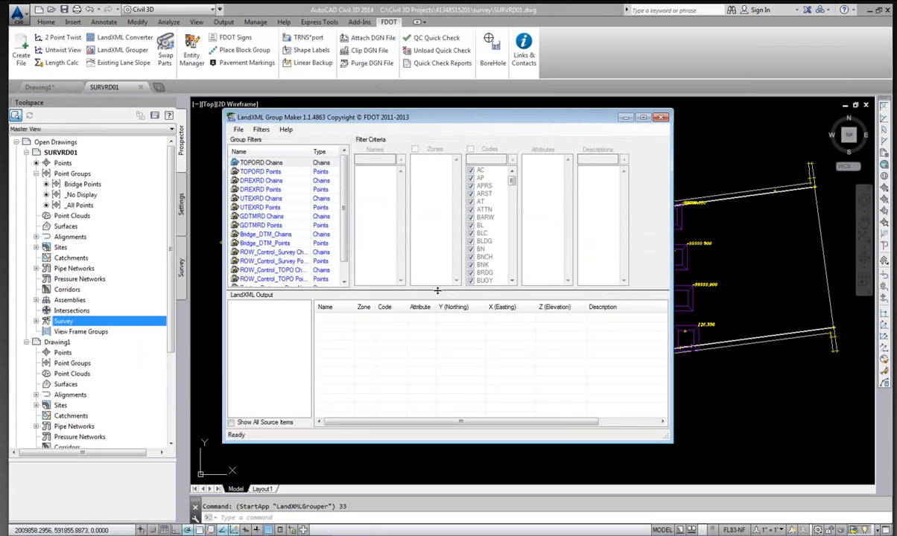
{"action": "left_click_drag", "start_coordinate": [440, 291], "coordinate": [441, 317]}
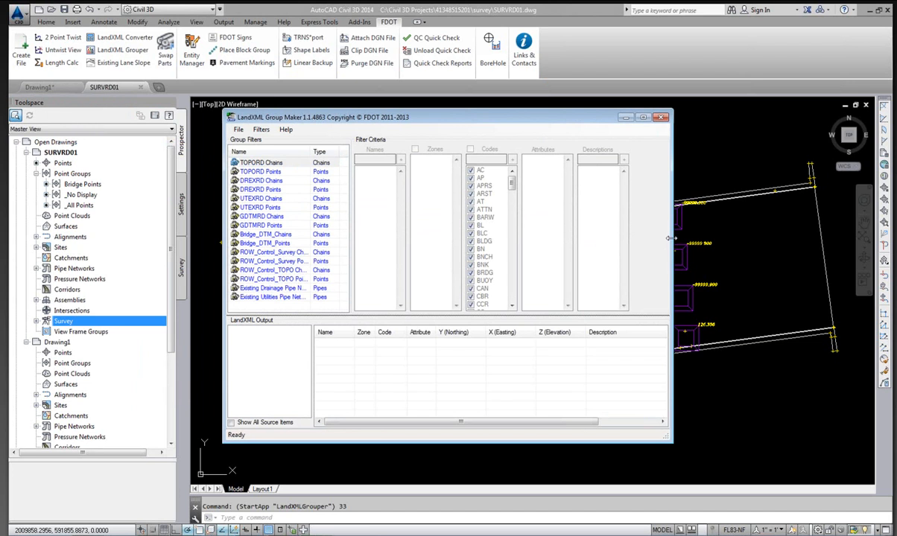
{"action": "left_click_drag", "start_coordinate": [670, 239], "coordinate": [721, 238]}
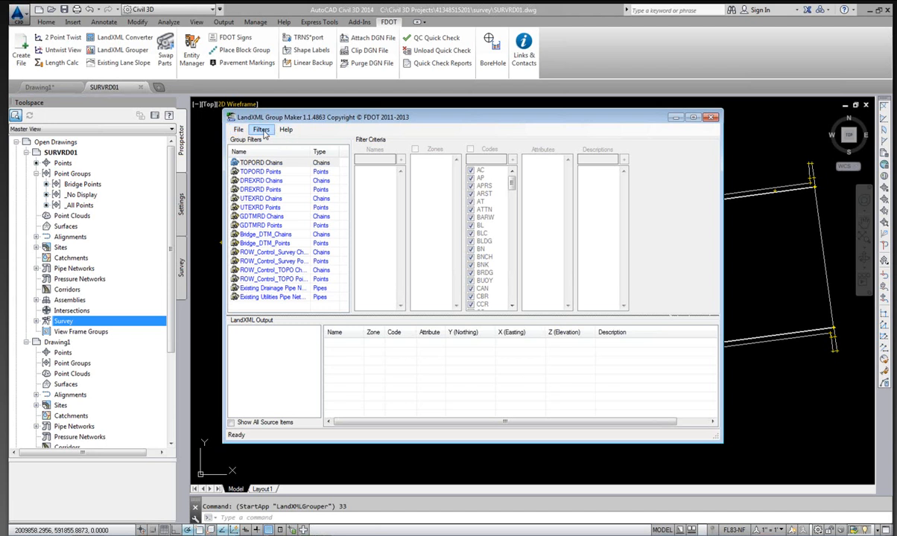
Open the Group Maker help document, read through its pages, and close it.
{"action": "left_click", "coordinate": [287, 130]}
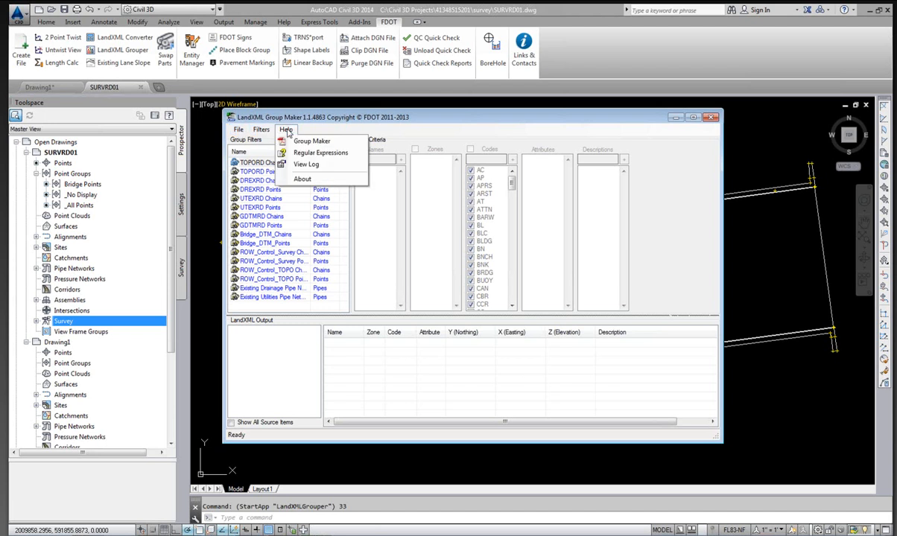
{"action": "left_click", "coordinate": [309, 143]}
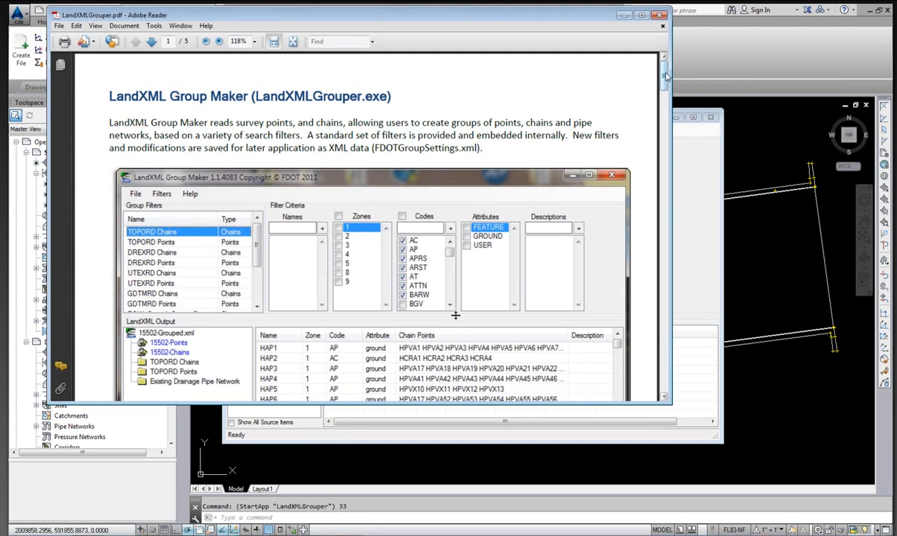
{"action": "left_click_drag", "start_coordinate": [665, 72], "coordinate": [642, 227]}
{"action": "left_click_drag", "start_coordinate": [633, 114], "coordinate": [671, 335]}
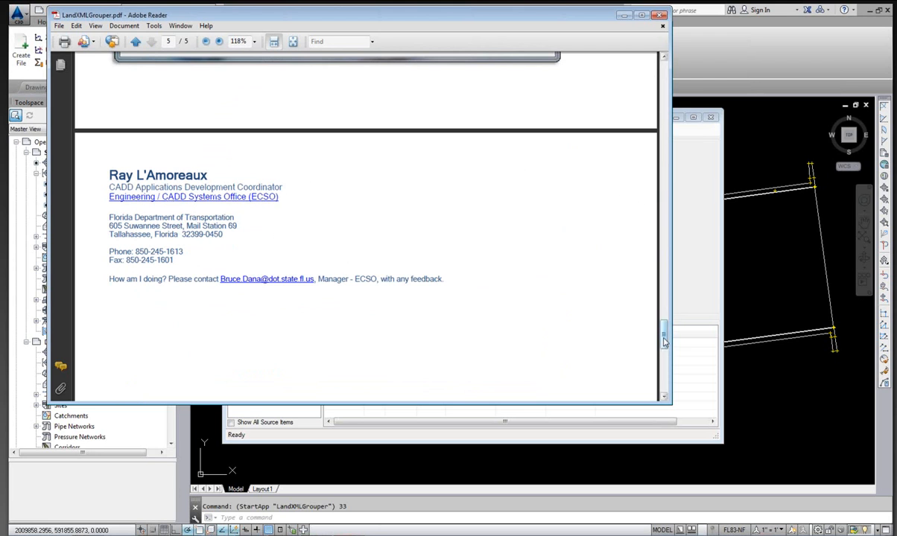
{"action": "left_click_drag", "start_coordinate": [665, 341], "coordinate": [653, 77]}
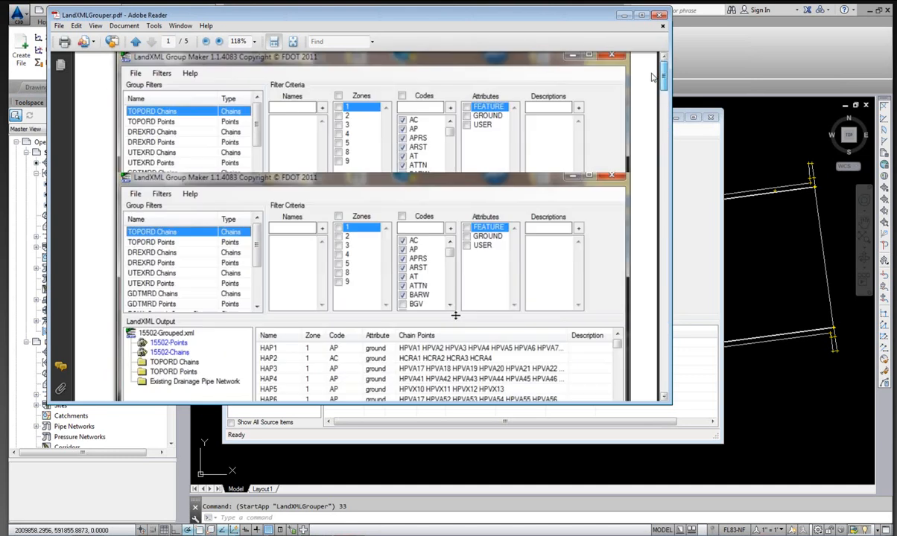
{"action": "left_click", "coordinate": [661, 15]}
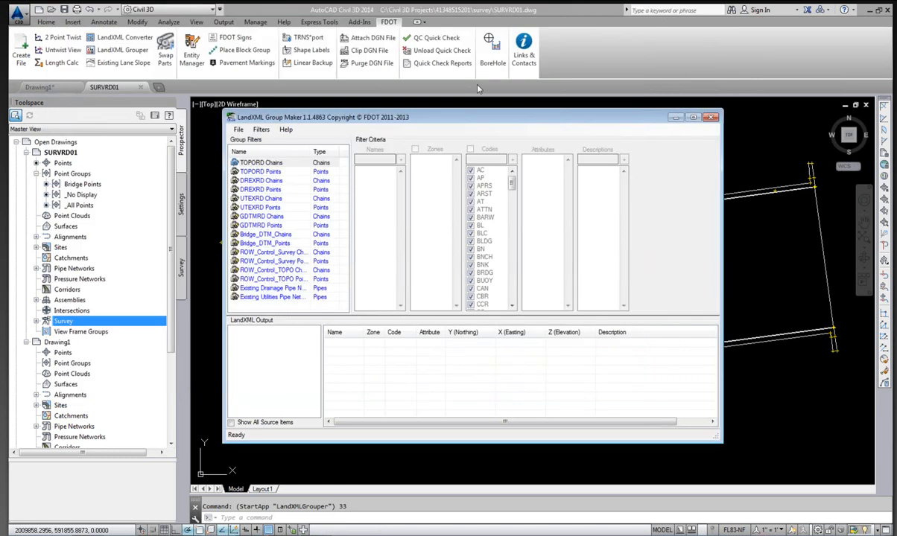
Unlock the TOPORD Chains filter, scroll through its codes, and lock it again.
{"action": "left_click_drag", "start_coordinate": [552, 119], "coordinate": [544, 117]}
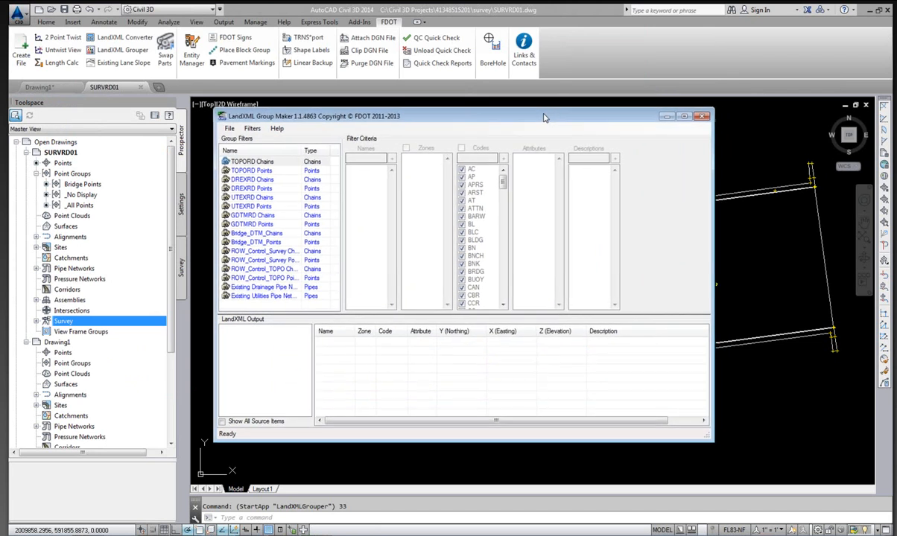
{"action": "left_click", "coordinate": [252, 161]}
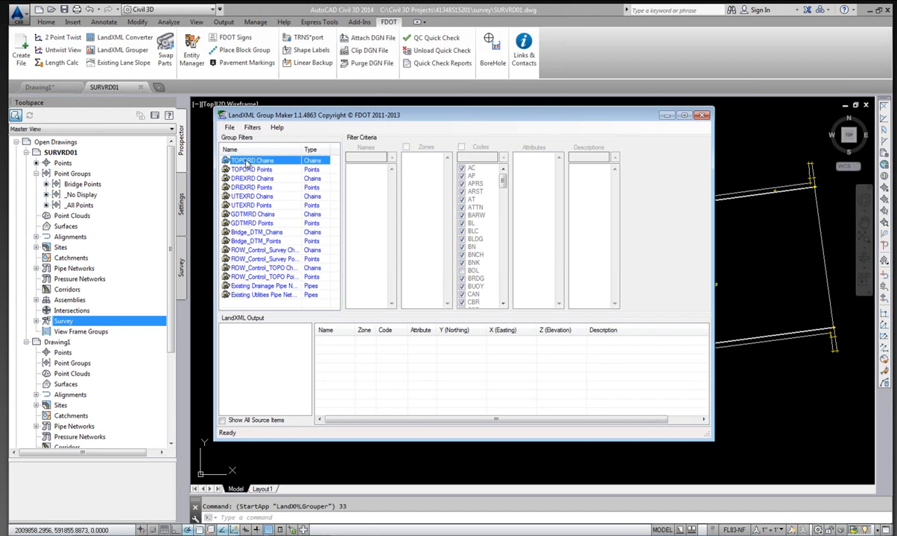
{"action": "right_click", "coordinate": [240, 164]}
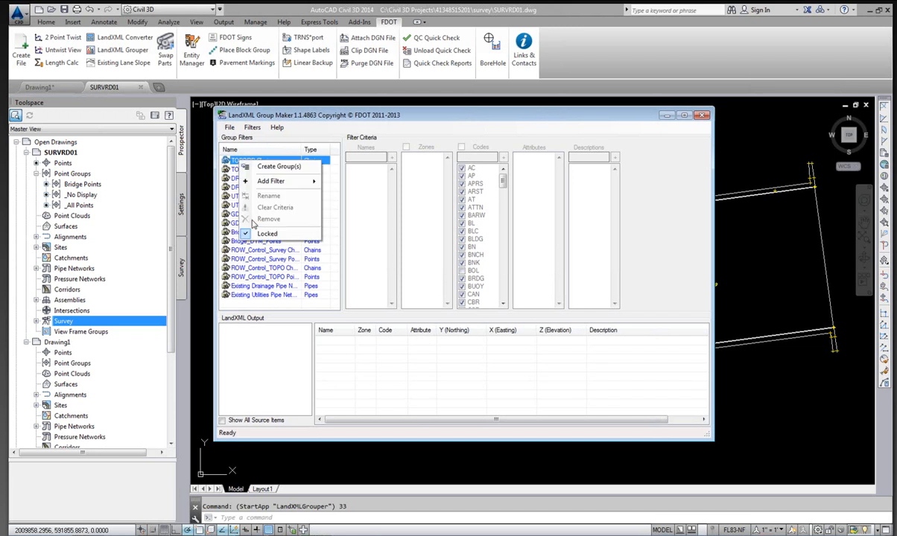
{"action": "left_click", "coordinate": [262, 235]}
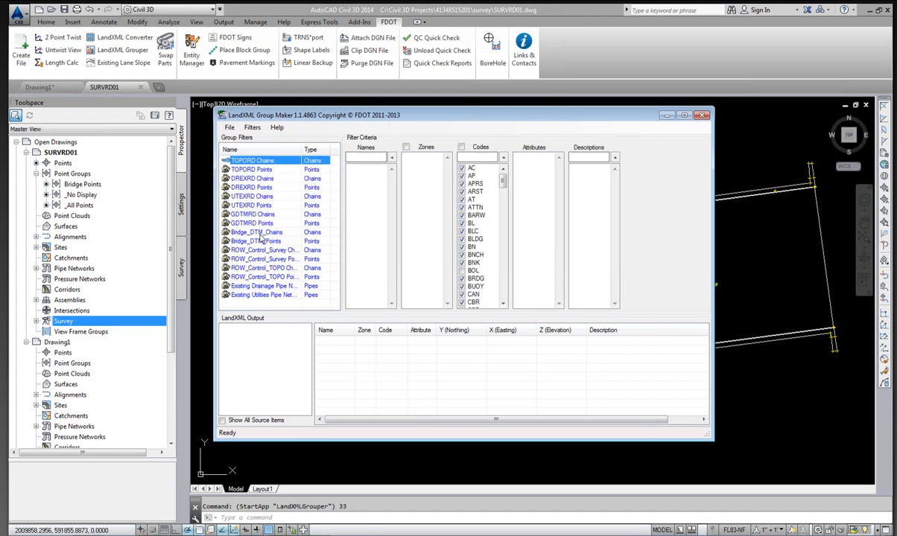
{"action": "right_click", "coordinate": [262, 161]}
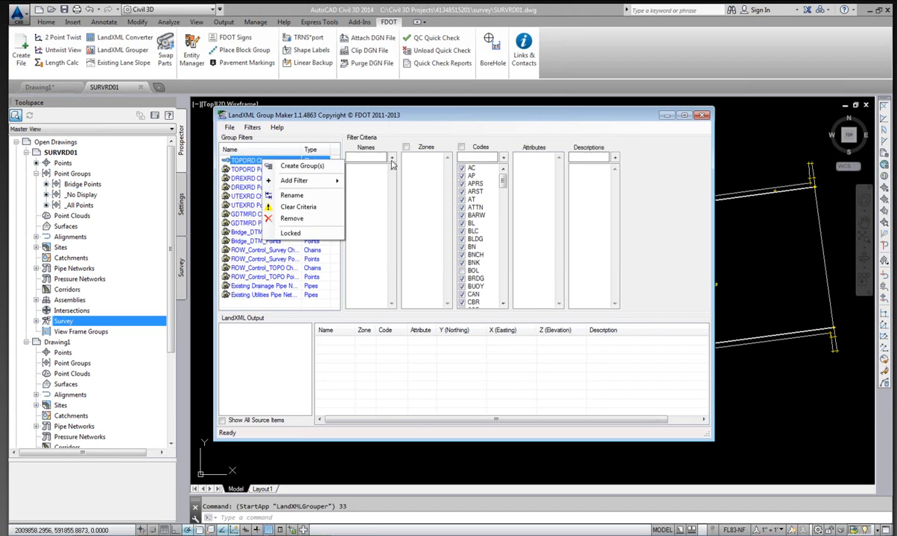
{"action": "left_click", "coordinate": [479, 126]}
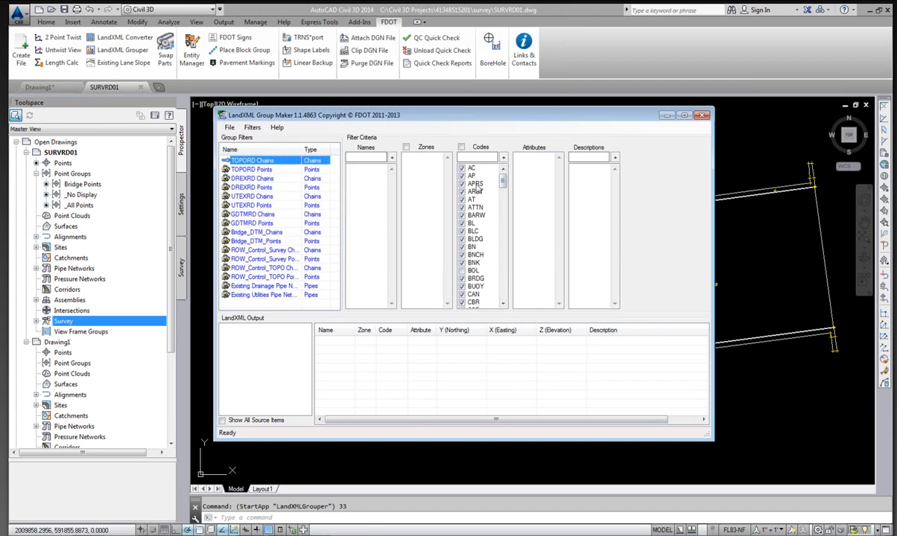
{"action": "mouse_move", "coordinate": [503, 183]}
{"action": "left_mouse_down"}
{"action": "mouse_move", "coordinate": [513, 304]}
{"action": "mouse_move", "coordinate": [509, 188]}
{"action": "mouse_move", "coordinate": [503, 322]}
{"action": "mouse_move", "coordinate": [507, 167]}
{"action": "left_mouse_up"}
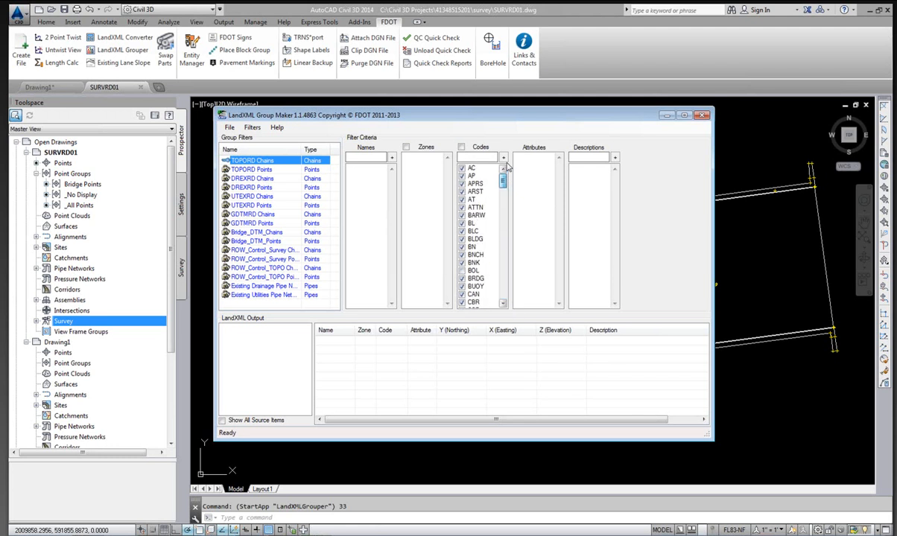
{"action": "left_click", "coordinate": [254, 170]}
{"action": "right_click", "coordinate": [251, 161]}
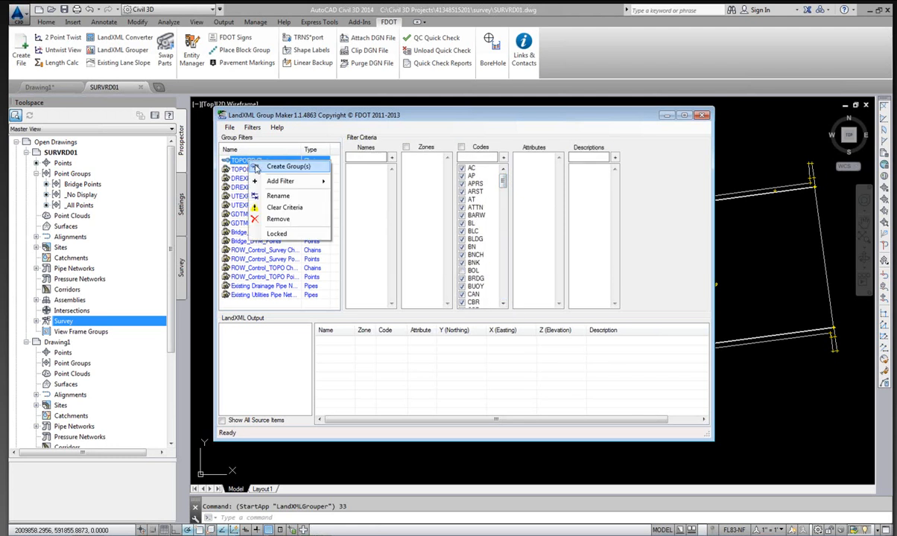
{"action": "left_click", "coordinate": [276, 233]}
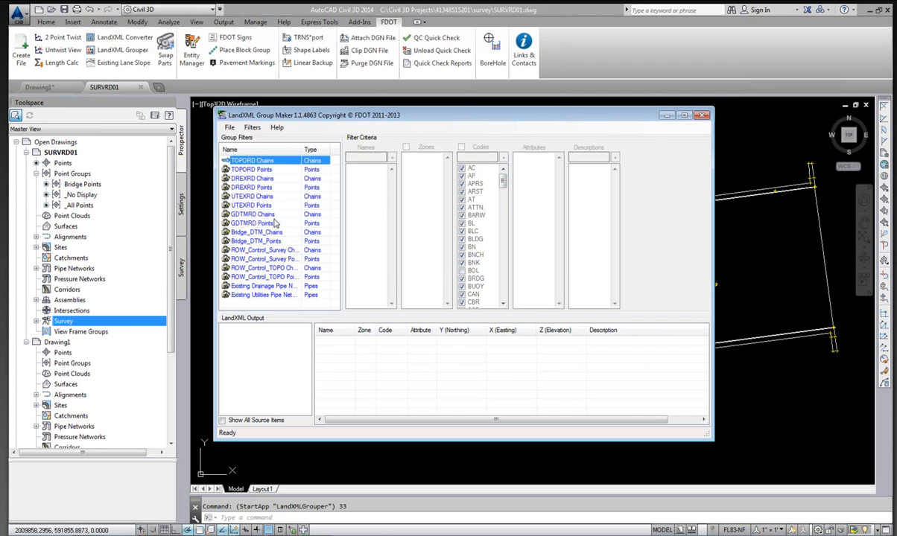
Unlock the TOPORD Points filter, scroll through its codes, and lock it again.
{"action": "right_click", "coordinate": [251, 171]}
{"action": "left_click", "coordinate": [283, 246]}
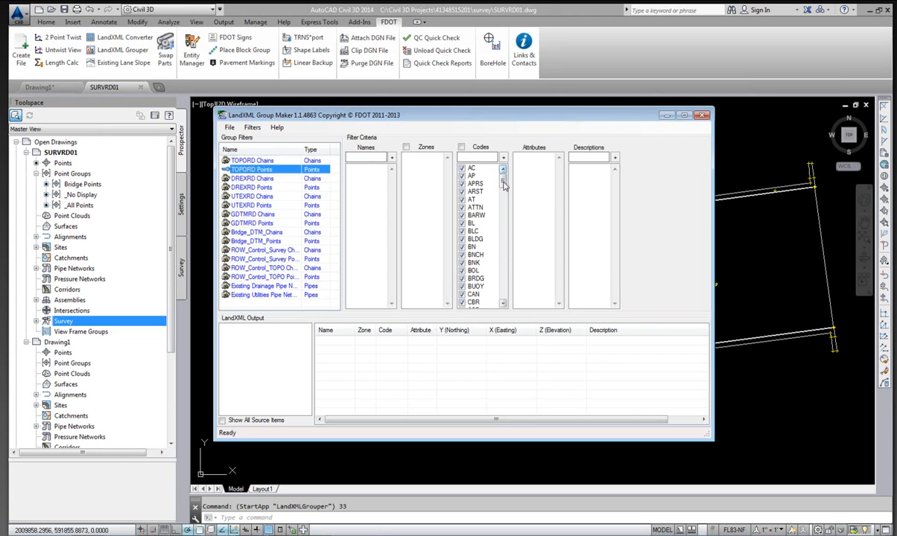
{"action": "mouse_move", "coordinate": [504, 185]}
{"action": "left_mouse_down"}
{"action": "mouse_move", "coordinate": [514, 295]}
{"action": "mouse_move", "coordinate": [505, 296]}
{"action": "mouse_move", "coordinate": [521, 287]}
{"action": "mouse_move", "coordinate": [514, 180]}
{"action": "left_mouse_up"}
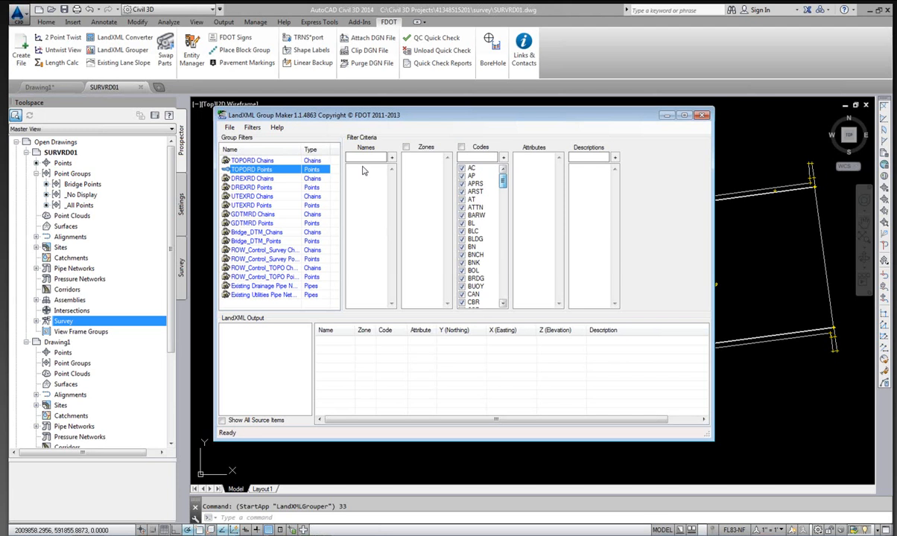
{"action": "right_click", "coordinate": [244, 168]}
{"action": "left_click", "coordinate": [291, 243]}
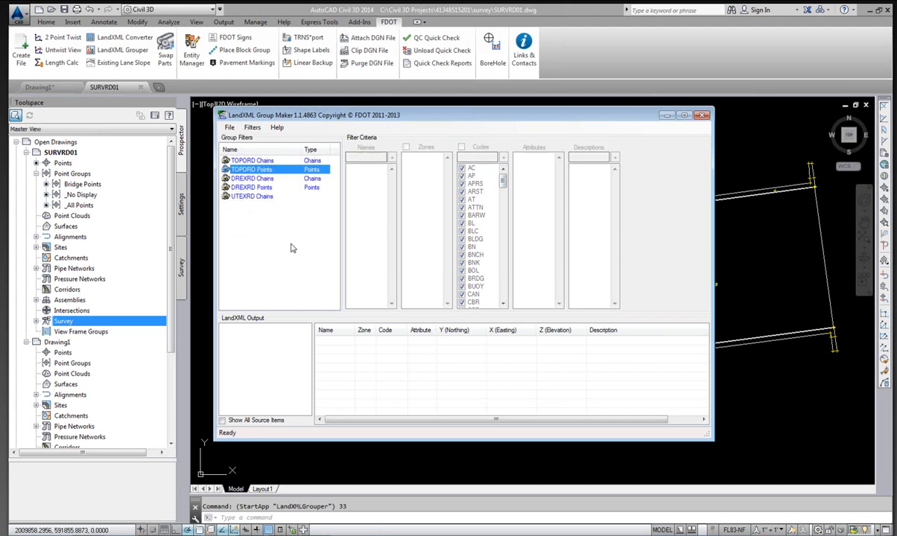
Step through the group filters from DREXRD Chains to Bridge_DTM_Points to review each filter's criteria.
{"action": "left_click", "coordinate": [255, 179]}
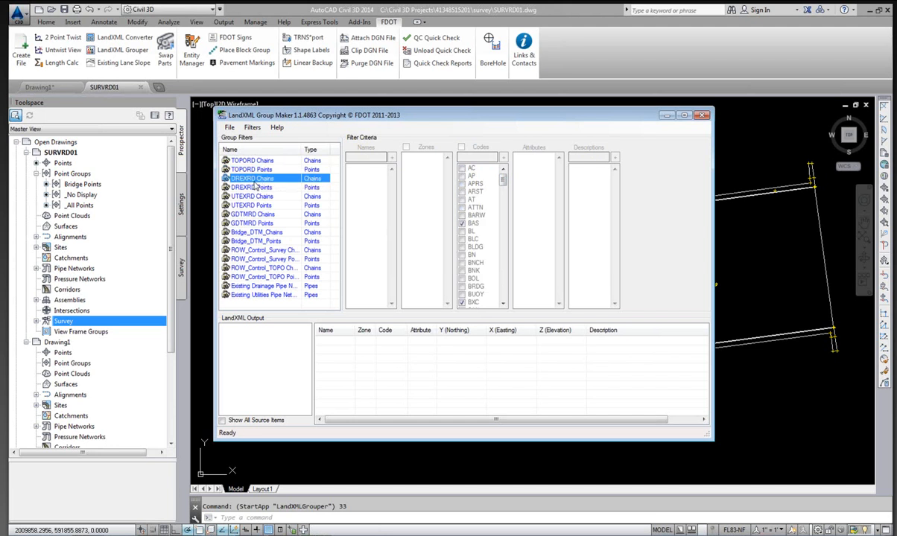
{"action": "left_click", "coordinate": [253, 187]}
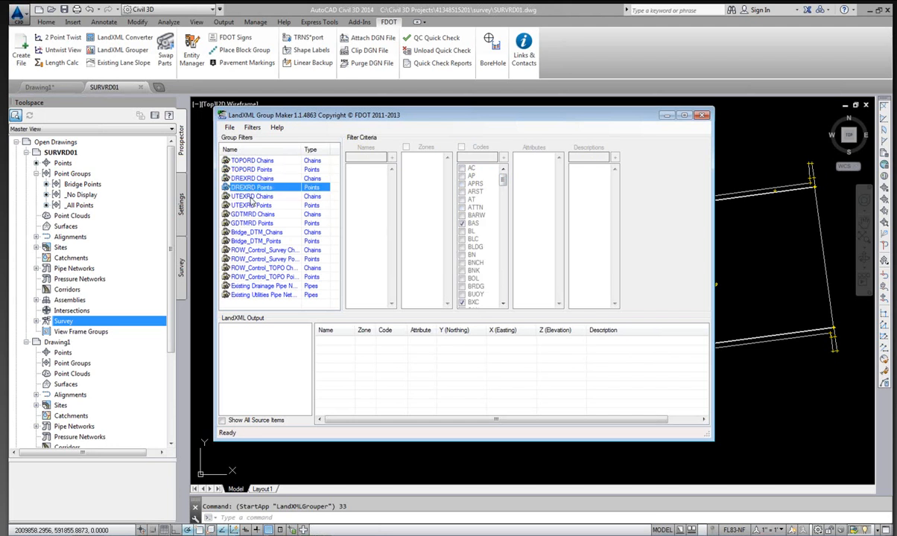
{"action": "left_click", "coordinate": [252, 198]}
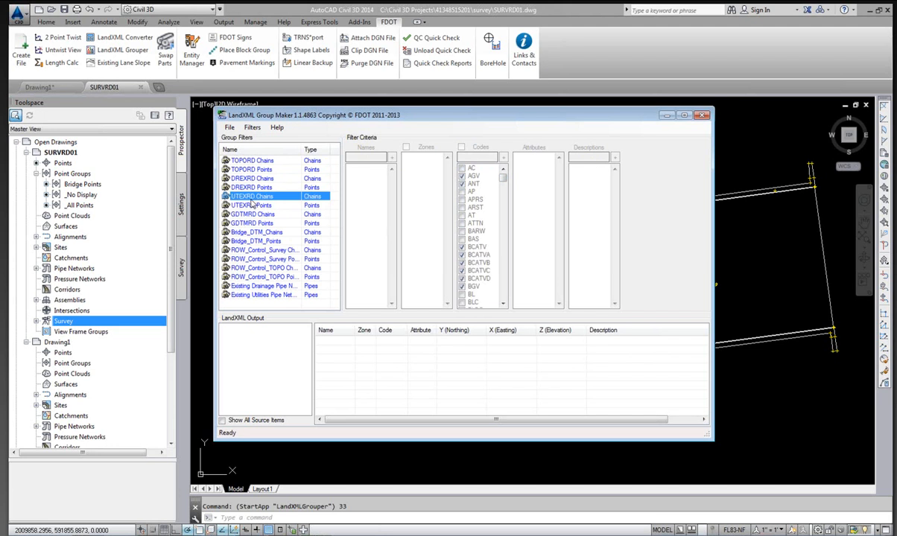
{"action": "left_click", "coordinate": [252, 206]}
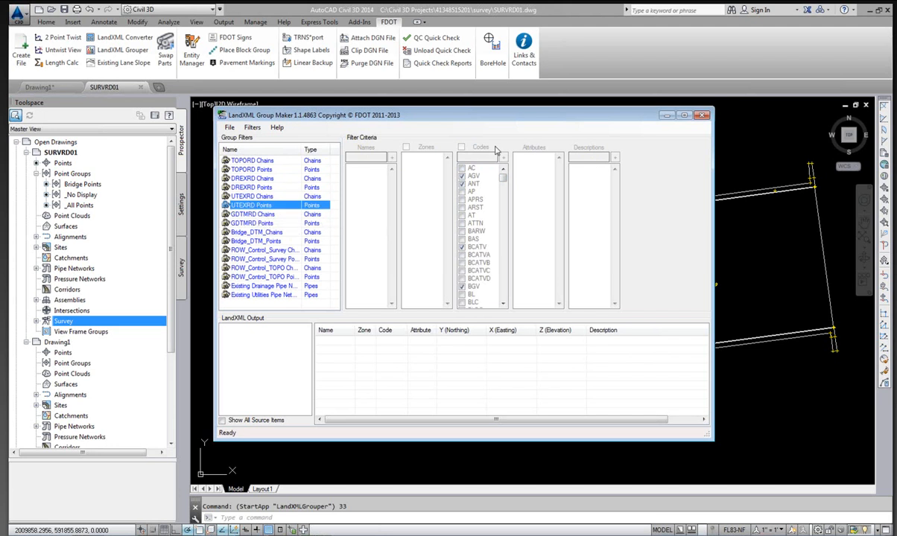
{"action": "left_click", "coordinate": [253, 215]}
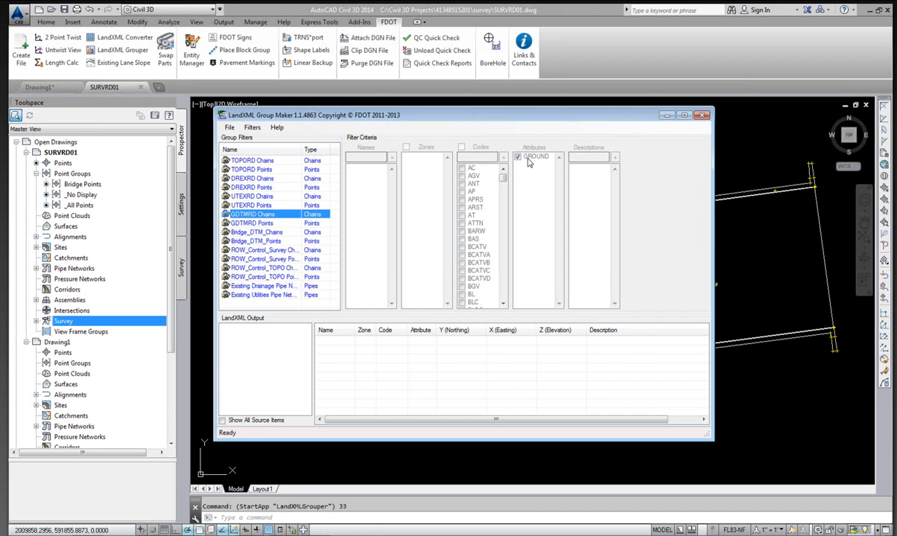
{"action": "left_click", "coordinate": [253, 223]}
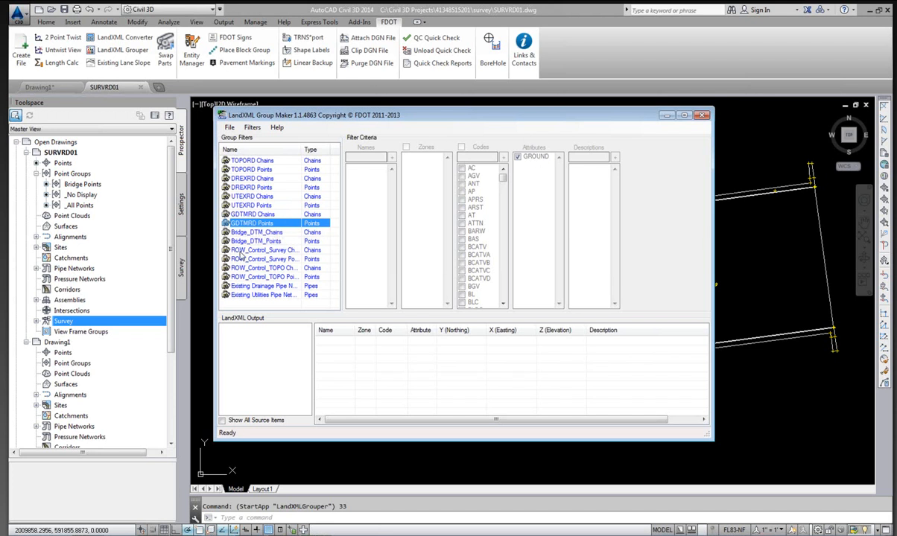
{"action": "left_click", "coordinate": [265, 233]}
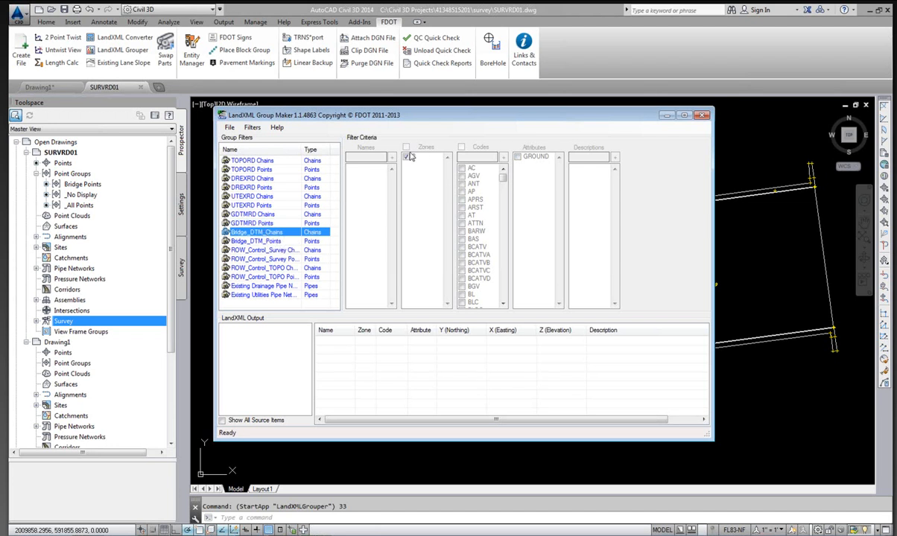
{"action": "left_click", "coordinate": [257, 242]}
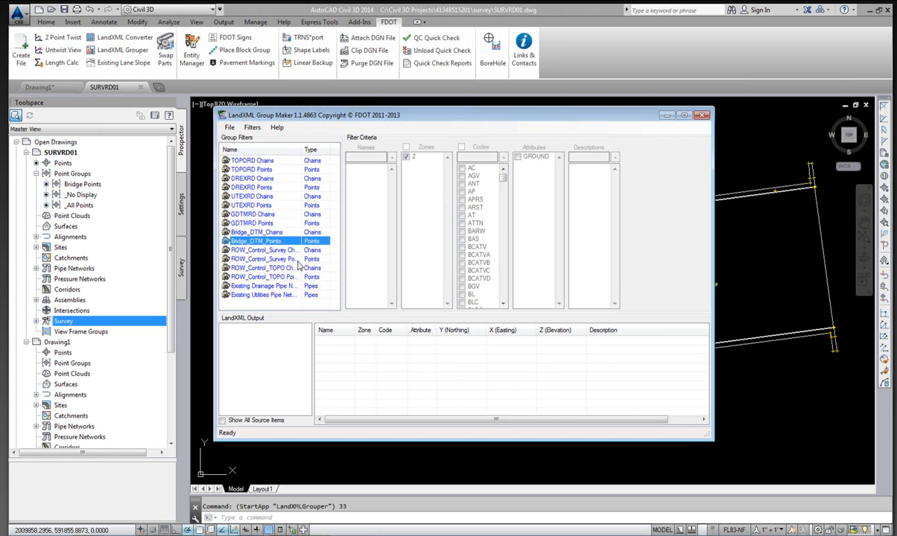
{"action": "right_click", "coordinate": [258, 243]}
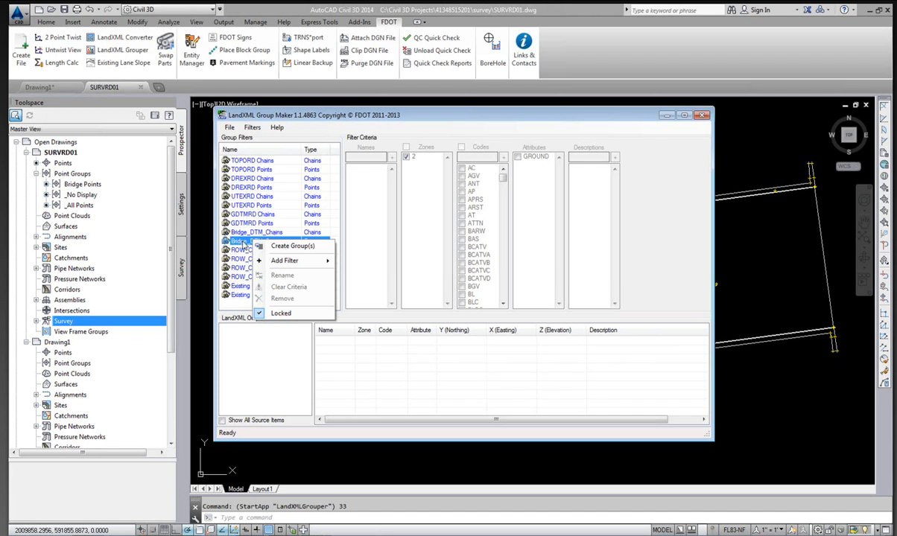
{"action": "left_click", "coordinate": [239, 244]}
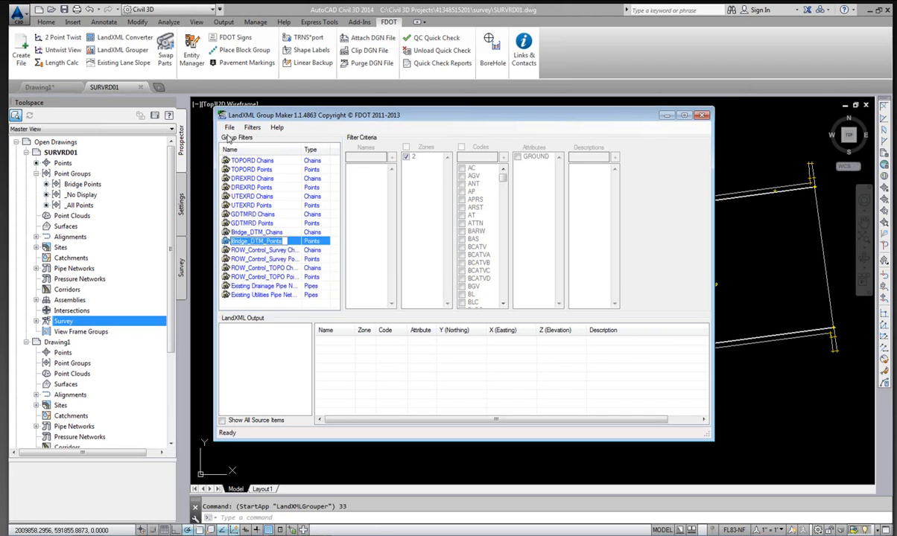
{"action": "left_click", "coordinate": [224, 241]}
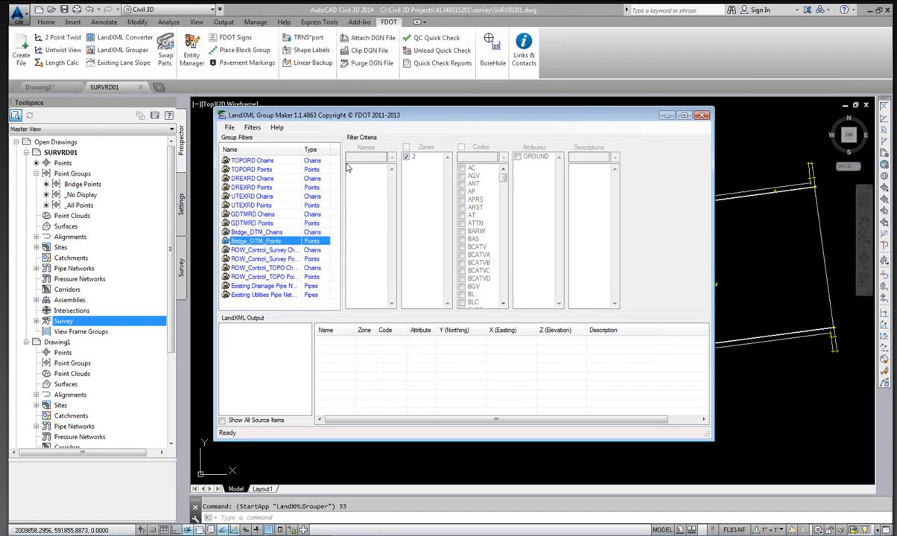
Open the LandXML input file 4134851.xml from the 4134851 job folder in the Group Maker.
{"action": "left_click", "coordinate": [230, 128]}
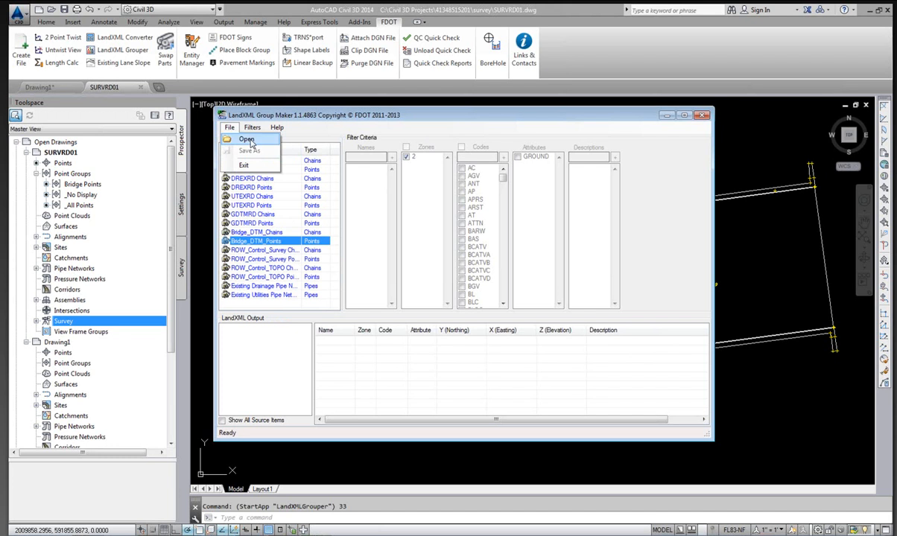
{"action": "left_click", "coordinate": [248, 140]}
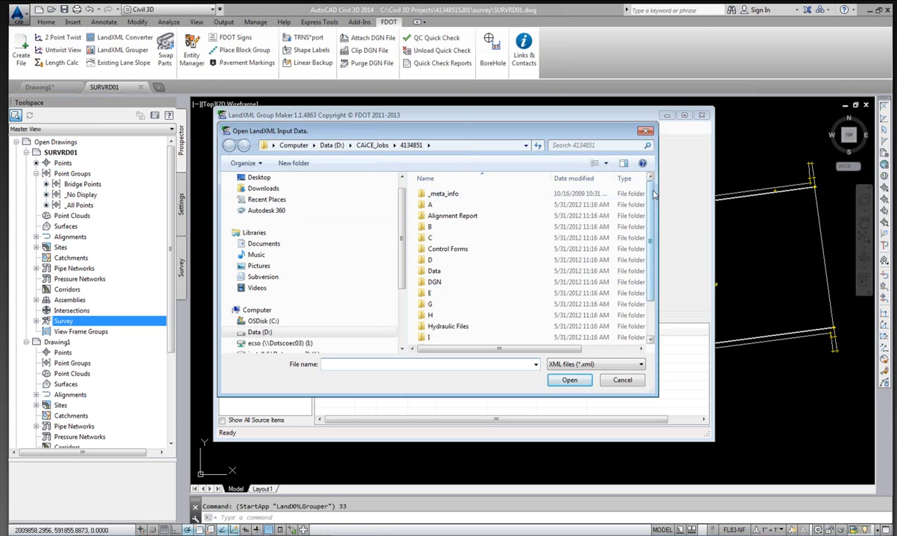
{"action": "scroll", "coordinate": [633, 223], "scroll_direction": "down", "scroll_amount": 2}
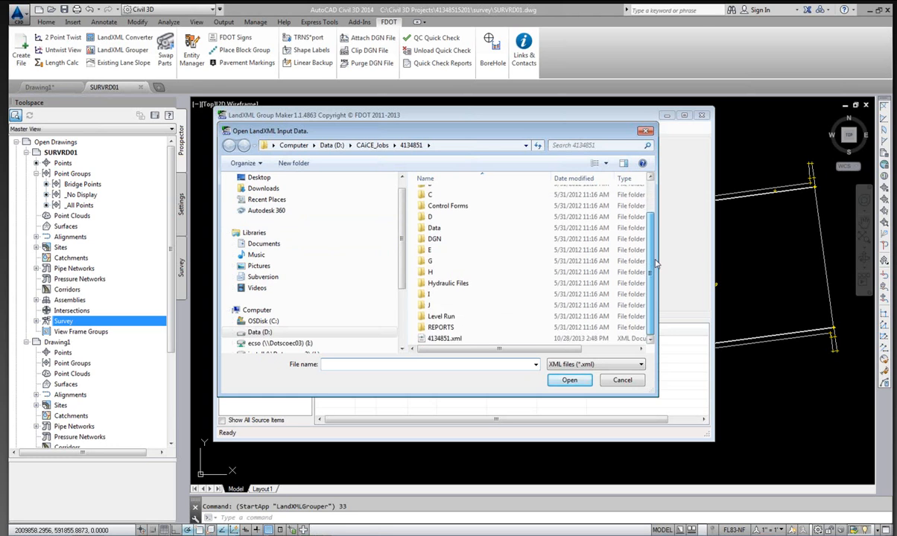
{"action": "left_click", "coordinate": [449, 339]}
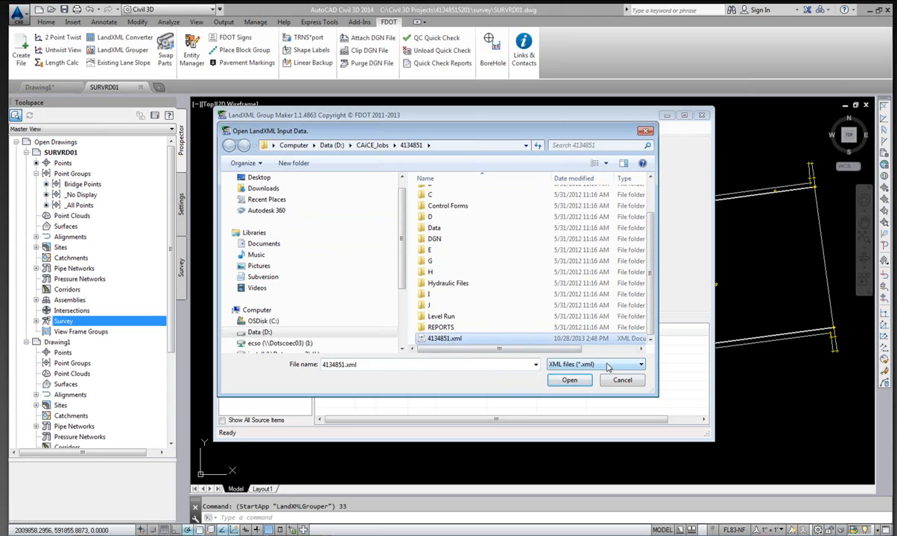
{"action": "left_click", "coordinate": [569, 381]}
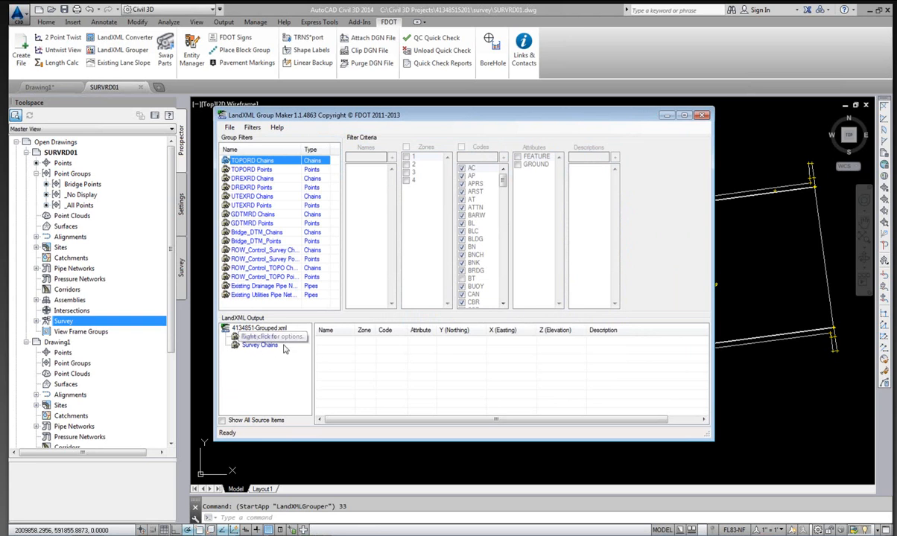
Select all group filters from TOPORD Chains to Existing Utilities Pipe Network and create groups from them.
{"action": "left_click", "coordinate": [260, 346]}
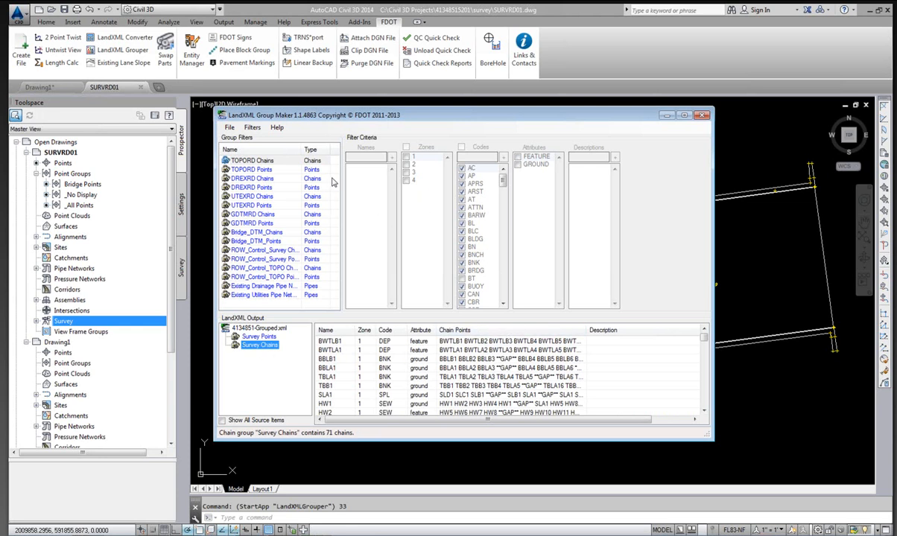
{"action": "left_click", "coordinate": [264, 161]}
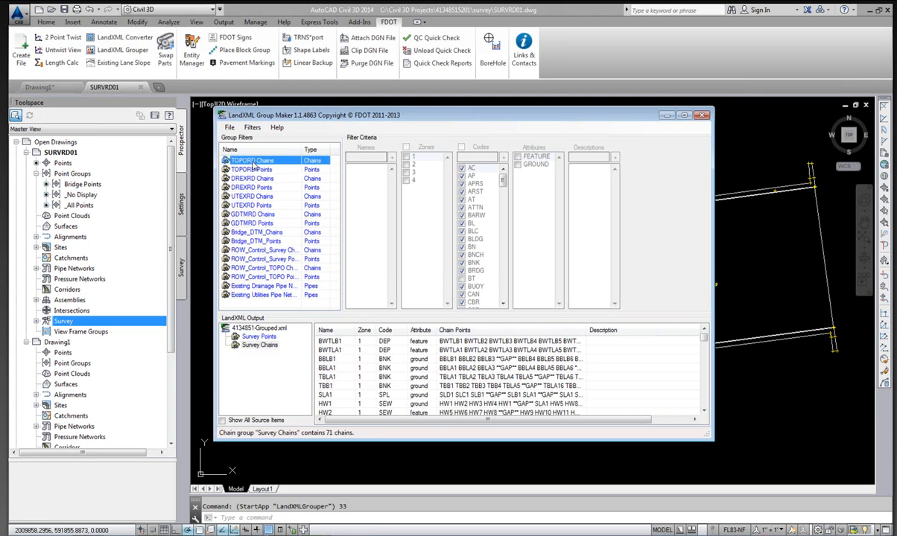
{"action": "left_click", "coordinate": [252, 170], "text": "shift"}
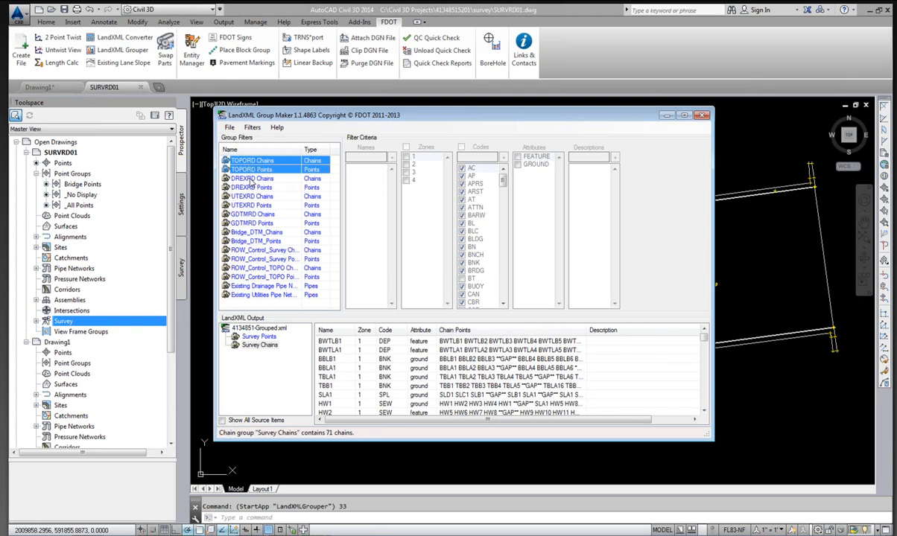
{"action": "left_click", "coordinate": [250, 179], "text": "shift"}
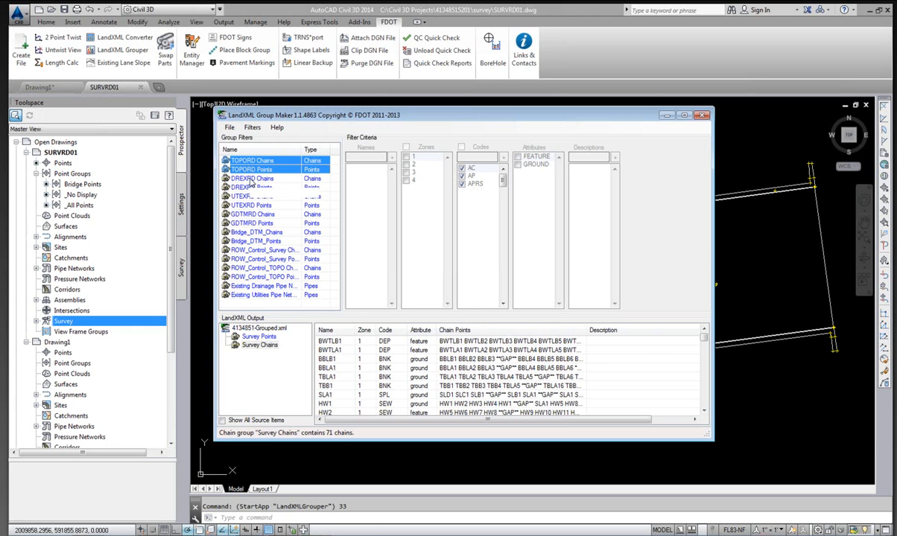
{"action": "left_click", "coordinate": [250, 187], "text": "shift"}
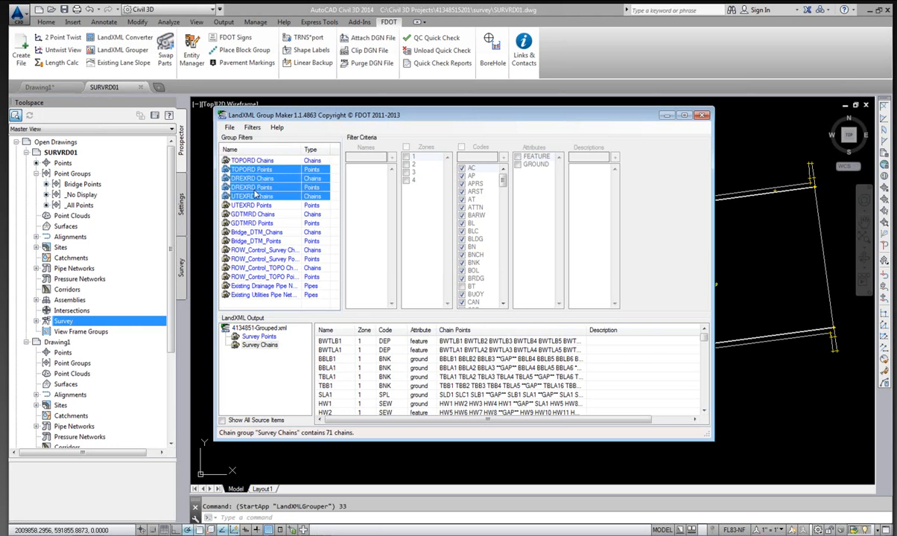
{"action": "left_click", "coordinate": [254, 161]}
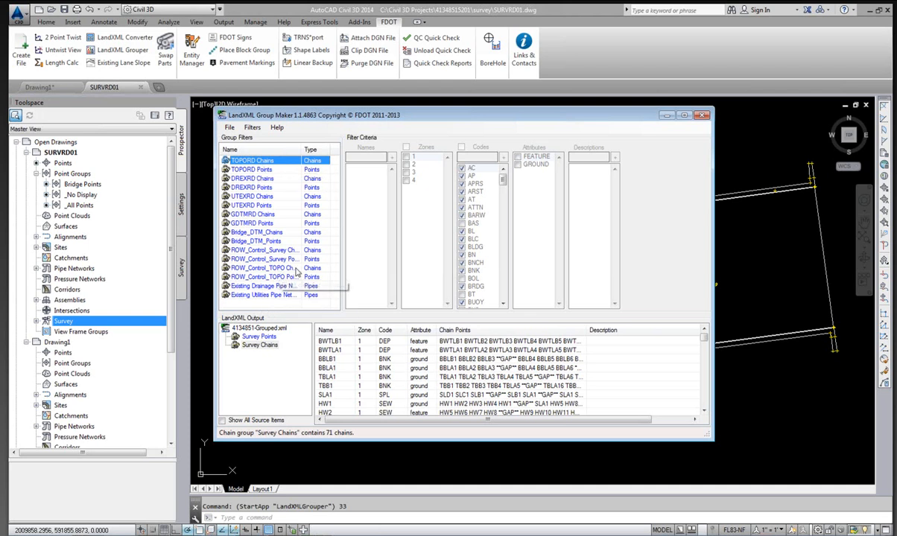
{"action": "left_click", "coordinate": [249, 295], "text": "shift"}
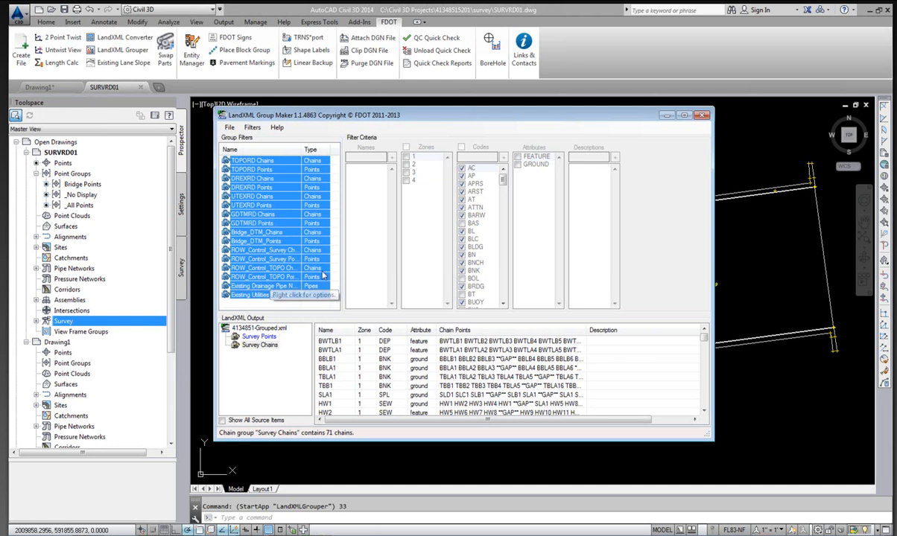
{"action": "right_click", "coordinate": [253, 189]}
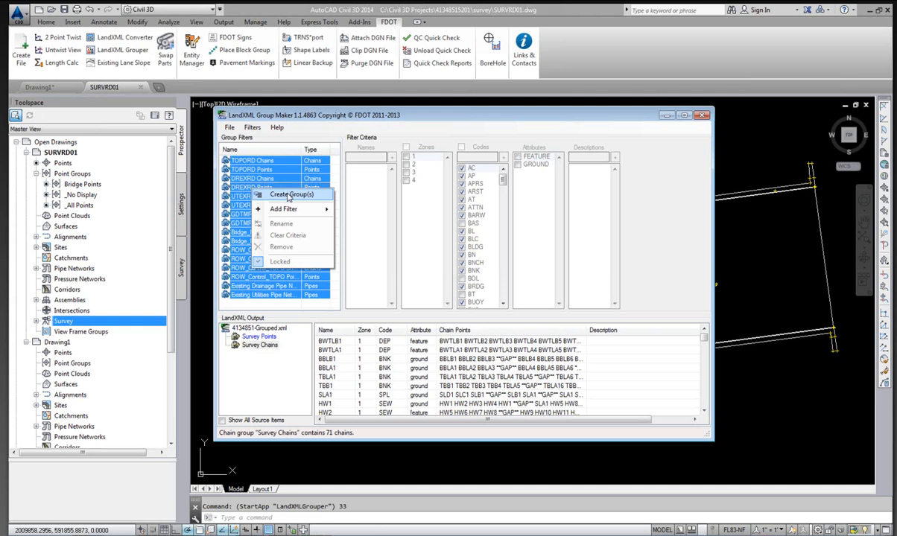
{"action": "left_click", "coordinate": [290, 196]}
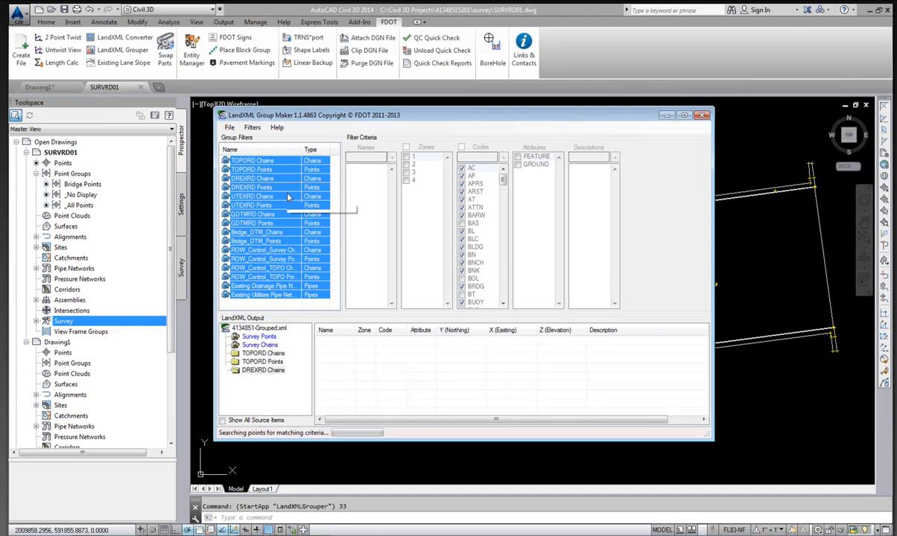
Step through the created output groups from TOPORD Chains to GDTMRD Points to review their contents.
{"action": "left_click_drag", "start_coordinate": [357, 117], "coordinate": [339, 25]}
{"action": "left_click_drag", "start_coordinate": [429, 348], "coordinate": [430, 410]}
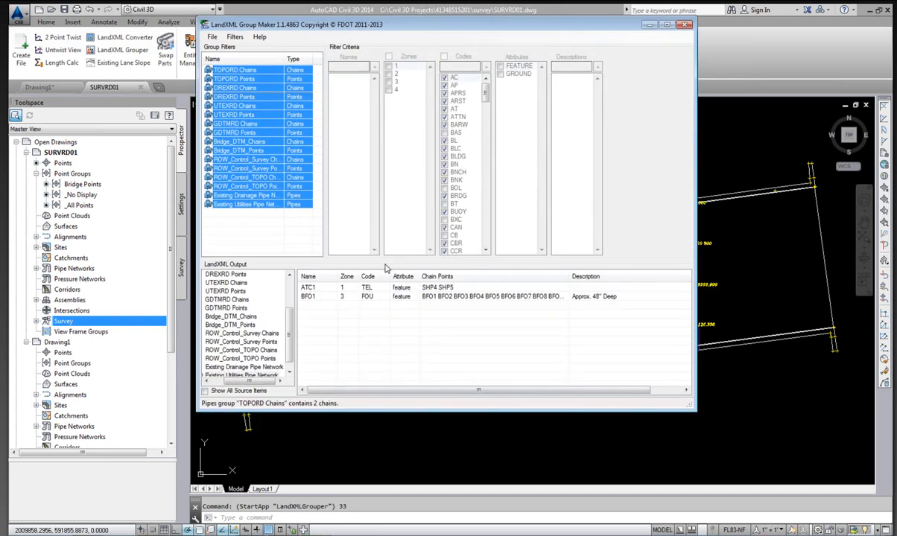
{"action": "left_click_drag", "start_coordinate": [387, 259], "coordinate": [387, 221]}
{"action": "left_click_drag", "start_coordinate": [409, 411], "coordinate": [417, 457]}
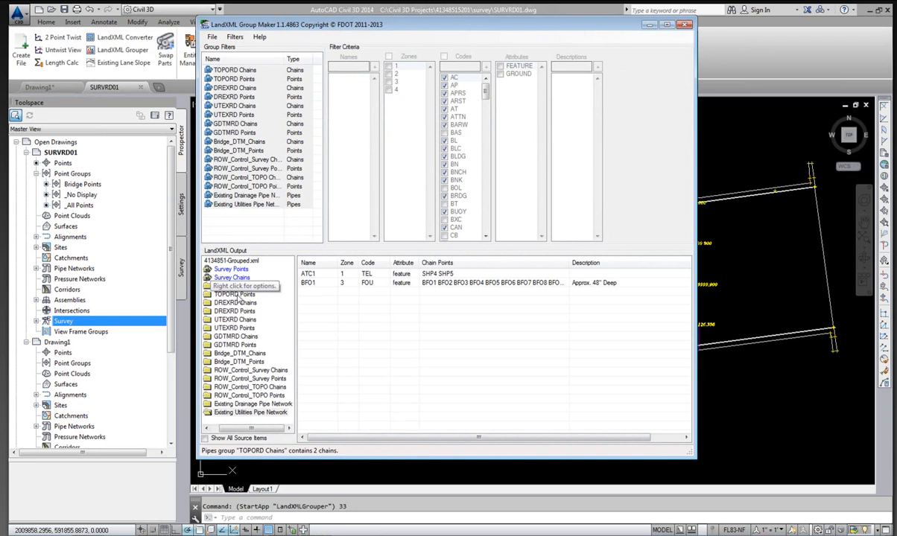
{"action": "left_click", "coordinate": [218, 286]}
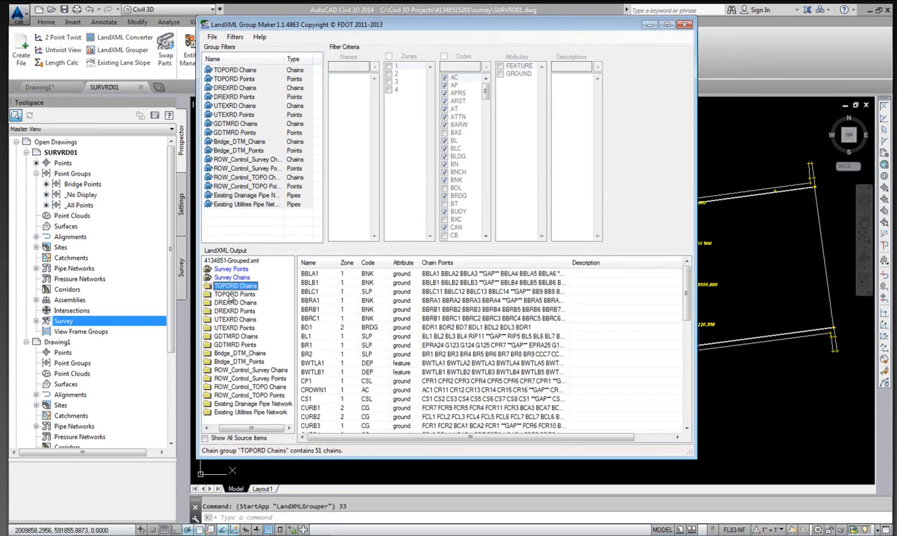
{"action": "left_click", "coordinate": [231, 294]}
{"action": "left_click", "coordinate": [230, 302]}
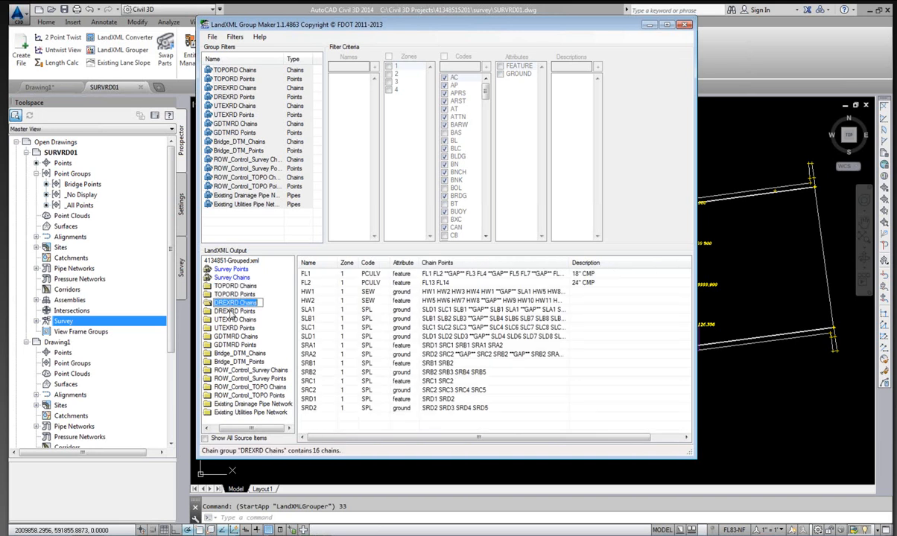
{"action": "left_click", "coordinate": [233, 310]}
{"action": "left_click", "coordinate": [235, 319]}
{"action": "left_click", "coordinate": [234, 328]}
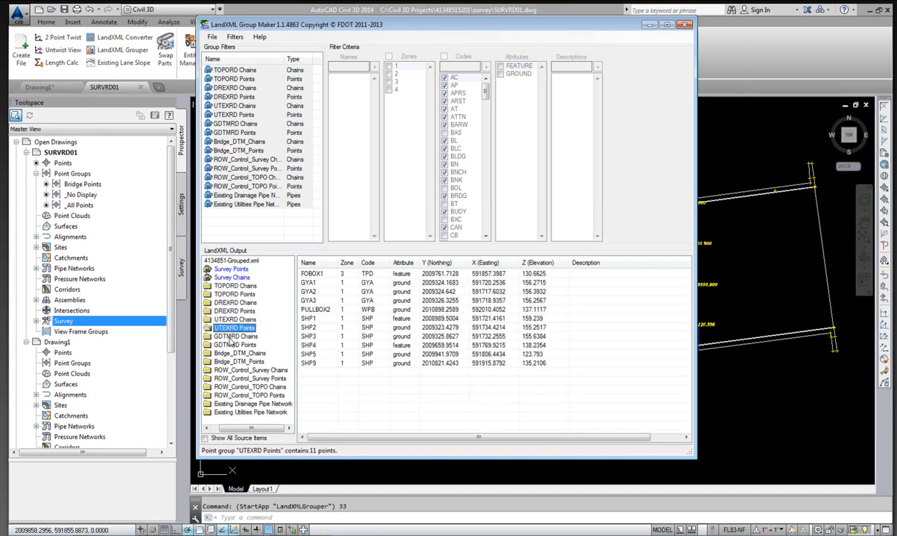
{"action": "left_click", "coordinate": [236, 336]}
{"action": "left_click", "coordinate": [234, 345]}
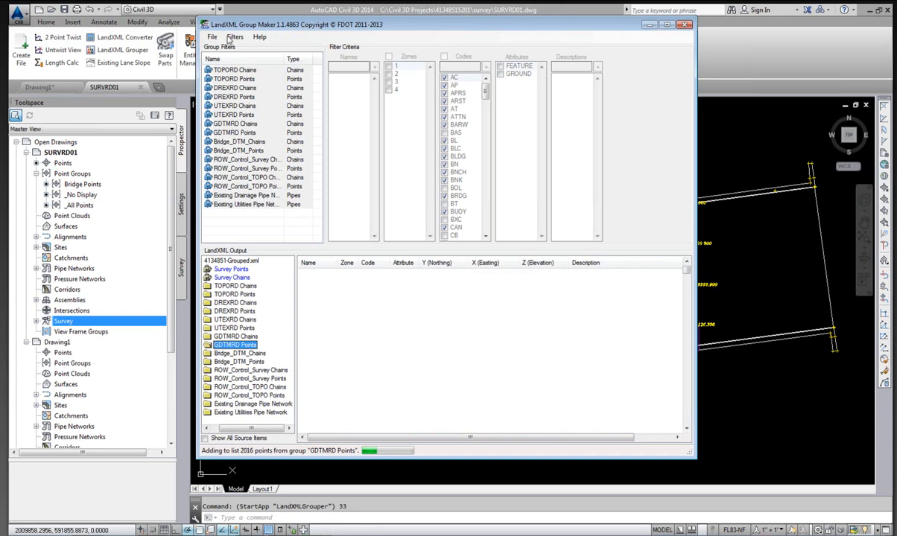
Save the grouped data as 4134851-Grouped.xml and close the Group Maker without saving settings changes.
{"action": "left_click", "coordinate": [213, 38]}
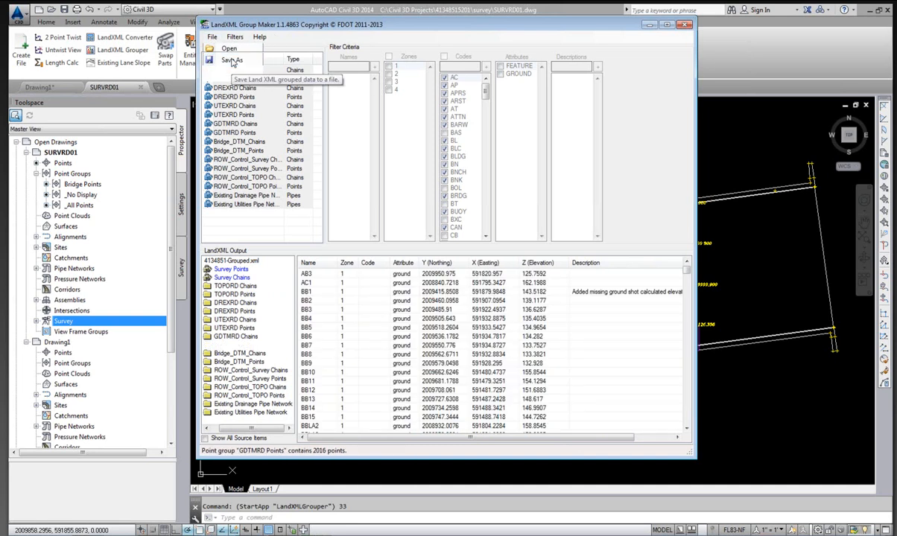
{"action": "left_click", "coordinate": [232, 60]}
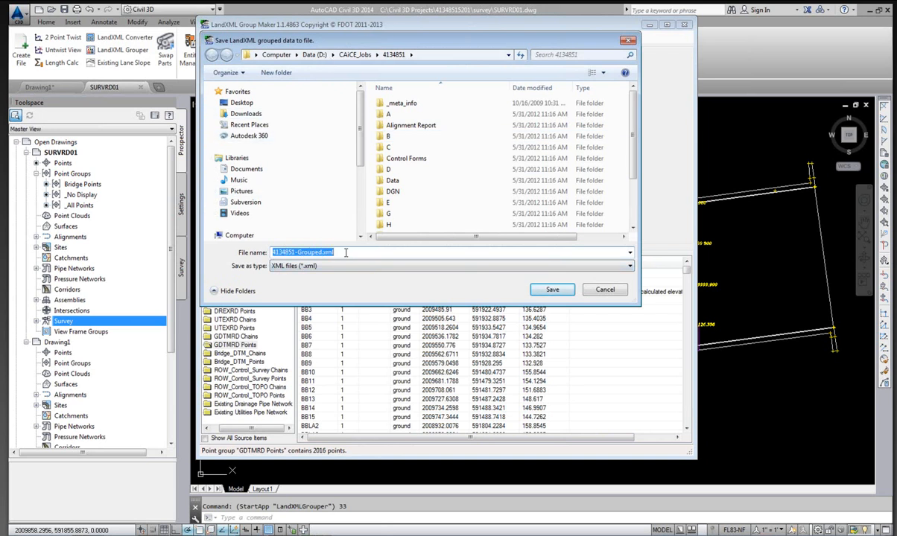
{"action": "left_click", "coordinate": [552, 290]}
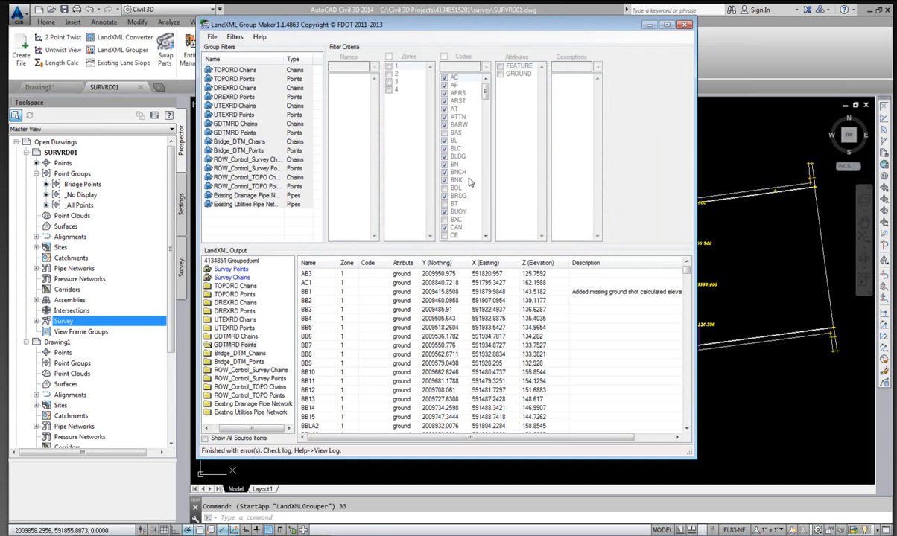
{"action": "left_click", "coordinate": [686, 26]}
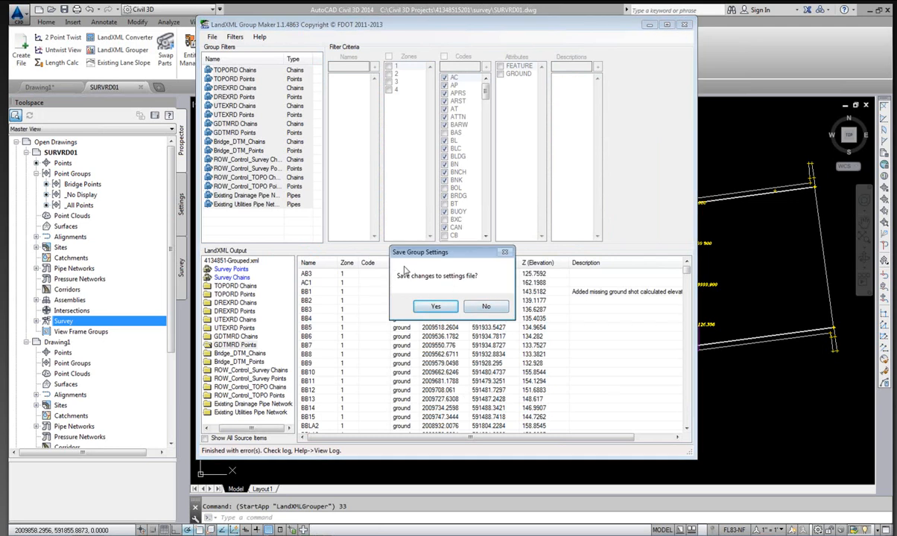
{"action": "left_click", "coordinate": [487, 307]}
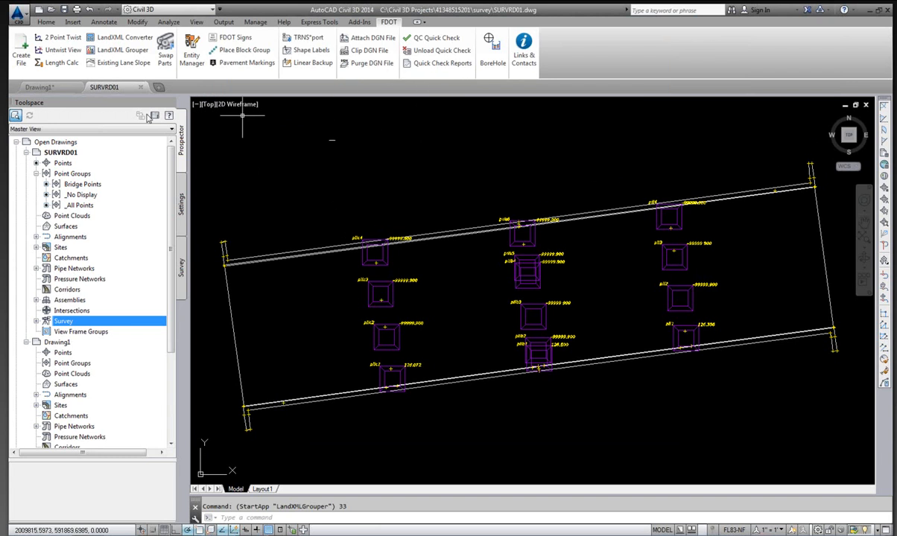
Collapse the SURVRD01 and Drawing1 drawing trees in the Prospector.
{"action": "left_click", "coordinate": [26, 152]}
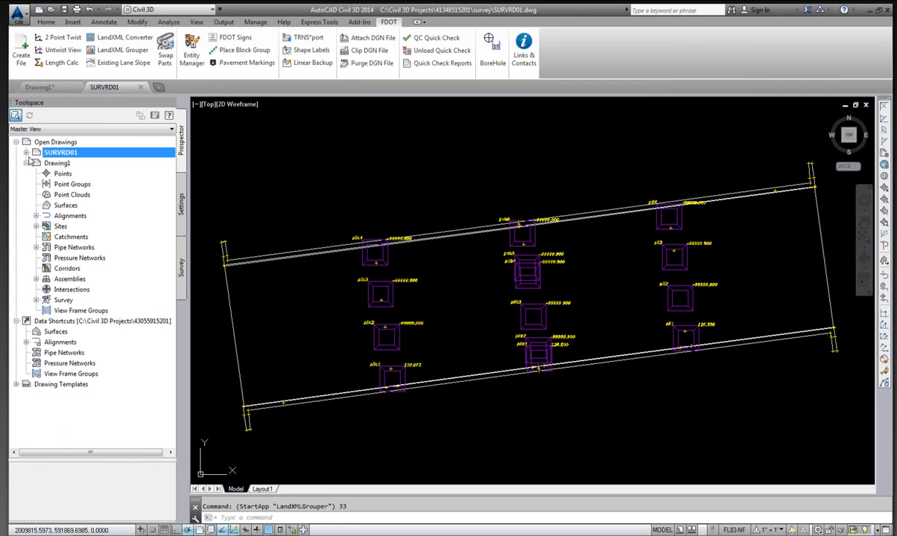
{"action": "left_click", "coordinate": [26, 164]}
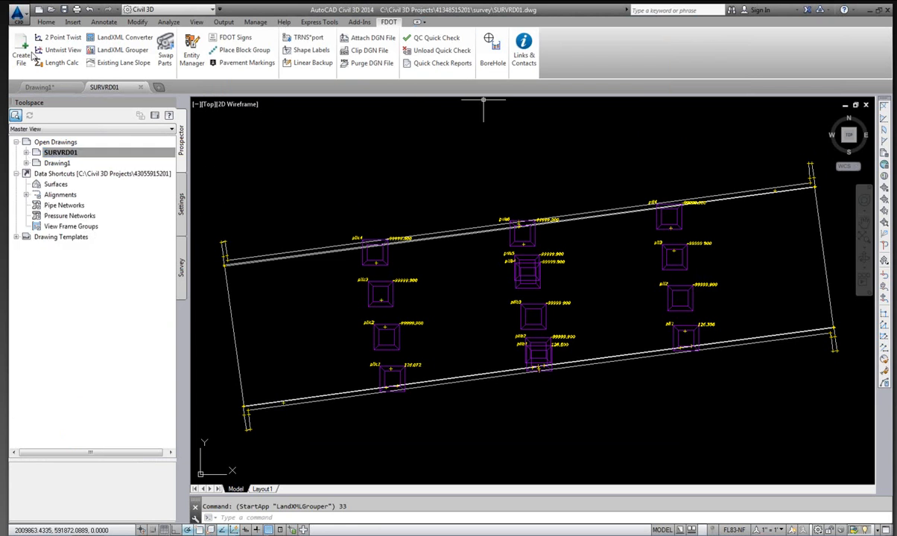
{"action": "left_click", "coordinate": [18, 13]}
{"action": "left_click", "coordinate": [39, 113]}
Create a new Survey Development Model file named SURVRD02.dwg in the survey folder using Create File.
{"action": "left_click", "coordinate": [21, 57]}
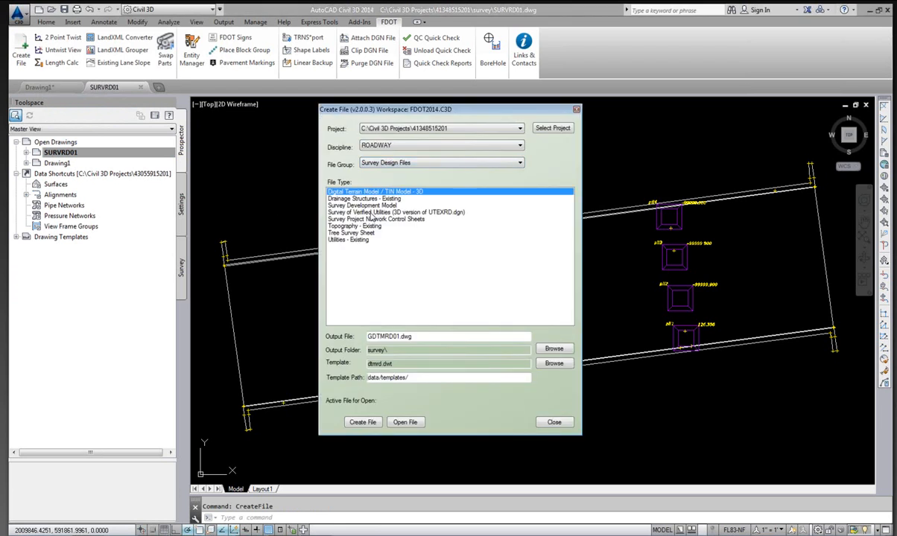
{"action": "left_click", "coordinate": [365, 205]}
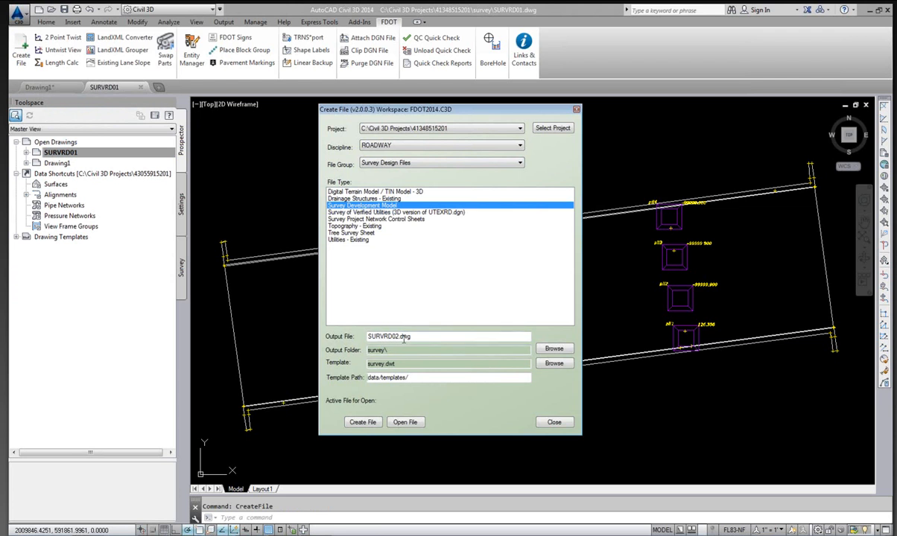
{"action": "left_click", "coordinate": [364, 422]}
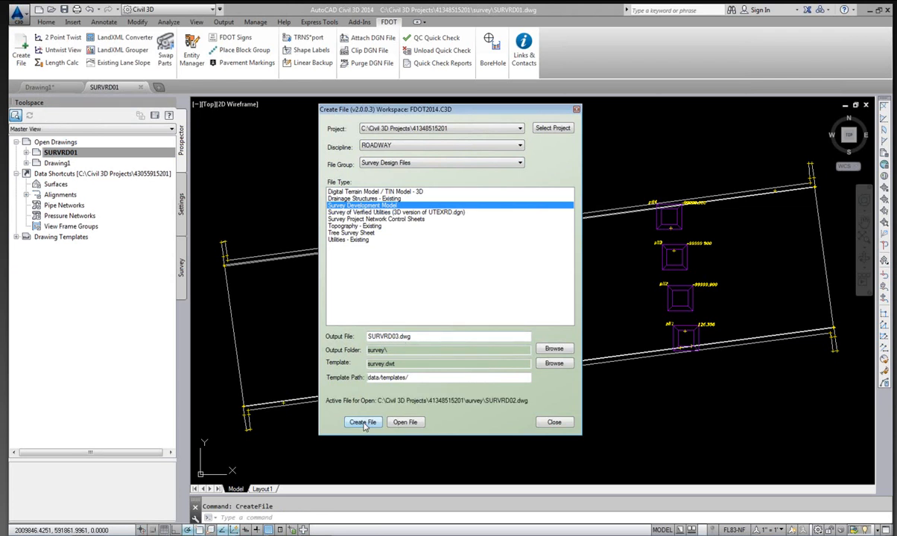
Open the new SURVRD02.dwg drawing and close the Create File dialog.
{"action": "left_click", "coordinate": [405, 422]}
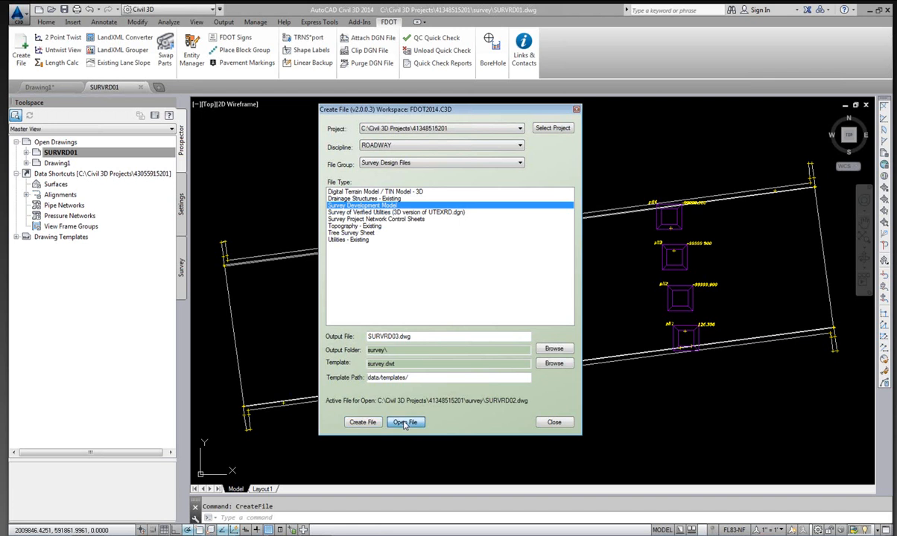
{"action": "right_click", "coordinate": [88, 534]}
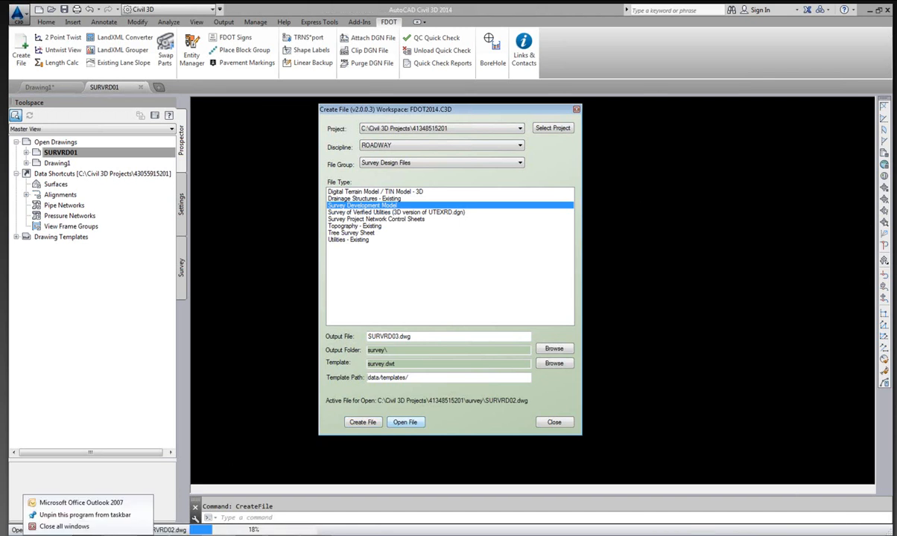
{"action": "left_click", "coordinate": [73, 528]}
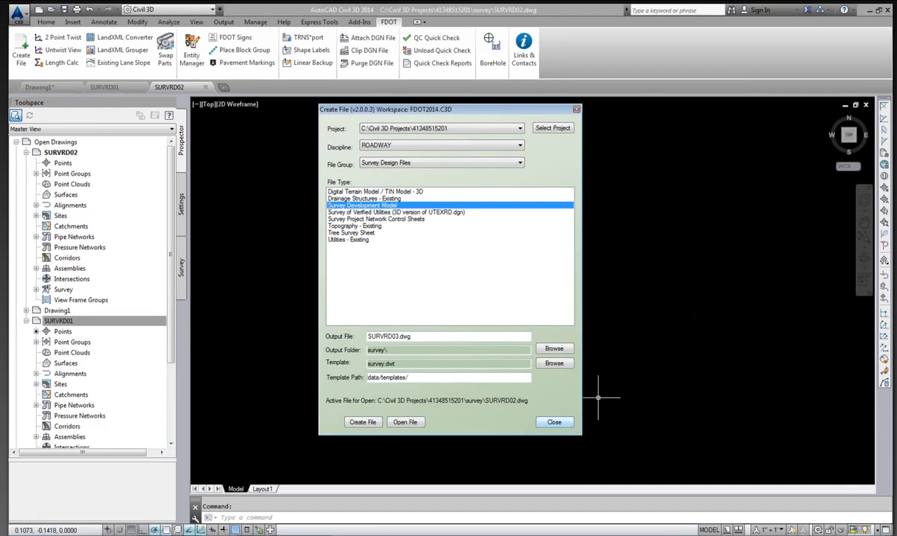
{"action": "left_click", "coordinate": [552, 426]}
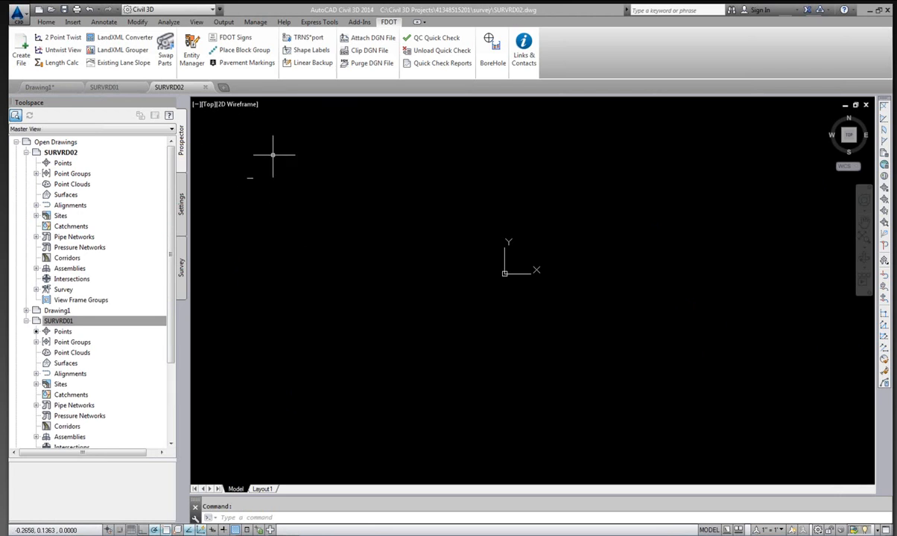
Set the SURVRD02 drawing's coordinate system code to FL83-NF in its drawing settings and save the drawing.
{"action": "left_click", "coordinate": [182, 201]}
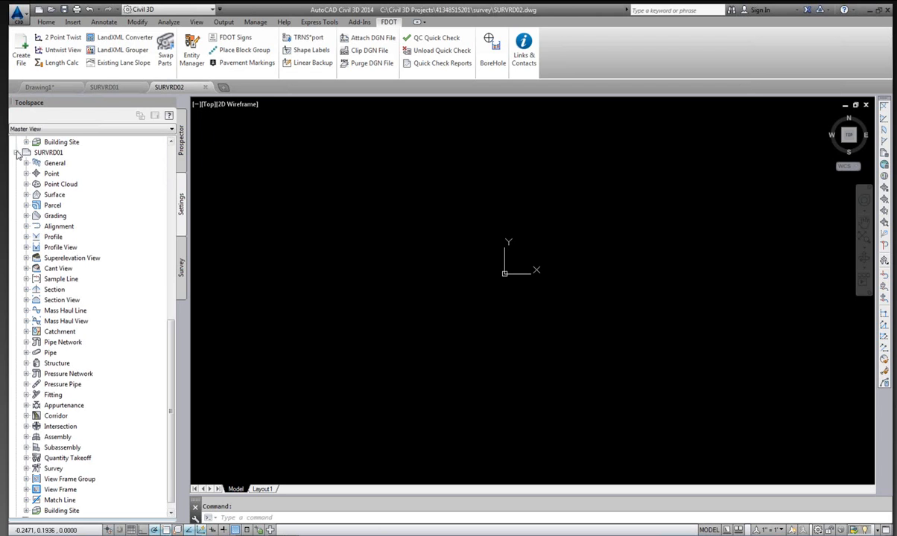
{"action": "left_click", "coordinate": [16, 152]}
{"action": "scroll", "coordinate": [166, 190], "scroll_direction": "up", "scroll_amount": 1}
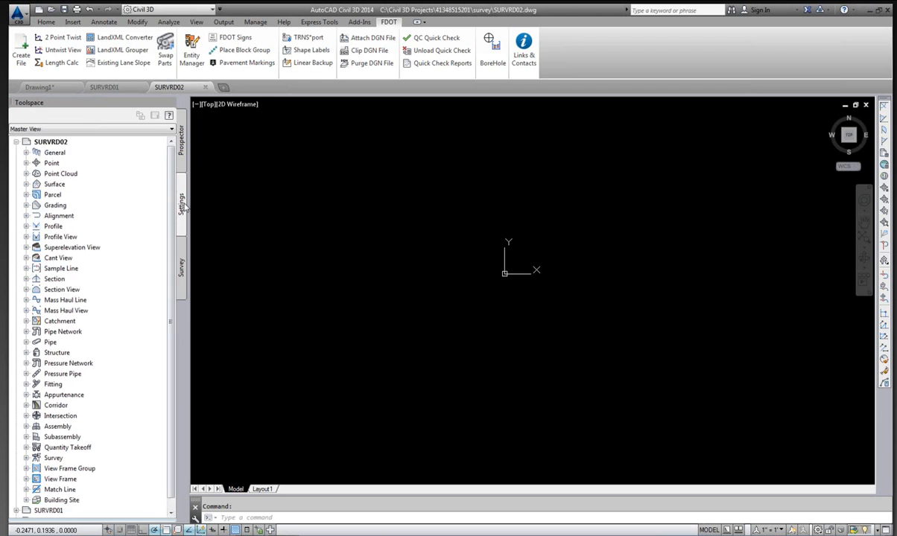
{"action": "right_click", "coordinate": [53, 143]}
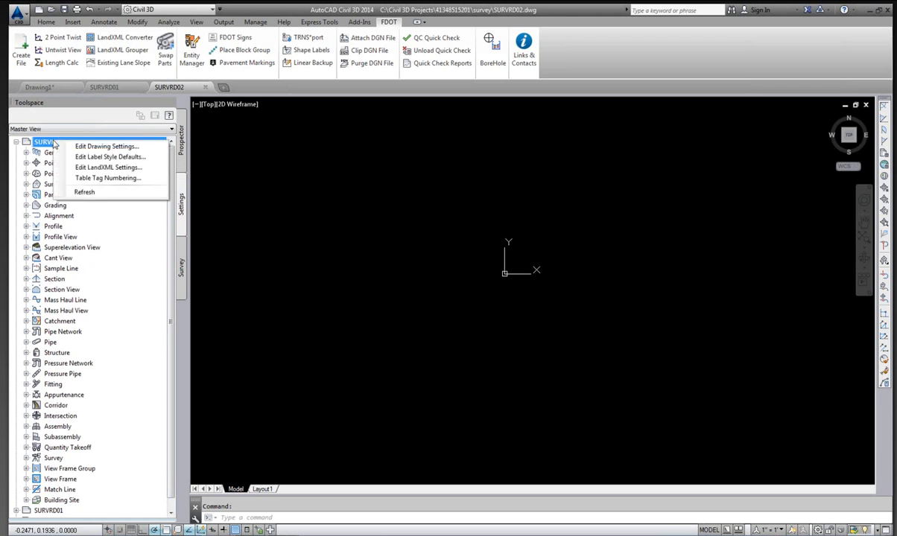
{"action": "left_click", "coordinate": [96, 148]}
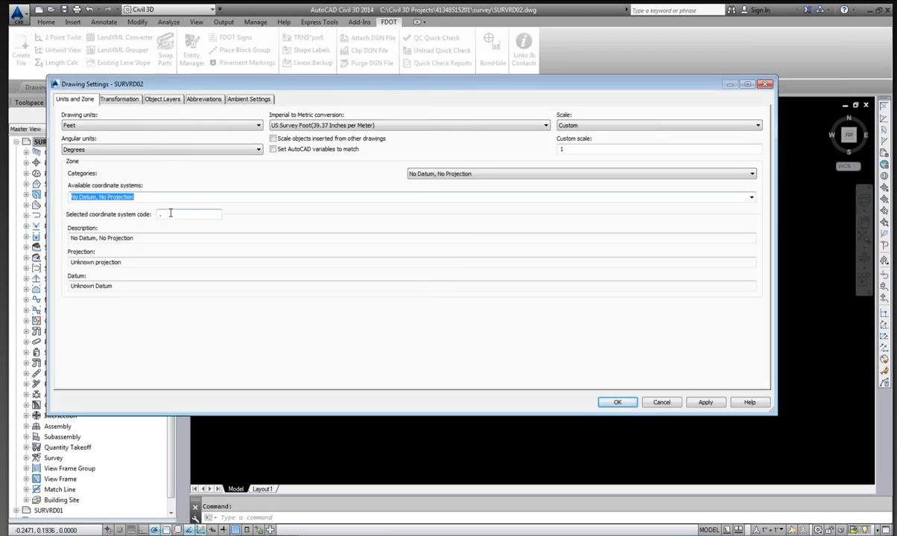
{"action": "left_click", "coordinate": [164, 214]}
{"action": "type", "text": "fl"}
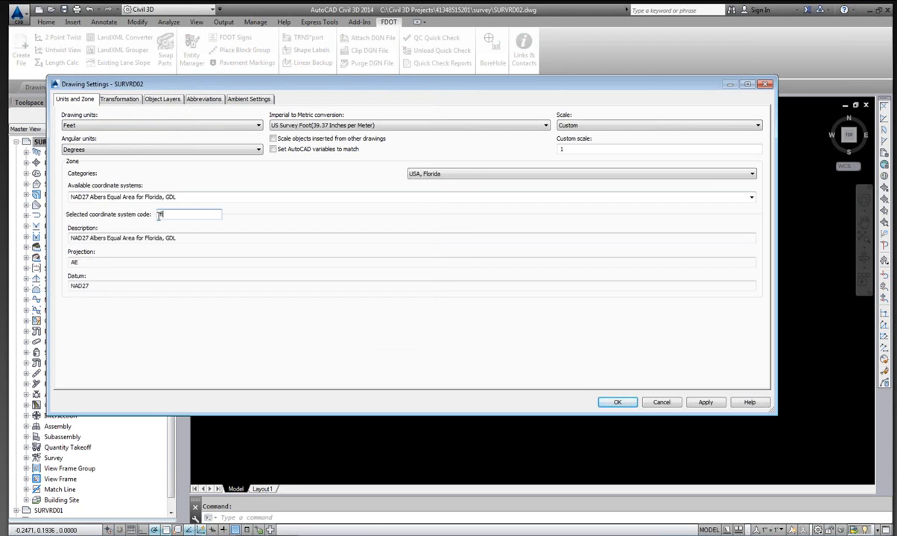
{"action": "type", "text": "83-"}
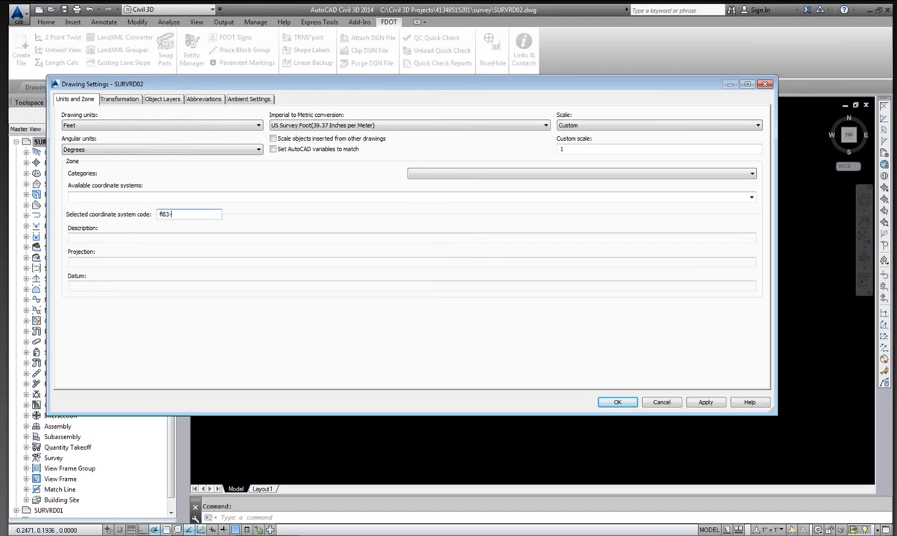
{"action": "type", "text": "nf"}
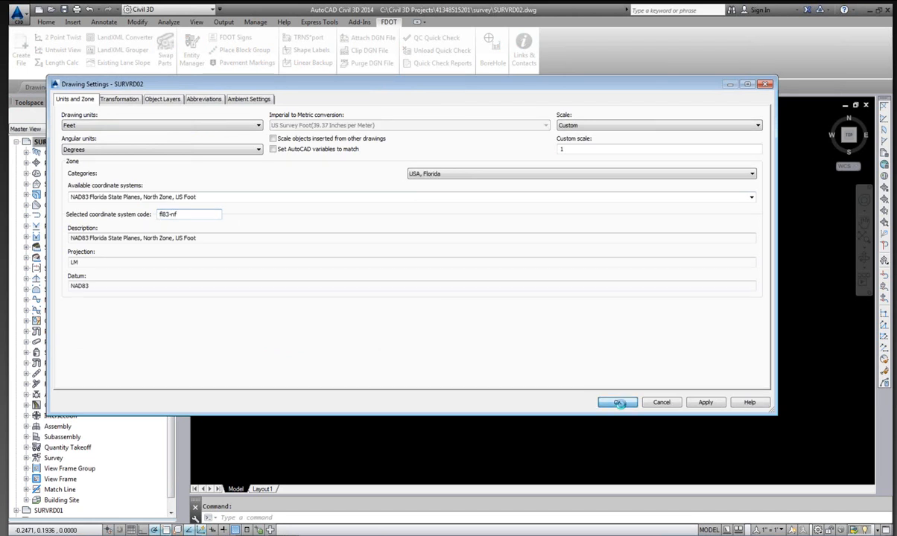
{"action": "left_click", "coordinate": [619, 403]}
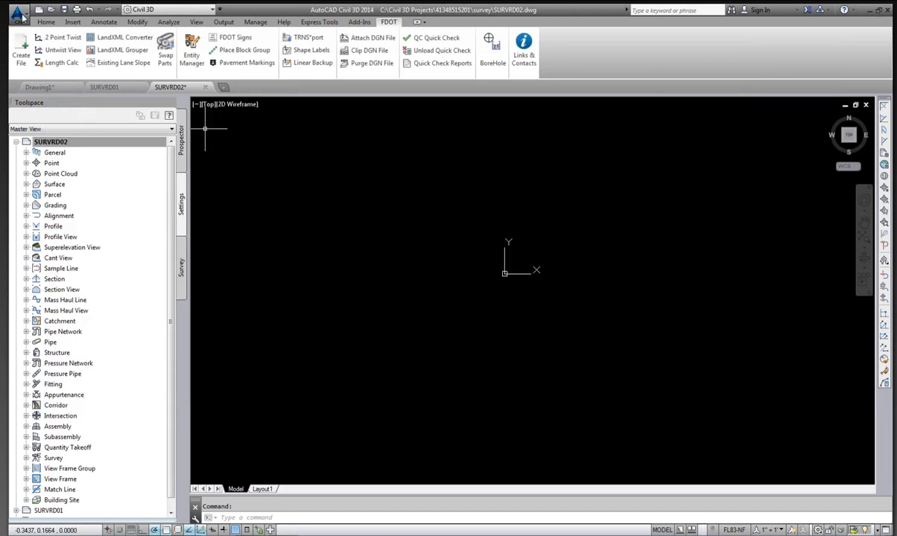
{"action": "left_click", "coordinate": [19, 14]}
{"action": "left_click", "coordinate": [37, 114]}
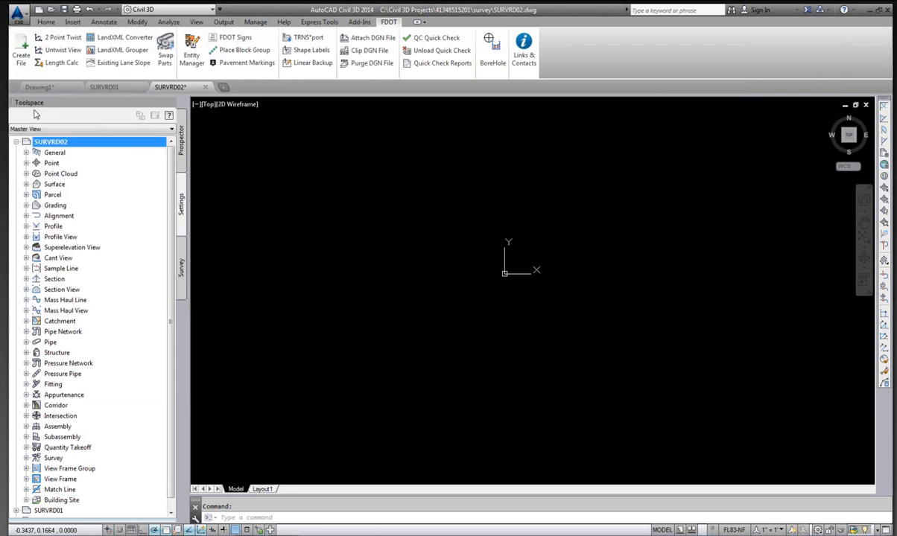
Close the 4134851 survey database in the survey workspace.
{"action": "left_click", "coordinate": [180, 268]}
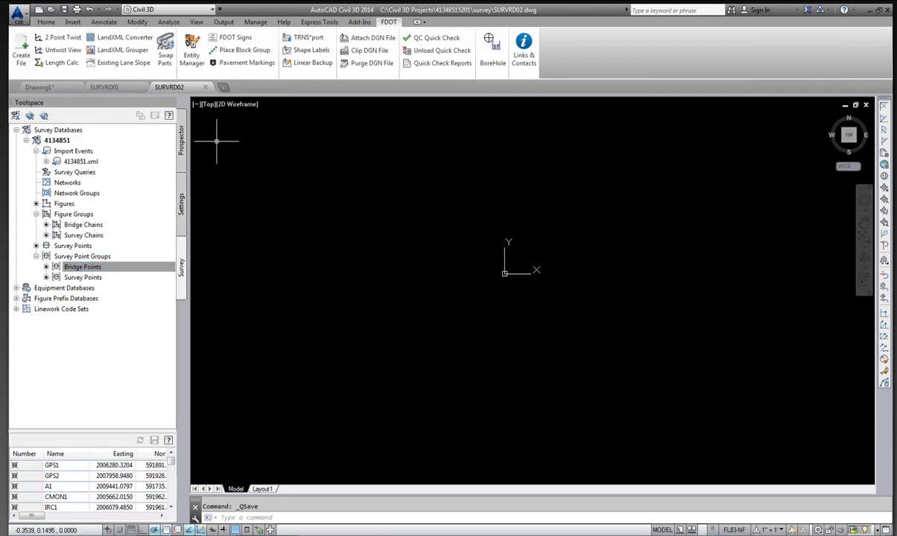
{"action": "left_click", "coordinate": [26, 140]}
{"action": "left_click", "coordinate": [26, 140]}
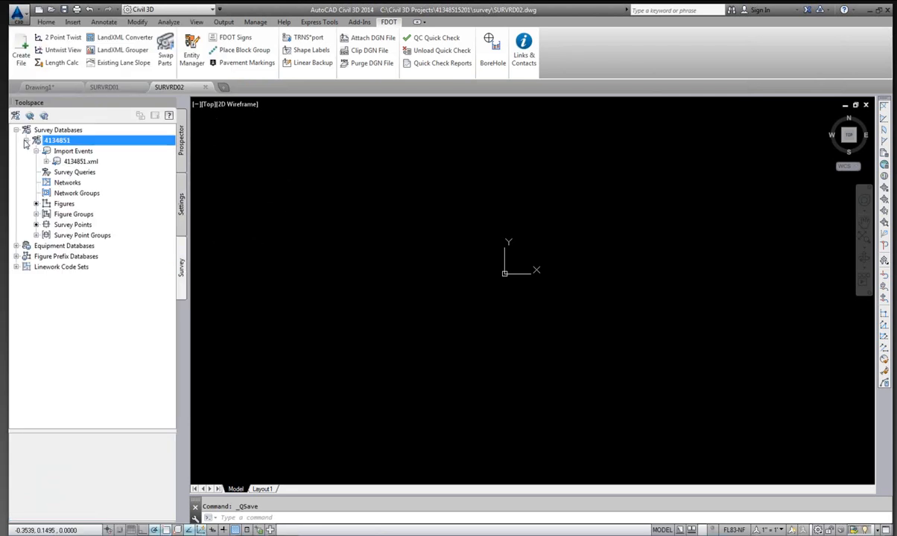
{"action": "right_click", "coordinate": [64, 139]}
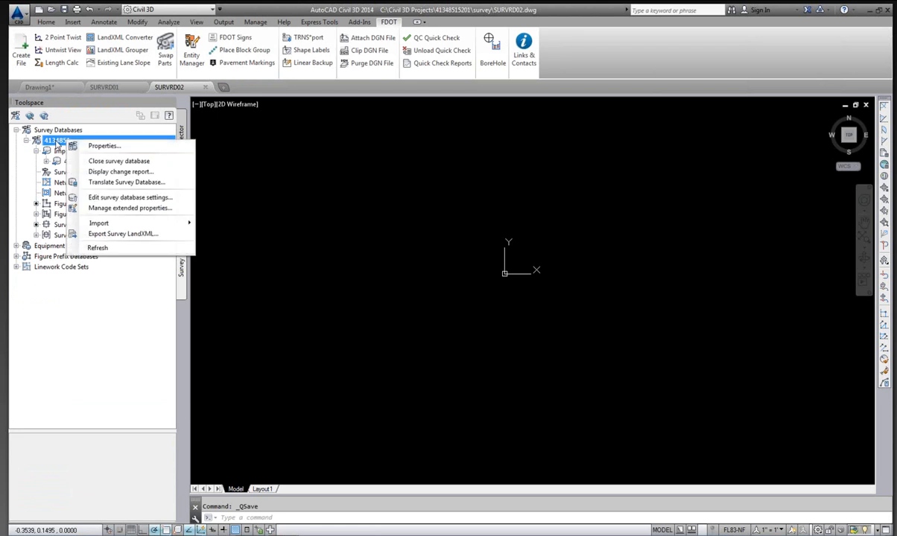
{"action": "left_click", "coordinate": [119, 161]}
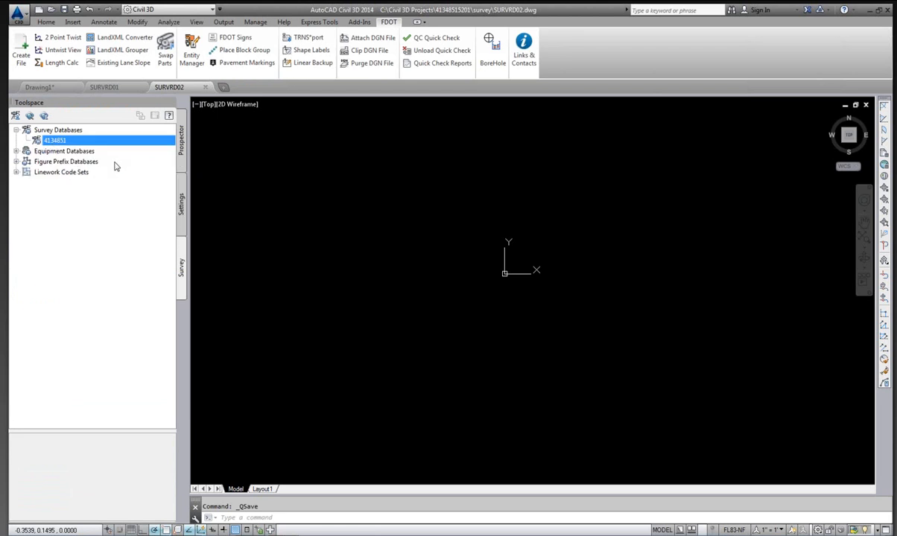
Set the default Survey Database Settings to FDOT_US_NAD83_North in the Survey User Settings.
{"action": "left_click", "coordinate": [16, 117]}
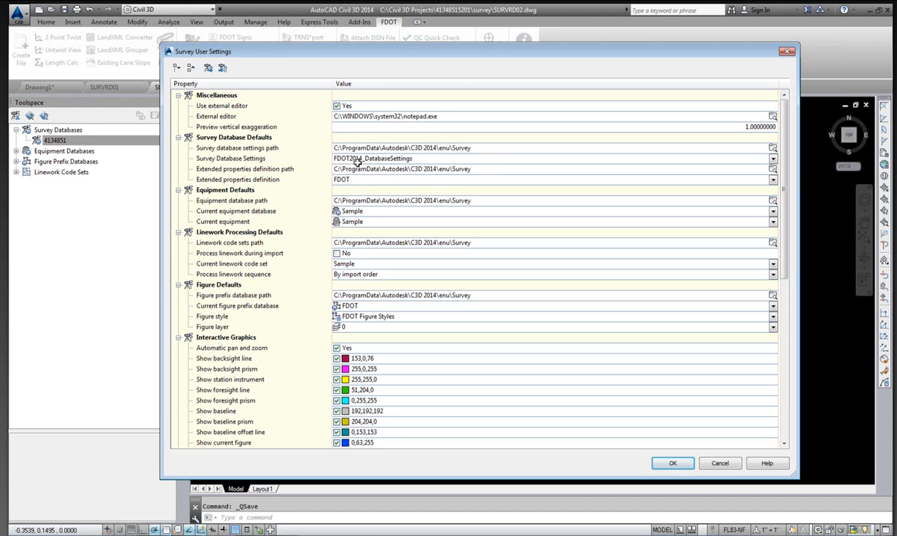
{"action": "left_click", "coordinate": [774, 161]}
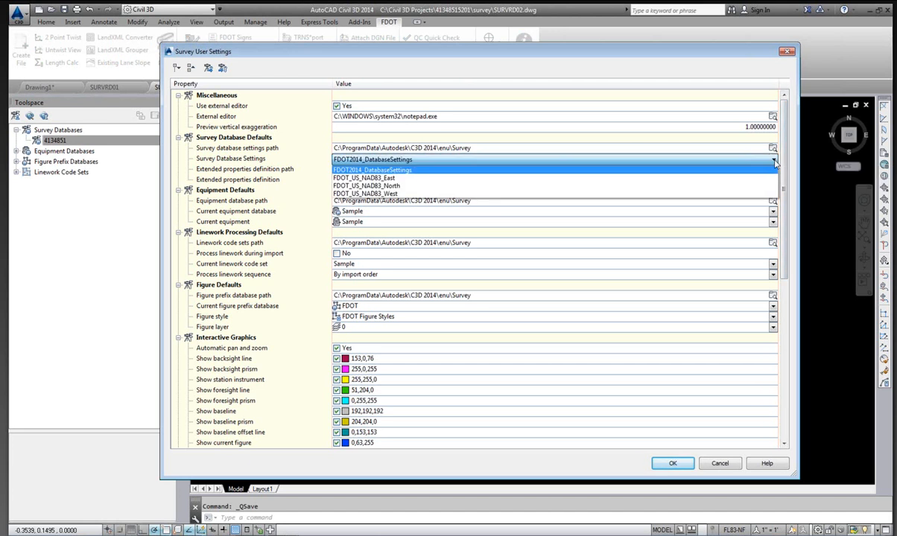
{"action": "left_click", "coordinate": [400, 186]}
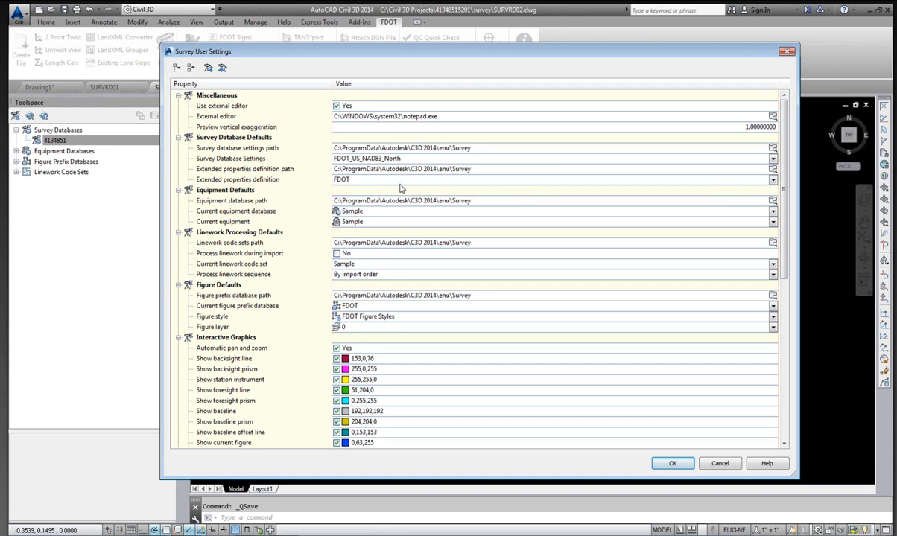
{"action": "left_click", "coordinate": [673, 463]}
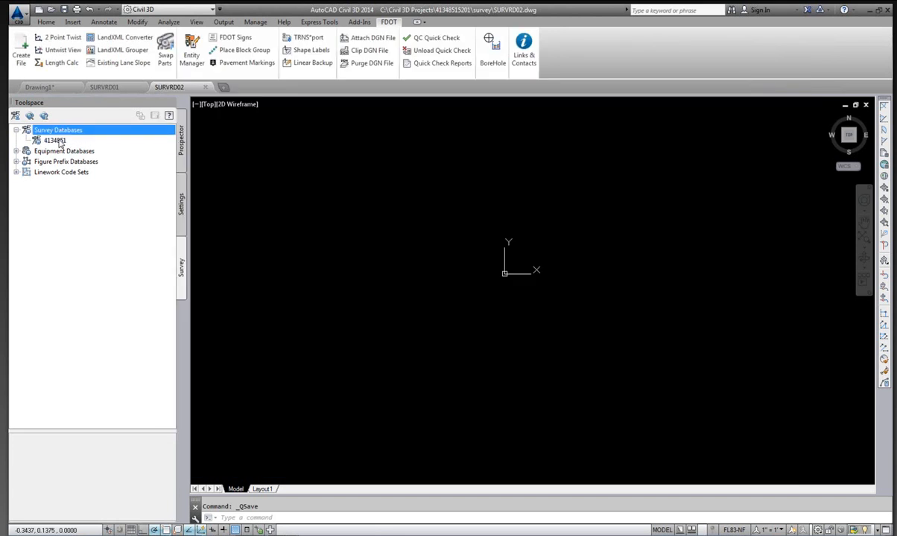
Create a new local survey database named 4134851-Grouped.
{"action": "left_click", "coordinate": [58, 141]}
{"action": "left_click", "coordinate": [56, 131]}
{"action": "right_click", "coordinate": [48, 132]}
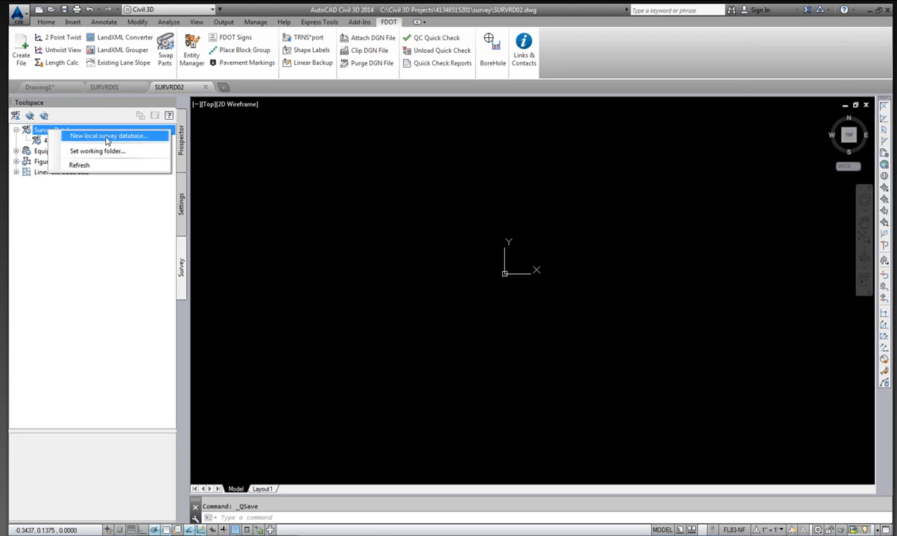
{"action": "left_click", "coordinate": [111, 137]}
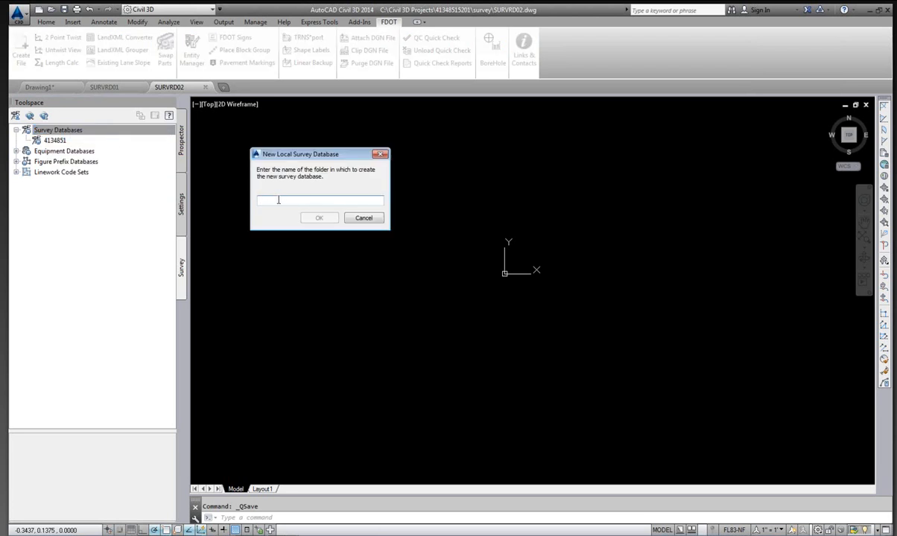
{"action": "type", "text": "4134851-G"}
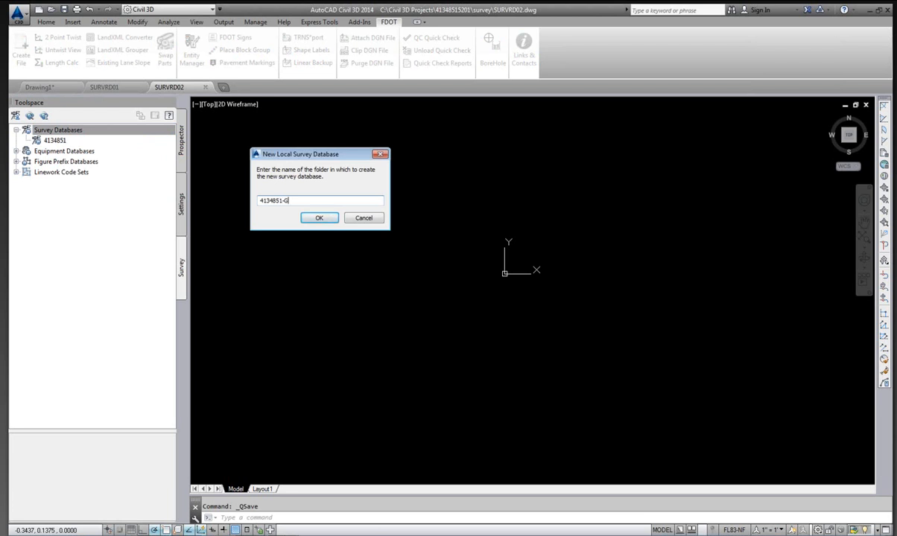
{"action": "type", "text": "rouped"}
{"action": "left_click", "coordinate": [320, 218]}
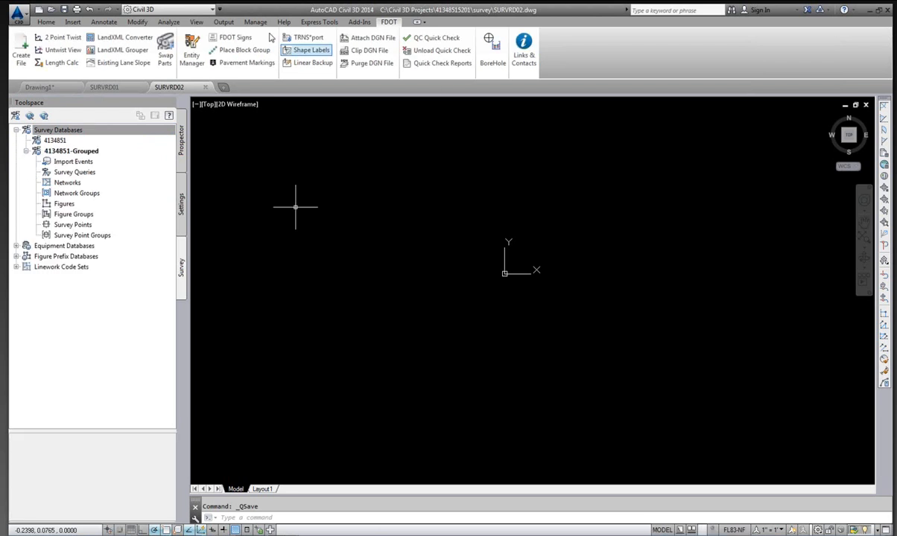
Open the 4134851-Grouped database settings to review its coordinate zone and units, then close them.
{"action": "left_click", "coordinate": [88, 152]}
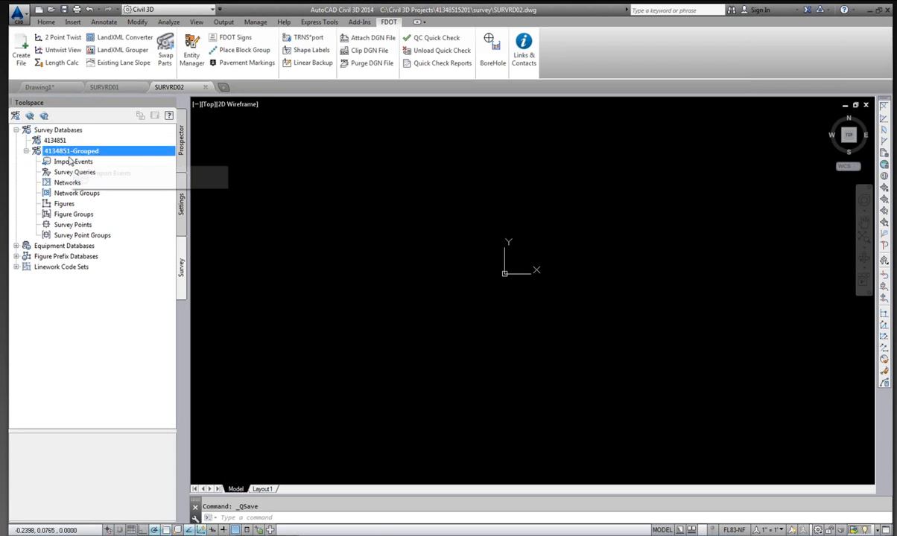
{"action": "right_click", "coordinate": [77, 151]}
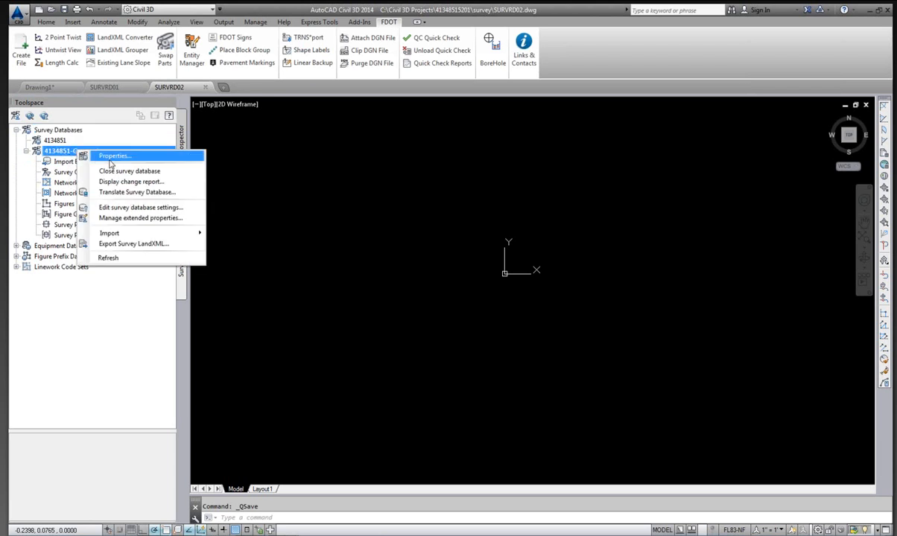
{"action": "left_click", "coordinate": [147, 210]}
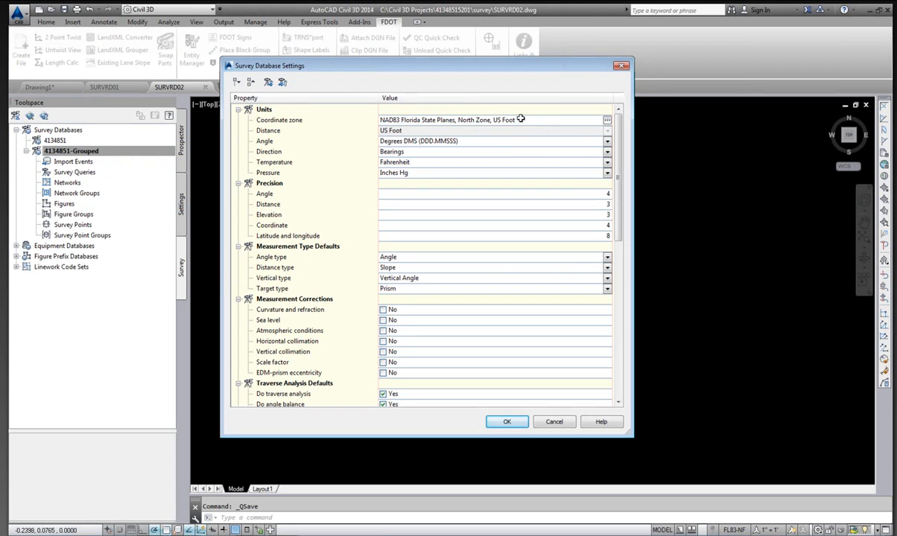
{"action": "left_click", "coordinate": [506, 422]}
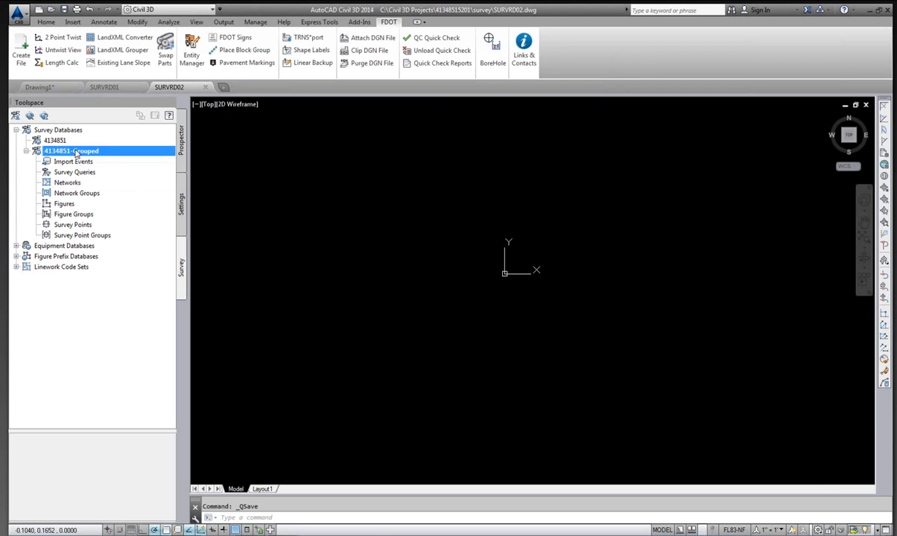
Import the survey LandXML file 4134851-Grouped.xml into the 4134851-Grouped survey database.
{"action": "right_click", "coordinate": [76, 153]}
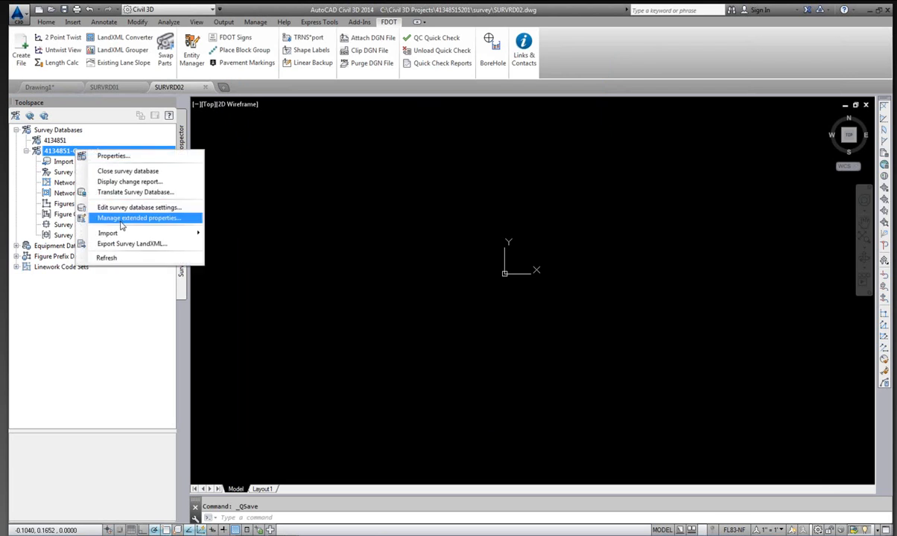
{"action": "mouse_move", "coordinate": [122, 233]}
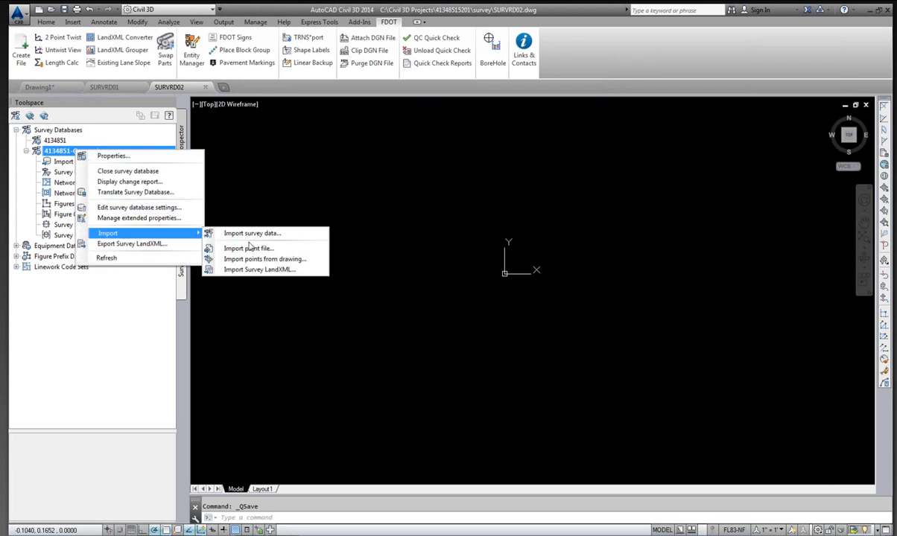
{"action": "left_click", "coordinate": [282, 271]}
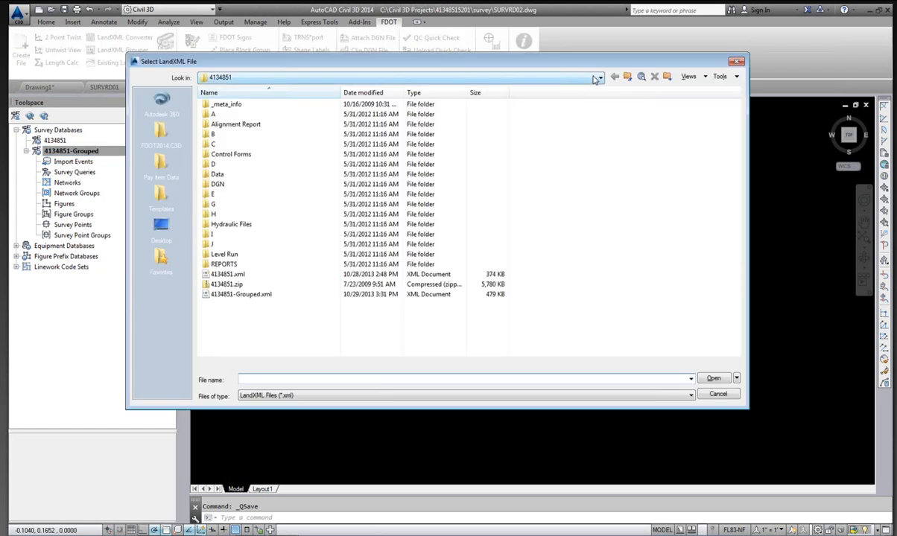
{"action": "left_click", "coordinate": [225, 297]}
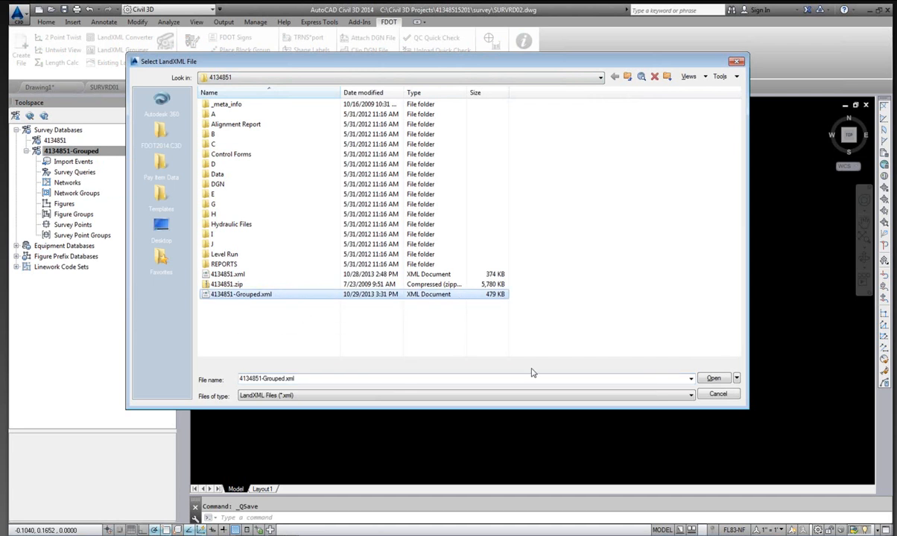
{"action": "left_click", "coordinate": [717, 381]}
{"action": "left_click", "coordinate": [714, 379]}
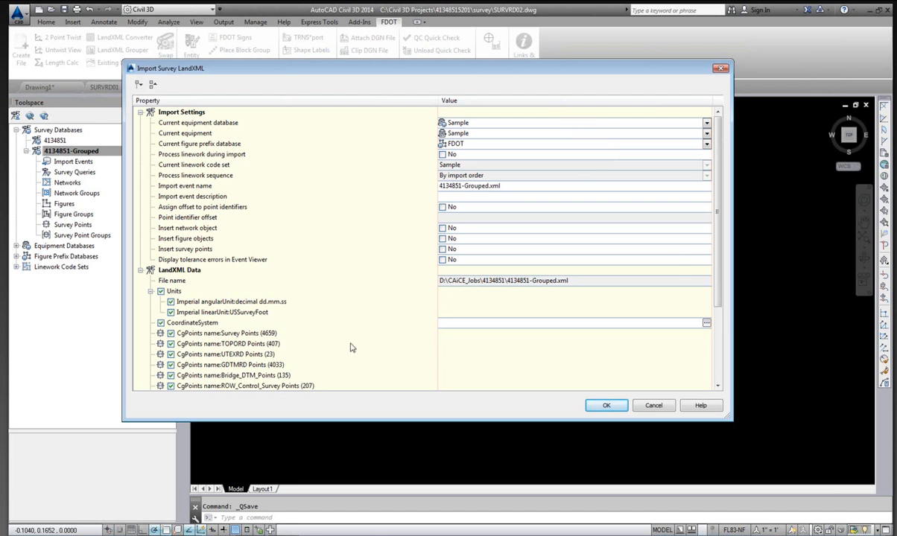
Set the import's coordinate system to code FL83-nf, NAD83 Florida State Planes, North Zone, US Foot.
{"action": "left_click", "coordinate": [706, 325]}
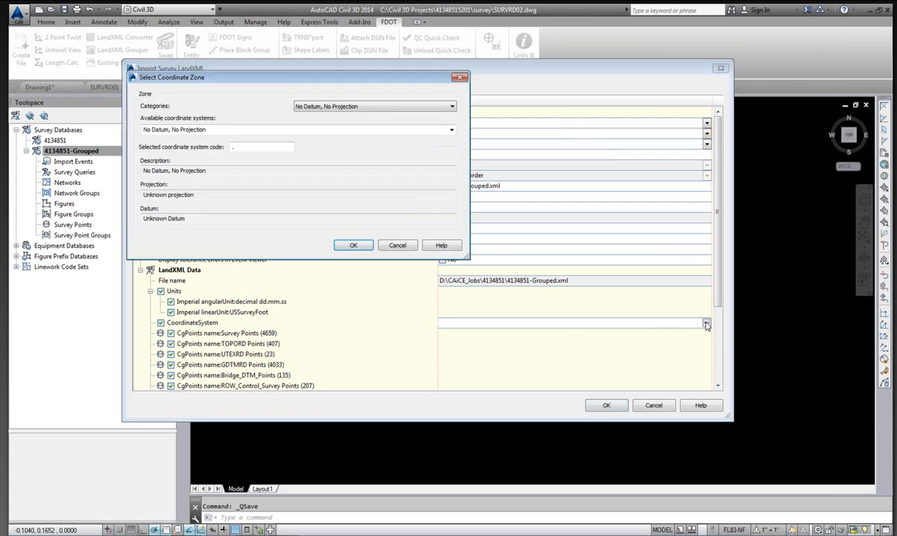
{"action": "left_click", "coordinate": [246, 146]}
{"action": "type", "text": "F"}
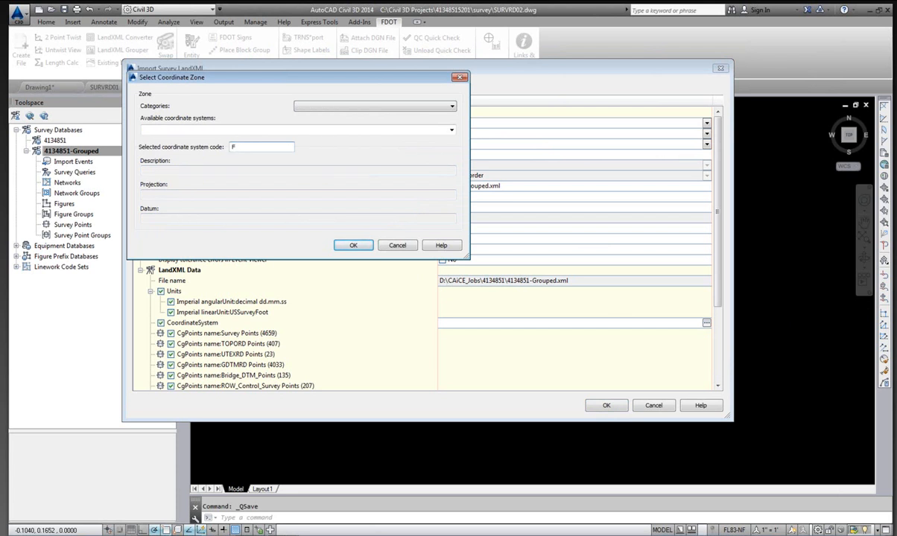
{"action": "type", "text": "l"}
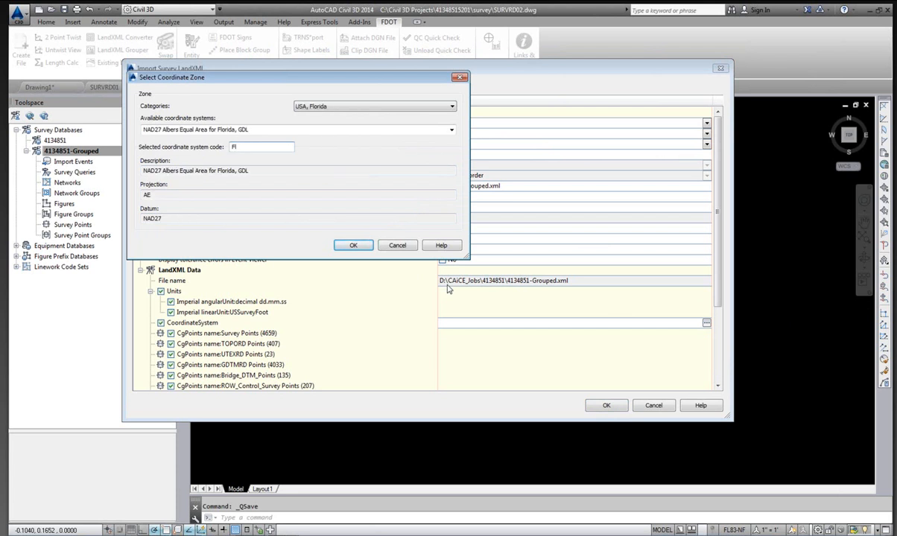
{"action": "type", "text": "83-"}
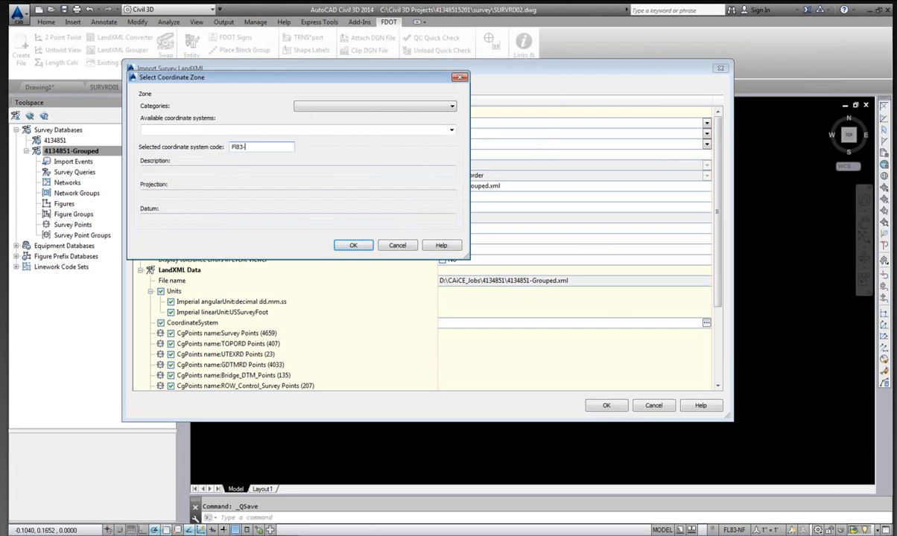
{"action": "type", "text": "nf"}
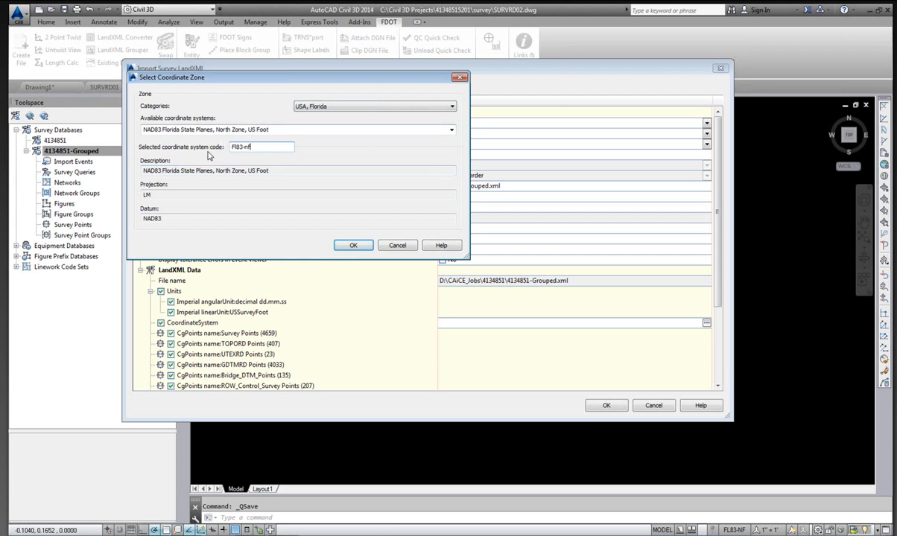
{"action": "left_click", "coordinate": [355, 246]}
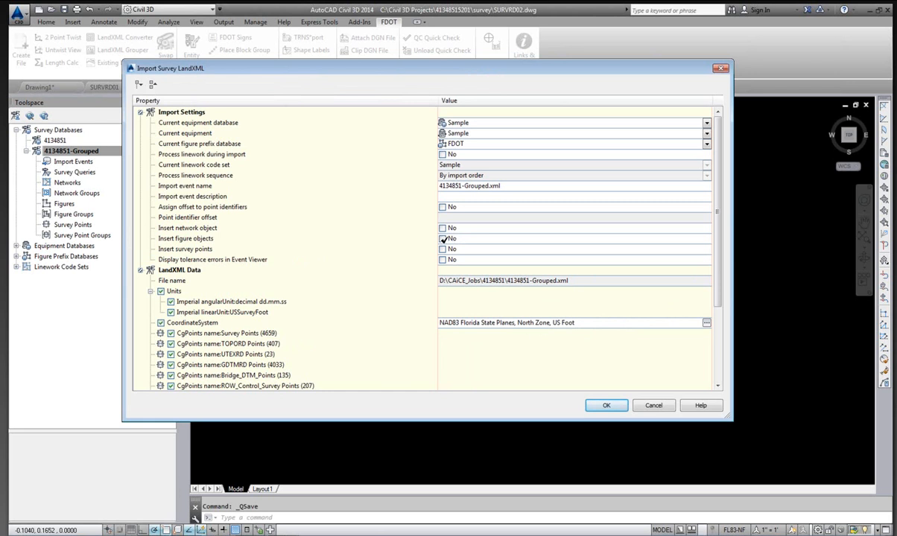
Enable inserting figure objects and run the LandXML import.
{"action": "left_click", "coordinate": [443, 239]}
{"action": "mouse_move", "coordinate": [465, 69]}
{"action": "left_mouse_down"}
{"action": "mouse_move", "coordinate": [502, 73]}
{"action": "mouse_move", "coordinate": [482, 72]}
{"action": "left_mouse_up"}
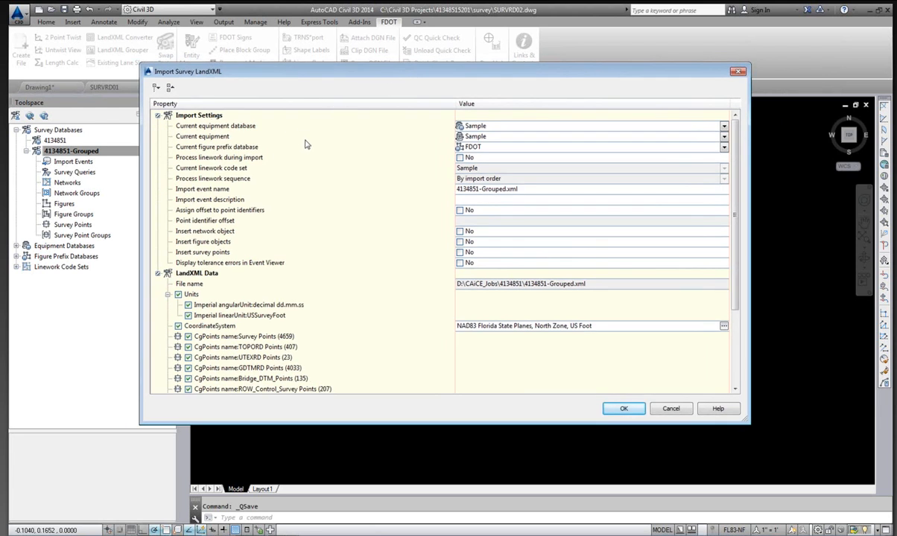
{"action": "left_click", "coordinate": [630, 411]}
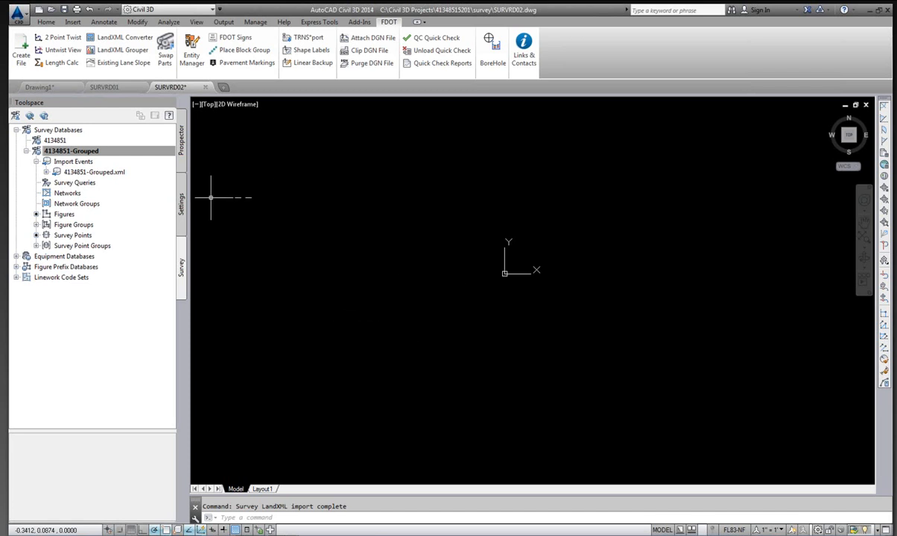
Browse the database's import events, figure groups and survey point groups to inspect the imported chain groups.
{"action": "left_click", "coordinate": [65, 151]}
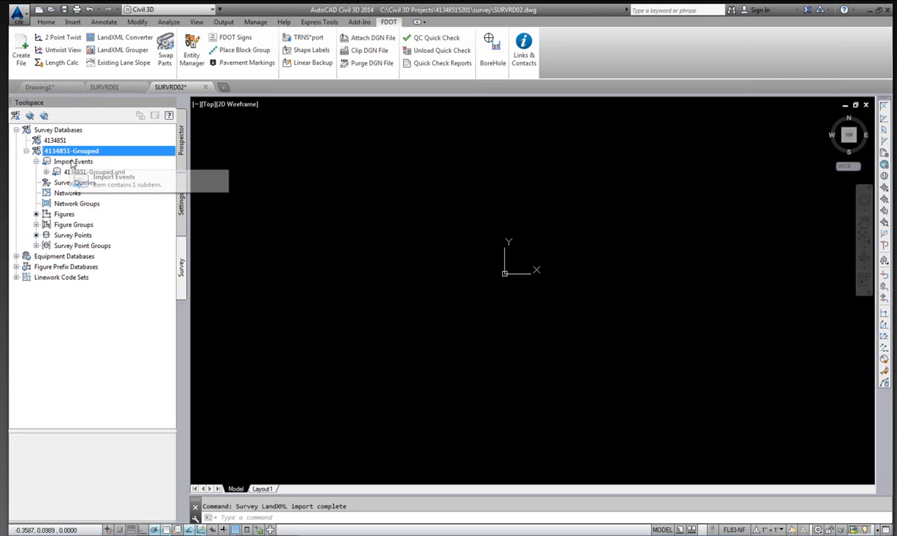
{"action": "left_click", "coordinate": [72, 161]}
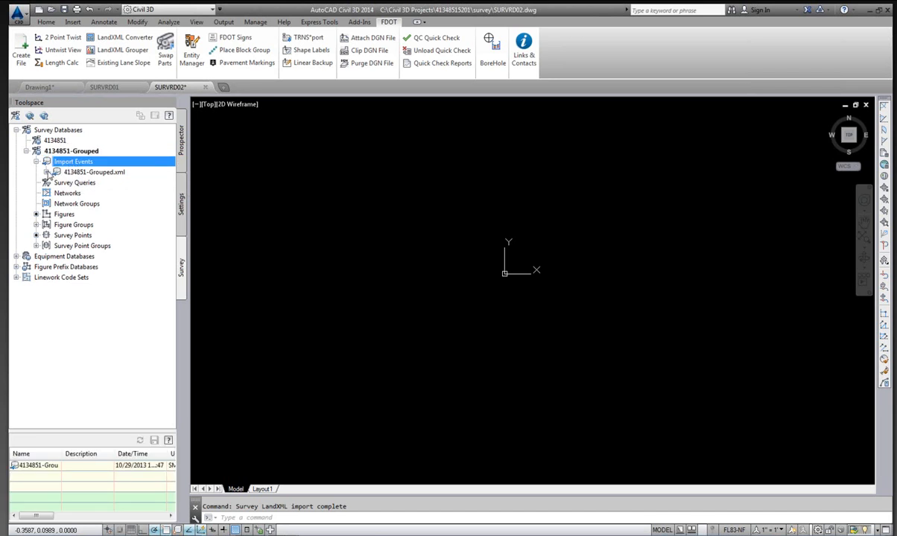
{"action": "left_click", "coordinate": [94, 173]}
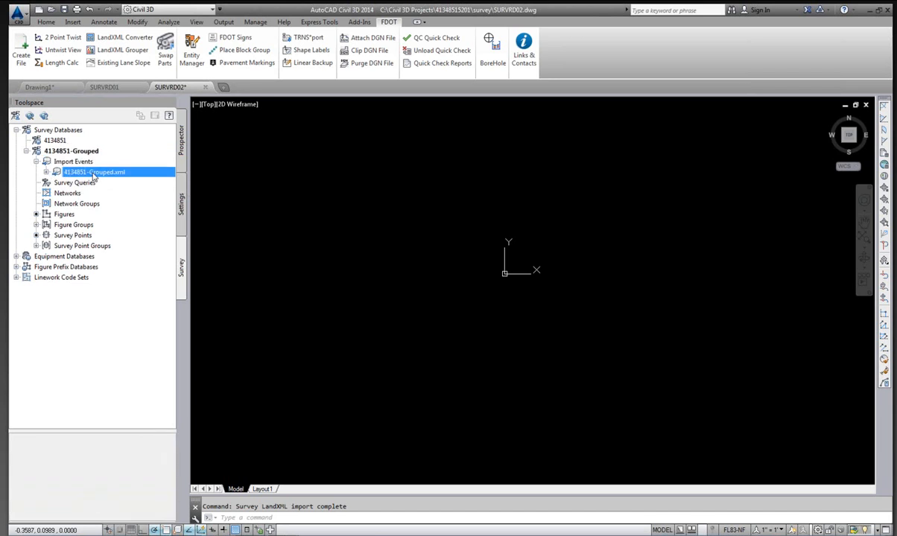
{"action": "left_click", "coordinate": [93, 173]}
{"action": "left_click", "coordinate": [35, 224]}
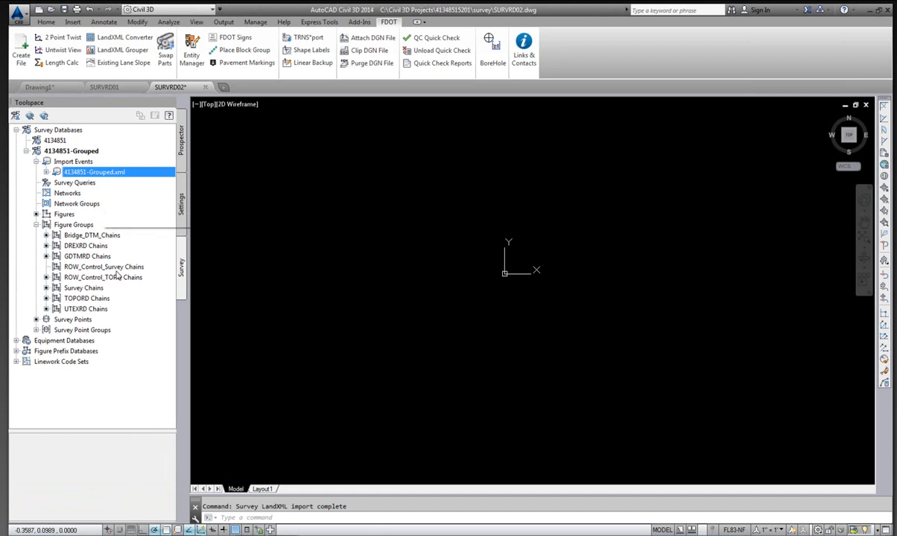
{"action": "left_click", "coordinate": [36, 329]}
{"action": "scroll", "coordinate": [100, 225], "scroll_direction": "down", "scroll_amount": 1}
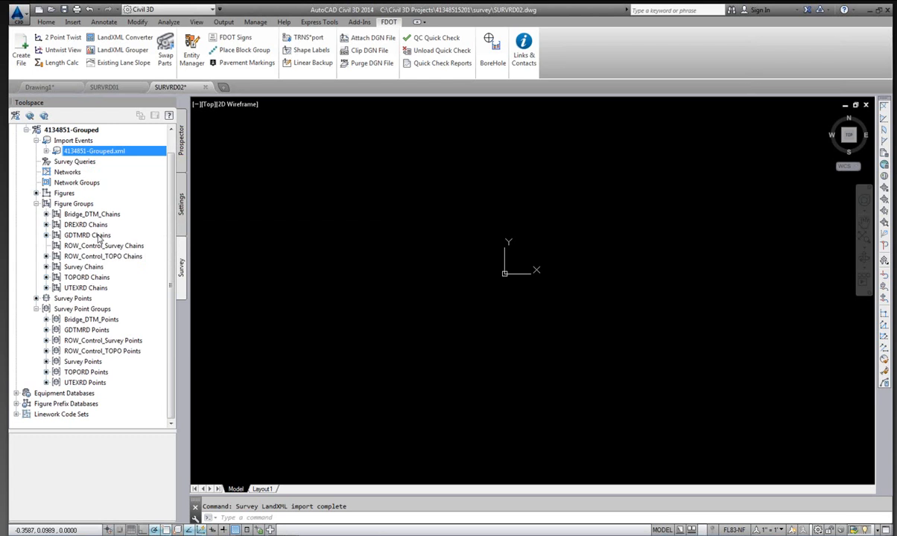
{"action": "mouse_move", "coordinate": [99, 238]}
{"action": "left_click", "coordinate": [86, 268]}
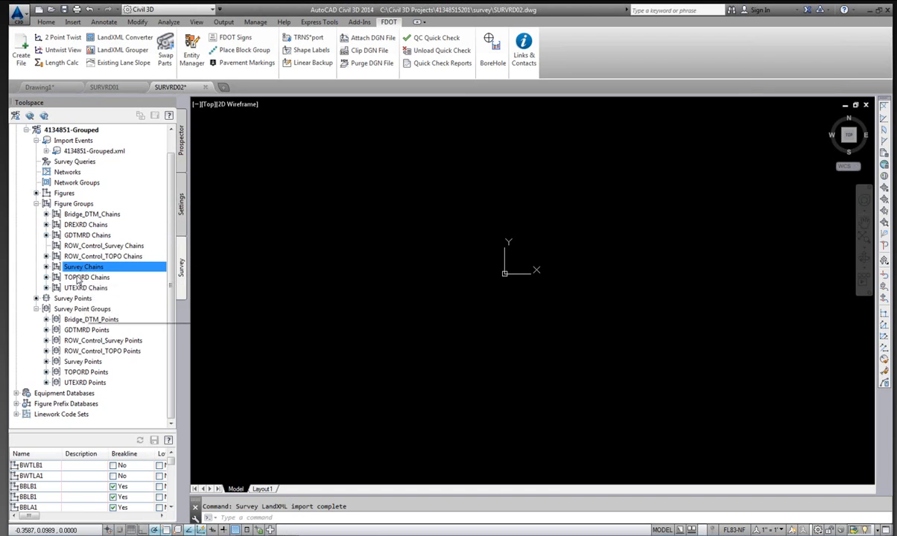
{"action": "left_click", "coordinate": [86, 279]}
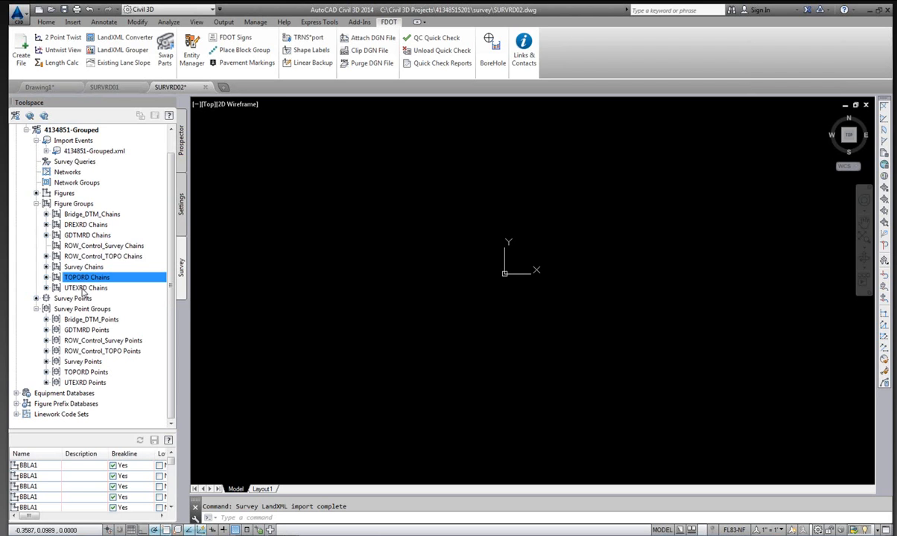
{"action": "left_click", "coordinate": [83, 289]}
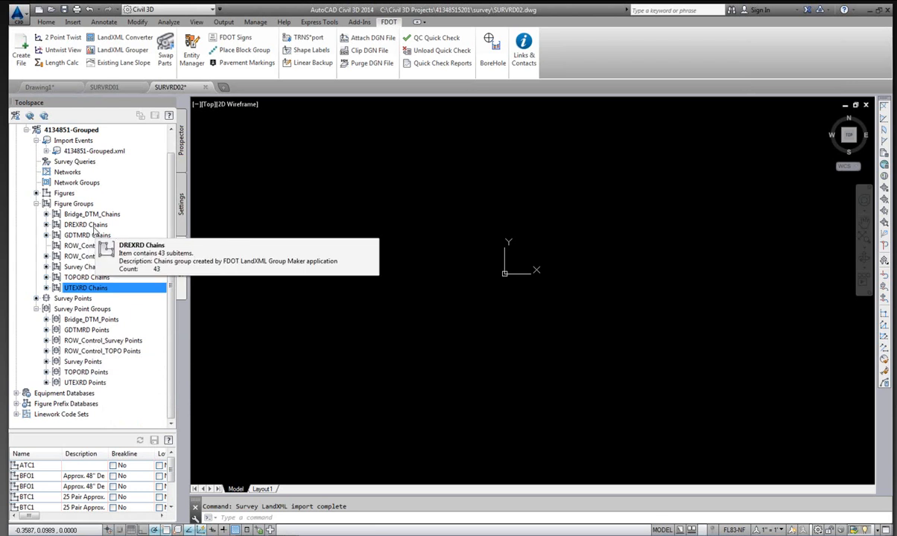
{"action": "left_click", "coordinate": [88, 225]}
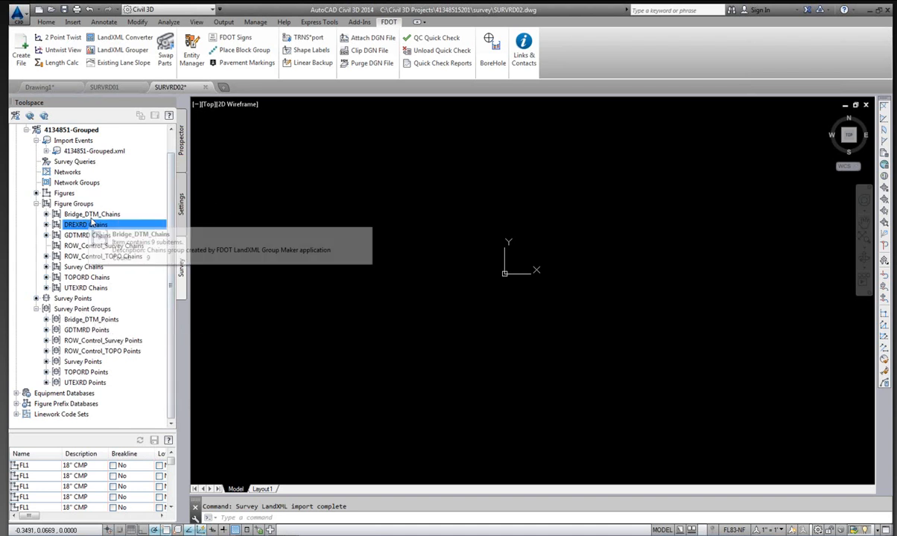
Insert the Bridge_DTM_Chains figure group into the drawing.
{"action": "left_click", "coordinate": [89, 215]}
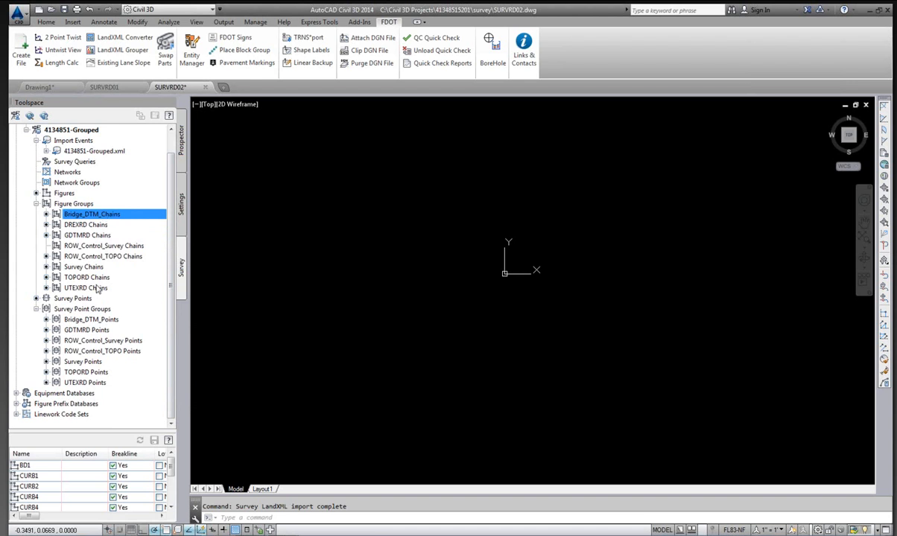
{"action": "right_click", "coordinate": [102, 215]}
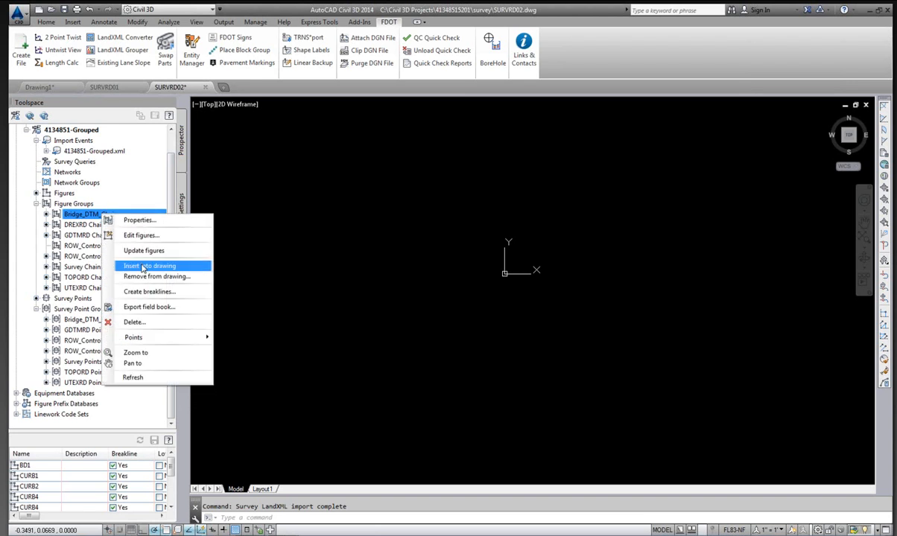
{"action": "left_click", "coordinate": [143, 268]}
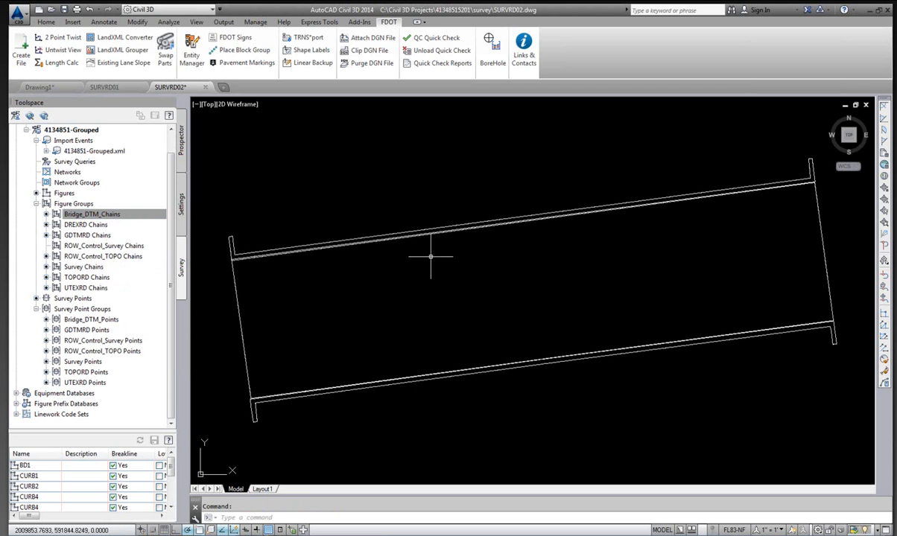
Insert the Bridge_DTM_Points survey point group into the drawing.
{"action": "left_click", "coordinate": [91, 321]}
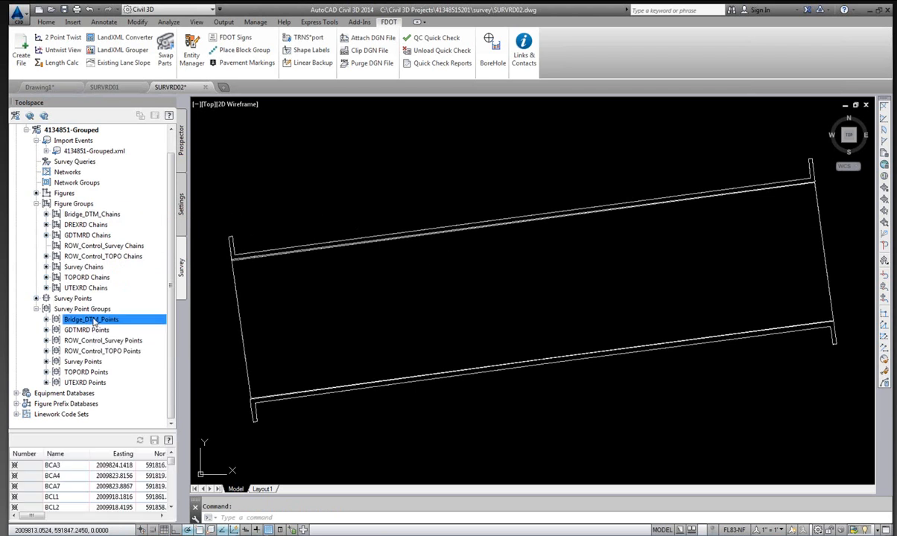
{"action": "right_click", "coordinate": [94, 321]}
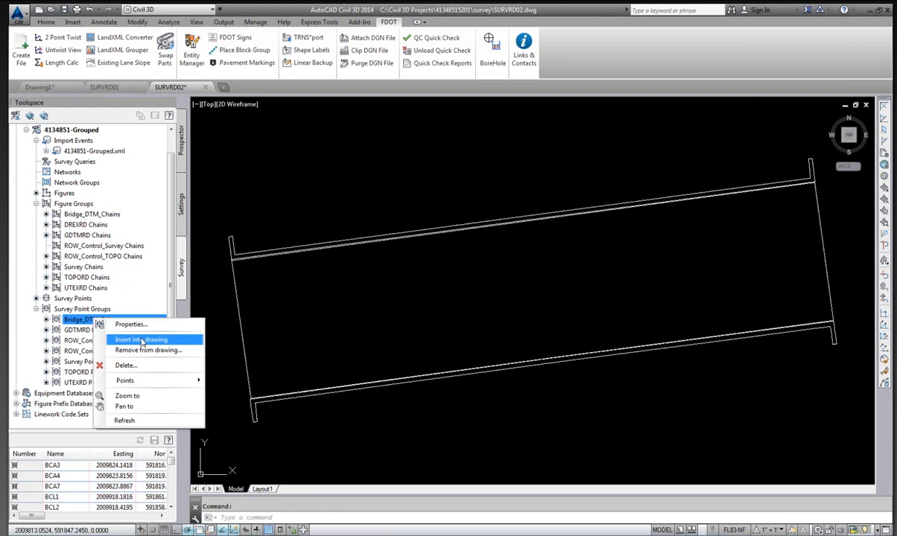
{"action": "left_click", "coordinate": [139, 340]}
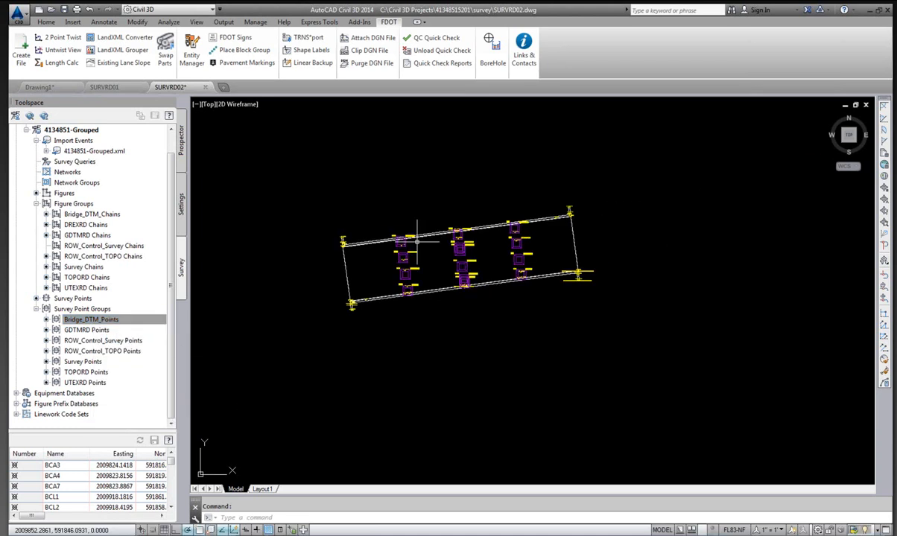
{"action": "scroll", "coordinate": [400, 195], "scroll_direction": "up", "scroll_amount": 5}
{"action": "scroll", "coordinate": [476, 202], "scroll_direction": "down", "scroll_amount": 2}
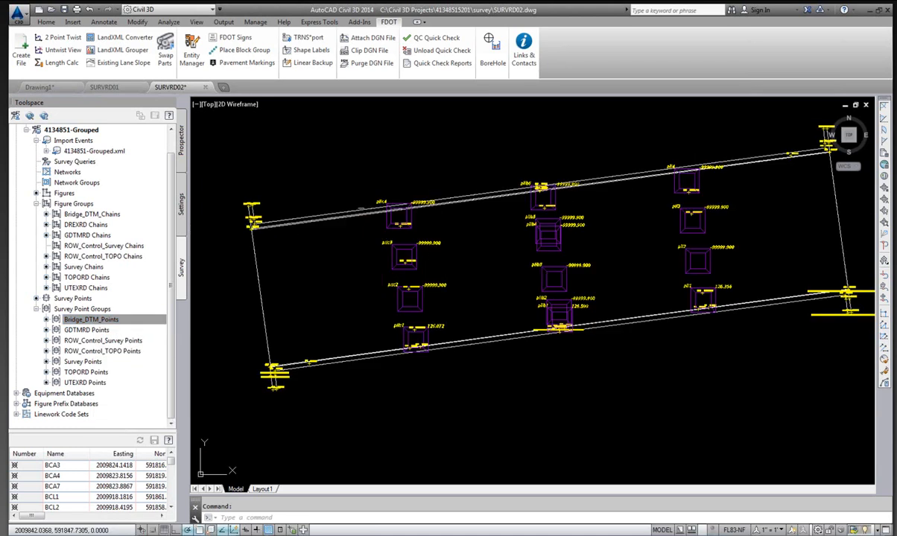
{"action": "scroll", "coordinate": [394, 195], "scroll_direction": "up", "scroll_amount": 3}
{"action": "scroll", "coordinate": [402, 190], "scroll_direction": "down", "scroll_amount": 5}
{"action": "scroll", "coordinate": [406, 192], "scroll_direction": "down", "scroll_amount": 1}
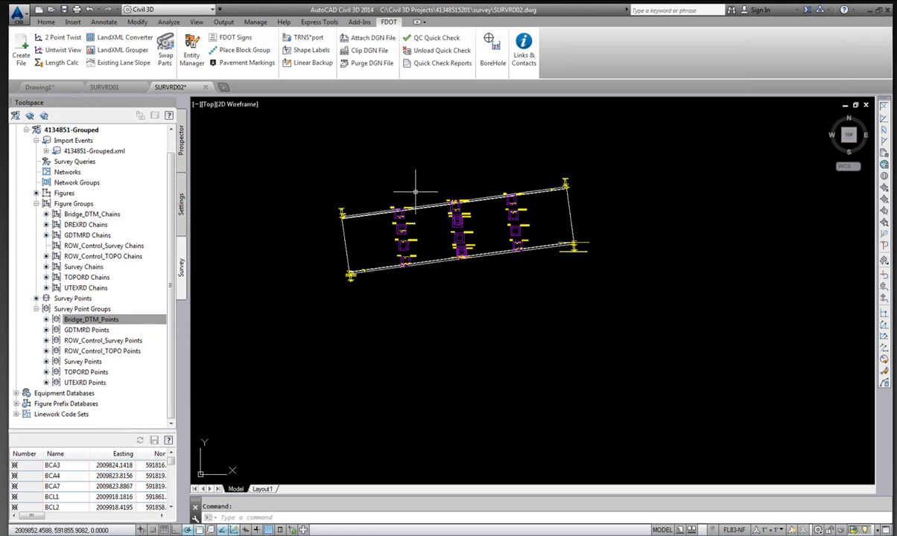
{"action": "scroll", "coordinate": [411, 187], "scroll_direction": "up", "scroll_amount": 1}
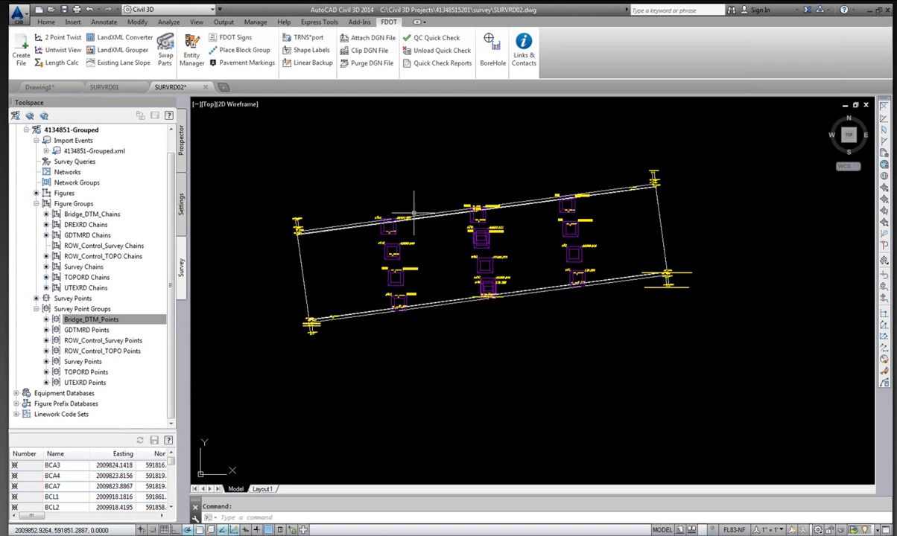
Save the drawing.
{"action": "left_click", "coordinate": [95, 320]}
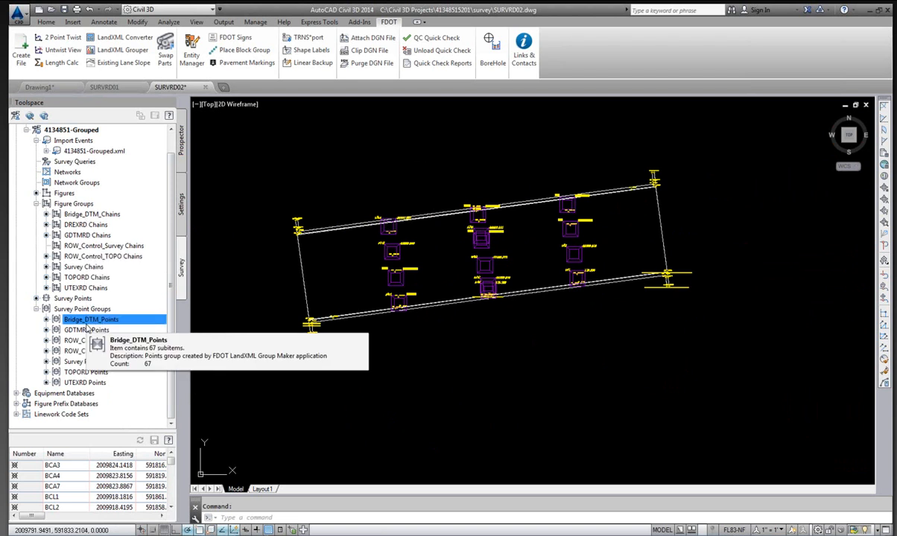
{"action": "left_click", "coordinate": [18, 13]}
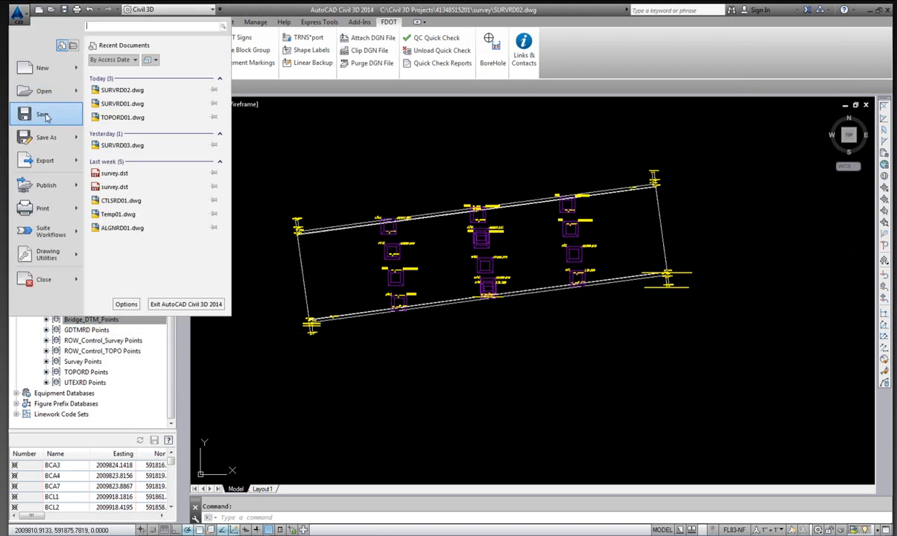
{"action": "left_click", "coordinate": [43, 115]}
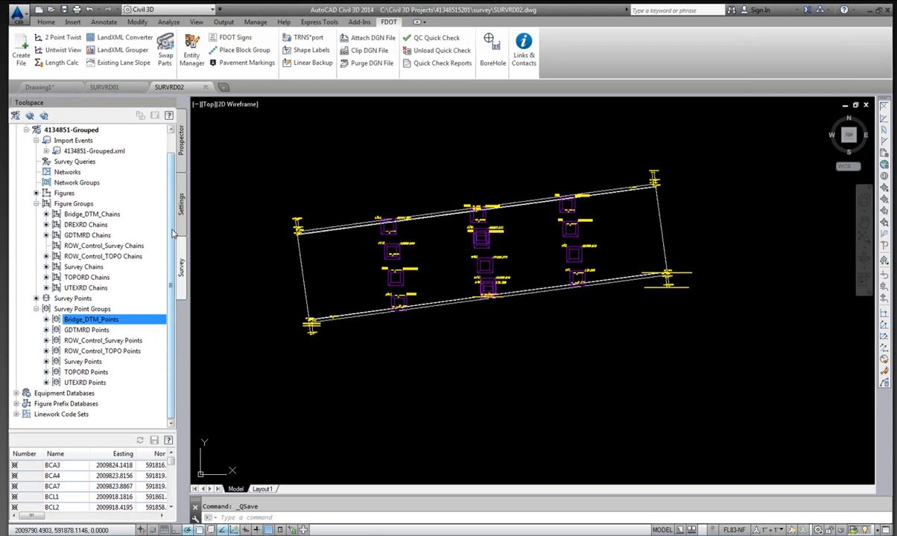
{"action": "left_click_drag", "start_coordinate": [172, 234], "coordinate": [173, 208]}
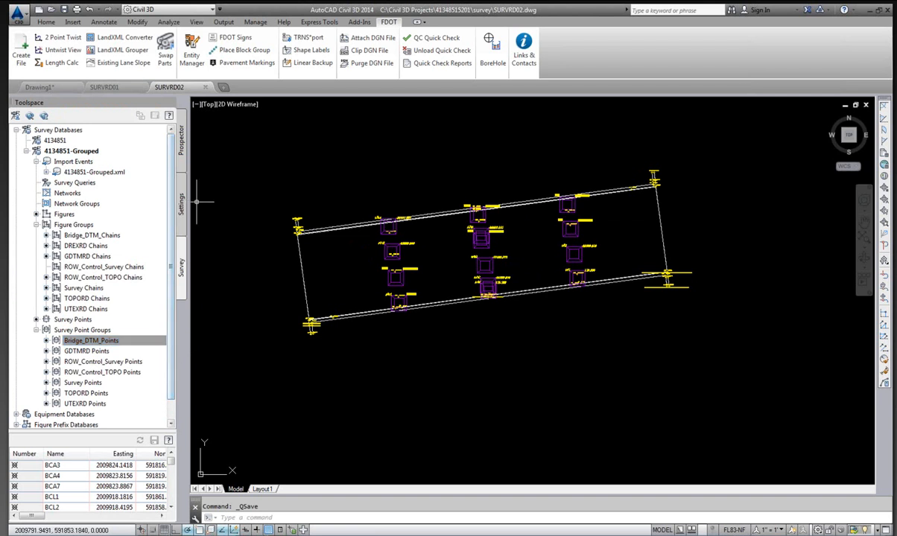
Create and open a new Topography - Existing drawing, TOPORD01.dwg, in the project's survey folder with the Create File tool.
{"action": "scroll", "coordinate": [171, 197], "scroll_direction": "down", "scroll_amount": 1}
{"action": "scroll", "coordinate": [170, 197], "scroll_direction": "up", "scroll_amount": 1}
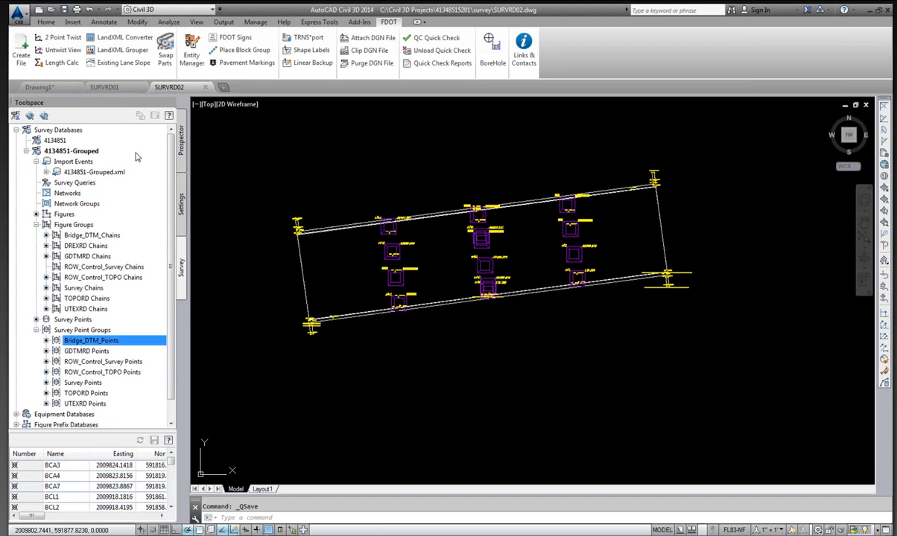
{"action": "left_click", "coordinate": [20, 52]}
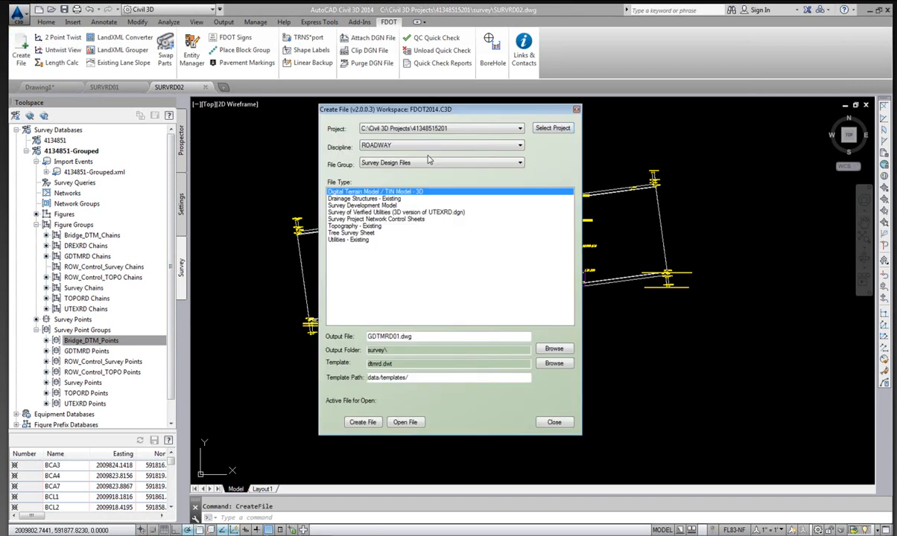
{"action": "left_click", "coordinate": [359, 206]}
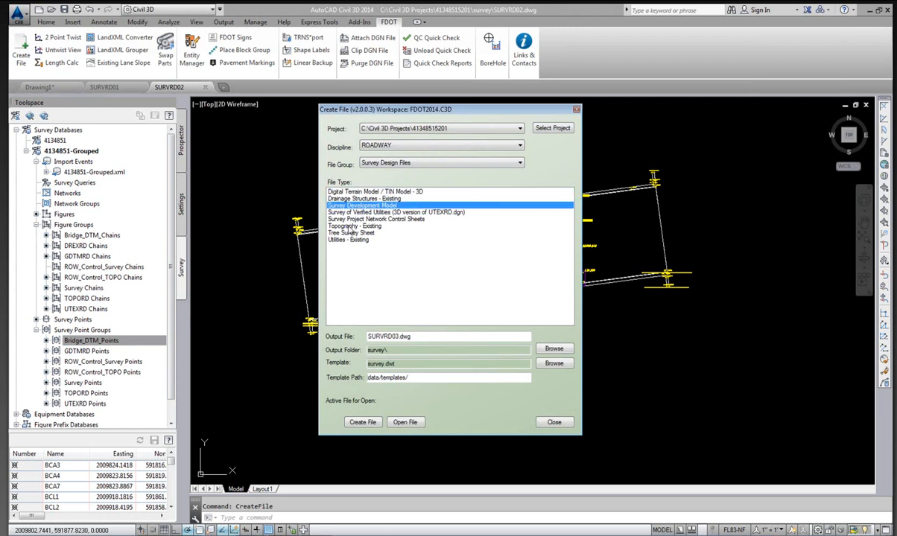
{"action": "left_click", "coordinate": [350, 226]}
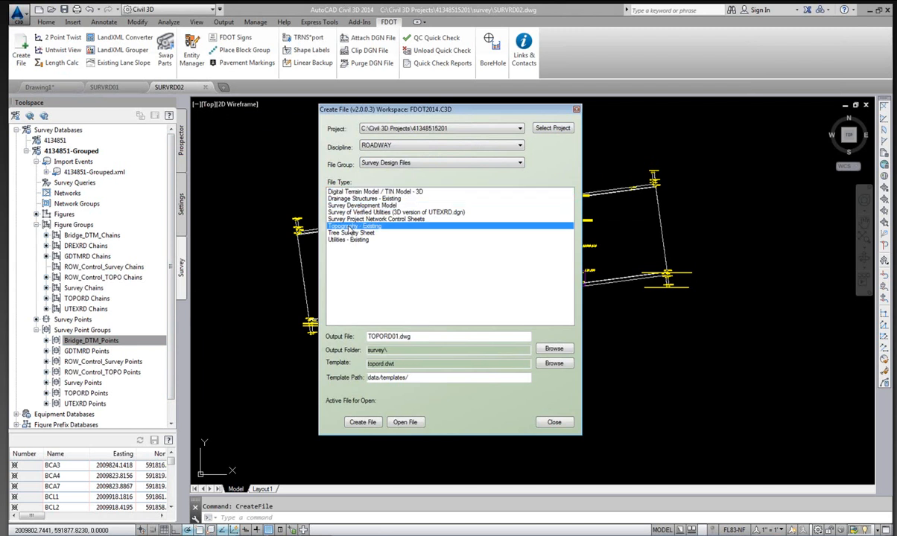
{"action": "left_click", "coordinate": [409, 336]}
{"action": "left_click", "coordinate": [361, 423]}
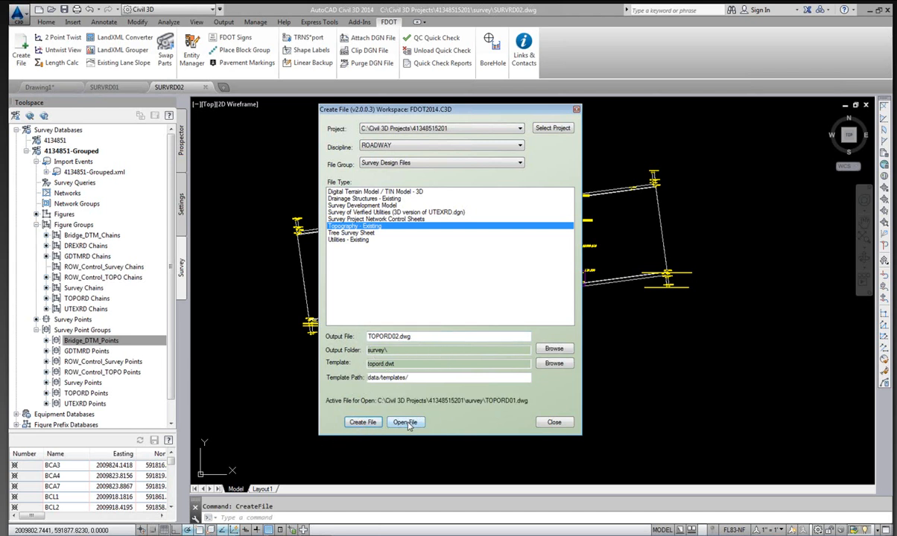
{"action": "left_click", "coordinate": [407, 422]}
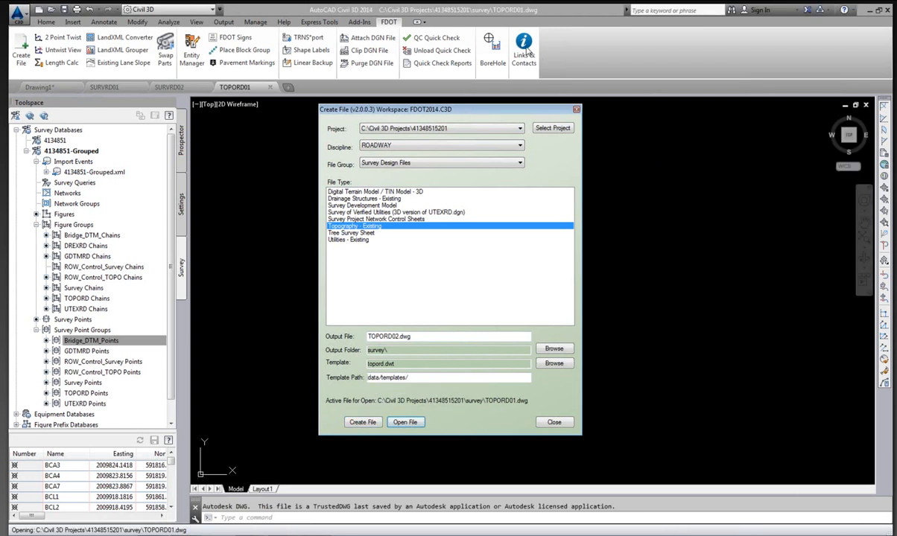
{"action": "left_click", "coordinate": [555, 423]}
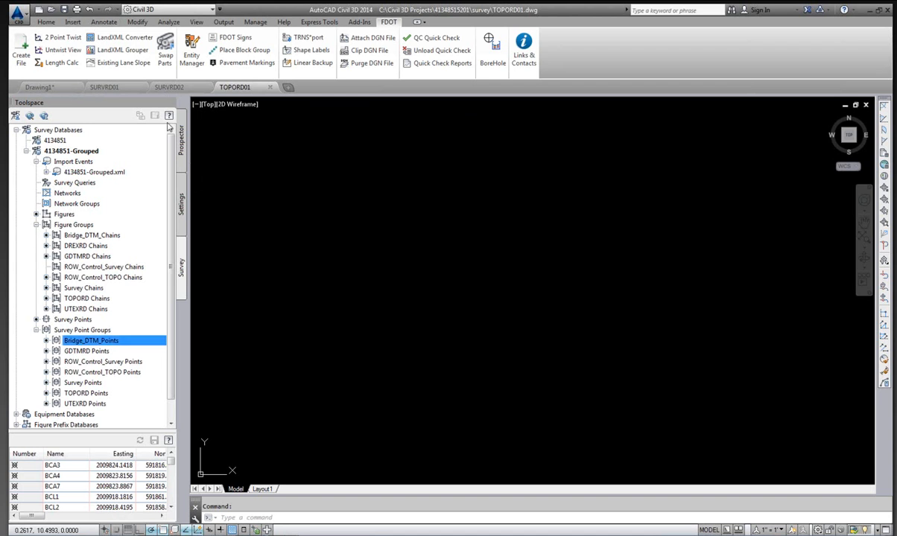
Set the TOPORD01 drawing's coordinate system code to fl83-nf (NAD83 Florida State Planes, North Zone, US Foot) and save the drawing.
{"action": "left_click", "coordinate": [182, 205]}
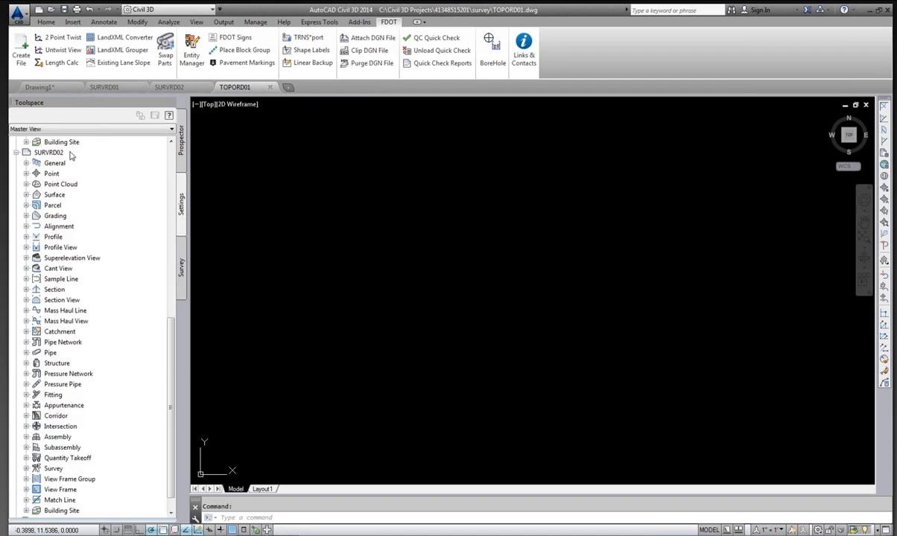
{"action": "left_click", "coordinate": [17, 153]}
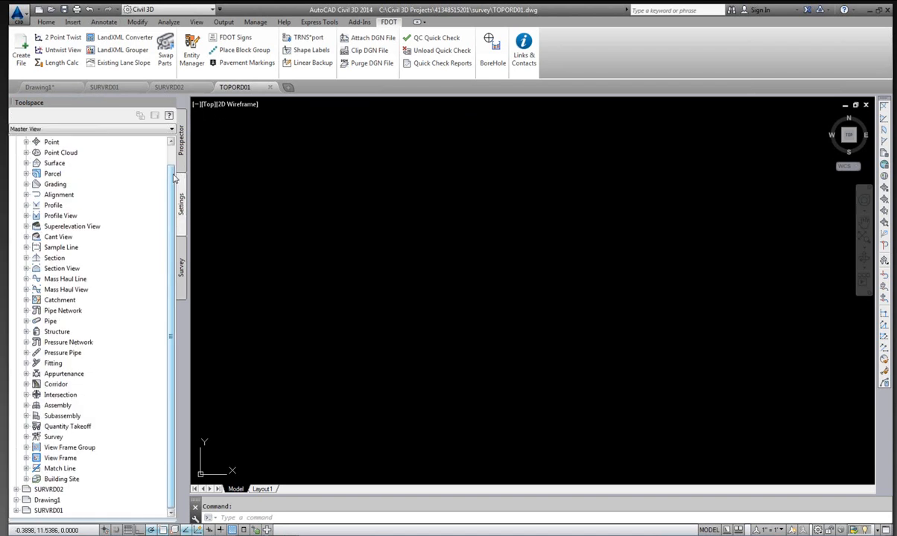
{"action": "scroll", "coordinate": [60, 149], "scroll_direction": "up", "scroll_amount": 1}
{"action": "left_click", "coordinate": [58, 142]}
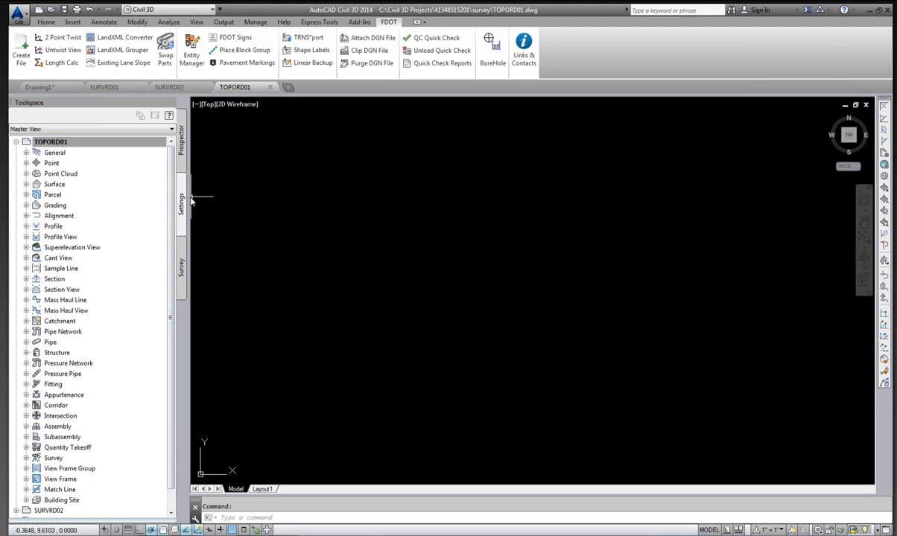
{"action": "right_click", "coordinate": [49, 144]}
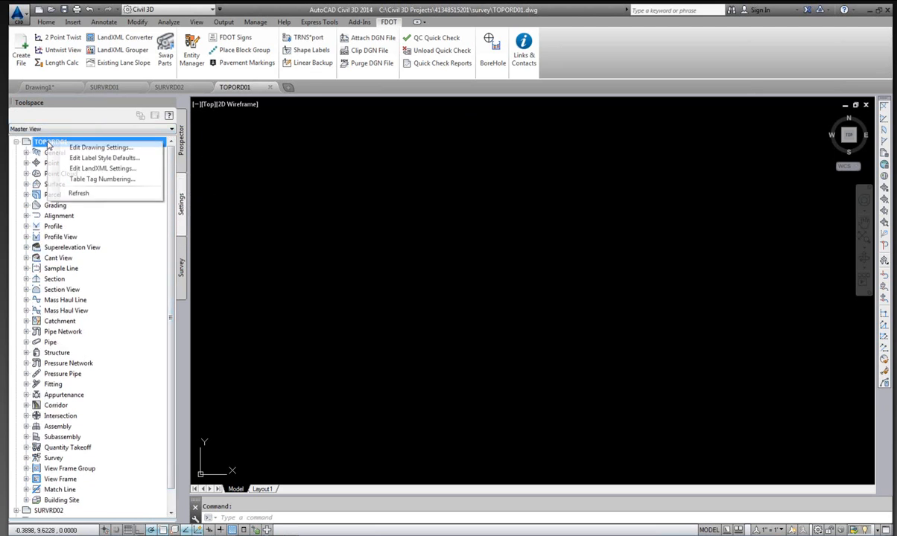
{"action": "left_click", "coordinate": [99, 148]}
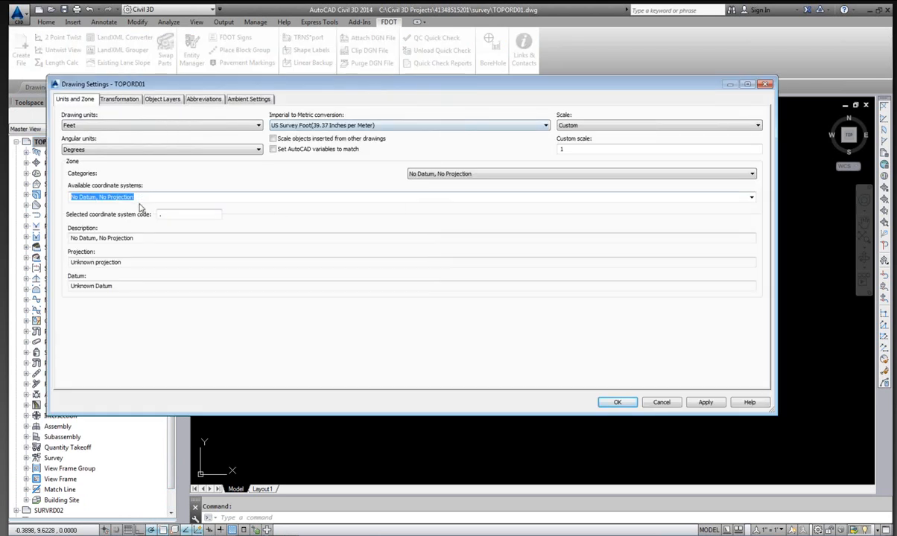
{"action": "type", "text": "fl"}
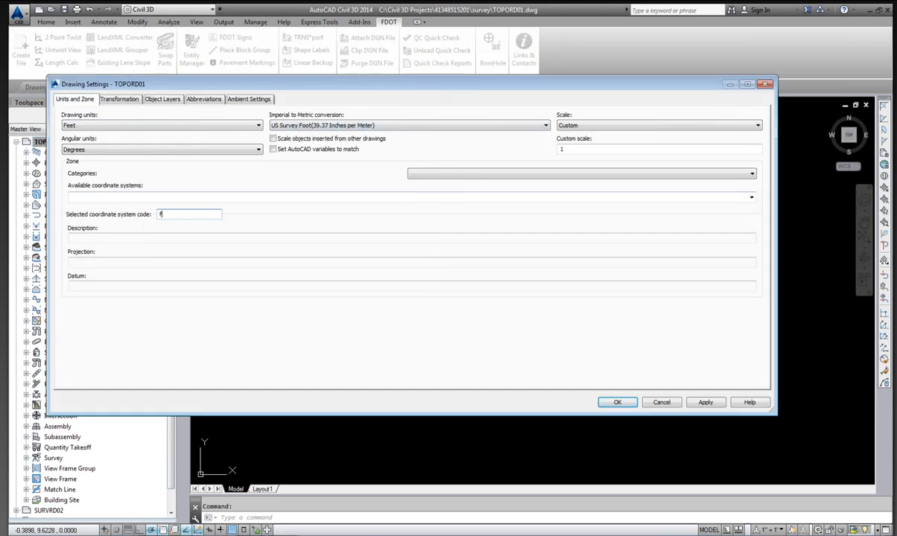
{"action": "type", "text": "83-nf"}
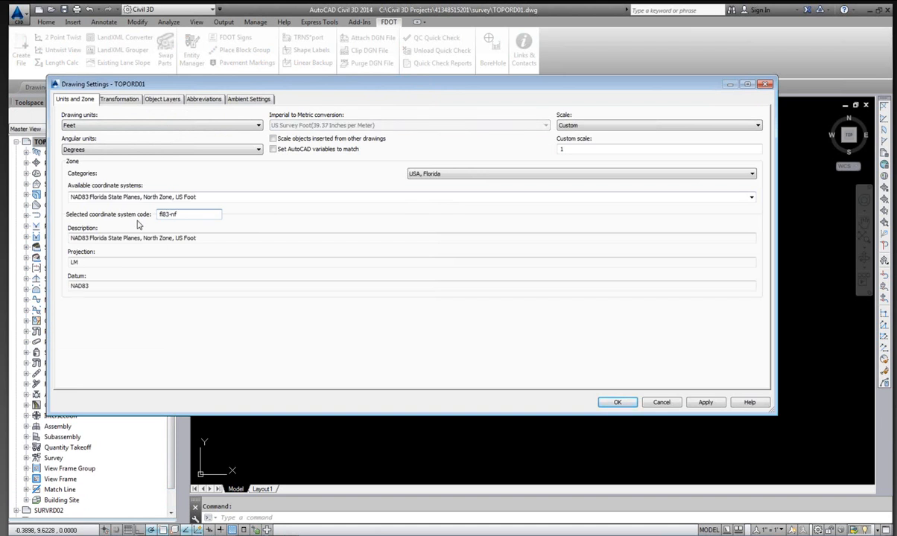
{"action": "left_click", "coordinate": [618, 403]}
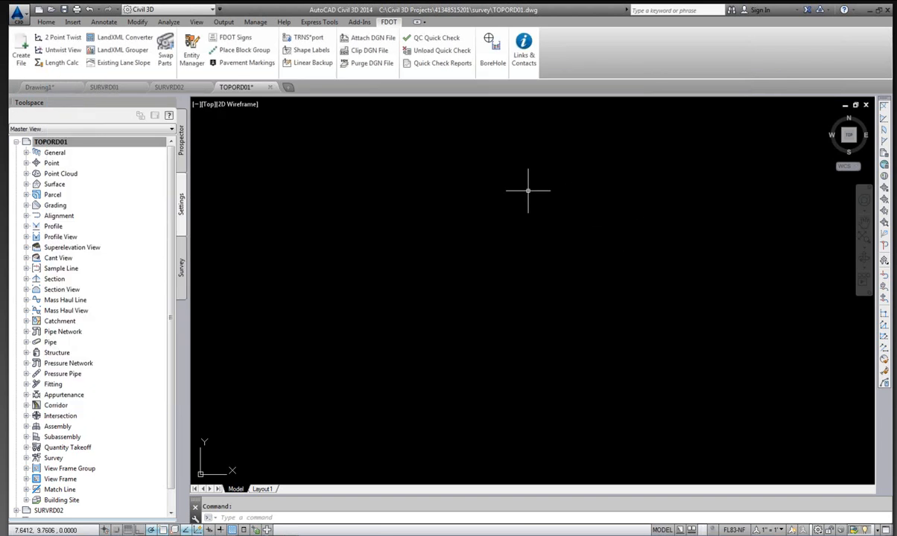
{"action": "left_click", "coordinate": [19, 14]}
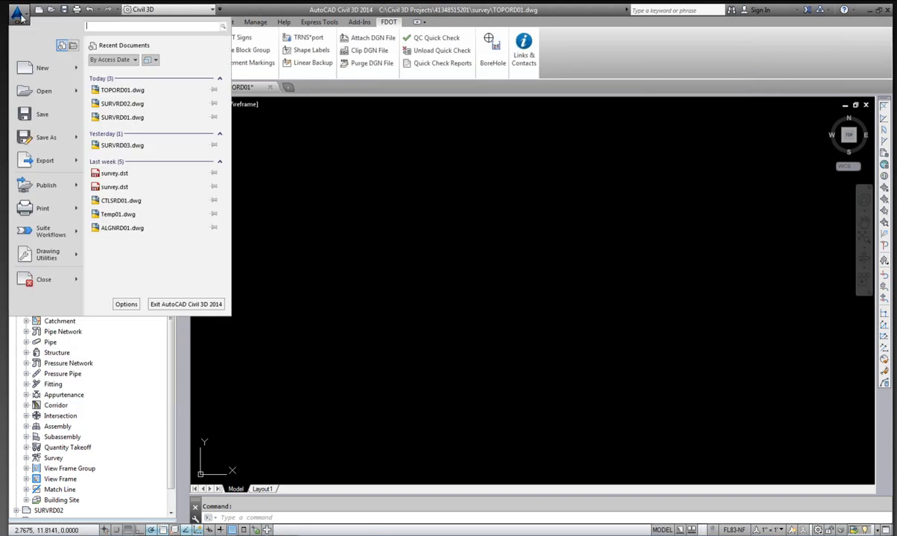
{"action": "left_click", "coordinate": [41, 116]}
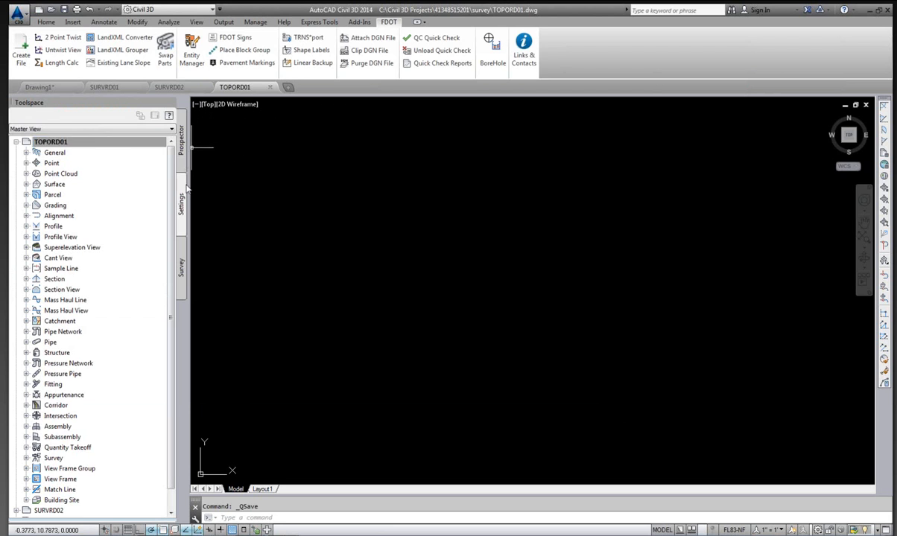
Insert the TOPORD Points survey point group from the 4134851-Grouped database into the drawing.
{"action": "left_click", "coordinate": [181, 269]}
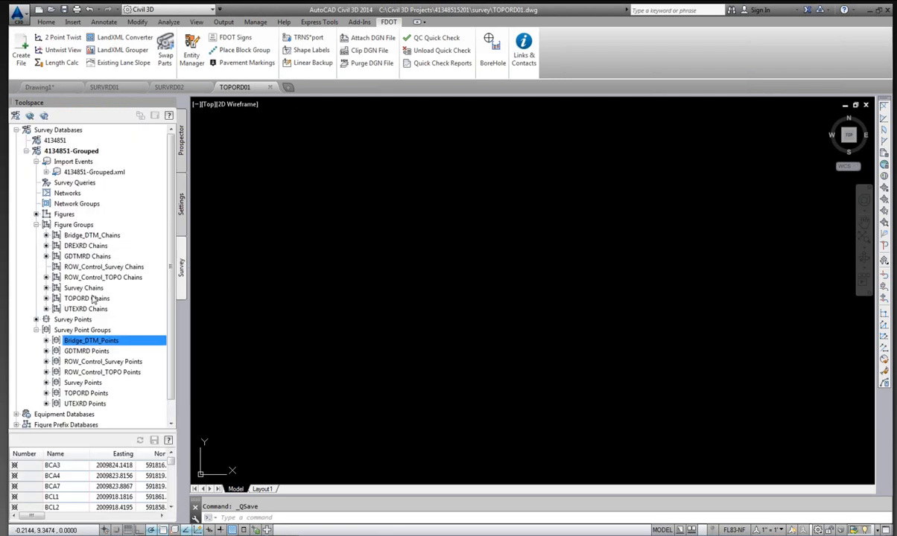
{"action": "left_click", "coordinate": [85, 393]}
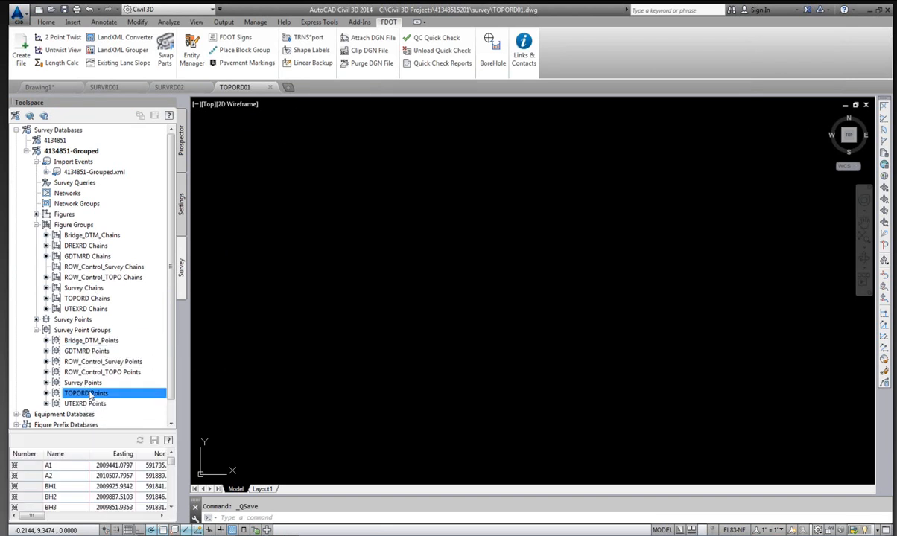
{"action": "right_click", "coordinate": [91, 394]}
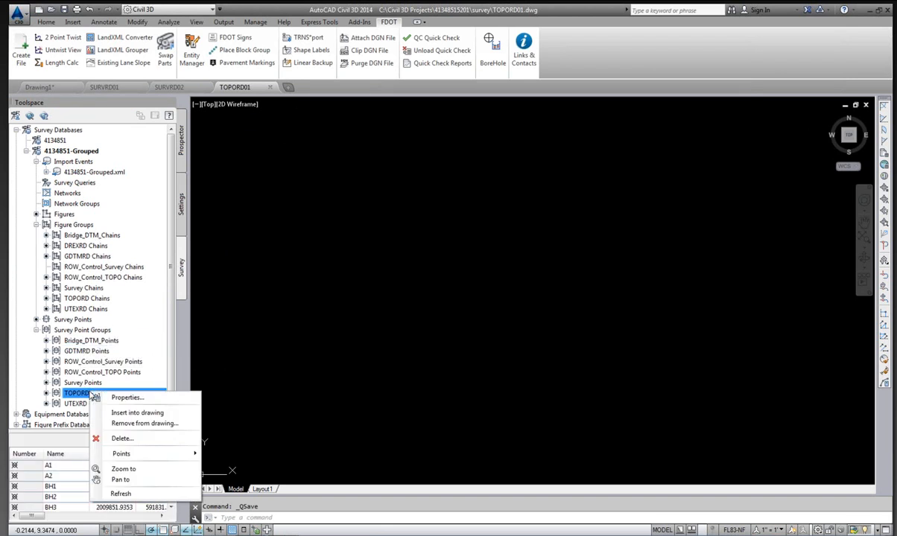
{"action": "left_click", "coordinate": [136, 414]}
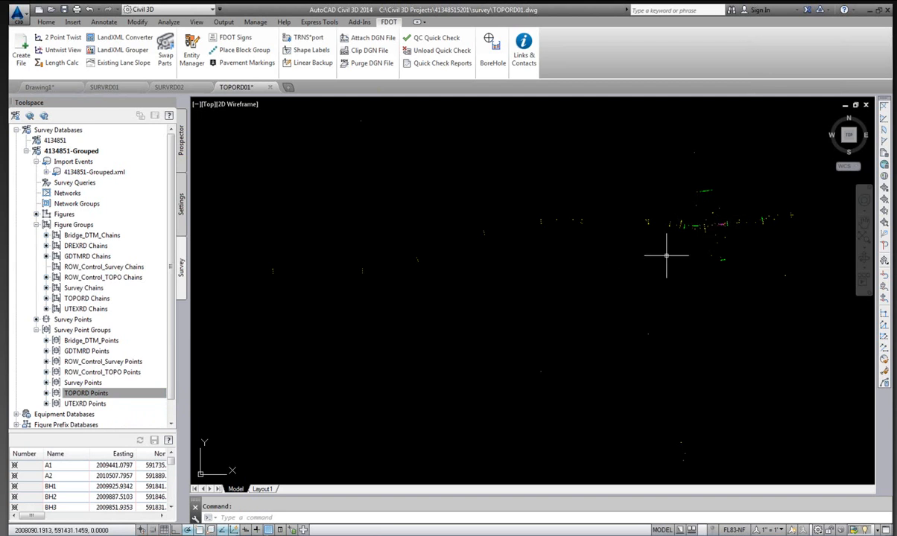
Insert the TOPORD Chains figure group into the drawing.
{"action": "left_click", "coordinate": [88, 299]}
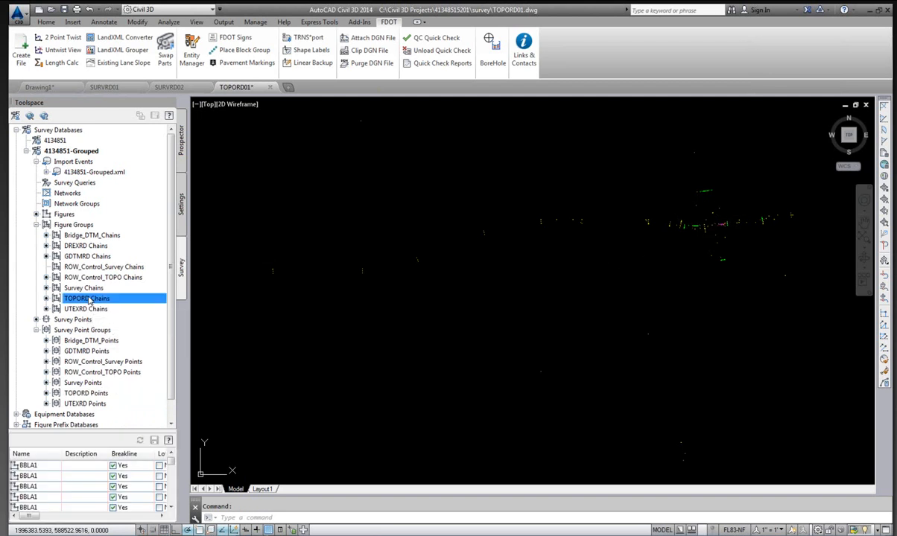
{"action": "right_click", "coordinate": [88, 299]}
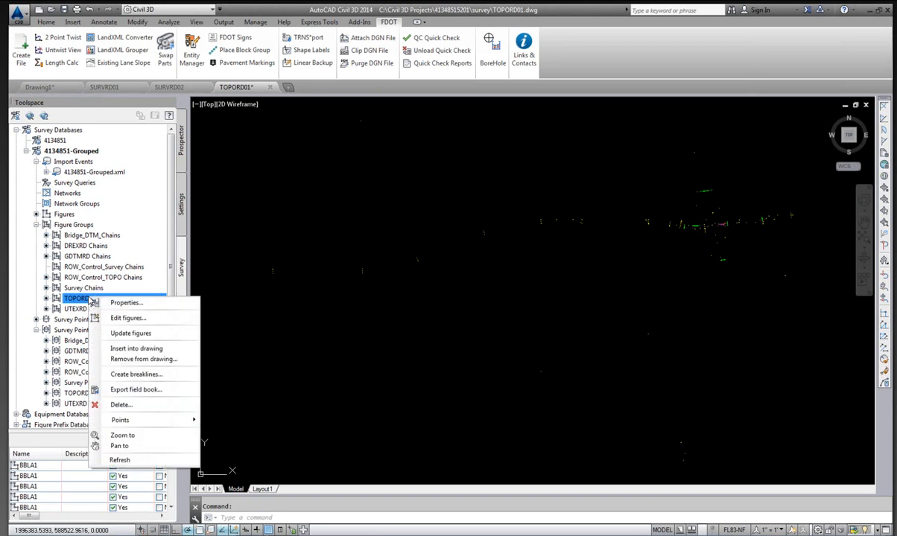
{"action": "left_click", "coordinate": [135, 349]}
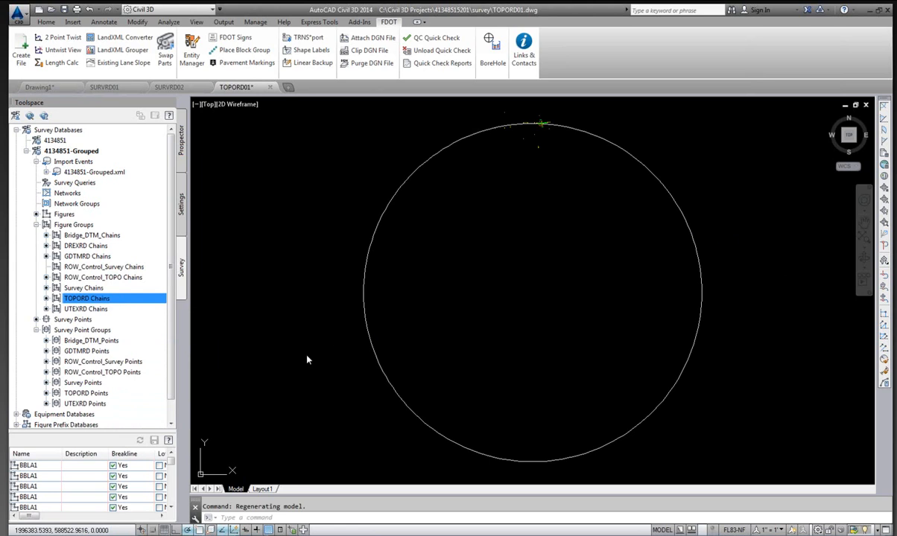
Zoom around the drawing to examine the inserted TOPORD points and chain linework.
{"action": "scroll", "coordinate": [534, 125], "scroll_direction": "up", "scroll_amount": 3}
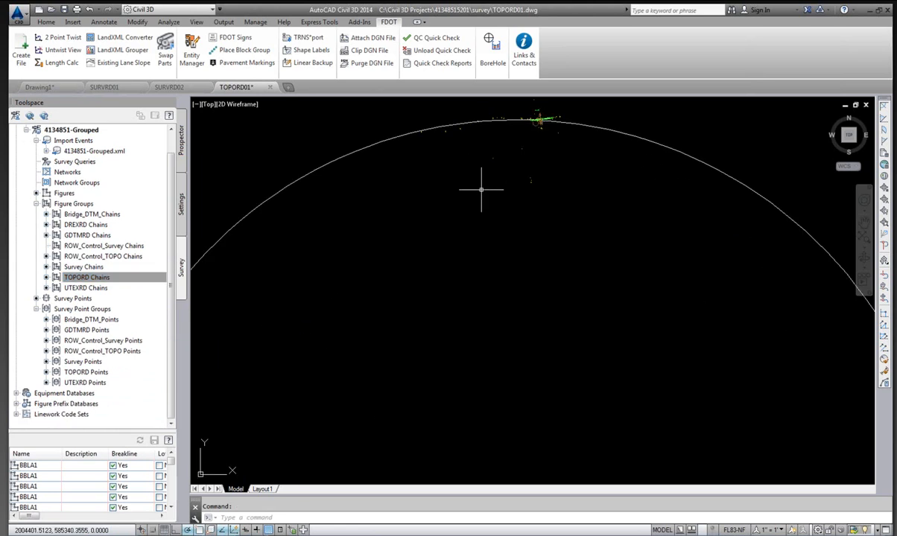
{"action": "scroll", "coordinate": [532, 142], "scroll_direction": "up", "scroll_amount": 2}
{"action": "scroll", "coordinate": [533, 142], "scroll_direction": "up", "scroll_amount": 5}
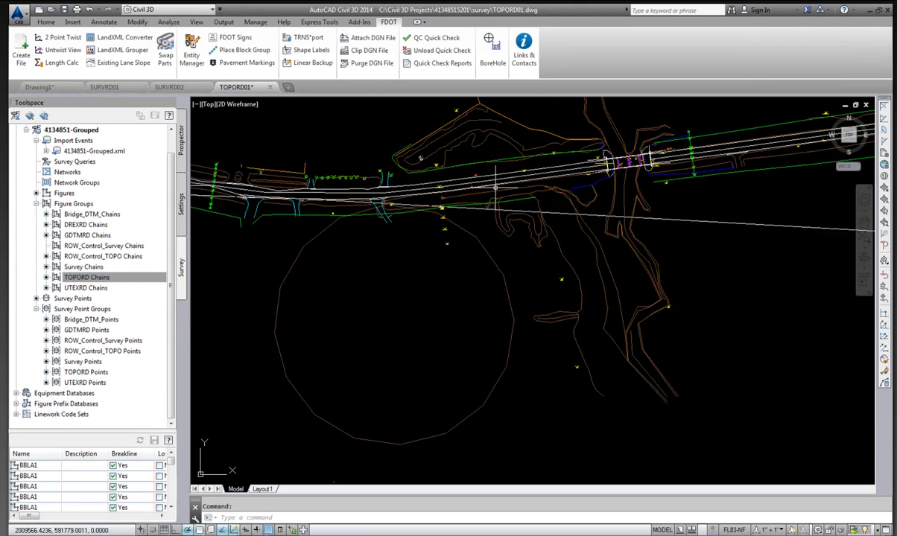
{"action": "scroll", "coordinate": [495, 187], "scroll_direction": "down", "scroll_amount": 6}
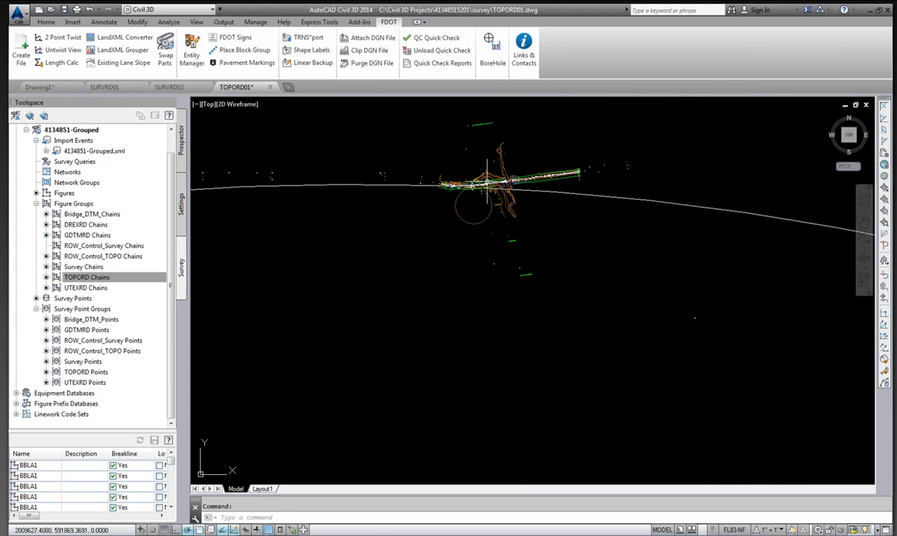
{"action": "scroll", "coordinate": [490, 173], "scroll_direction": "down", "scroll_amount": 7}
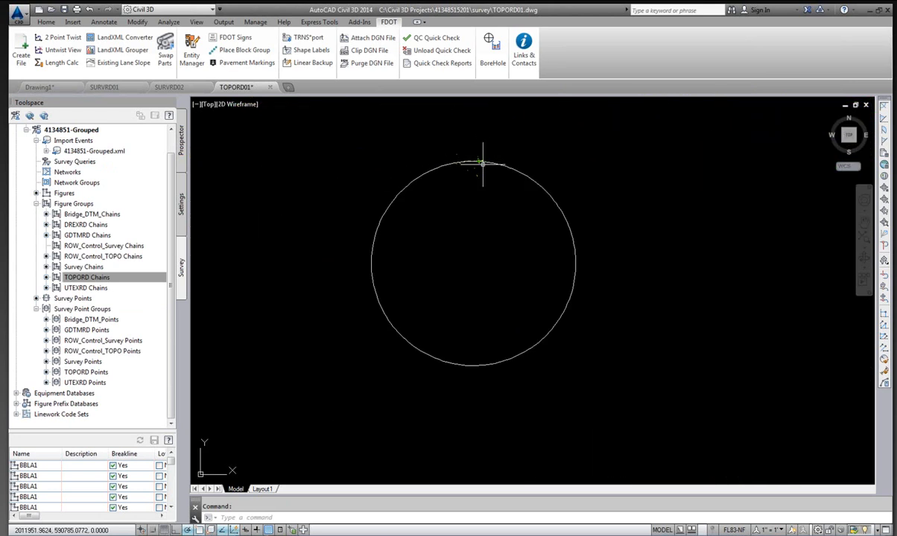
{"action": "scroll", "coordinate": [476, 159], "scroll_direction": "up", "scroll_amount": 2}
{"action": "scroll", "coordinate": [485, 155], "scroll_direction": "down", "scroll_amount": 1}
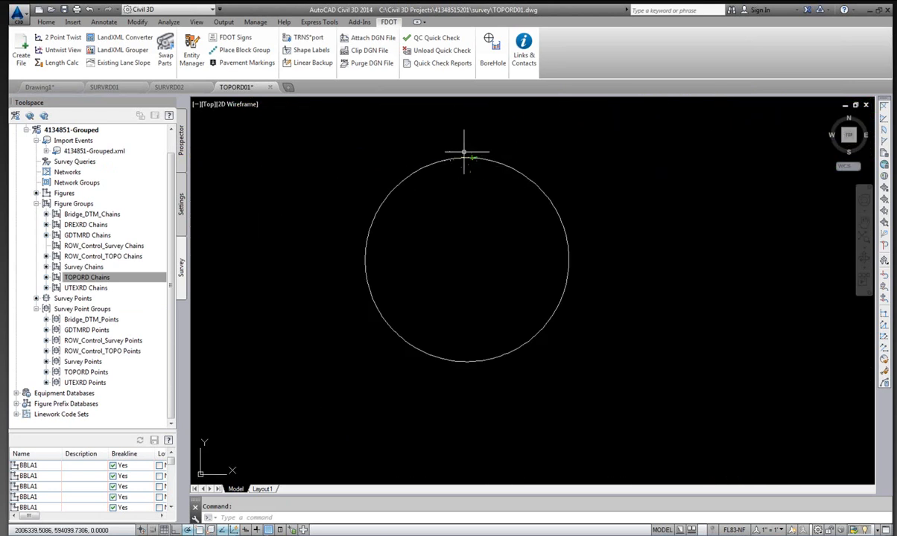
{"action": "scroll", "coordinate": [483, 142], "scroll_direction": "down", "scroll_amount": 1}
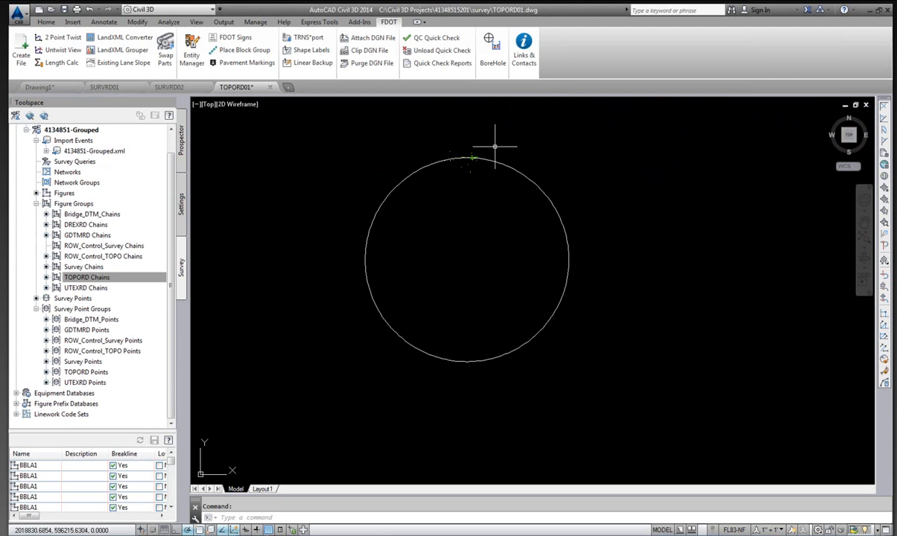
{"action": "scroll", "coordinate": [494, 146], "scroll_direction": "up", "scroll_amount": 2}
{"action": "scroll", "coordinate": [477, 144], "scroll_direction": "up", "scroll_amount": 2}
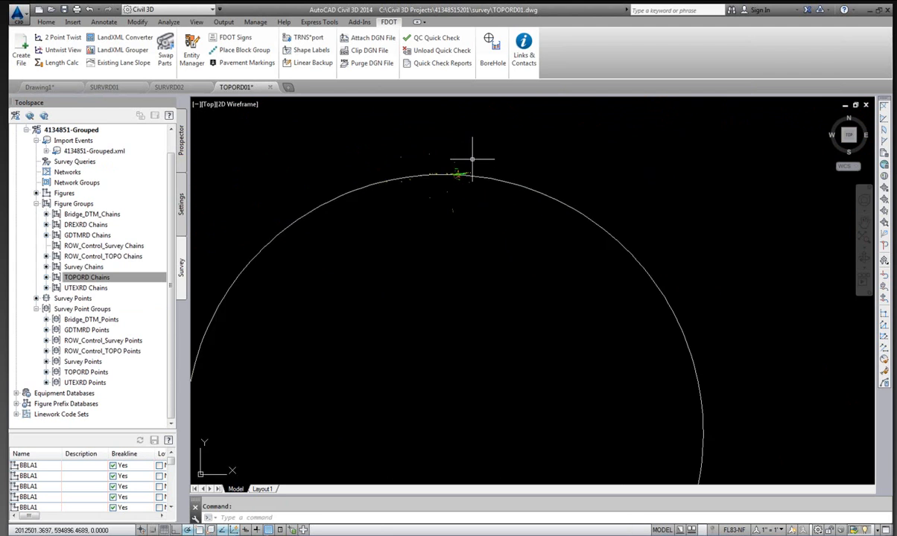
{"action": "scroll", "coordinate": [457, 175], "scroll_direction": "up", "scroll_amount": 2}
{"action": "scroll", "coordinate": [453, 184], "scroll_direction": "up", "scroll_amount": 2}
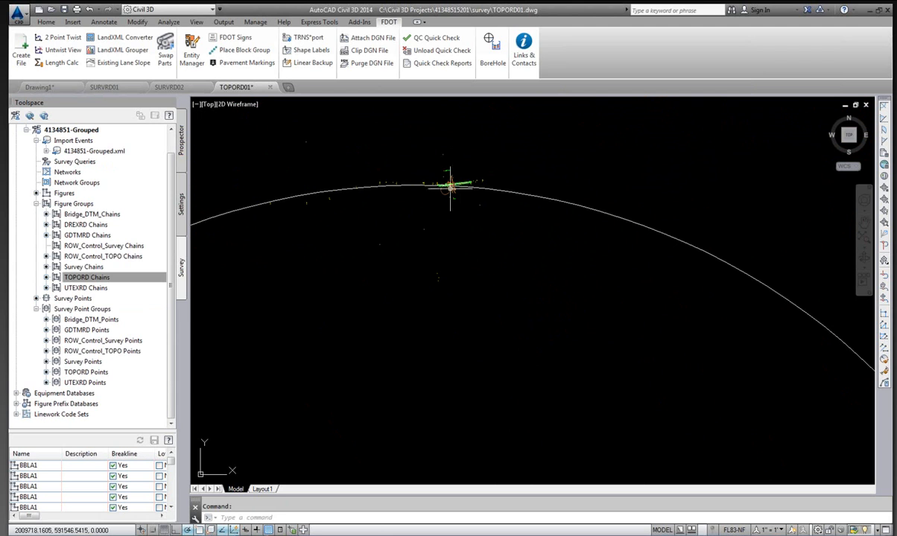
{"action": "scroll", "coordinate": [451, 187], "scroll_direction": "up", "scroll_amount": 2}
{"action": "scroll", "coordinate": [447, 186], "scroll_direction": "up", "scroll_amount": 2}
{"action": "scroll", "coordinate": [426, 190], "scroll_direction": "up", "scroll_amount": 2}
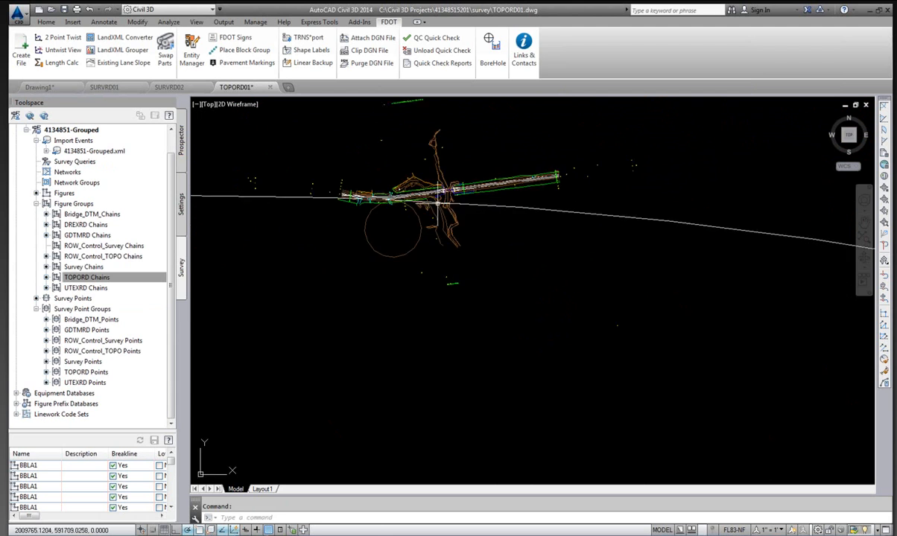
{"action": "scroll", "coordinate": [418, 186], "scroll_direction": "down", "scroll_amount": 2}
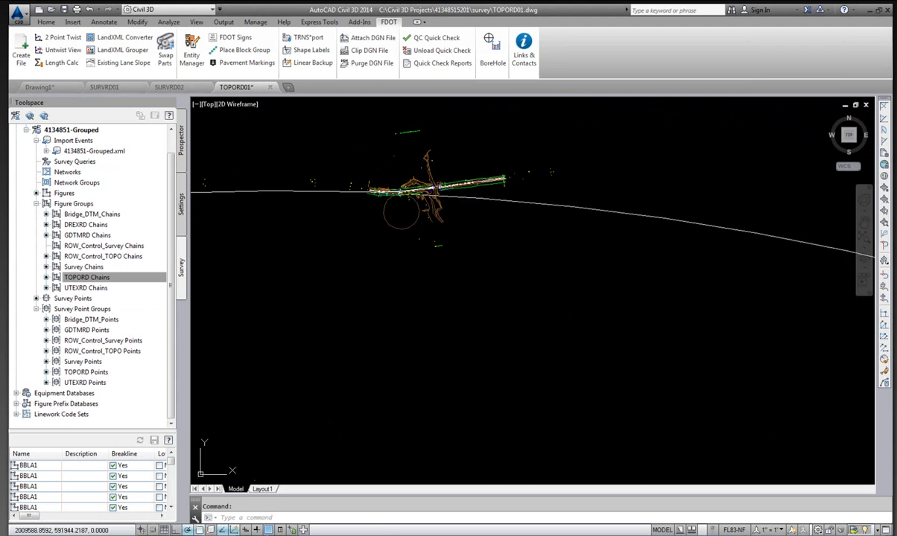
{"action": "scroll", "coordinate": [417, 194], "scroll_direction": "up", "scroll_amount": 2}
{"action": "scroll", "coordinate": [391, 184], "scroll_direction": "up", "scroll_amount": 2}
{"action": "scroll", "coordinate": [415, 192], "scroll_direction": "down", "scroll_amount": 2}
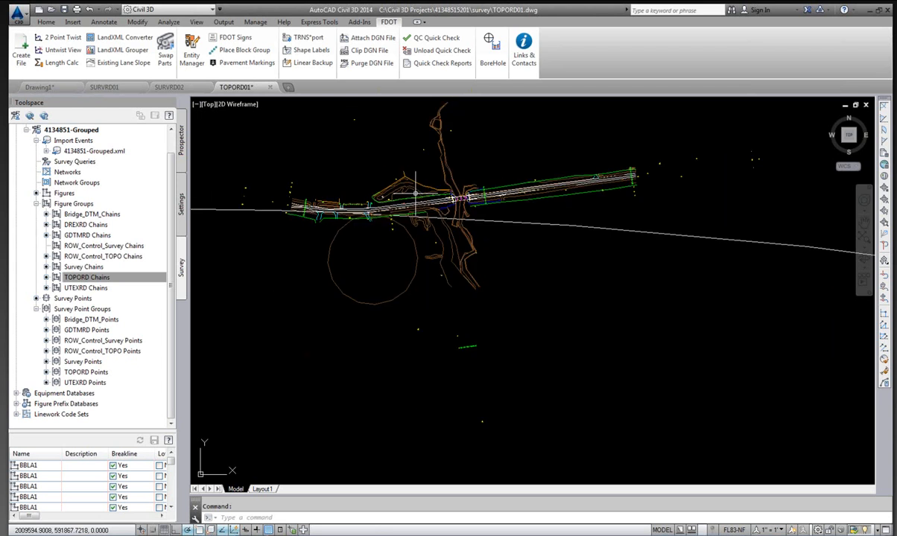
Edit the EPR1 survey figure's properties and change vertex EPRA7's geometry from Point to Curve.
{"action": "scroll", "coordinate": [383, 198], "scroll_direction": "down", "scroll_amount": 1}
{"action": "scroll", "coordinate": [406, 212], "scroll_direction": "up", "scroll_amount": 3}
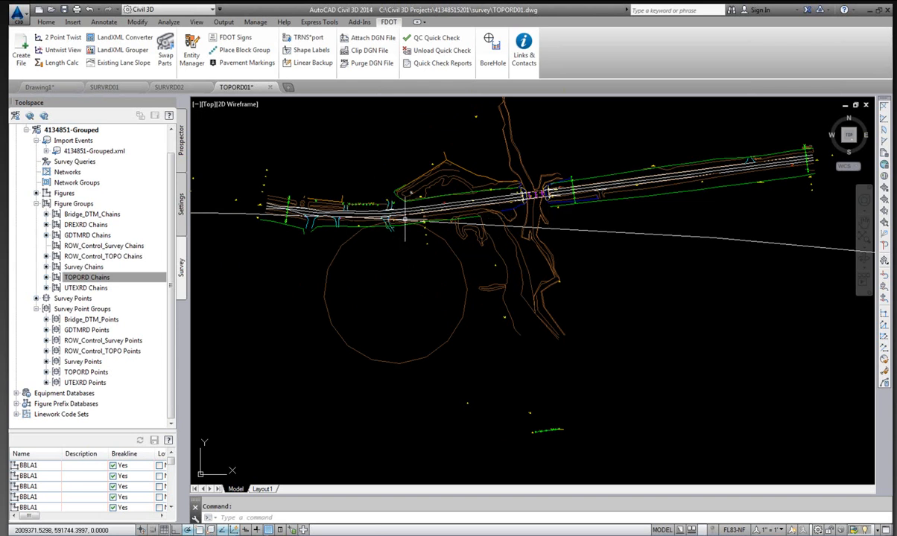
{"action": "scroll", "coordinate": [404, 220], "scroll_direction": "up", "scroll_amount": 2}
{"action": "scroll", "coordinate": [403, 218], "scroll_direction": "up", "scroll_amount": 4}
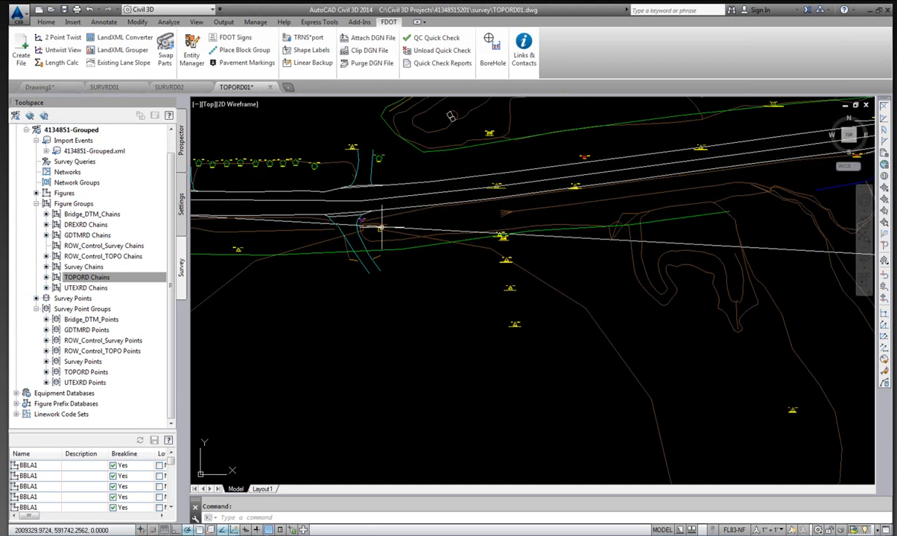
{"action": "scroll", "coordinate": [417, 213], "scroll_direction": "down", "scroll_amount": 6}
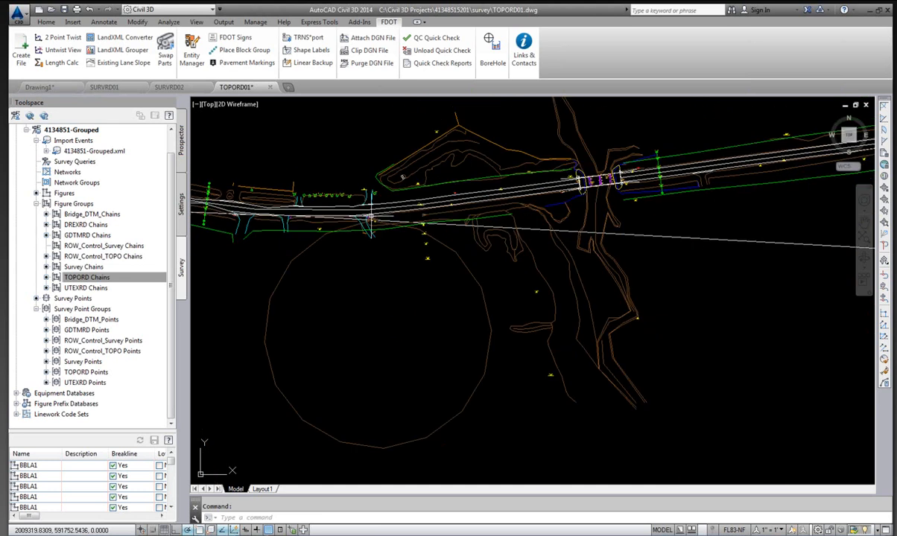
{"action": "scroll", "coordinate": [432, 206], "scroll_direction": "down", "scroll_amount": 2}
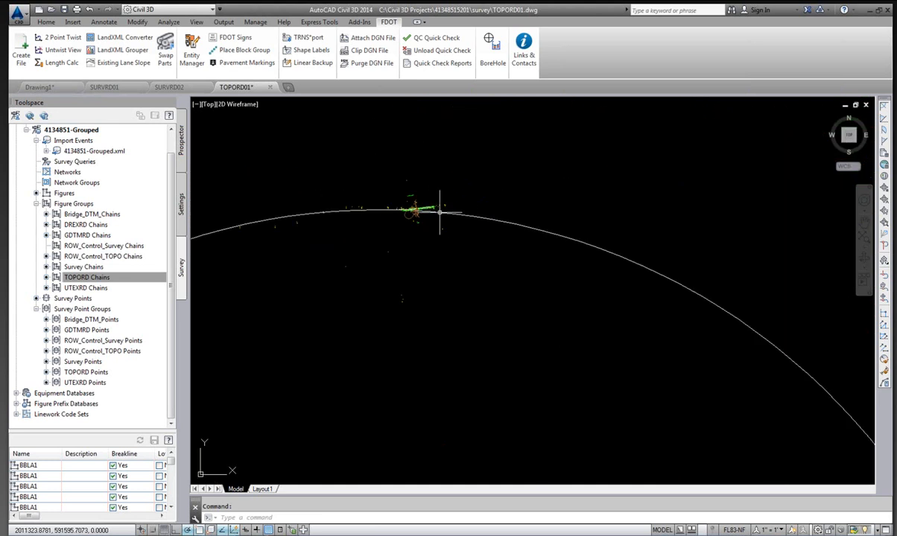
{"action": "scroll", "coordinate": [433, 206], "scroll_direction": "up", "scroll_amount": 2}
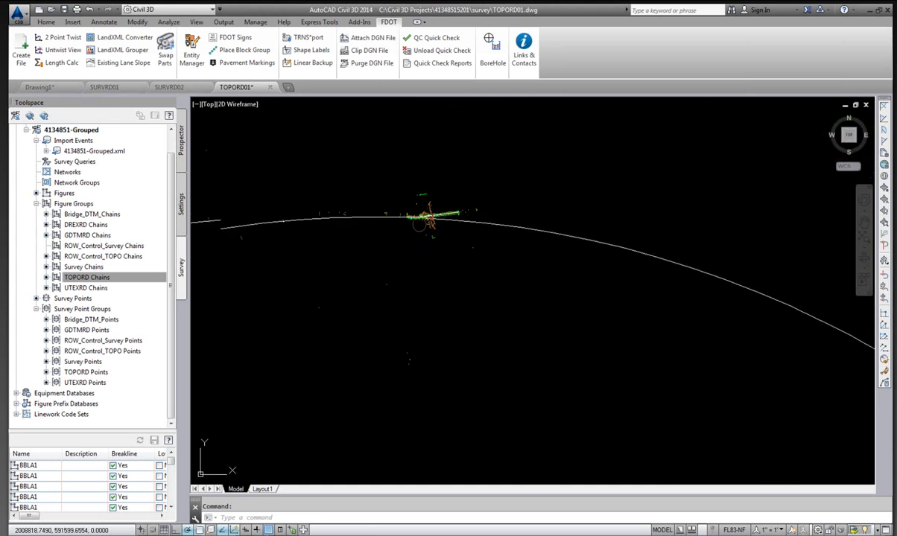
{"action": "scroll", "coordinate": [454, 213], "scroll_direction": "up", "scroll_amount": 2}
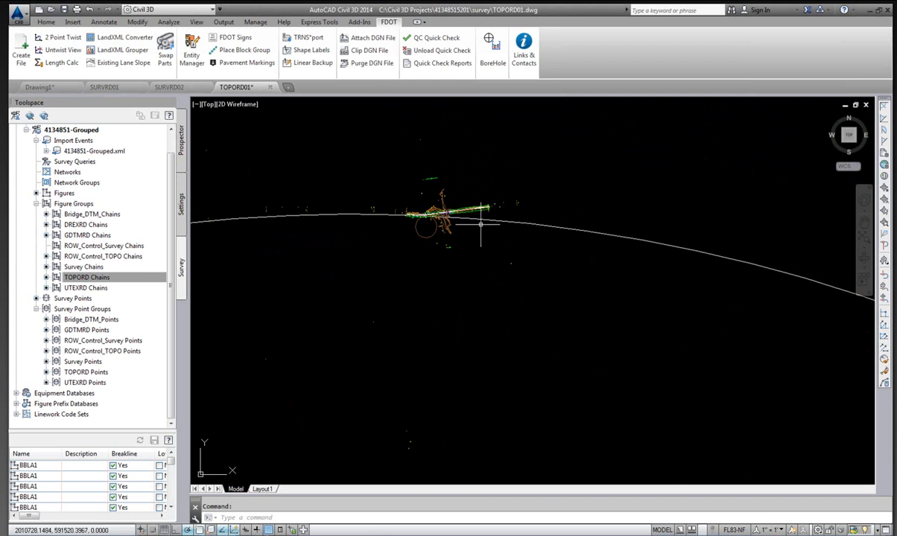
{"action": "scroll", "coordinate": [471, 218], "scroll_direction": "up", "scroll_amount": 2}
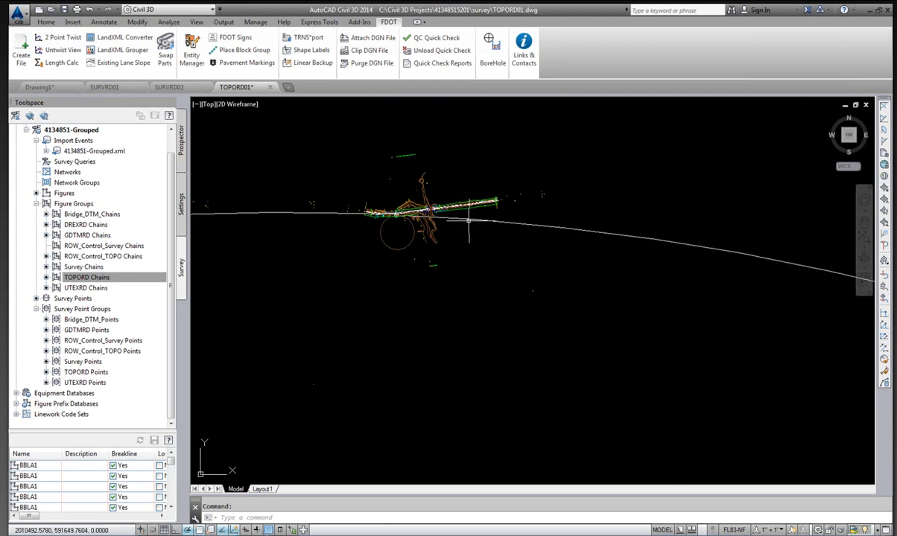
{"action": "mouse_move", "coordinate": [464, 219]}
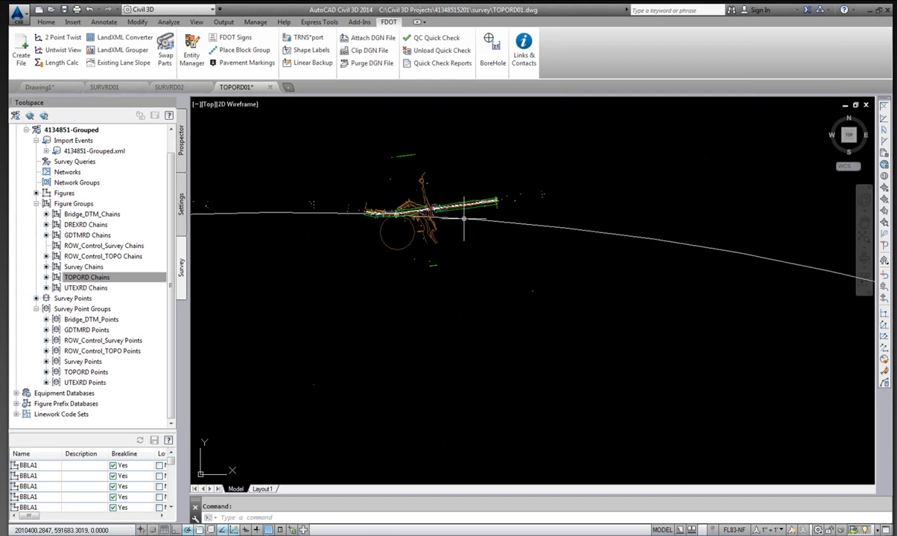
{"action": "left_click", "coordinate": [463, 218]}
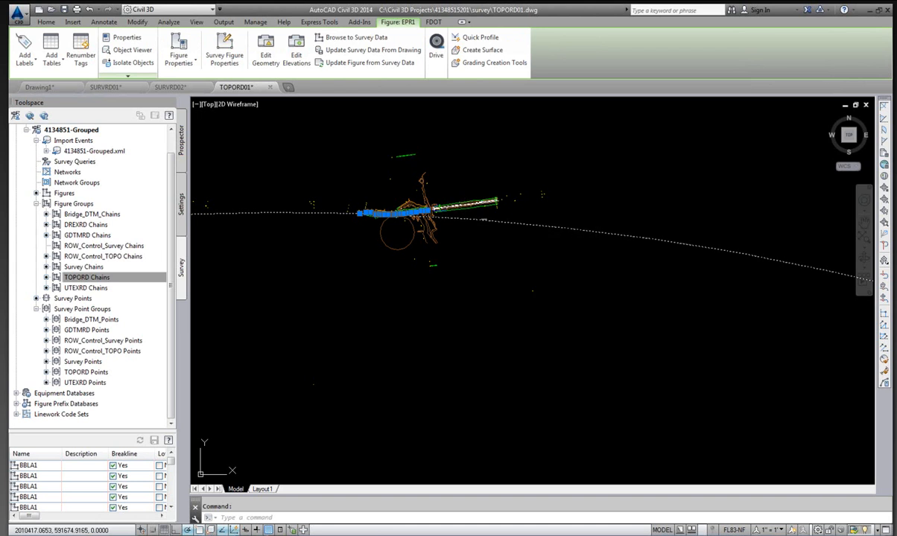
{"action": "right_click", "coordinate": [465, 220]}
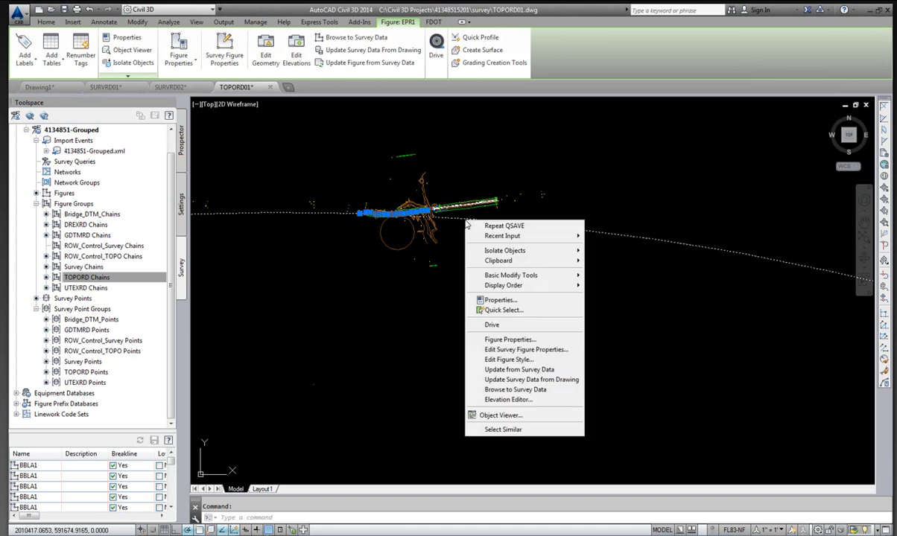
{"action": "left_click", "coordinate": [532, 350]}
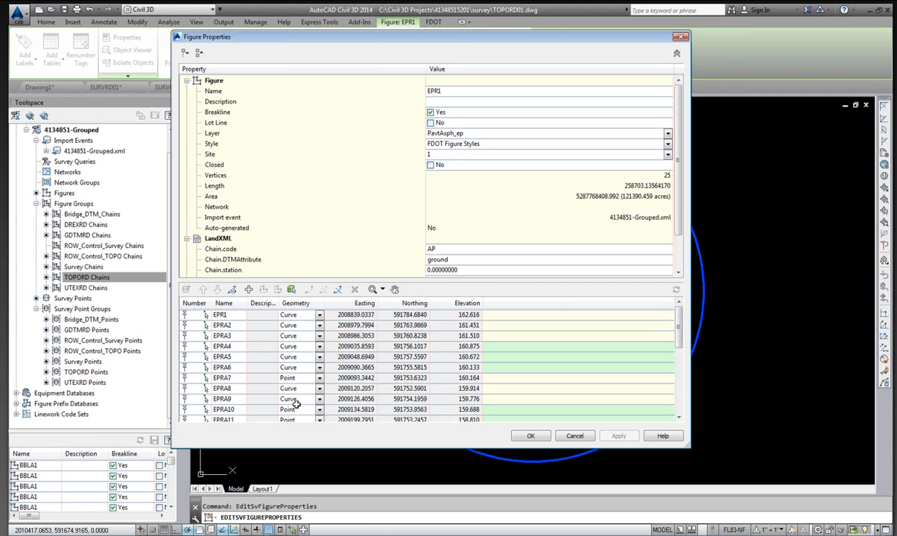
{"action": "left_click", "coordinate": [321, 379]}
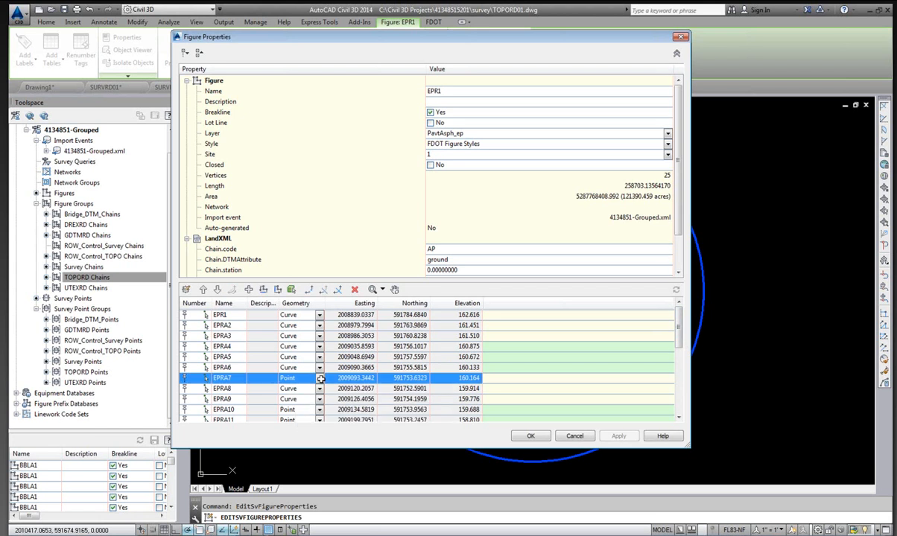
{"action": "left_click", "coordinate": [320, 379]}
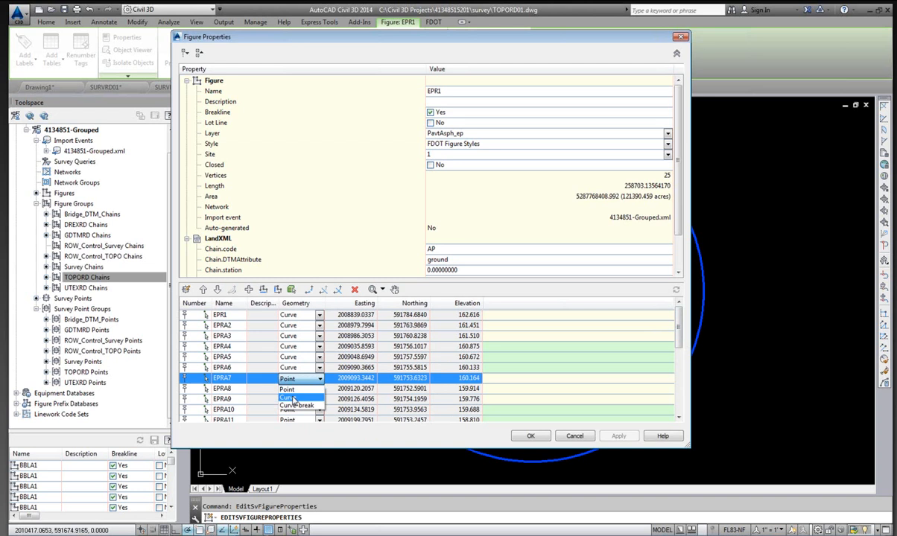
{"action": "left_click", "coordinate": [293, 399]}
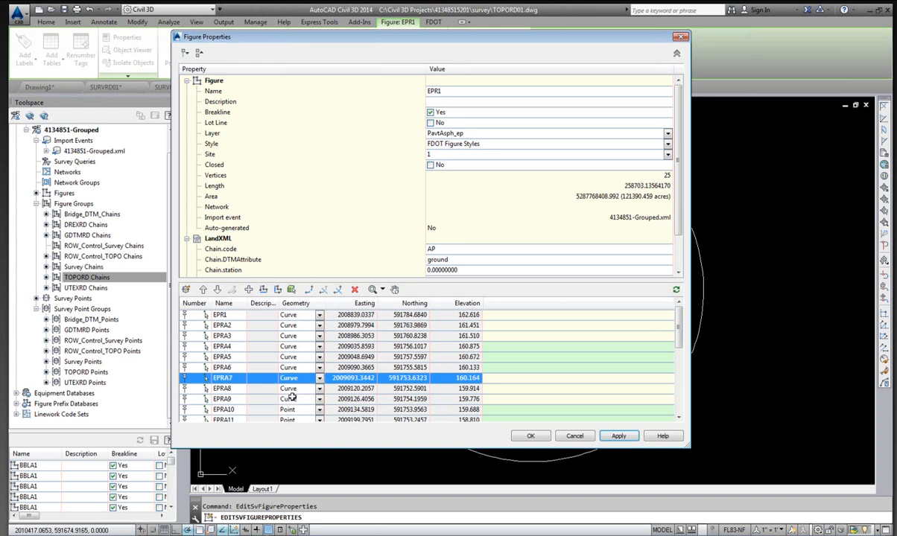
{"action": "left_click", "coordinate": [532, 437]}
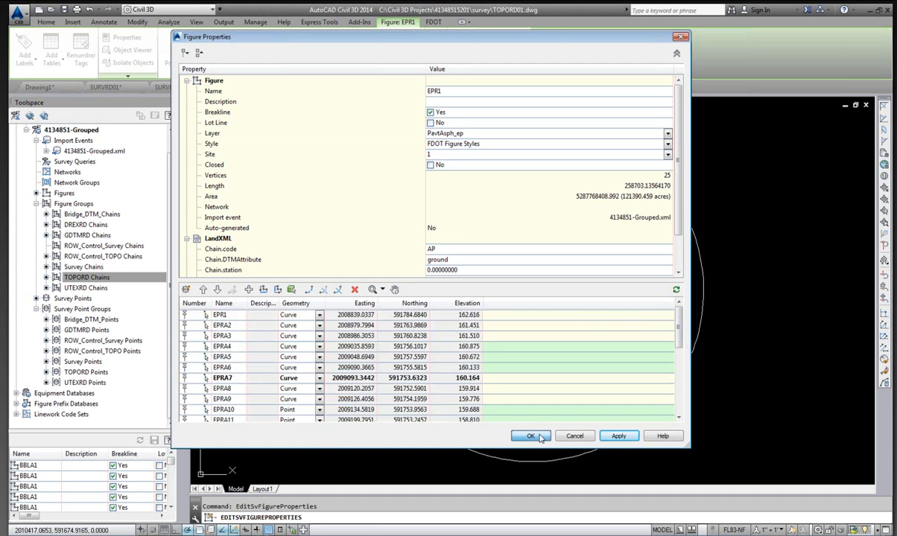
{"action": "left_click", "coordinate": [540, 437]}
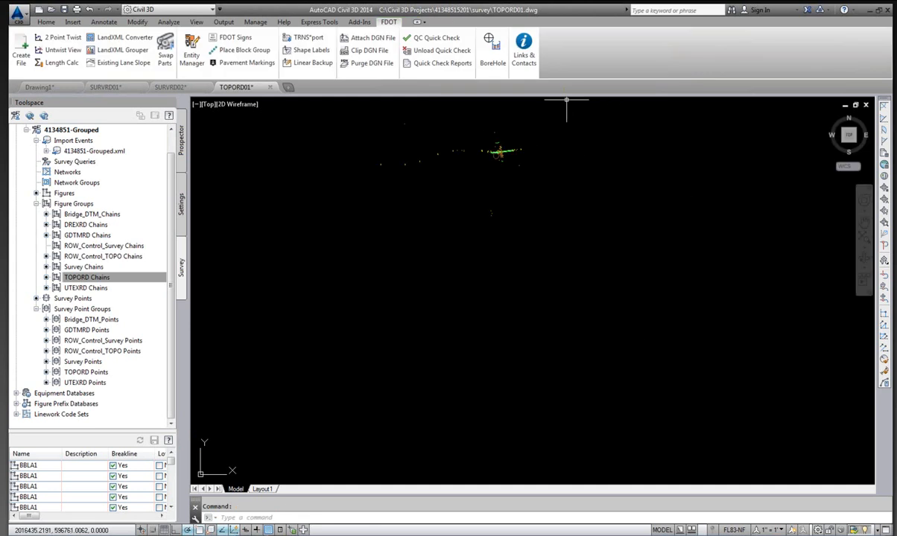
Edit the SLP2 survey figure's properties and set vertex SRD2's geometry to Point.
{"action": "scroll", "coordinate": [474, 177], "scroll_direction": "up", "scroll_amount": 8}
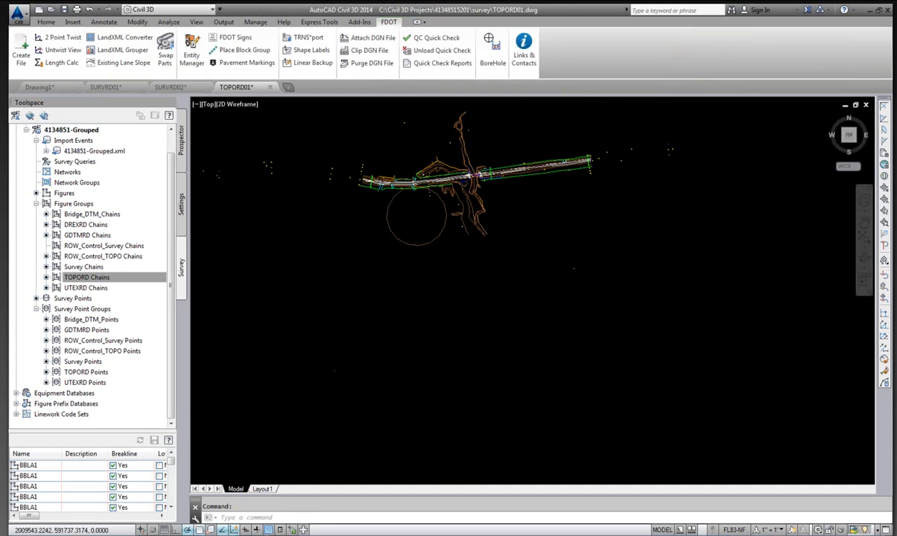
{"action": "scroll", "coordinate": [457, 200], "scroll_direction": "up", "scroll_amount": 5}
{"action": "left_click", "coordinate": [457, 201]}
{"action": "right_click", "coordinate": [453, 213]}
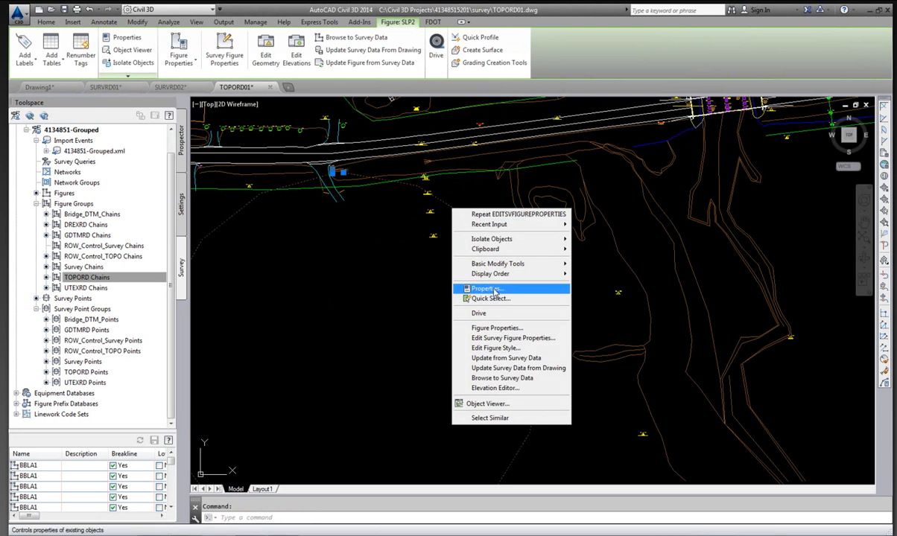
{"action": "left_click", "coordinate": [502, 339]}
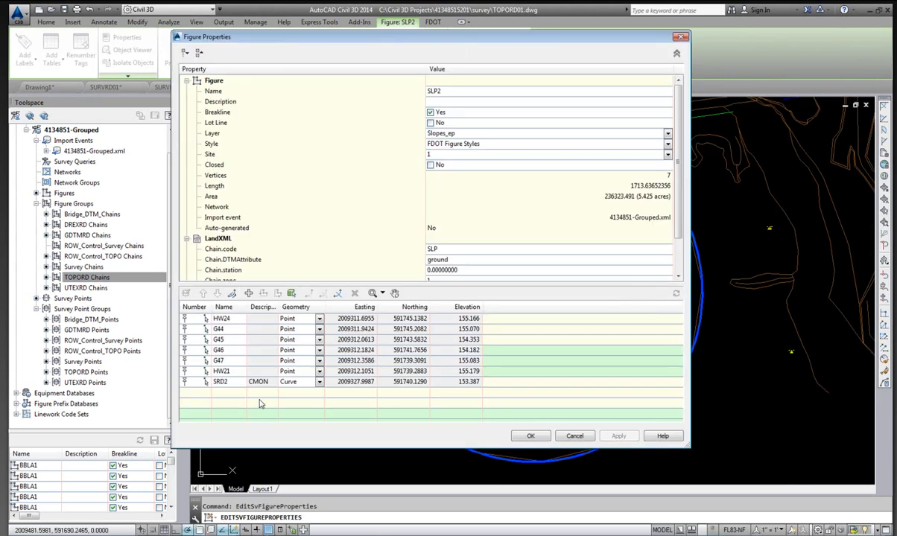
{"action": "left_click", "coordinate": [311, 383]}
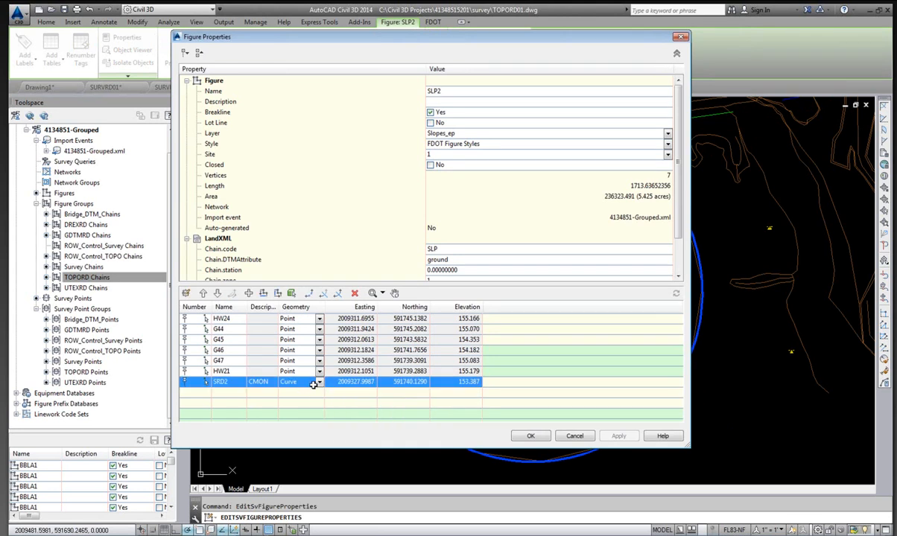
{"action": "left_click", "coordinate": [318, 383]}
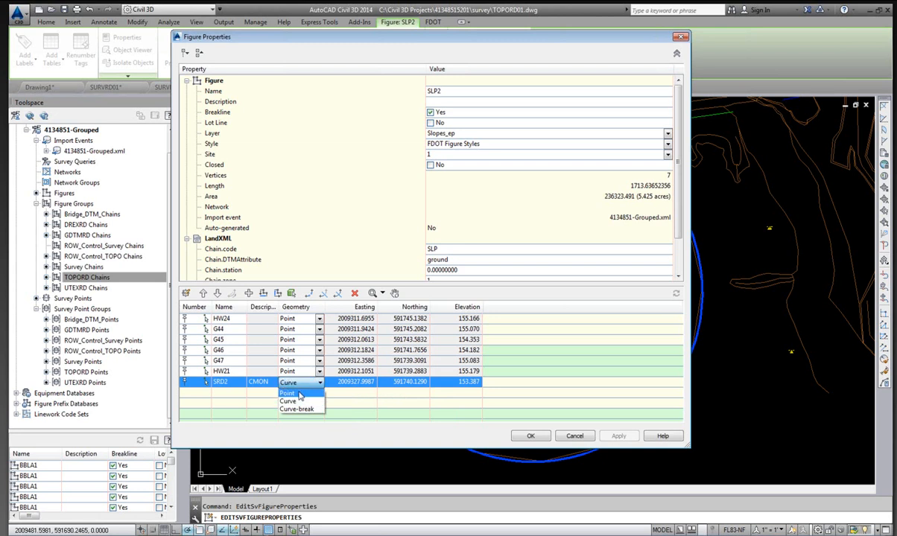
{"action": "left_click", "coordinate": [289, 393]}
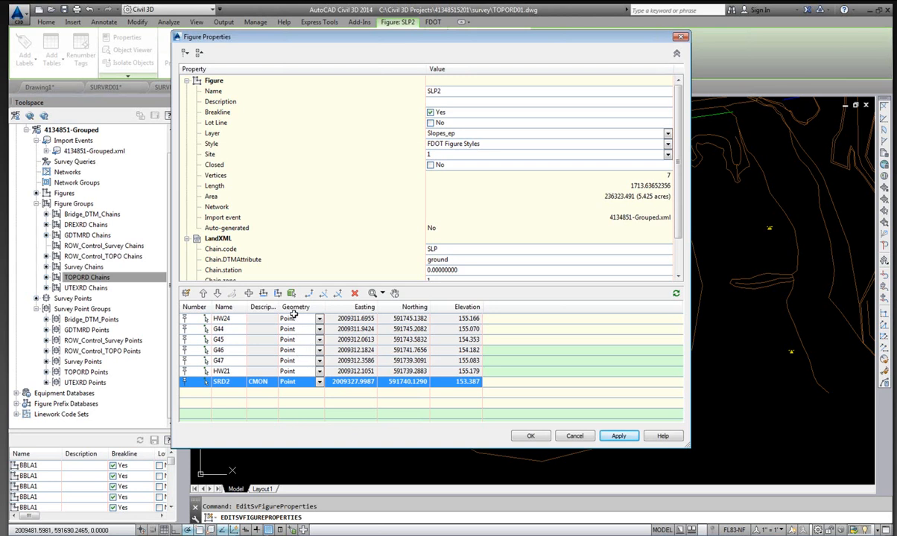
{"action": "left_click", "coordinate": [526, 437]}
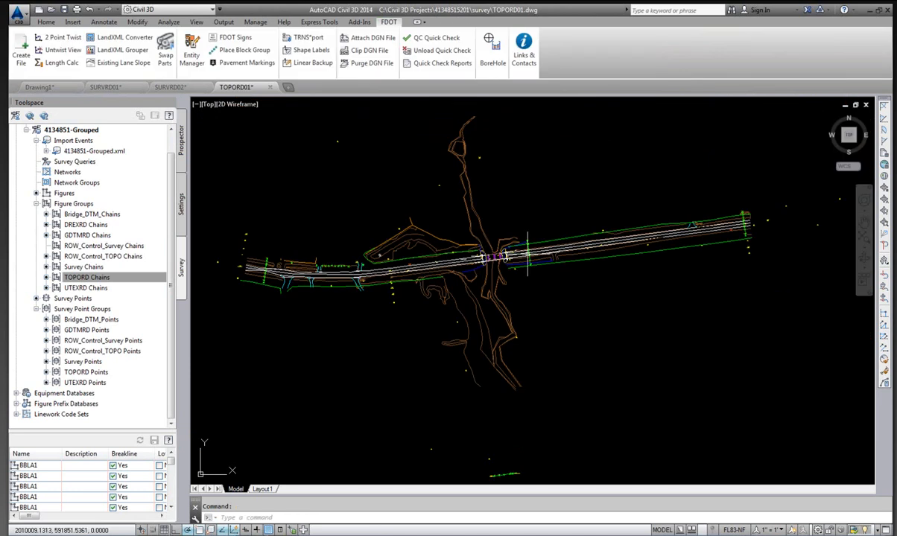
Set the drawing's annotation scale to 1" = 100'.
{"action": "scroll", "coordinate": [528, 254], "scroll_direction": "up", "scroll_amount": 3}
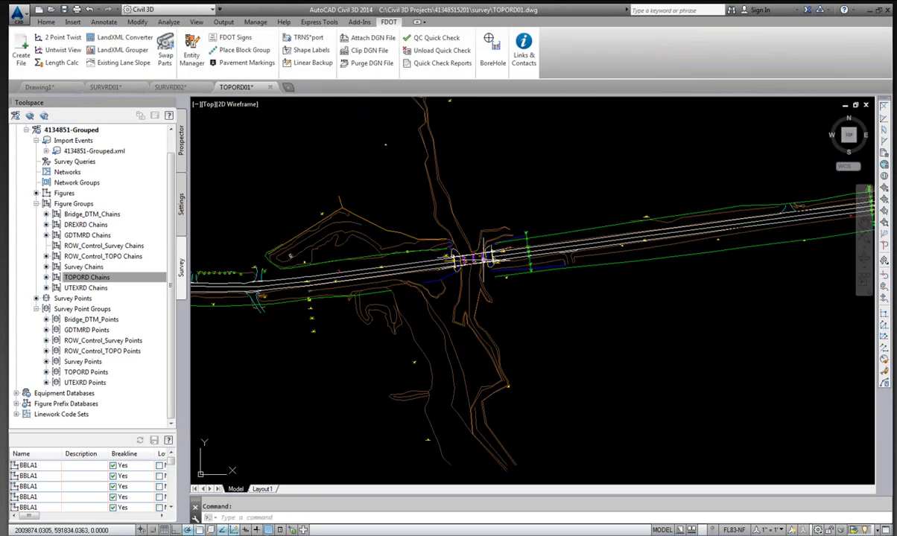
{"action": "scroll", "coordinate": [469, 257], "scroll_direction": "down", "scroll_amount": 5}
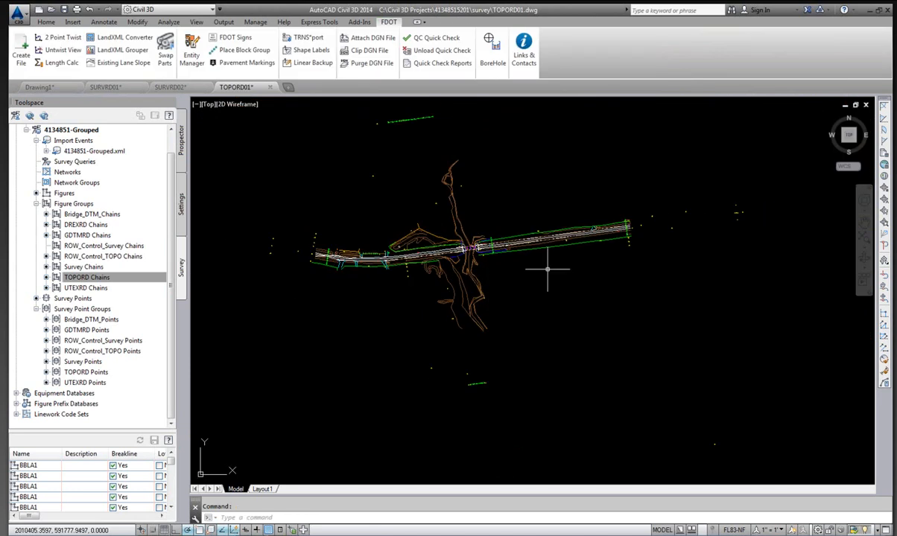
{"action": "left_click", "coordinate": [777, 530]}
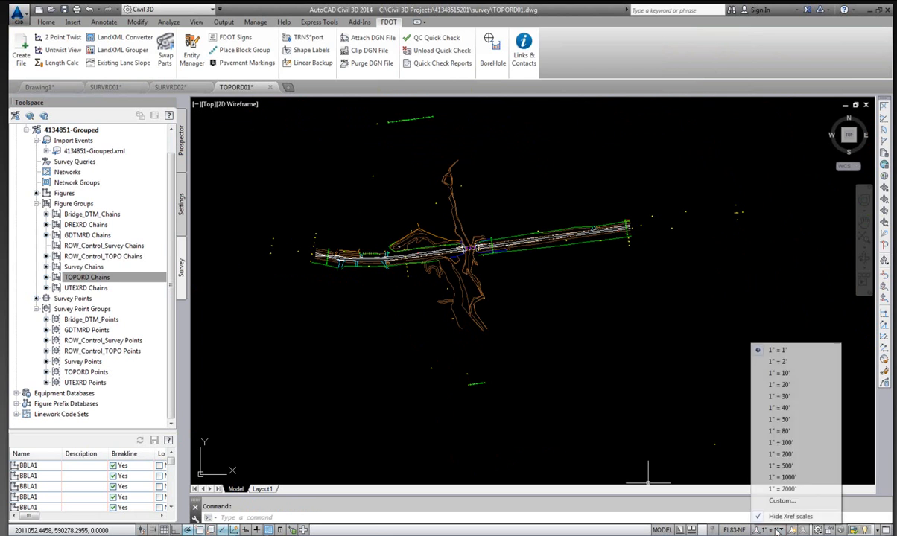
{"action": "left_click", "coordinate": [782, 443]}
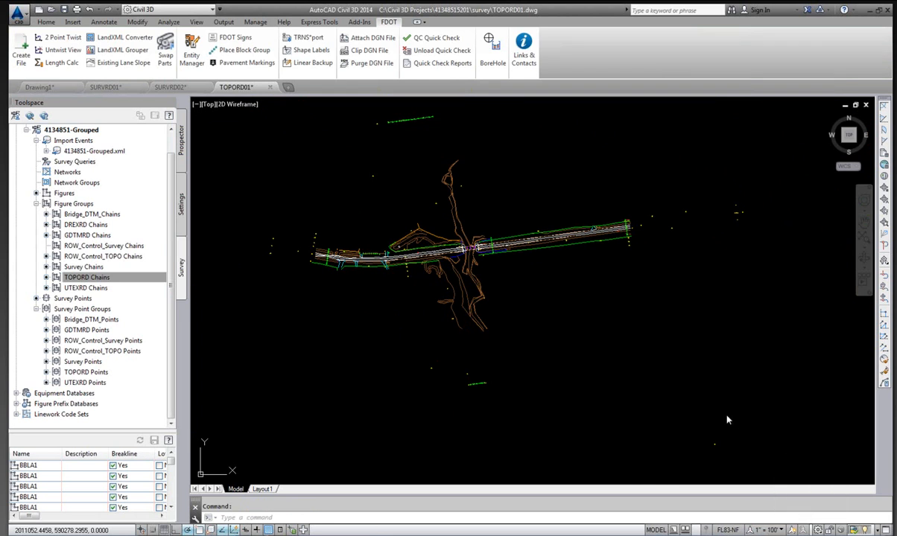
Zoom around the bridge area to examine the point labels and chain linework at the new scale.
{"action": "scroll", "coordinate": [454, 227], "scroll_direction": "up", "scroll_amount": 4}
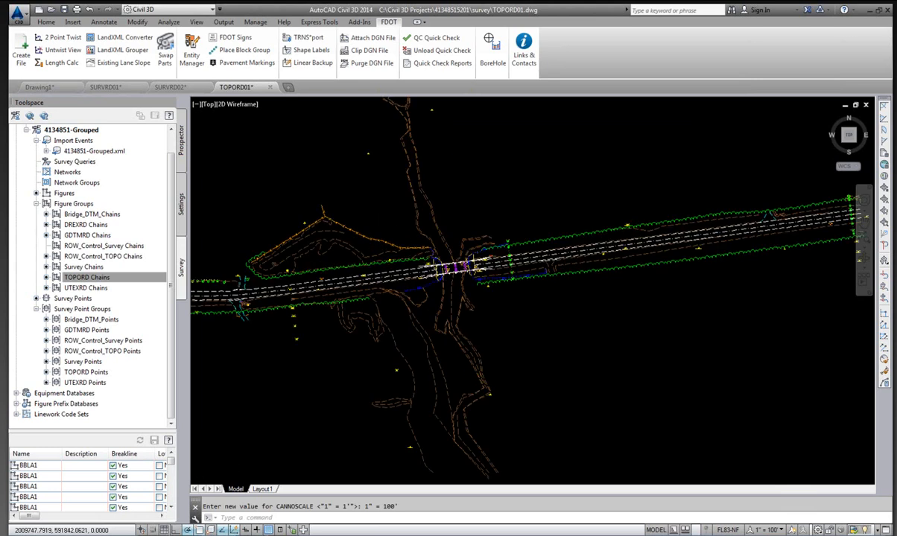
{"action": "scroll", "coordinate": [456, 267], "scroll_direction": "up", "scroll_amount": 2}
{"action": "scroll", "coordinate": [455, 238], "scroll_direction": "up", "scroll_amount": 1}
{"action": "scroll", "coordinate": [507, 240], "scroll_direction": "up", "scroll_amount": 1}
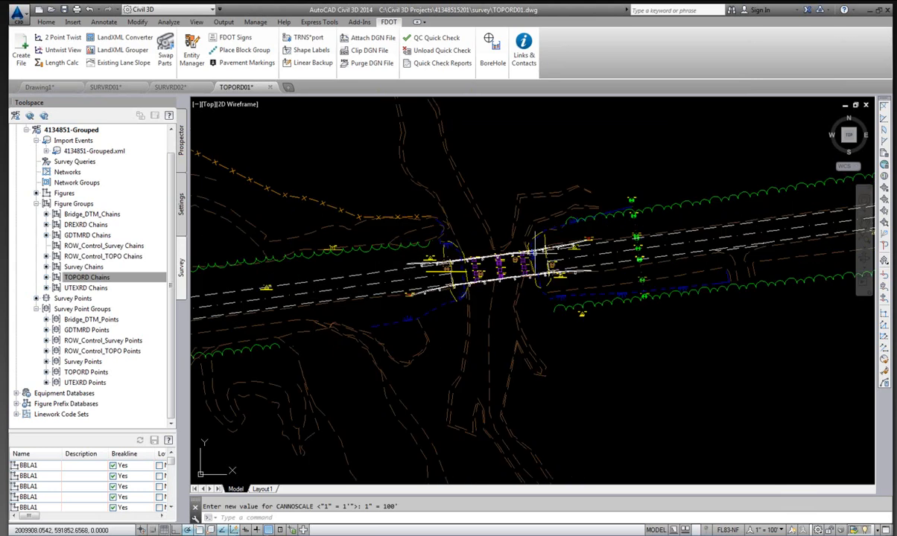
{"action": "scroll", "coordinate": [618, 245], "scroll_direction": "up", "scroll_amount": 1}
{"action": "scroll", "coordinate": [596, 190], "scroll_direction": "up", "scroll_amount": 2}
{"action": "scroll", "coordinate": [548, 201], "scroll_direction": "down", "scroll_amount": 2}
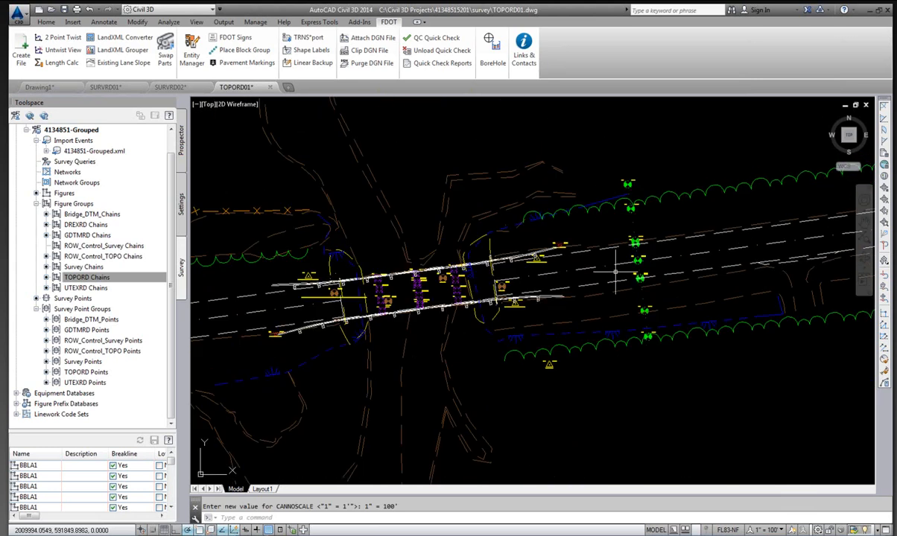
{"action": "scroll", "coordinate": [615, 272], "scroll_direction": "down", "scroll_amount": 2}
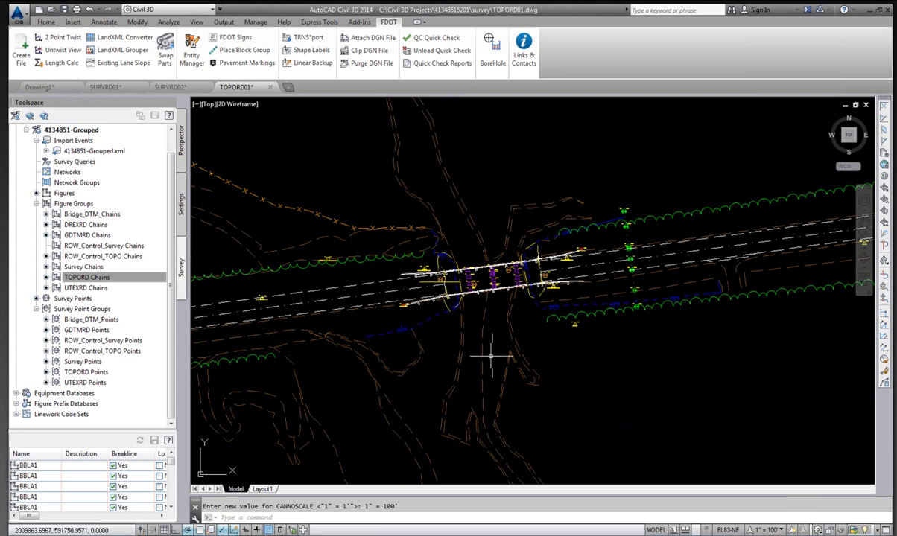
{"action": "scroll", "coordinate": [402, 287], "scroll_direction": "up", "scroll_amount": 2}
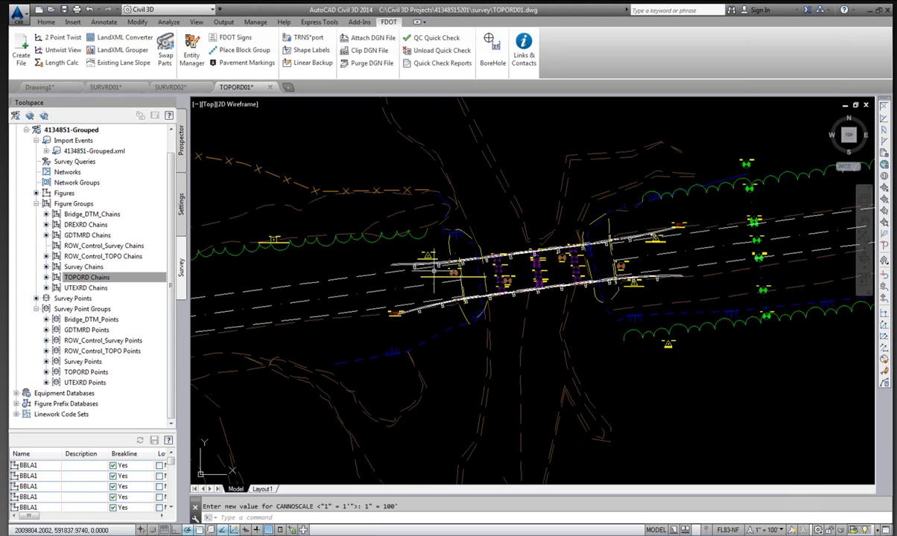
{"action": "scroll", "coordinate": [469, 243], "scroll_direction": "up", "scroll_amount": 2}
{"action": "scroll", "coordinate": [461, 244], "scroll_direction": "up", "scroll_amount": 2}
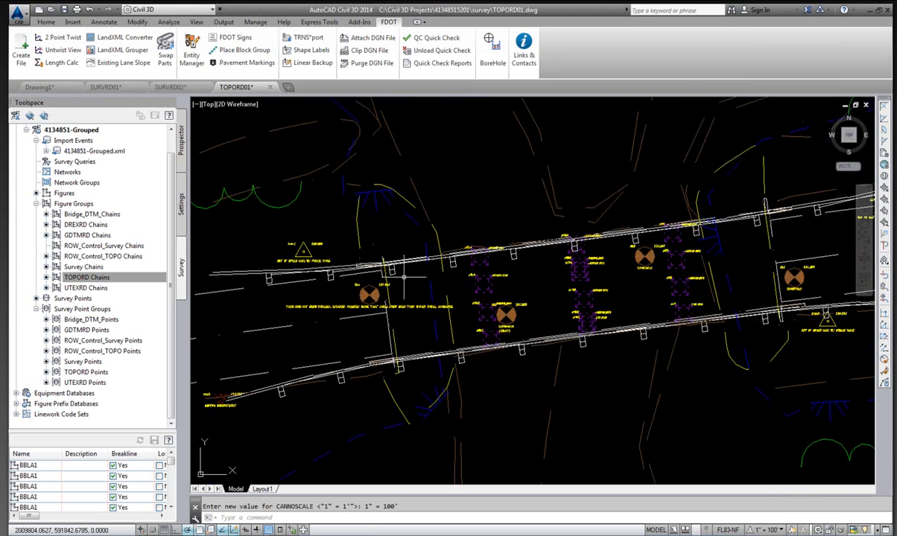
{"action": "scroll", "coordinate": [443, 257], "scroll_direction": "down", "scroll_amount": 5}
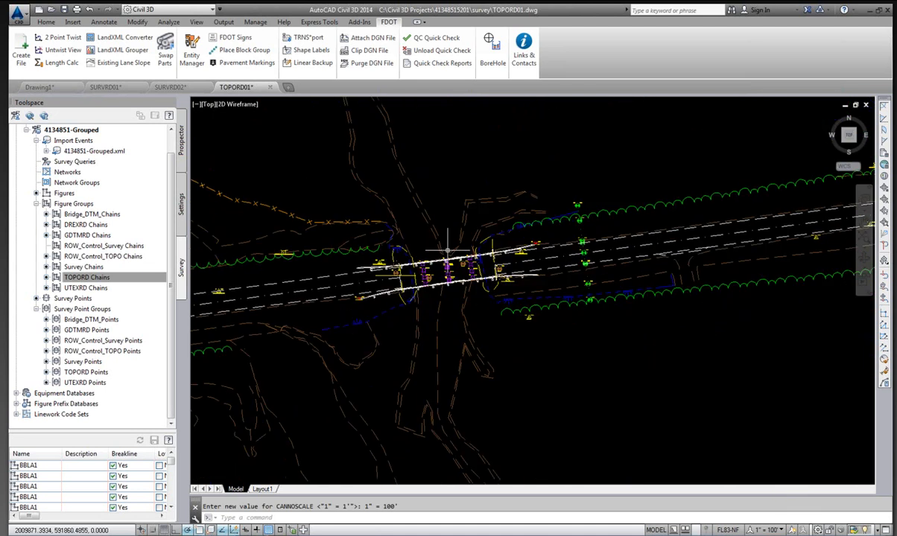
{"action": "scroll", "coordinate": [447, 251], "scroll_direction": "down", "scroll_amount": 5}
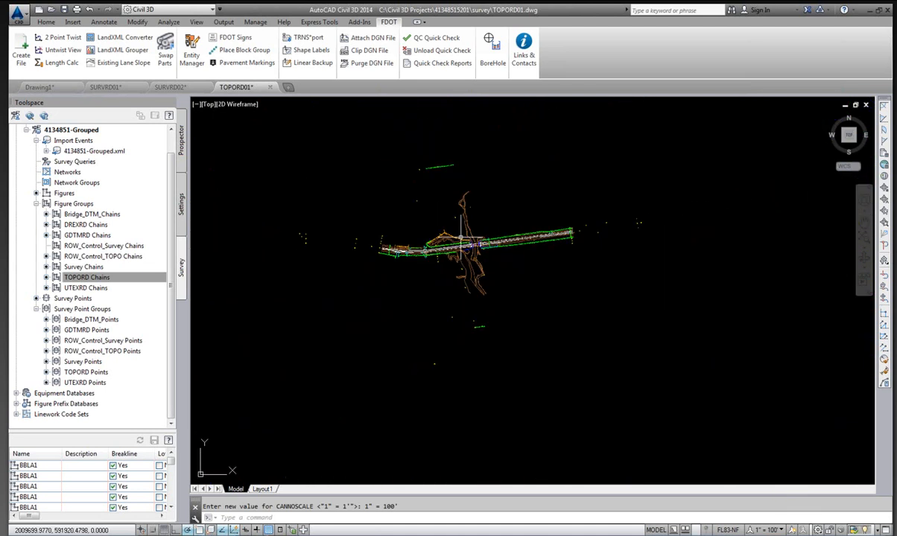
Run the FDOT QC Quick Check on the TOPORD01 drawing and dismiss the result.
{"action": "left_click", "coordinate": [418, 41]}
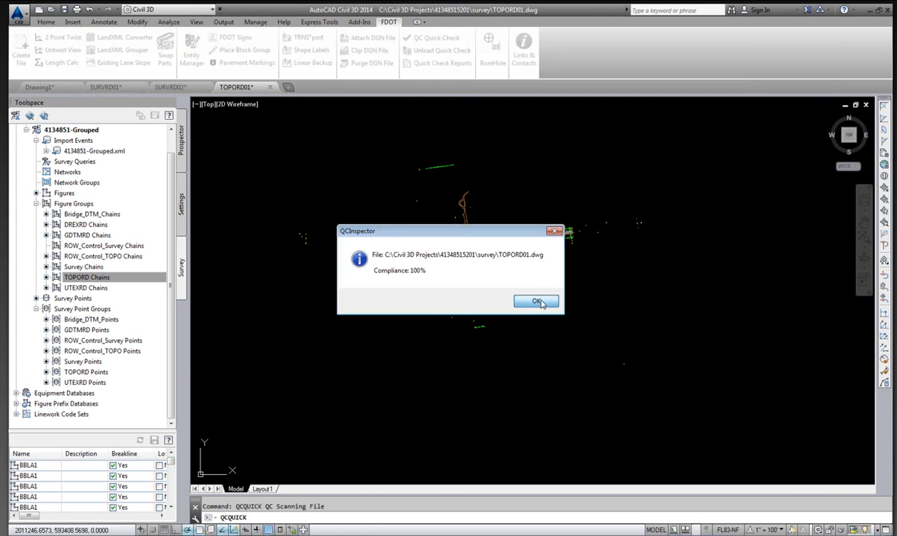
{"action": "left_click", "coordinate": [537, 302]}
{"action": "scroll", "coordinate": [461, 237], "scroll_direction": "up", "scroll_amount": 3}
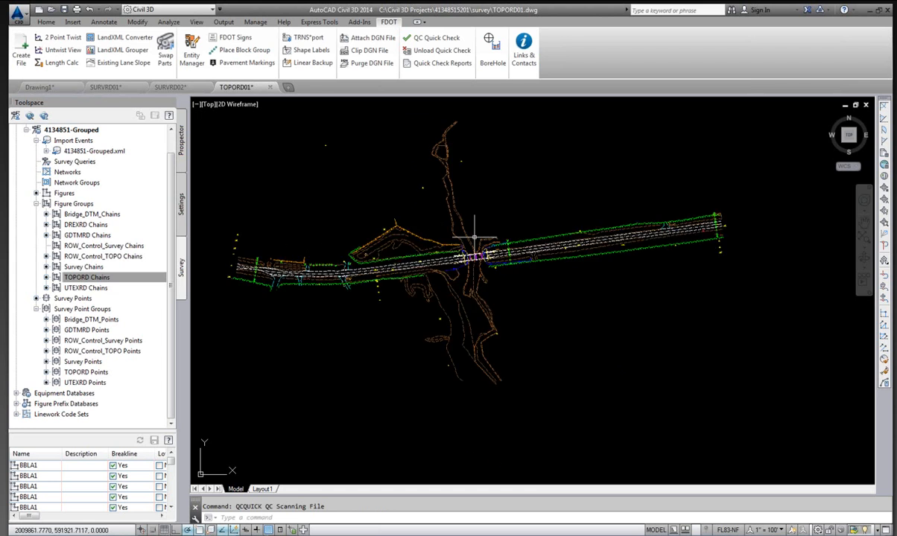
{"action": "scroll", "coordinate": [491, 291], "scroll_direction": "down", "scroll_amount": 2}
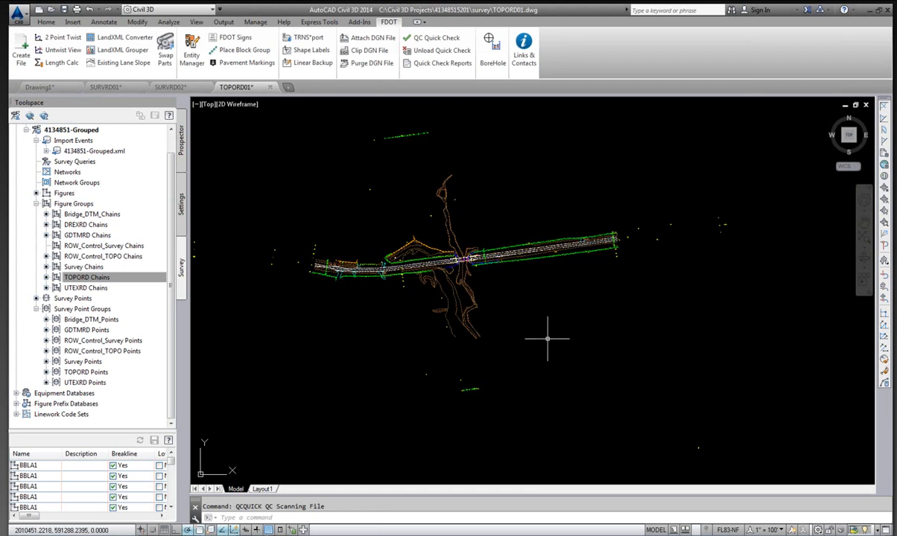